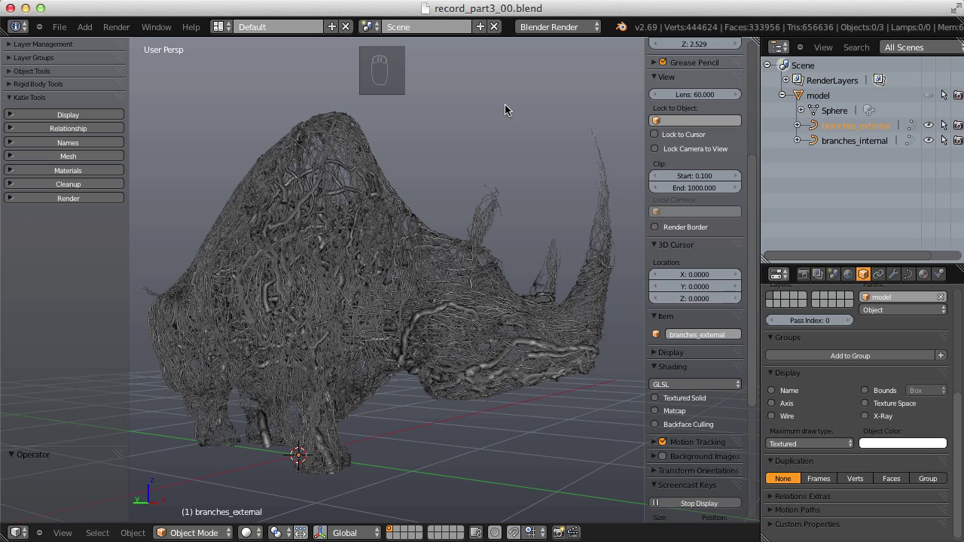
Step: Switch to the empty second scene layer and show it in top orthographic view
{"action": "middle_click_drag", "start_coordinate": [508, 112], "coordinate": [445, 193]}
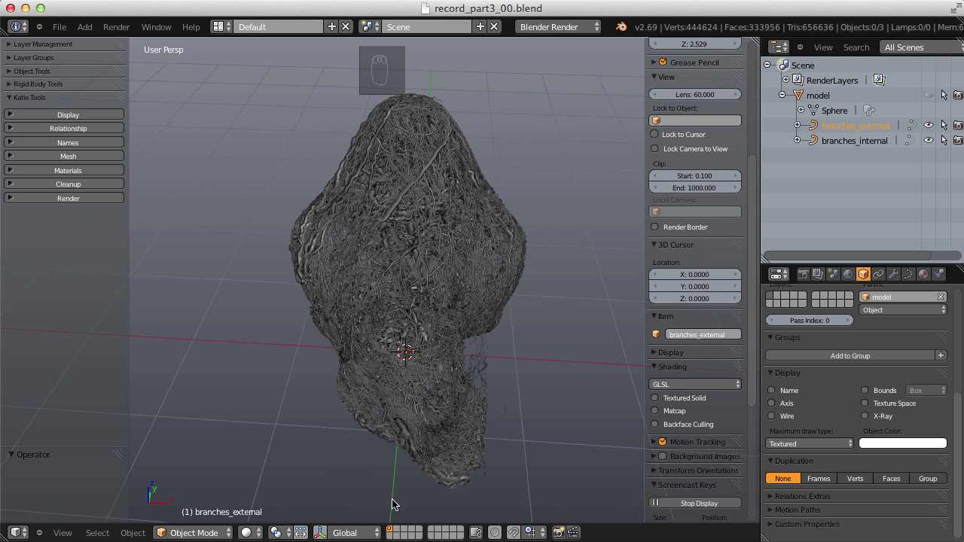
{"action": "left_click", "coordinate": [396, 530]}
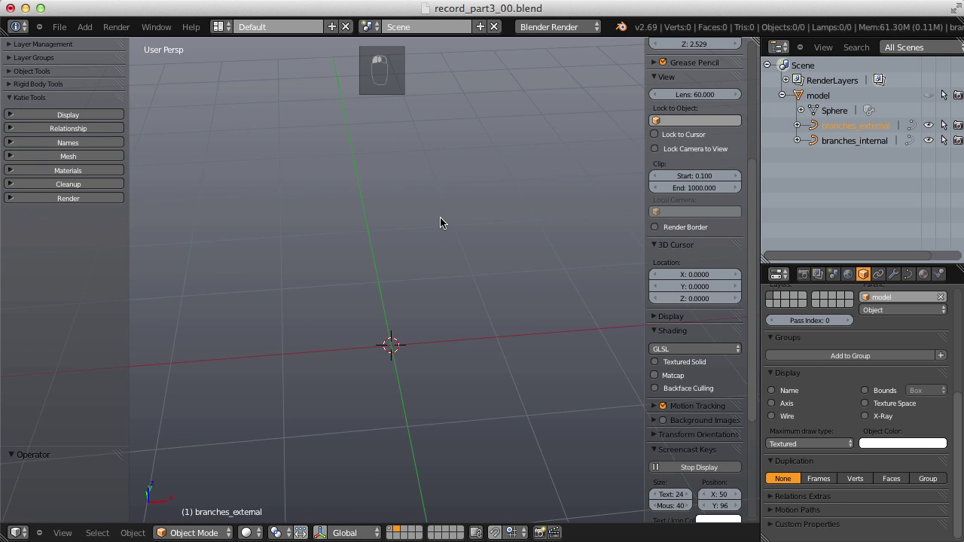
{"action": "scroll", "coordinate": [745, 347], "scroll_direction": "down", "scroll_amount": 4}
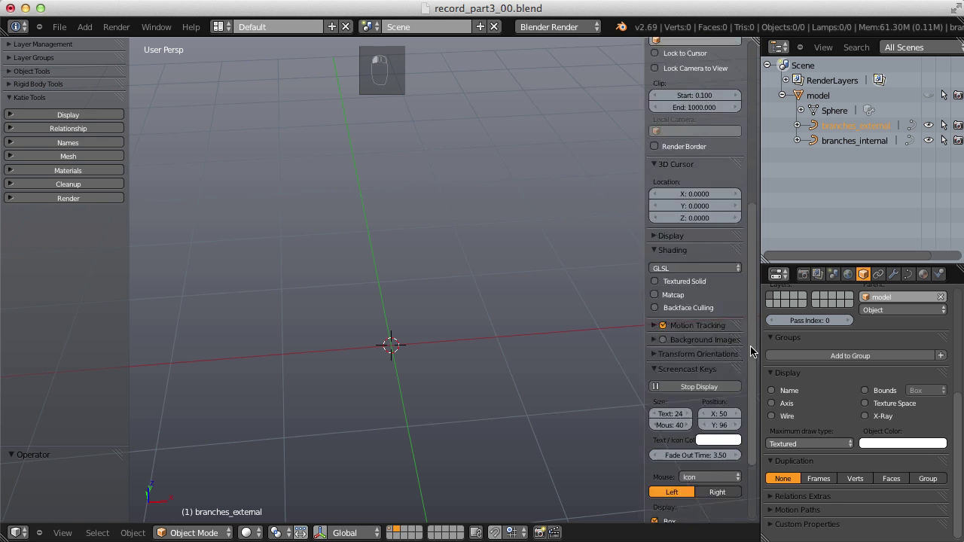
{"action": "key", "text": "KP_7"}
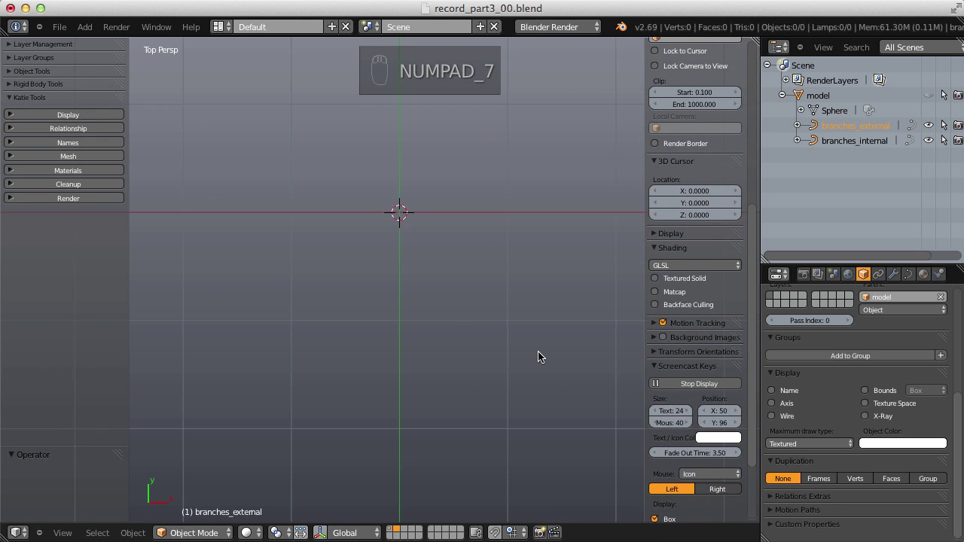
{"action": "key", "text": "KP_5"}
{"action": "middle_click_drag", "start_coordinate": [444, 181], "coordinate": [430, 266], "text": "shift"}
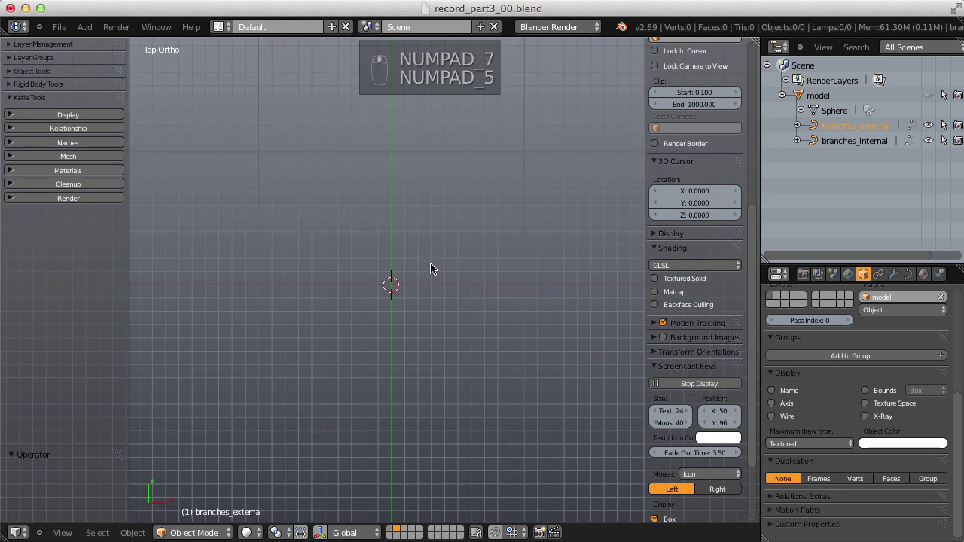
Step: Enable background images and add a new image entry limited to the Top view axis
{"action": "left_click", "coordinate": [654, 365]}
{"action": "left_click", "coordinate": [657, 352]}
{"action": "left_click", "coordinate": [660, 353]}
{"action": "left_click", "coordinate": [662, 338]}
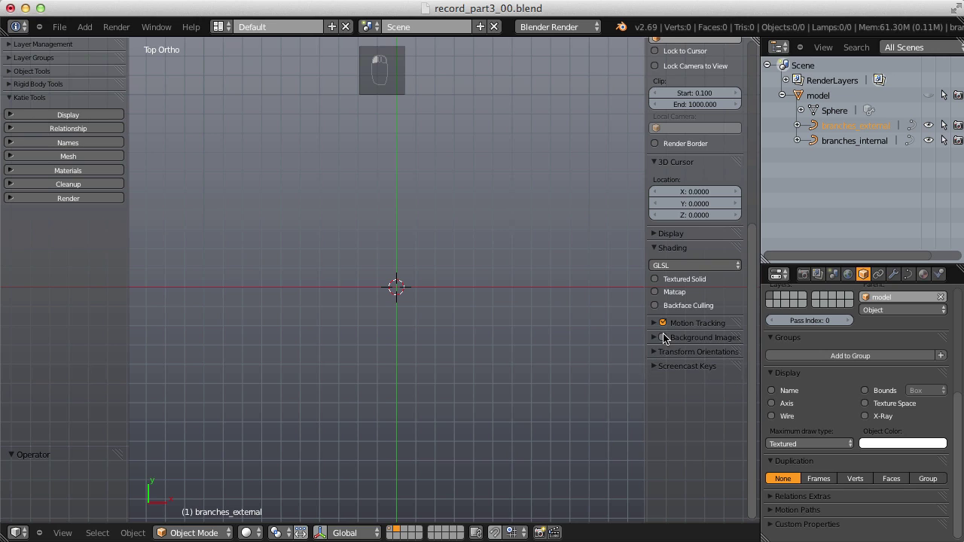
{"action": "left_click", "coordinate": [654, 339]}
{"action": "left_click", "coordinate": [691, 355]}
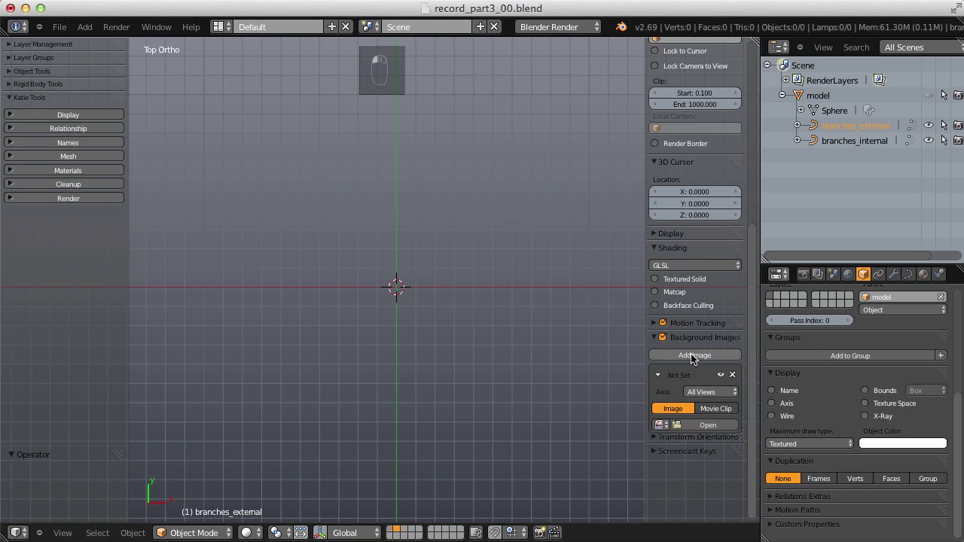
{"action": "left_click", "coordinate": [708, 392]}
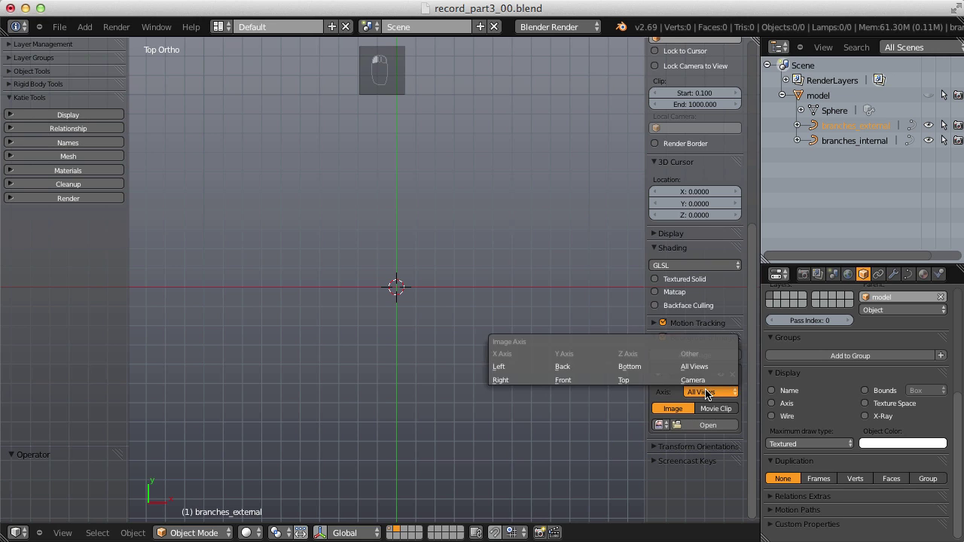
{"action": "left_click", "coordinate": [623, 379]}
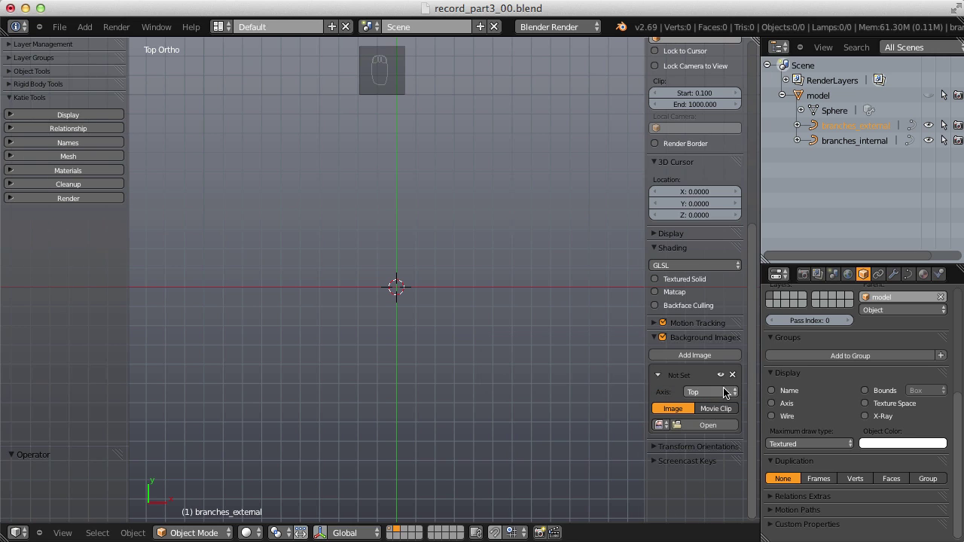
Step: Load leaves.png from the project's tex folder as the background image
{"action": "left_click", "coordinate": [686, 425]}
{"action": "left_click", "coordinate": [200, 103]}
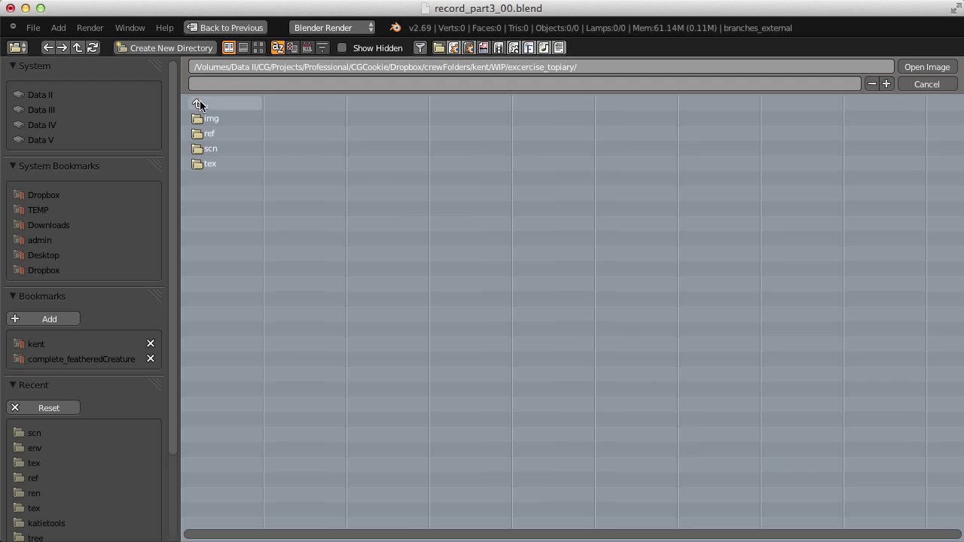
{"action": "left_click", "coordinate": [214, 166]}
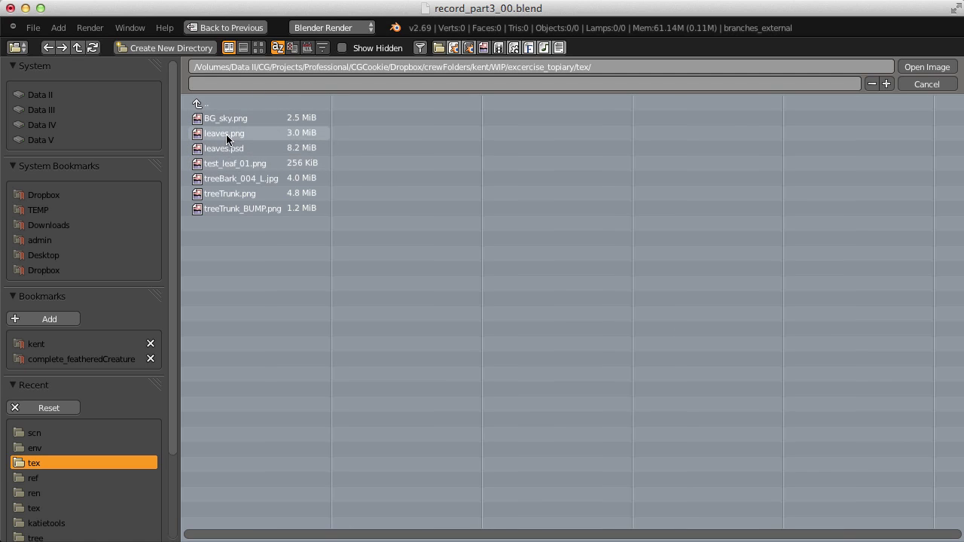
{"action": "double_click", "coordinate": [226, 134]}
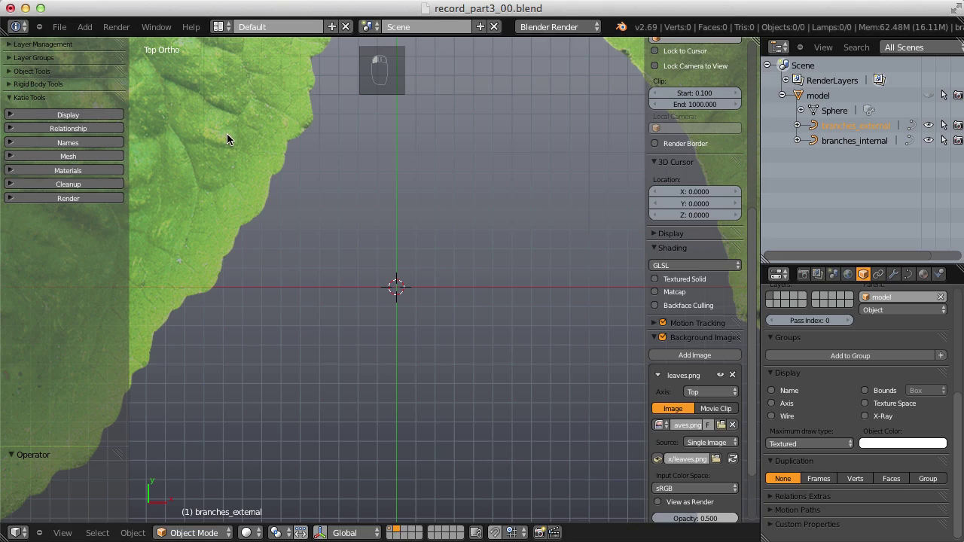
{"action": "scroll", "coordinate": [294, 247], "scroll_direction": "down", "scroll_amount": 5}
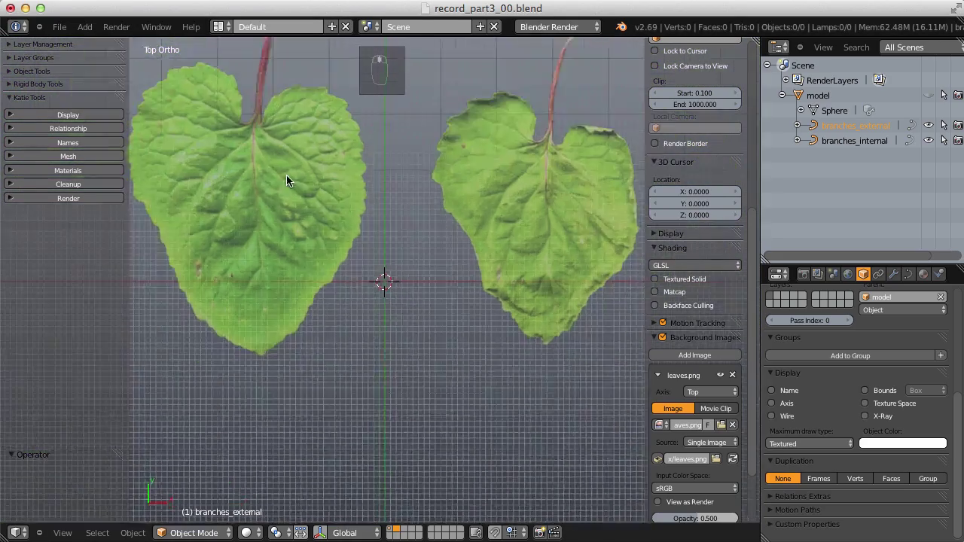
{"action": "middle_click_drag", "start_coordinate": [286, 175], "coordinate": [372, 203], "text": "ctrl"}
{"action": "middle_click_drag", "start_coordinate": [372, 203], "coordinate": [373, 220], "text": "ctrl"}
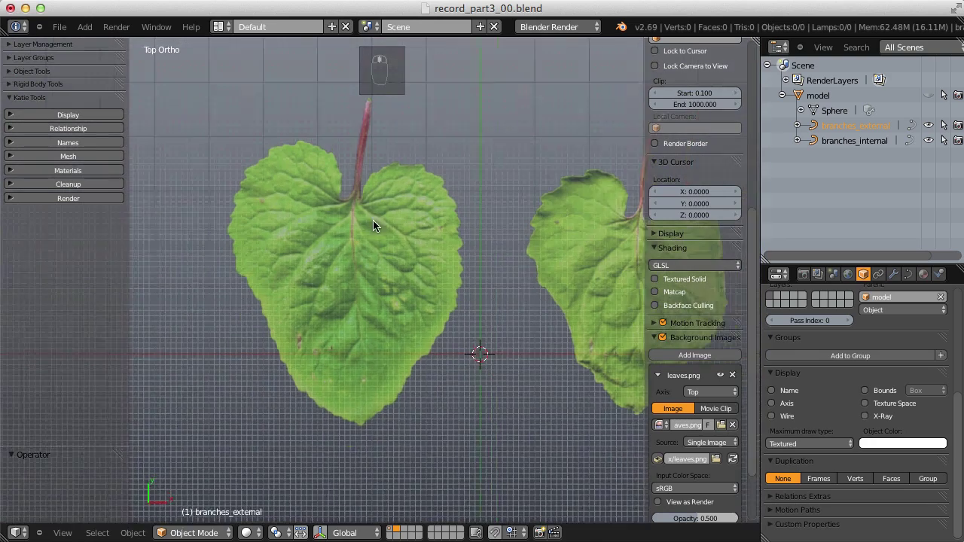
Step: Add a plane mesh and rename the object leaf_A
{"action": "key", "text": "shift+a"}
{"action": "mouse_move", "coordinate": [376, 220]}
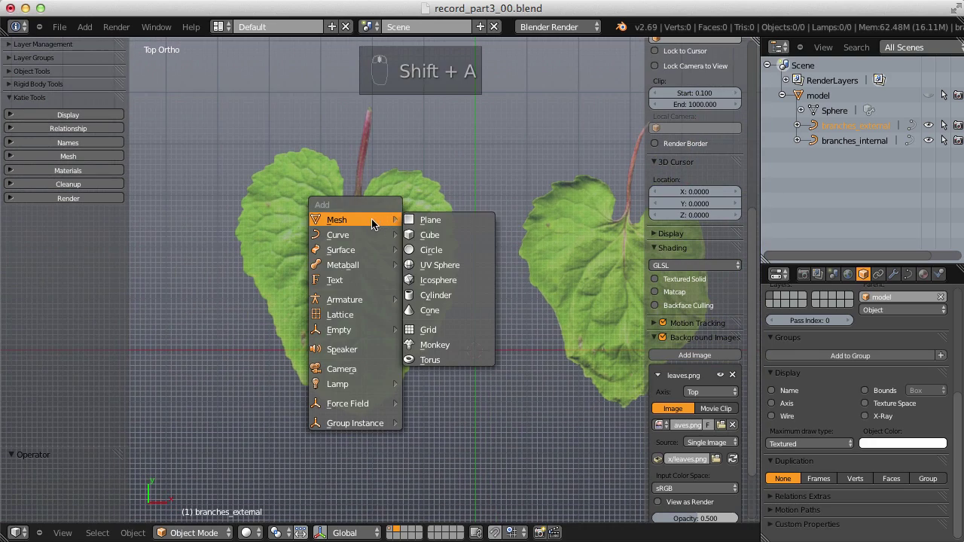
{"action": "left_click", "coordinate": [427, 223]}
{"action": "double_click", "coordinate": [815, 97]}
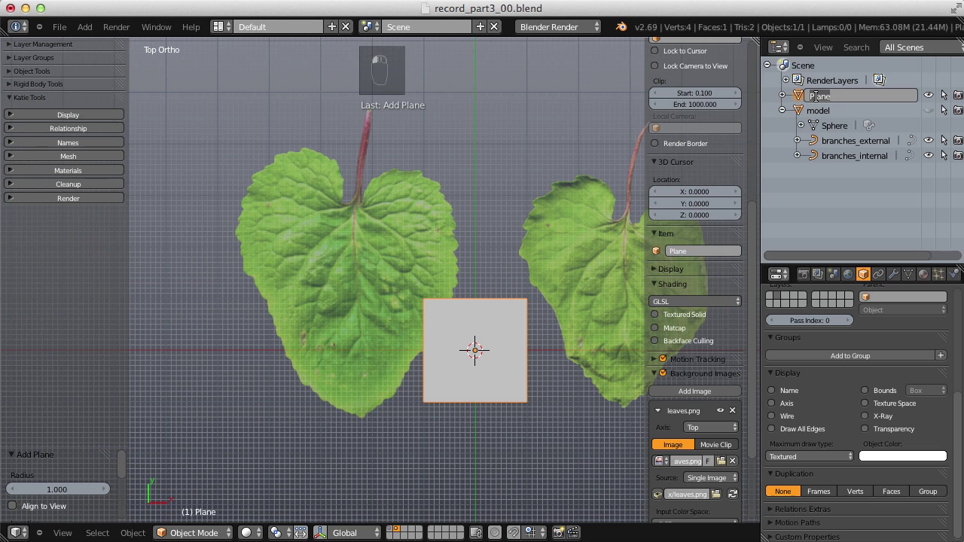
{"action": "key", "text": "BackSpace"}
{"action": "type", "text": "leaf_A"}
{"action": "key", "text": "Return"}
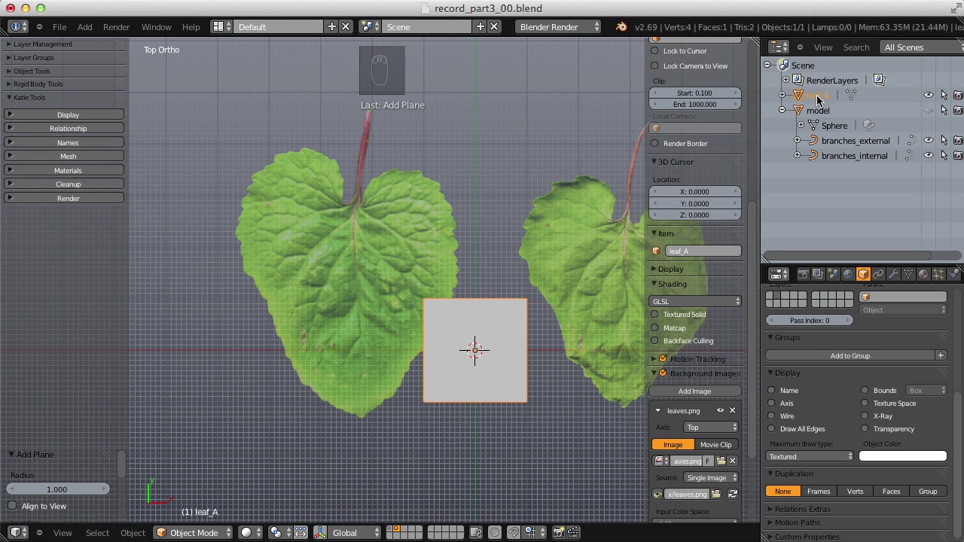
Step: Move leaf_A in wireframe display so its origin sits on the tip of the left leaf's stem
{"action": "key", "text": "Tab"}
{"action": "key", "text": "Tab"}
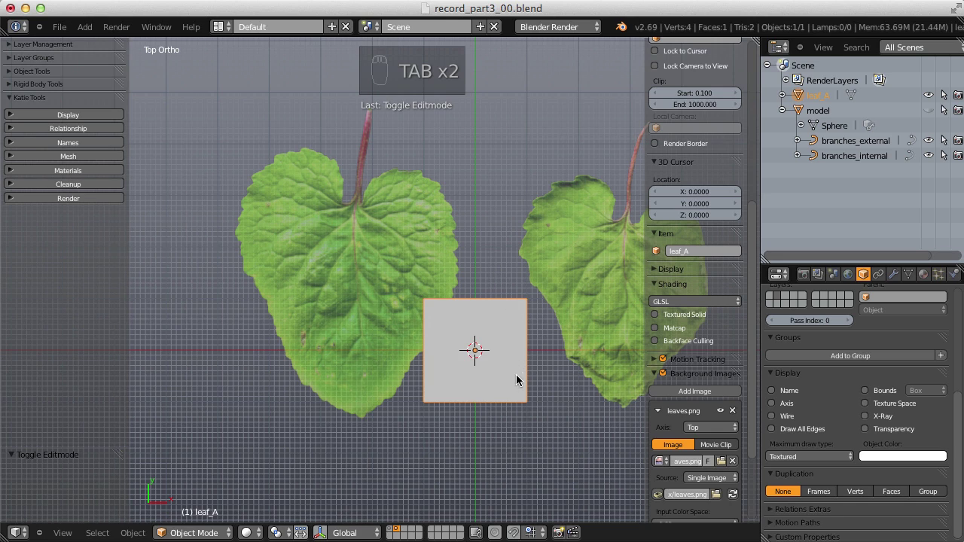
{"action": "key", "text": "g"}
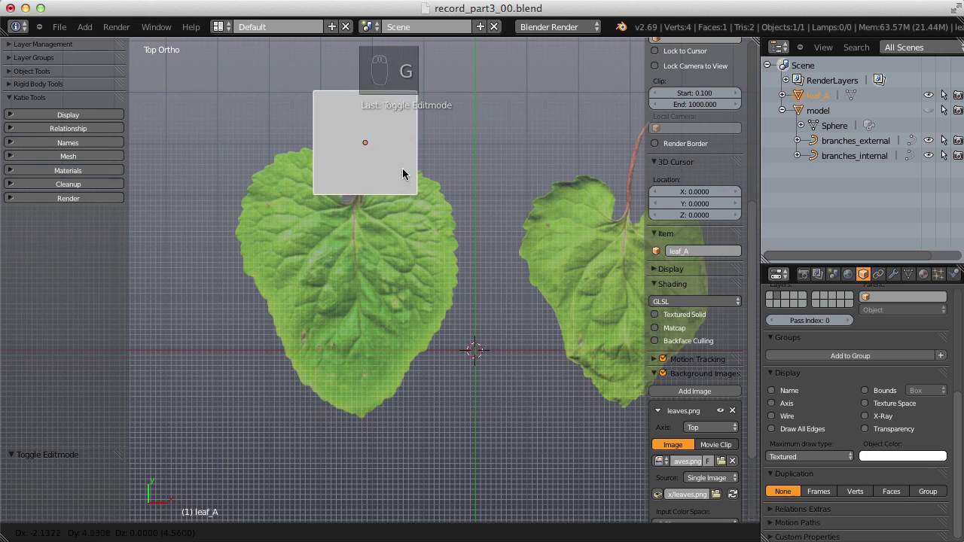
{"action": "left_click", "coordinate": [403, 152]}
{"action": "middle_click_drag", "start_coordinate": [419, 140], "coordinate": [435, 209], "text": "shift"}
{"action": "key", "text": "z"}
{"action": "scroll", "coordinate": [435, 209], "scroll_direction": "up", "scroll_amount": 5}
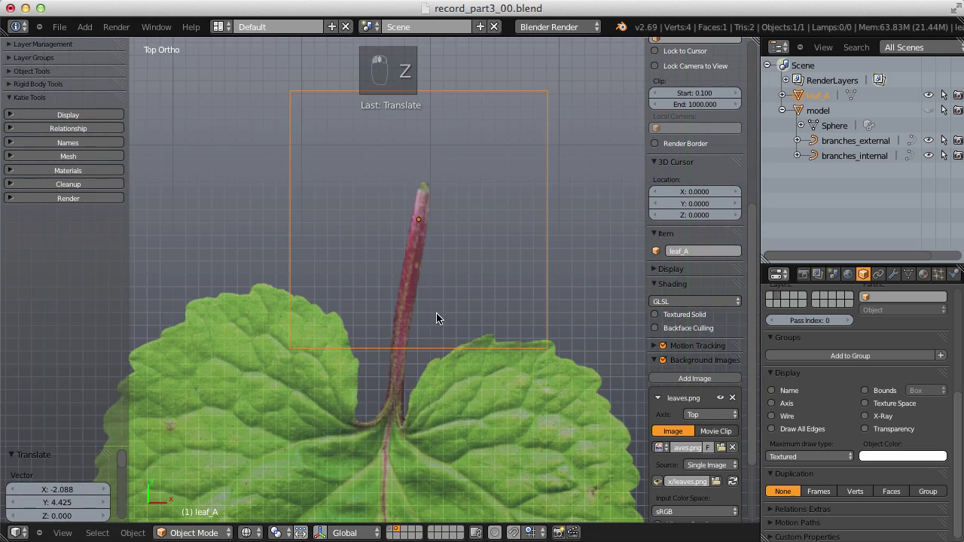
{"action": "key", "text": "g"}
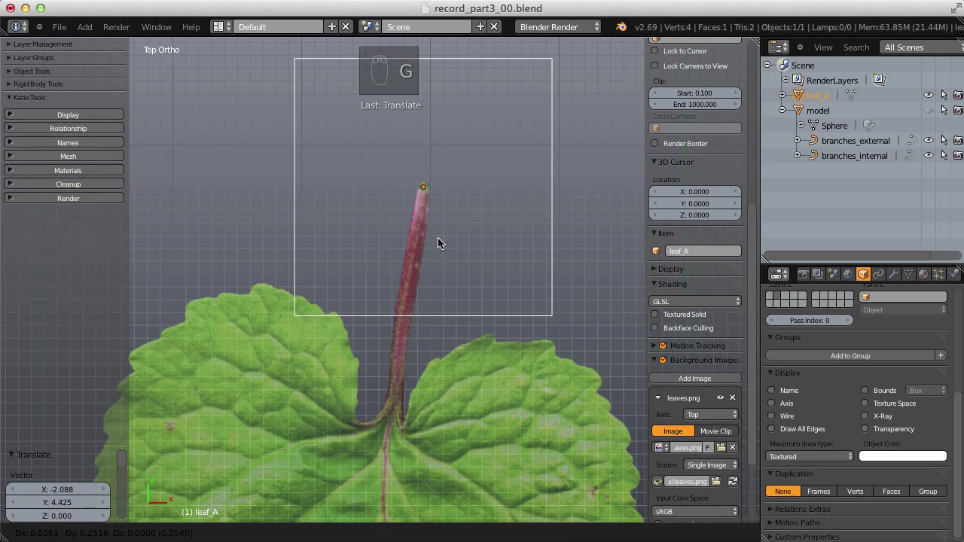
{"action": "left_click", "coordinate": [441, 239]}
{"action": "scroll", "coordinate": [415, 227], "scroll_direction": "down", "scroll_amount": 5}
Step: In Edit Mode, move the plane's whole mesh so its upper right corner meets the left leaf's stem base
{"action": "key", "text": "Tab"}
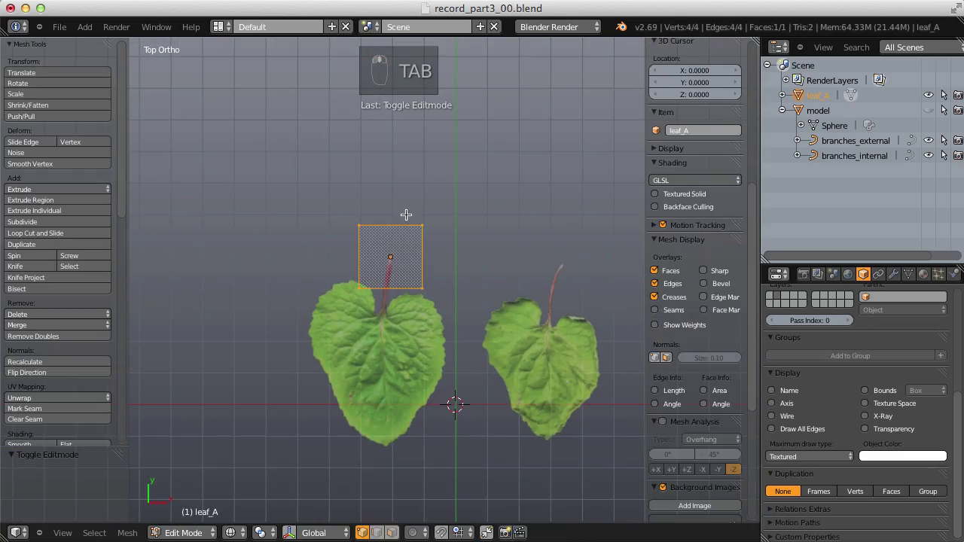
{"action": "scroll", "coordinate": [409, 268], "scroll_direction": "up", "scroll_amount": 3}
{"action": "key", "text": "g"}
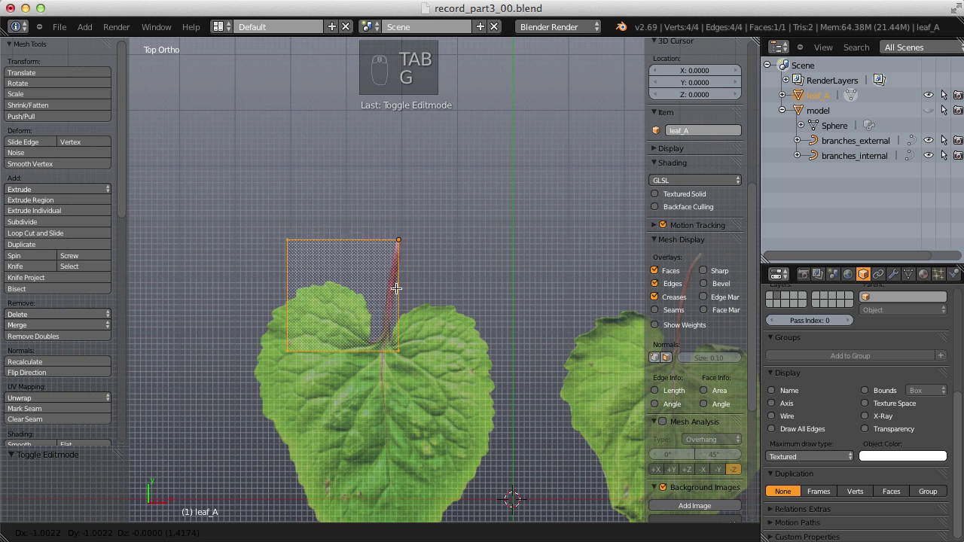
{"action": "left_click", "coordinate": [383, 381]}
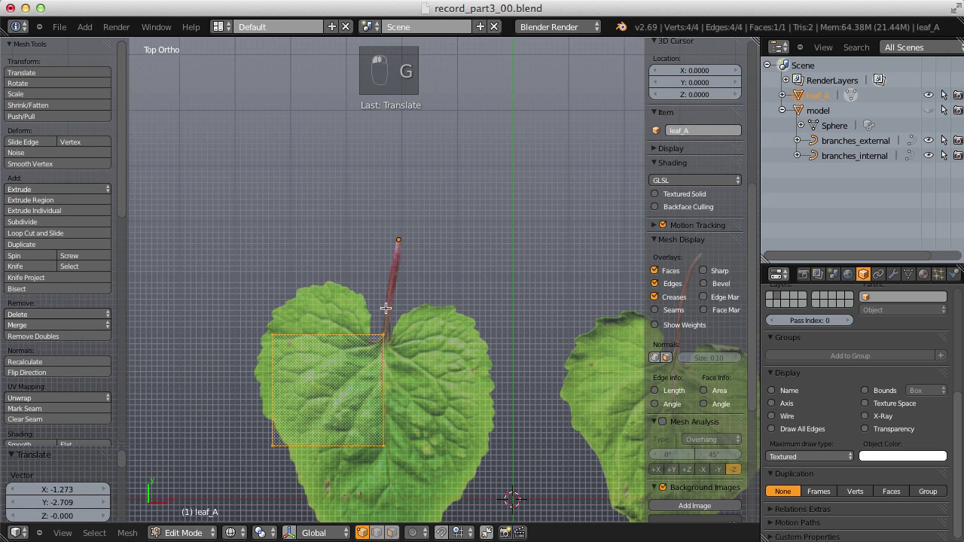
Step: Delete the plane's two lower vertices
{"action": "middle_click_drag", "start_coordinate": [385, 309], "coordinate": [389, 274], "text": "shift"}
{"action": "right_click", "coordinate": [388, 297]}
{"action": "right_click", "coordinate": [368, 400]}
{"action": "right_click", "coordinate": [276, 409], "text": "shift"}
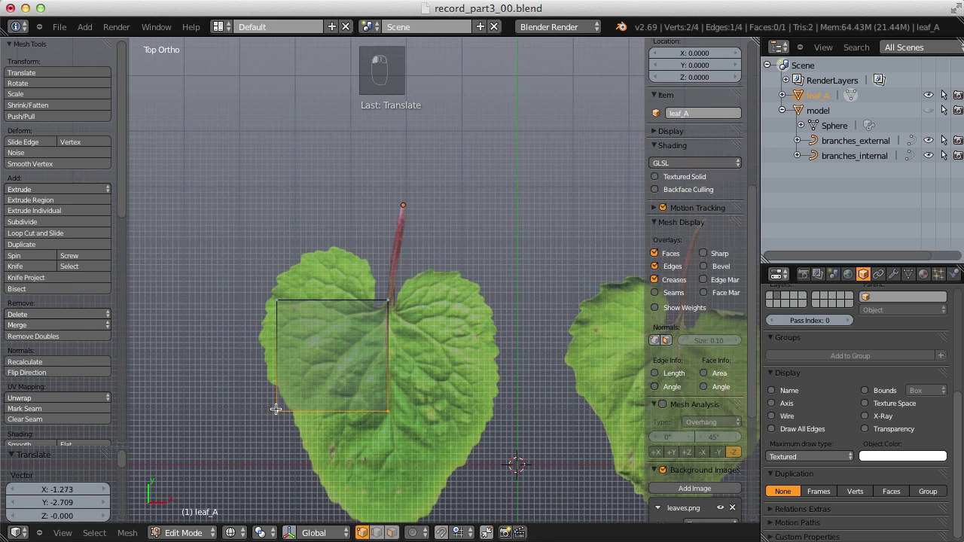
{"action": "key", "text": "x"}
{"action": "left_click", "coordinate": [367, 343]}
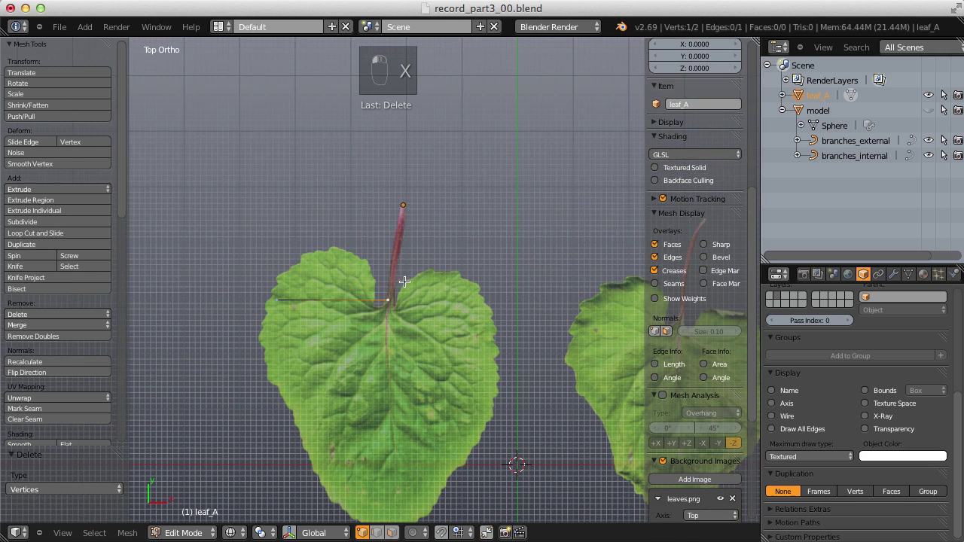
Step: Move the two remaining vertices so their edge runs along the notch between the left lobe and the stem
{"action": "key", "text": "g"}
{"action": "left_click", "coordinate": [393, 286]}
{"action": "key", "text": "g"}
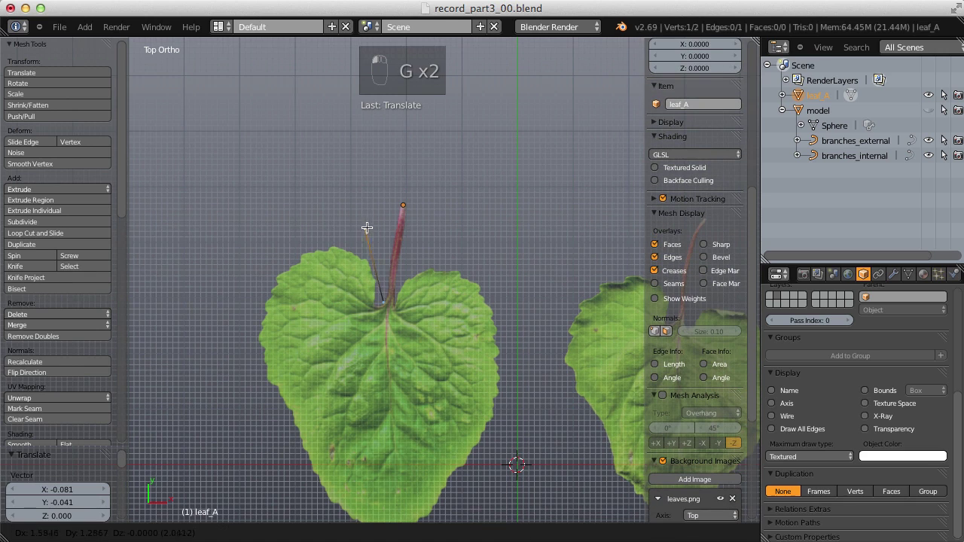
{"action": "left_click", "coordinate": [370, 231]}
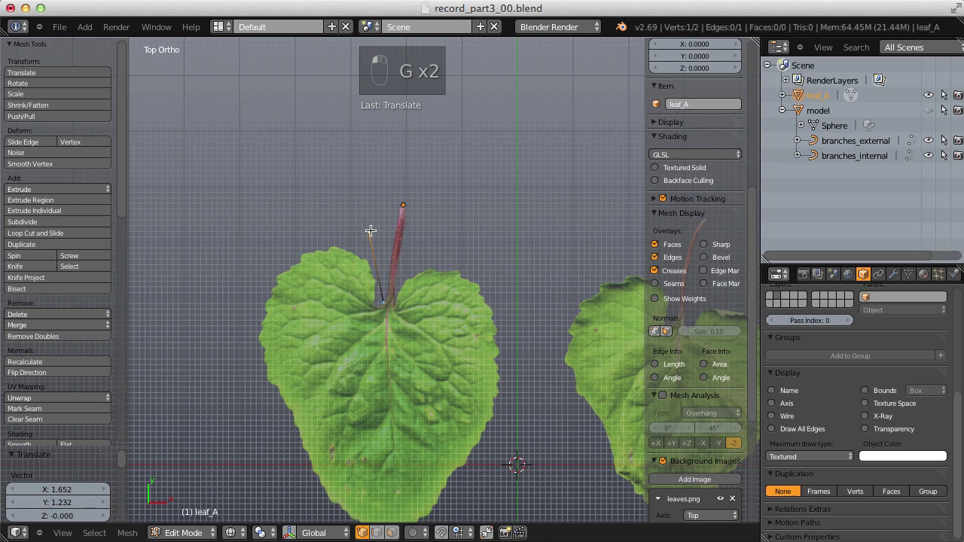
Step: Extrude vertices around the leaf's left half down to its tip, shifting the lower left vertex outward to clear the leaf edge
{"action": "left_click", "coordinate": [249, 259], "text": "ctrl"}
{"action": "left_click", "coordinate": [263, 414], "text": "ctrl"}
{"action": "scroll", "coordinate": [315, 394], "scroll_direction": "down", "scroll_amount": 5}
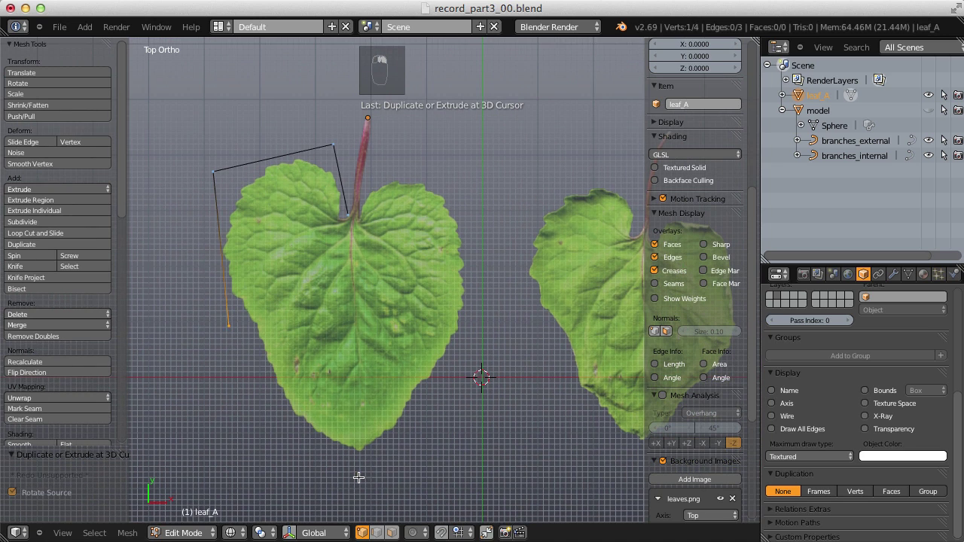
{"action": "left_click", "coordinate": [358, 477], "text": "ctrl"}
{"action": "right_click", "coordinate": [229, 326]}
{"action": "key", "text": "g"}
{"action": "left_click", "coordinate": [202, 342]}
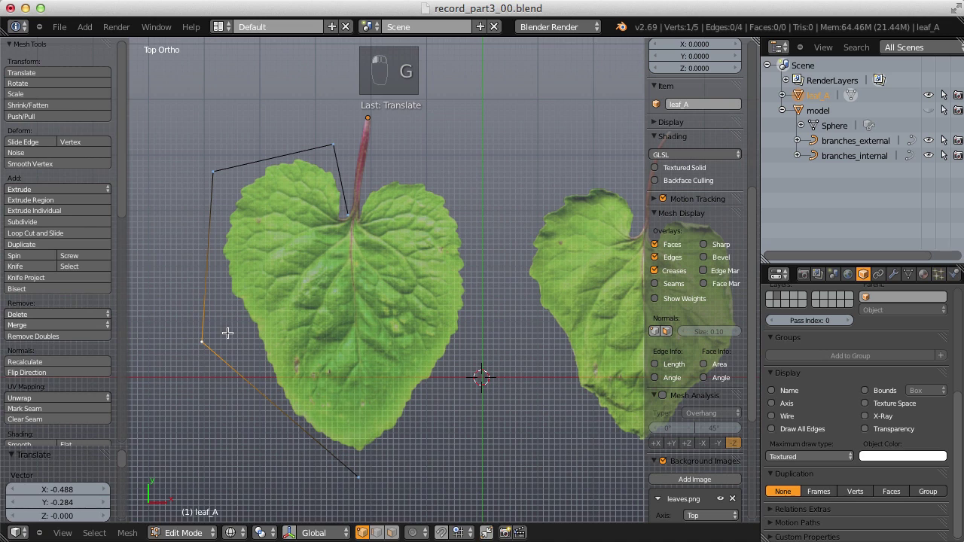
Step: Extrude vertices from the stem-base vertex up the stem's left side, over its tip and back down its right side
{"action": "middle_click_drag", "start_coordinate": [351, 207], "coordinate": [349, 229], "text": "shift"}
{"action": "right_click", "coordinate": [347, 233]}
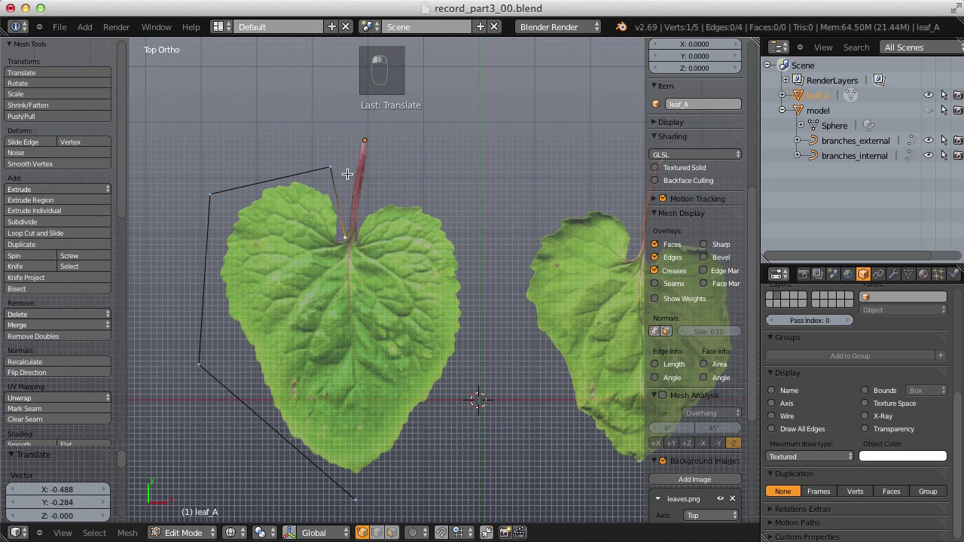
{"action": "left_click", "coordinate": [347, 170], "text": "ctrl"}
{"action": "left_click", "coordinate": [356, 122], "text": "ctrl"}
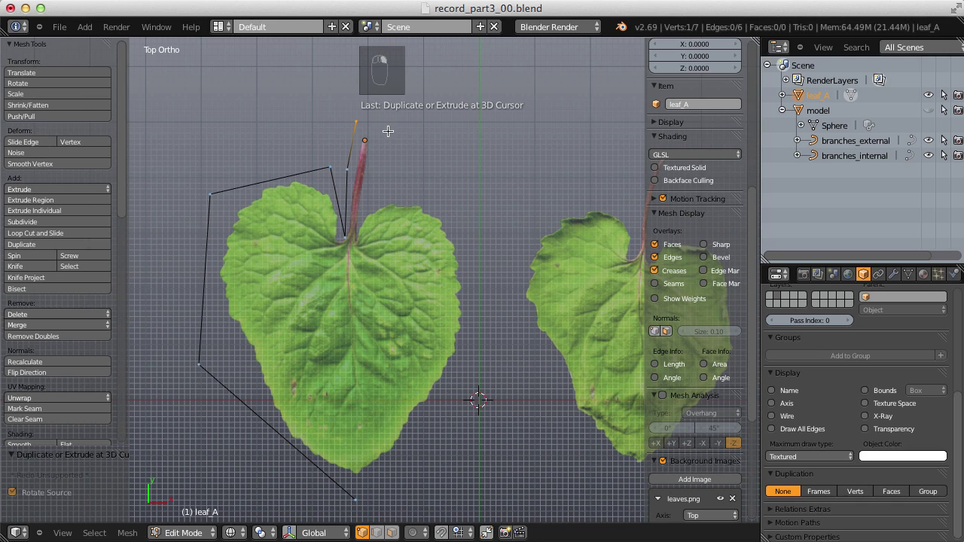
{"action": "left_click", "coordinate": [387, 131], "text": "ctrl"}
{"action": "left_click", "coordinate": [368, 179], "text": "ctrl"}
{"action": "left_click", "coordinate": [361, 220], "text": "ctrl"}
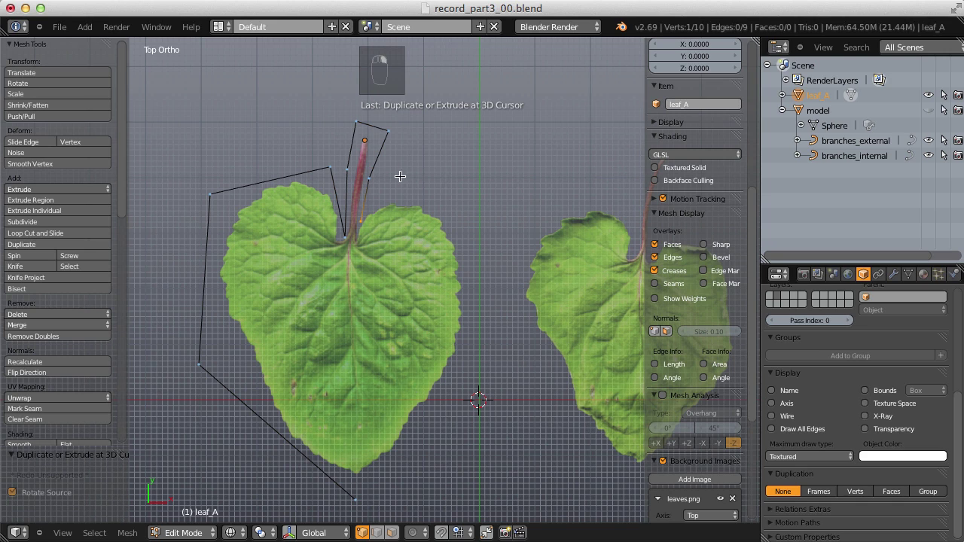
Step: Extrude three vertices around the leaf's right half and close the outline with an edge to the tip vertex
{"action": "left_click", "coordinate": [400, 183], "text": "ctrl"}
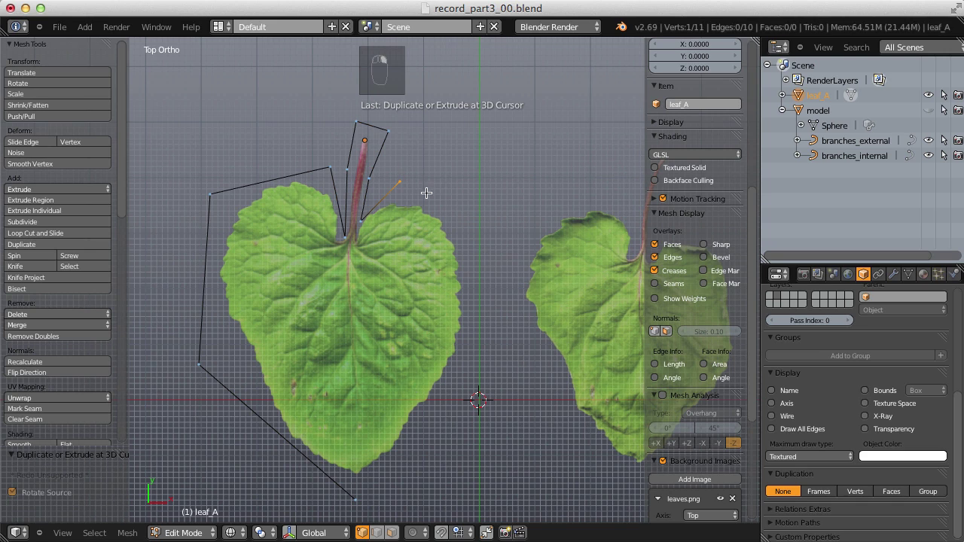
{"action": "left_click", "coordinate": [473, 241], "text": "ctrl"}
{"action": "left_click", "coordinate": [465, 372], "text": "ctrl"}
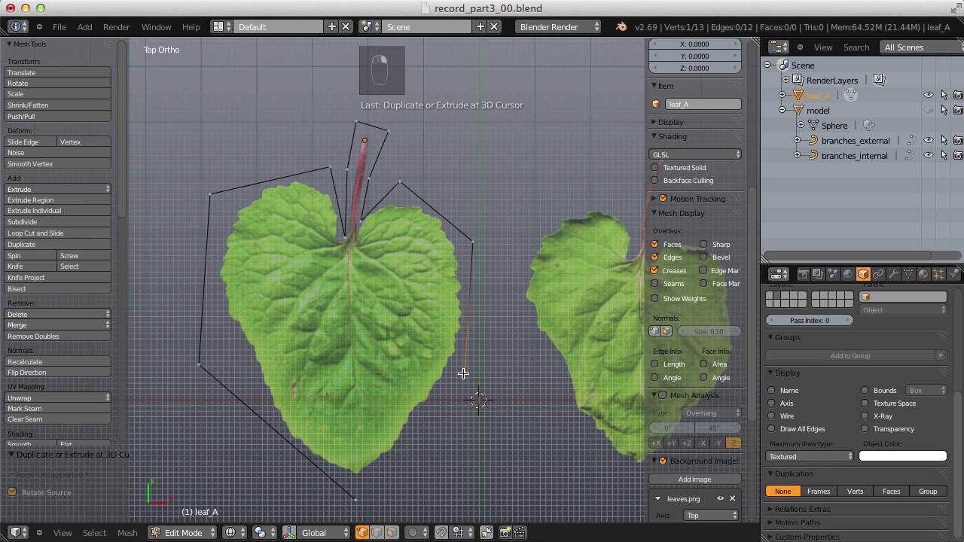
{"action": "left_click", "coordinate": [355, 498], "text": "shift"}
{"action": "key", "text": "f"}
Step: Join the left and right stem vertices with edges across the stem's base and across its middle
{"action": "right_click", "coordinate": [345, 237]}
{"action": "right_click", "coordinate": [361, 220], "text": "shift"}
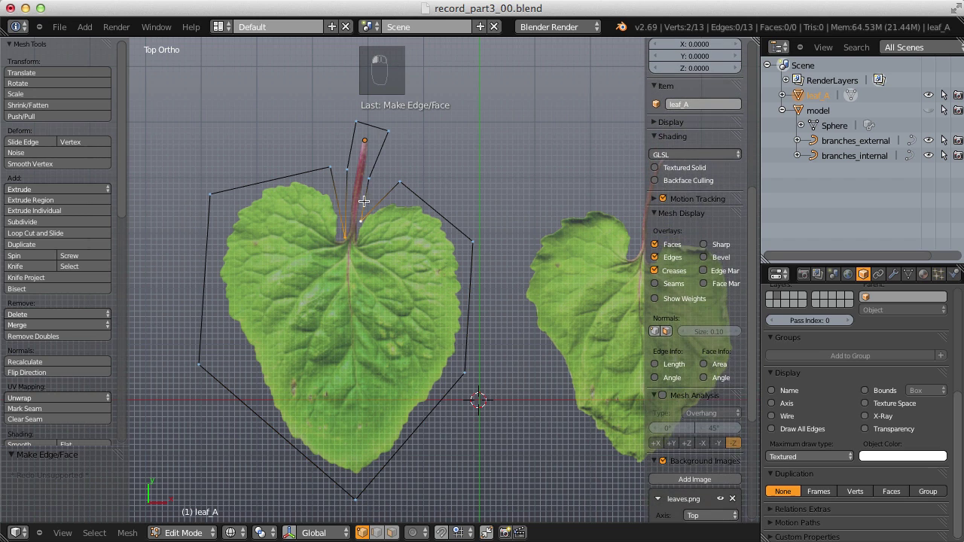
{"action": "key", "text": "f"}
{"action": "right_click", "coordinate": [349, 170]}
{"action": "right_click", "coordinate": [368, 177], "text": "shift"}
{"action": "key", "text": "f"}
{"action": "key", "text": "a"}
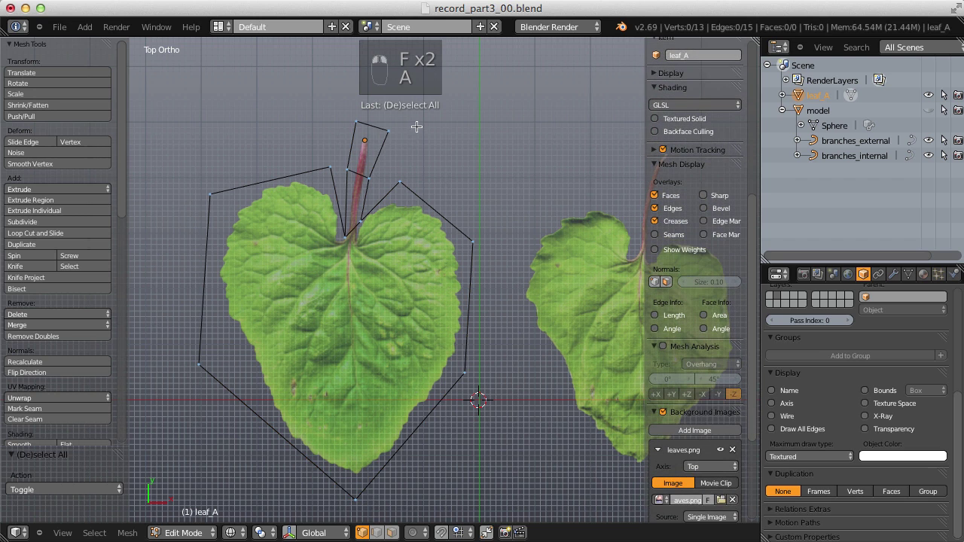
Step: Fill both stem faces, nudge the left stem-base vertex upward, and extrude a centre vertex on the midrib joined to both stem-base vertices
{"action": "mouse_move", "coordinate": [411, 124]}
{"action": "left_mouse_down", "text": "ctrl"}
{"action": "mouse_move", "coordinate": [345, 136]}
{"action": "mouse_move", "coordinate": [334, 235]}
{"action": "mouse_move", "coordinate": [350, 258]}
{"action": "left_mouse_up", "text": "ctrl"}
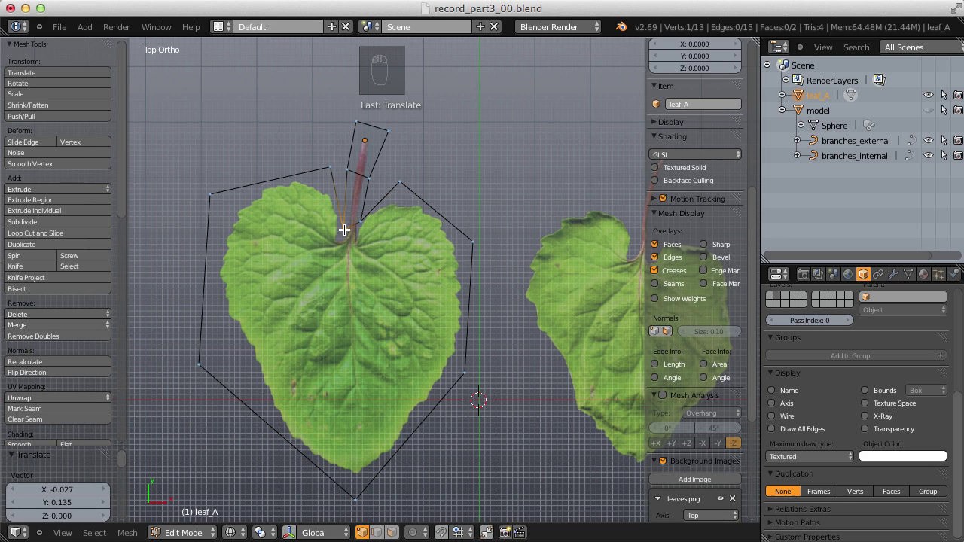
{"action": "left_click", "coordinate": [348, 305], "text": "ctrl"}
{"action": "right_click", "coordinate": [361, 221], "text": "shift"}
{"action": "key", "text": "f"}
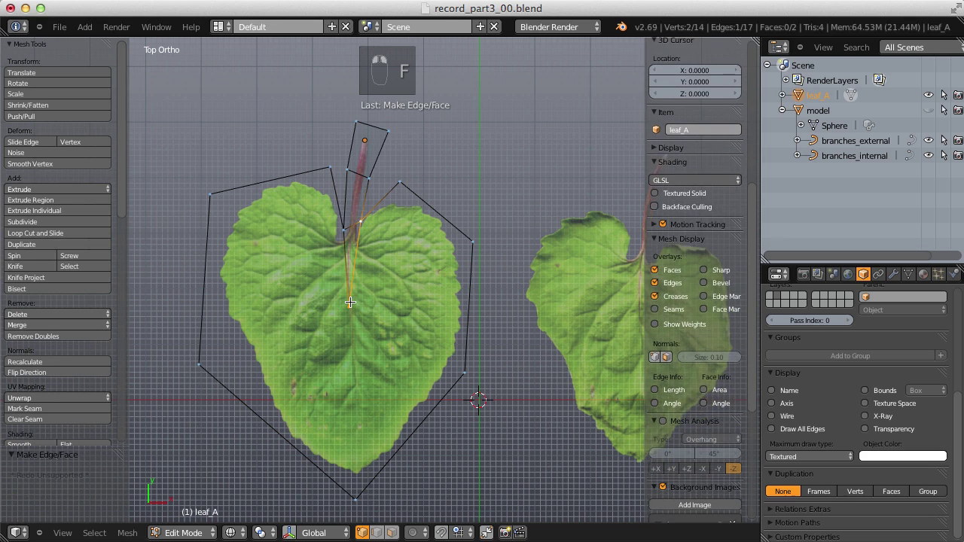
Step: Extrude two inner vertices down the leaf's left half, fill the two faces outside them, and join the lower one to the centre vertex
{"action": "right_click", "coordinate": [349, 306]}
{"action": "right_click", "coordinate": [340, 232]}
{"action": "key", "text": "e"}
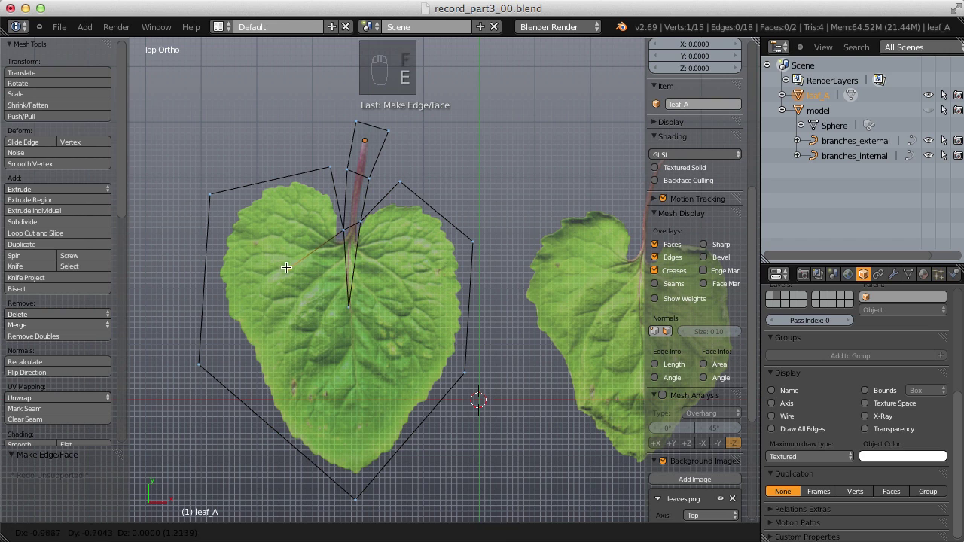
{"action": "left_click", "coordinate": [284, 268]}
{"action": "key", "text": "e"}
{"action": "left_click", "coordinate": [277, 336]}
{"action": "right_click", "coordinate": [215, 333], "text": "shift"}
{"action": "key", "text": "f"}
{"action": "key", "text": "f"}
{"action": "key", "text": "f"}
{"action": "key", "text": "f"}
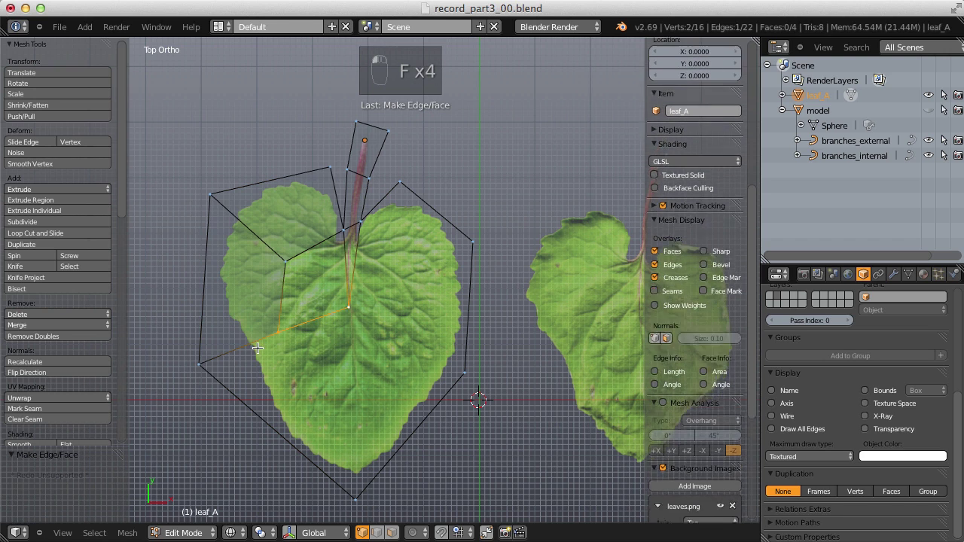
Step: Continue the inner loop above the tip and up the right half, joining it to the centre, tip and right outline with edges
{"action": "key", "text": "e"}
{"action": "left_click", "coordinate": [357, 425]}
{"action": "key", "text": "e"}
{"action": "left_click", "coordinate": [407, 343]}
{"action": "key", "text": "f"}
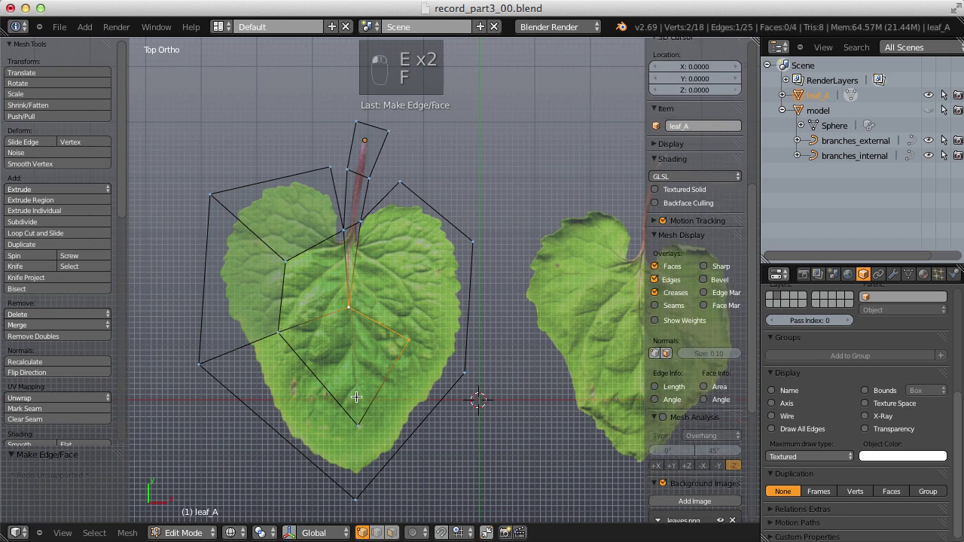
{"action": "key", "text": "f"}
{"action": "key", "text": "f"}
{"action": "right_click", "coordinate": [412, 258], "text": "ctrl"}
{"action": "key", "text": "f"}
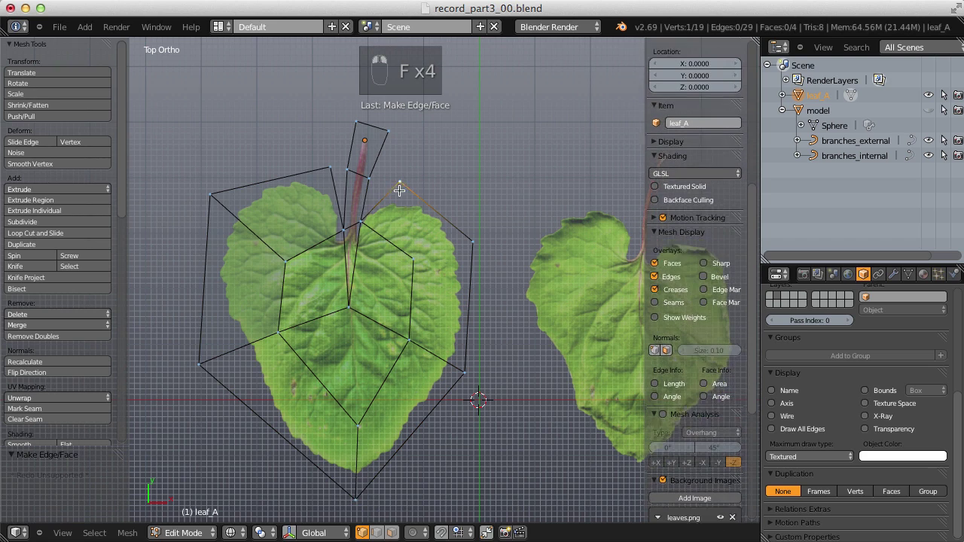
Step: Fill the three outer faces along the leaf's right side, from the upper lobe down to the tip
{"action": "key", "text": "f"}
{"action": "key", "text": "f"}
{"action": "key", "text": "f"}
{"action": "key", "text": "f"}
{"action": "key", "text": "f"}
{"action": "key", "text": "ctrl+z"}
{"action": "key", "text": "f"}
{"action": "key", "text": "a"}
{"action": "key", "text": "a"}
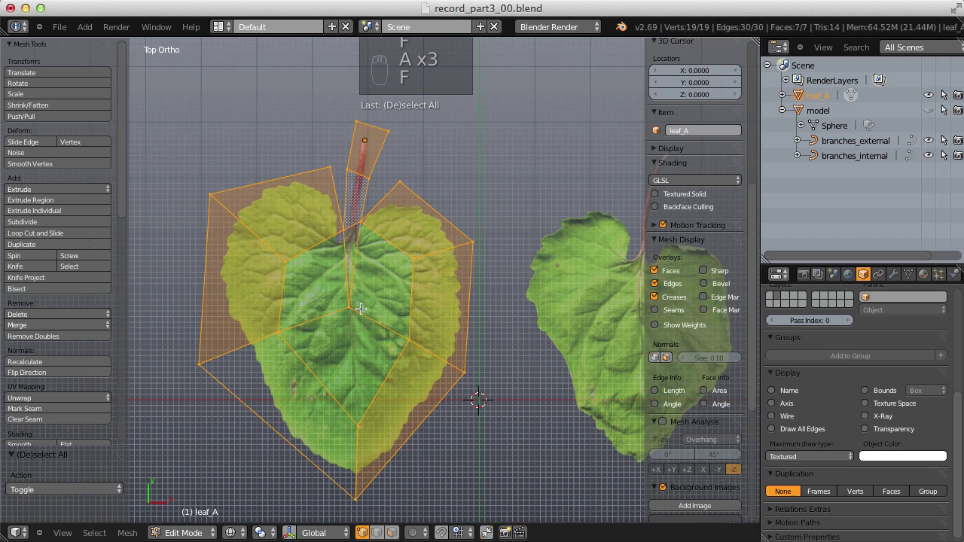
{"action": "key", "text": "a"}
Step: Fill the three inner faces around the centre vertex and the outer face at the leaf's lower left
{"action": "right_click", "coordinate": [356, 305]}
{"action": "key", "text": "f"}
{"action": "key", "text": "f"}
{"action": "right_click", "coordinate": [363, 224], "text": "shift"}
{"action": "key", "text": "f"}
{"action": "key", "text": "f"}
{"action": "key", "text": "f"}
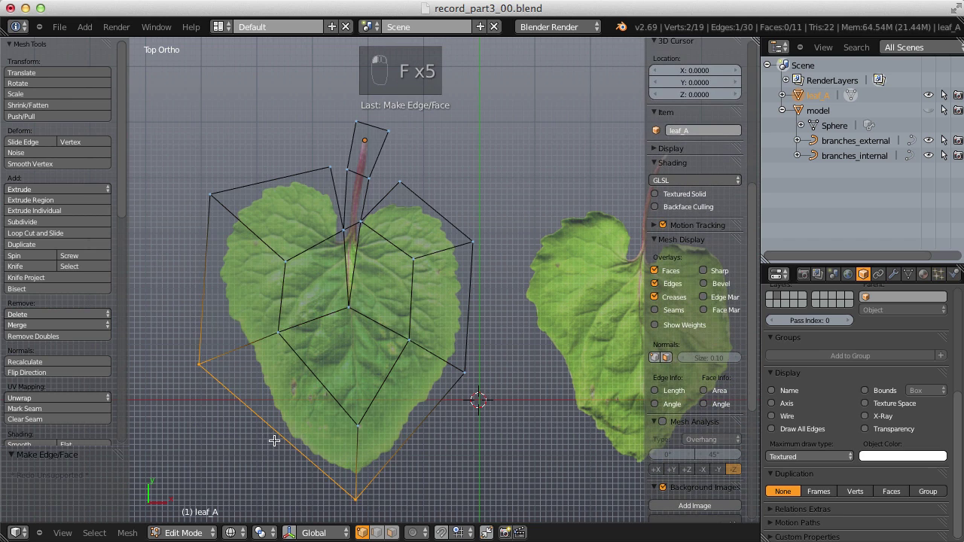
Step: Select the whole leaf mesh and make its normals consistent
{"action": "key", "text": "a"}
{"action": "key", "text": "a"}
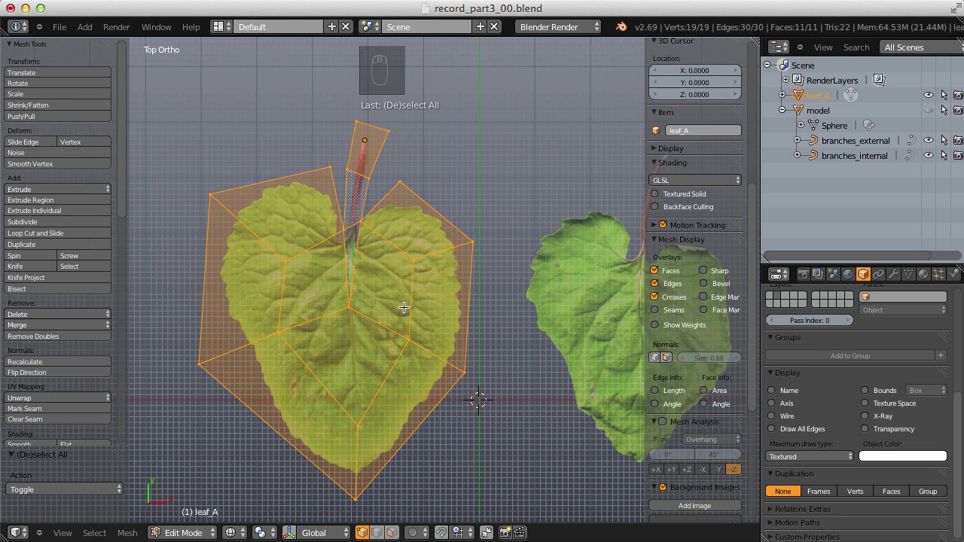
{"action": "key", "text": "ctrl+n"}
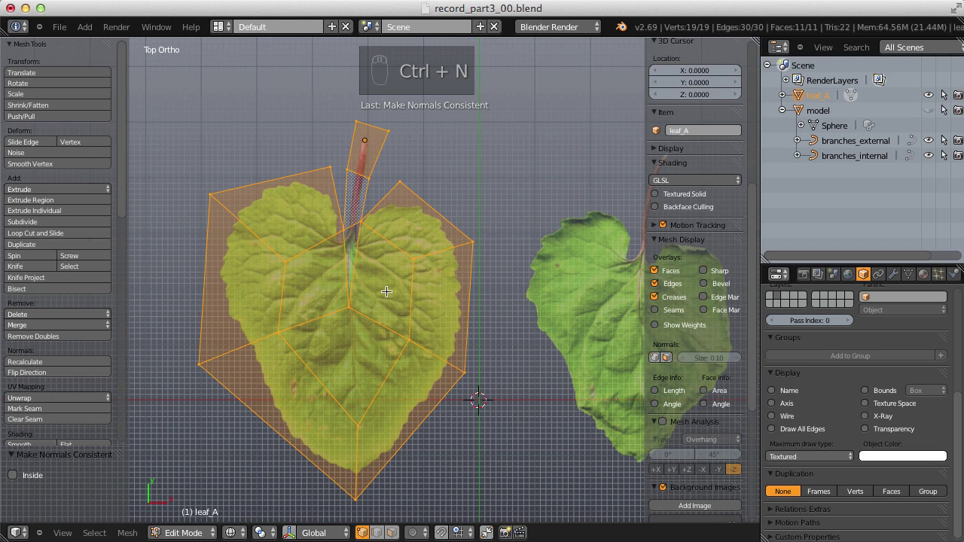
Step: Split the central lower face by connecting the centre vertex to the inner midrib vertex above the tip
{"action": "middle_click_drag", "start_coordinate": [390, 263], "coordinate": [379, 283]}
{"action": "right_click", "coordinate": [390, 256]}
{"action": "right_click", "coordinate": [280, 375], "text": "shift"}
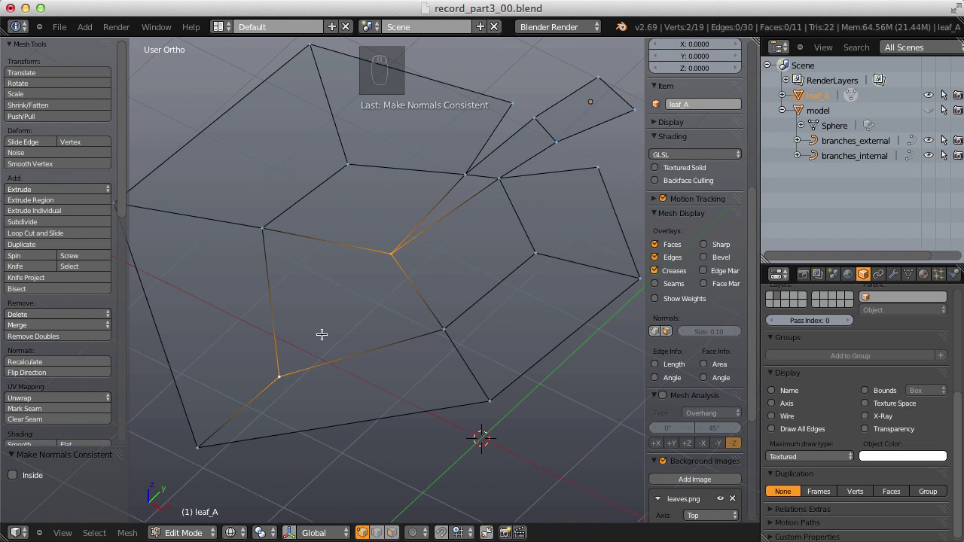
{"action": "key", "text": "j"}
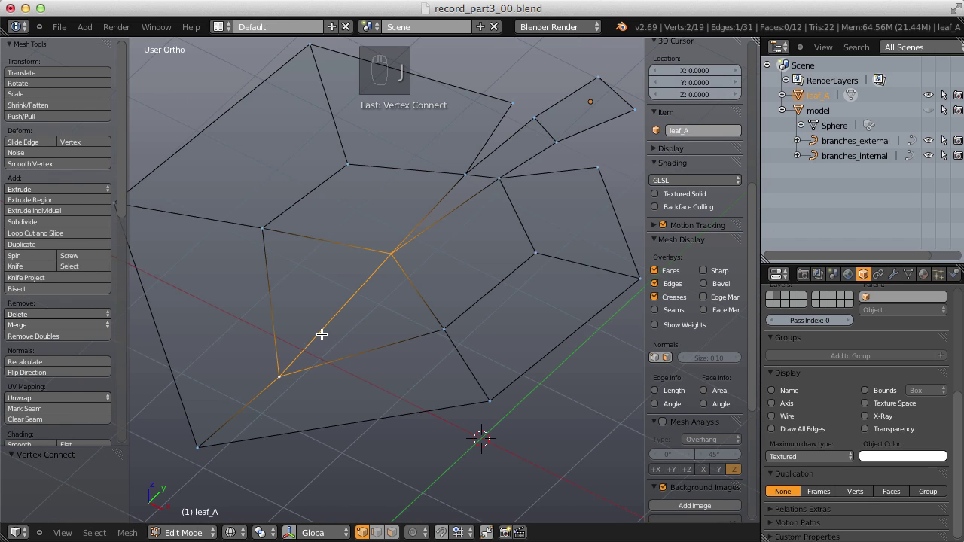
Step: In perspective view, lower the tip, the inner midrib vertex and the centre vertex together by about 0.12 along Z
{"action": "scroll", "coordinate": [344, 274], "scroll_direction": "down", "scroll_amount": 3}
{"action": "key", "text": "KP_5"}
{"action": "middle_click_drag", "start_coordinate": [344, 274], "coordinate": [397, 282]}
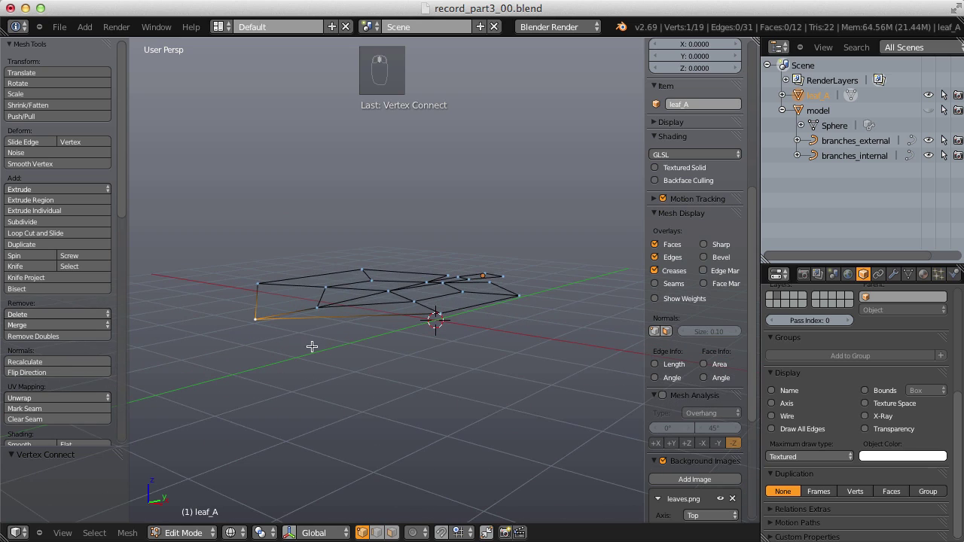
{"action": "right_click", "coordinate": [326, 303], "text": "shift"}
{"action": "right_click", "coordinate": [386, 291], "text": "shift"}
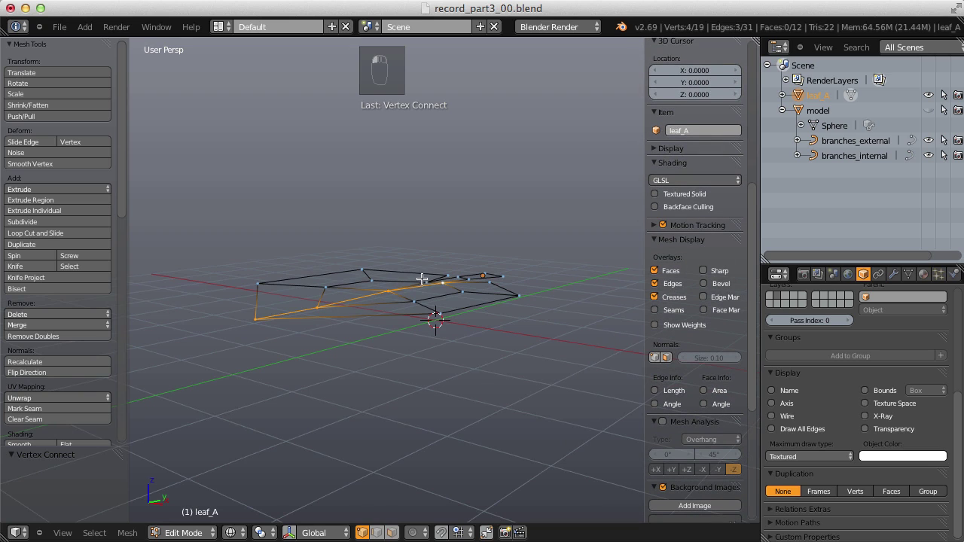
{"action": "key", "text": "g"}
{"action": "key", "text": "z"}
{"action": "left_click", "coordinate": [430, 282]}
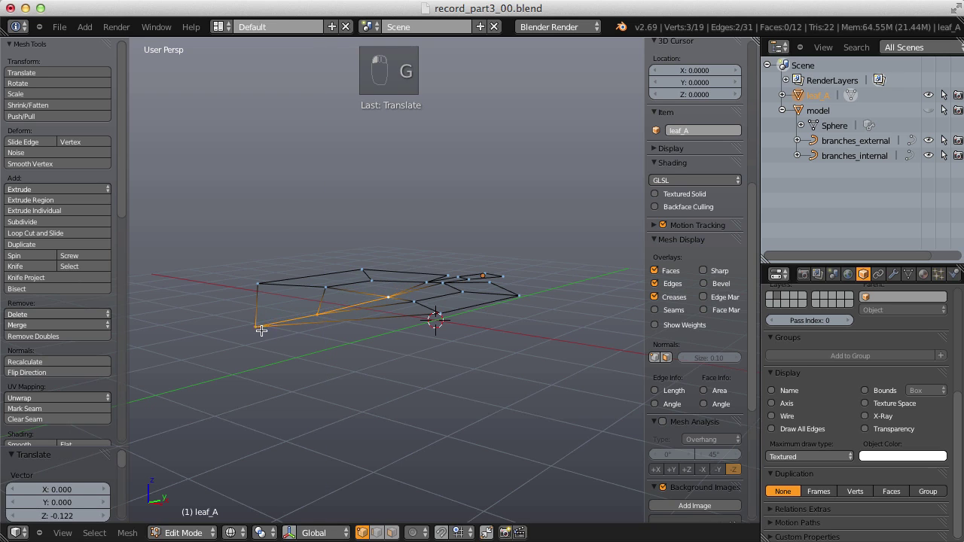
Step: Lower the tip vertex by about 0.37 along Z, and the neighbouring inner midrib vertex by about 0.07
{"action": "right_click", "coordinate": [261, 330]}
{"action": "key", "text": "g"}
{"action": "key", "text": "z"}
{"action": "left_click", "coordinate": [329, 337]}
{"action": "right_click", "coordinate": [321, 318]}
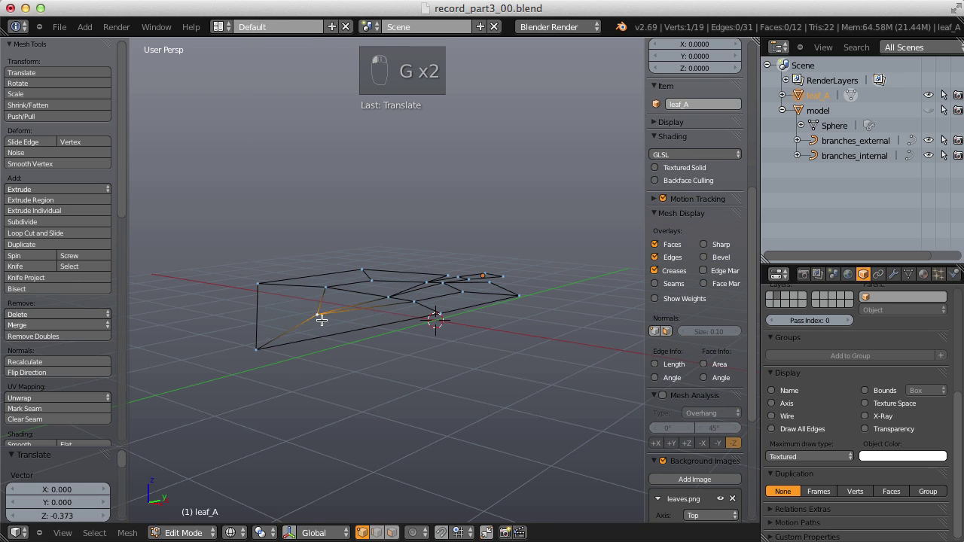
{"action": "key", "text": "g"}
{"action": "key", "text": "z"}
{"action": "left_click", "coordinate": [322, 322]}
Step: Select the stem's six vertices, including its base pair, and lower them slightly along Z
{"action": "right_click", "coordinate": [466, 279]}
{"action": "right_click", "coordinate": [443, 282], "text": "shift"}
{"action": "right_click", "coordinate": [428, 282], "text": "shift"}
{"action": "right_click", "coordinate": [459, 277], "text": "shift"}
{"action": "key", "text": "g"}
{"action": "key", "text": "z"}
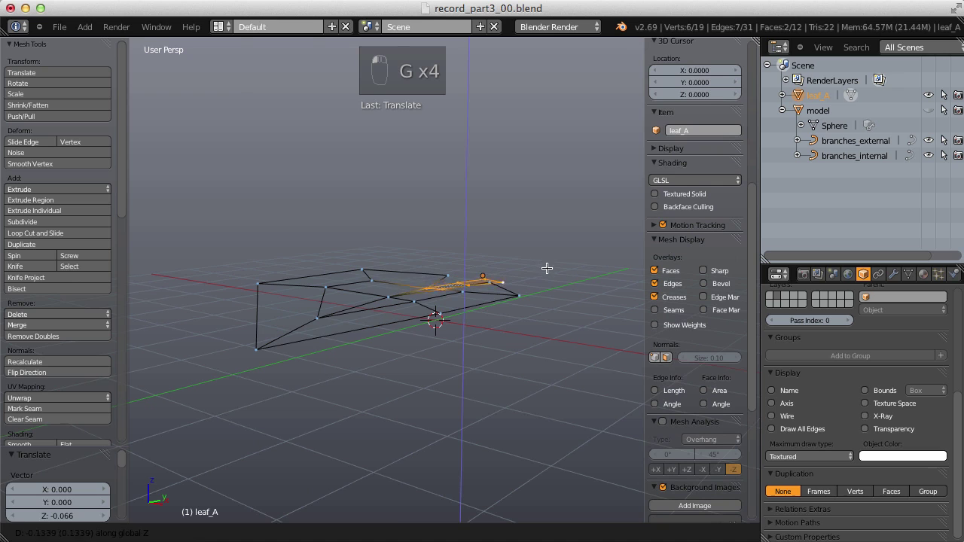
{"action": "left_click", "coordinate": [490, 280]}
Step: Bend the stem downward by lowering its outer vertices about 0.32 along Z and its two end vertices further
{"action": "middle_click_drag", "start_coordinate": [480, 271], "coordinate": [426, 265]}
{"action": "key", "text": "g"}
{"action": "key", "text": "z"}
{"action": "left_click", "coordinate": [508, 271]}
{"action": "right_click", "coordinate": [525, 314], "text": "shift"}
{"action": "right_click", "coordinate": [529, 321], "text": "shift"}
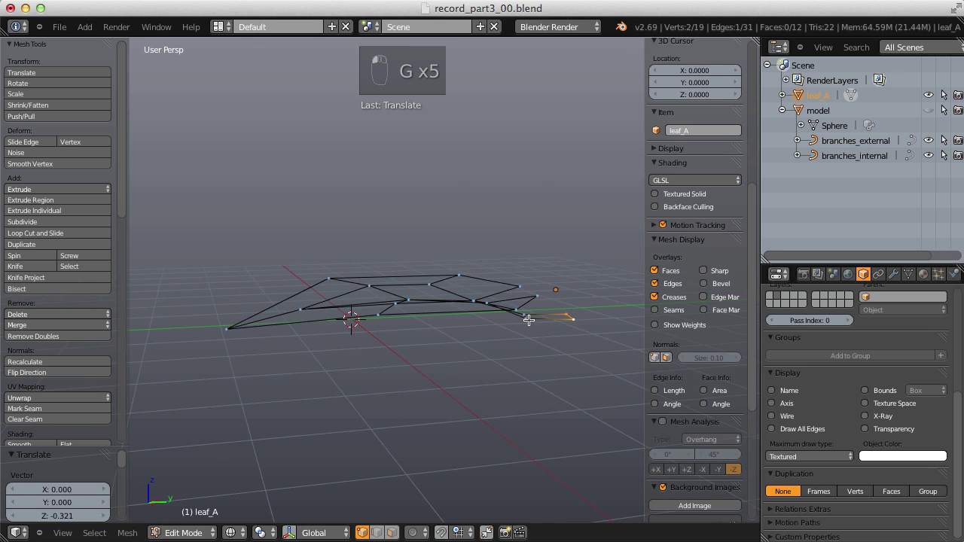
{"action": "key", "text": "g"}
{"action": "key", "text": "z"}
{"action": "left_click", "coordinate": [572, 322]}
Step: Select the whole leaf mesh and raise it by about 0.88 along Z
{"action": "key", "text": "a"}
{"action": "key", "text": "a"}
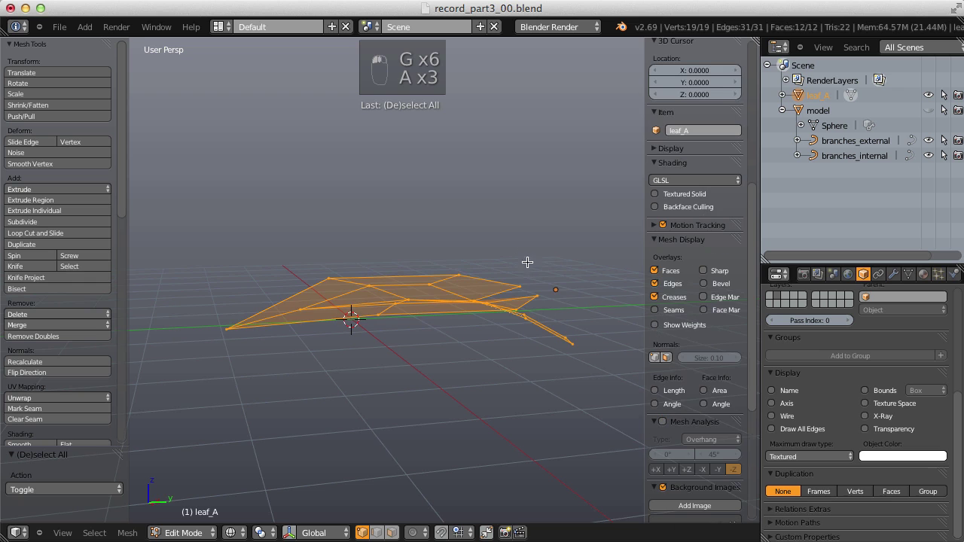
{"action": "mouse_move", "coordinate": [524, 263]}
{"action": "middle_mouse_down"}
{"action": "mouse_move", "coordinate": [527, 288]}
{"action": "mouse_move", "coordinate": [529, 278]}
{"action": "middle_mouse_up"}
{"action": "key", "text": "g"}
{"action": "key", "text": "z"}
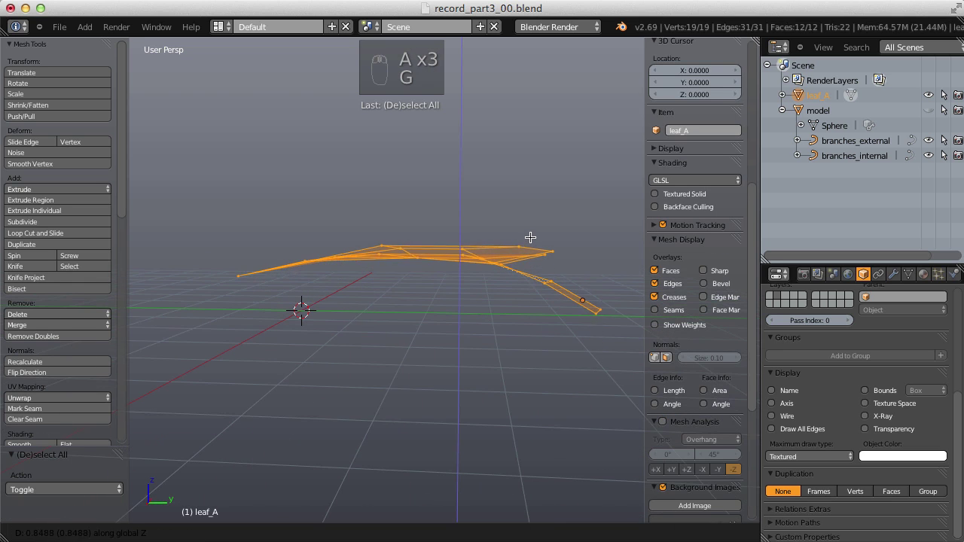
{"action": "left_click", "coordinate": [532, 236]}
Step: Raise the four inner vertices of the left and right leaf halves slightly along Z to form a fold at the midrib
{"action": "middle_click_drag", "start_coordinate": [531, 236], "coordinate": [510, 308]}
{"action": "right_click", "coordinate": [465, 262]}
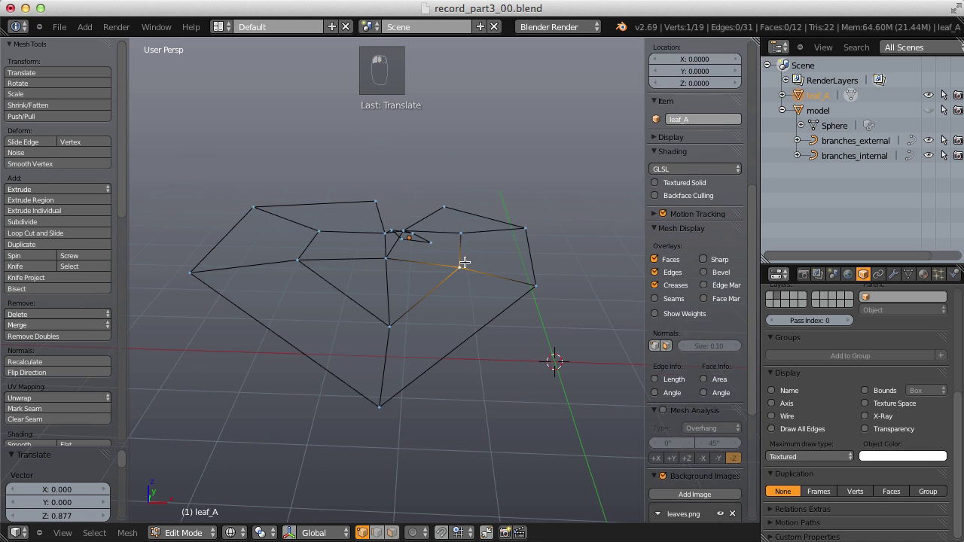
{"action": "right_click", "coordinate": [461, 233], "text": "shift"}
{"action": "right_click", "coordinate": [319, 231], "text": "shift"}
{"action": "right_click", "coordinate": [298, 260], "text": "shift"}
{"action": "key", "text": "g"}
{"action": "key", "text": "z"}
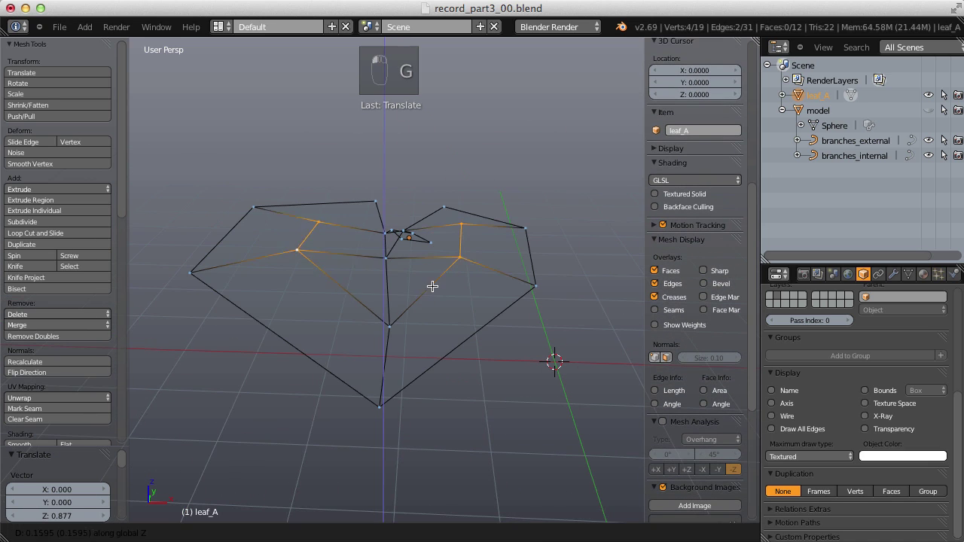
{"action": "left_click", "coordinate": [415, 266]}
Step: Reposition the right lobe's vertex beside the stem and return to Object Mode
{"action": "right_click", "coordinate": [427, 243]}
{"action": "middle_click_drag", "start_coordinate": [439, 220], "coordinate": [294, 256]}
{"action": "key", "text": "Tab"}
{"action": "middle_click_drag", "start_coordinate": [400, 279], "coordinate": [369, 266]}
{"action": "key", "text": "Tab"}
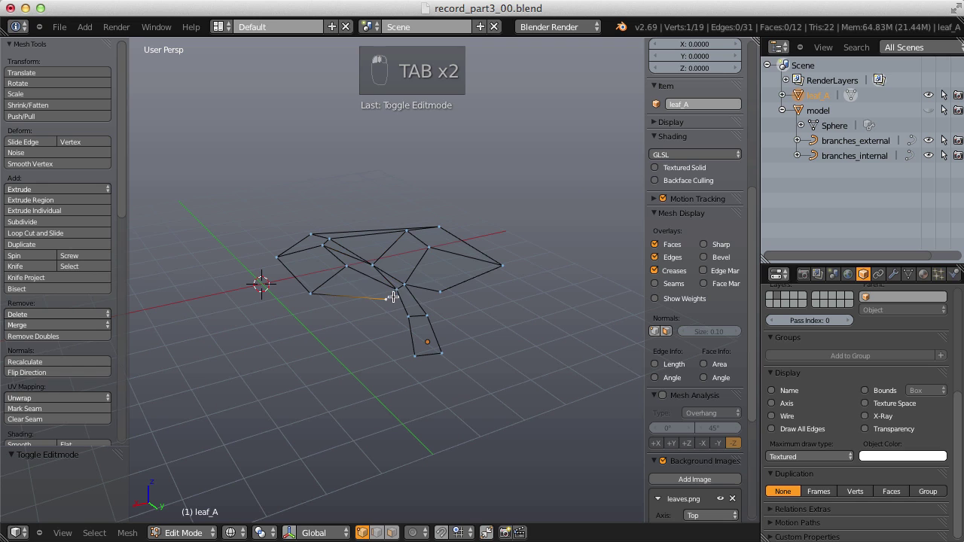
{"action": "key", "text": "g"}
{"action": "left_click", "coordinate": [456, 285]}
{"action": "key", "text": "Tab"}
{"action": "middle_click_drag", "start_coordinate": [456, 284], "coordinate": [502, 268]}
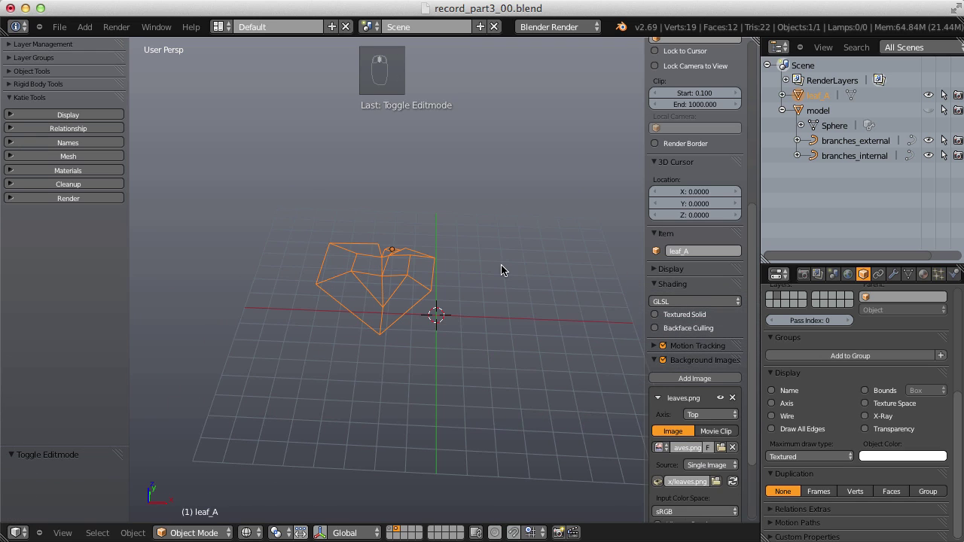
Step: In orthographic top view, duplicate the leaf and move the copy along X over the second reference leaf
{"action": "key", "text": "KP_7"}
{"action": "key", "text": "KP_5"}
{"action": "scroll", "coordinate": [446, 296], "scroll_direction": "up", "scroll_amount": 4}
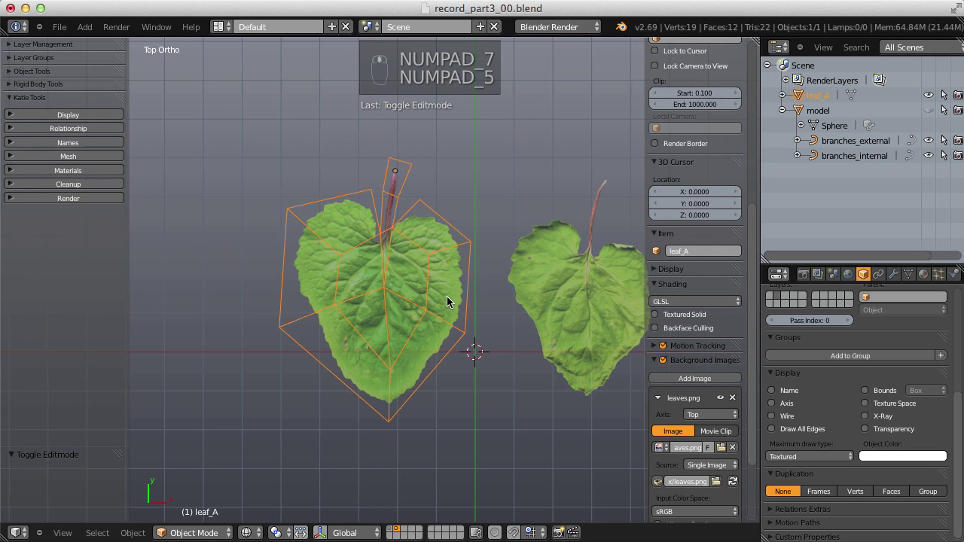
{"action": "key", "text": "shift+d"}
{"action": "key", "text": "x"}
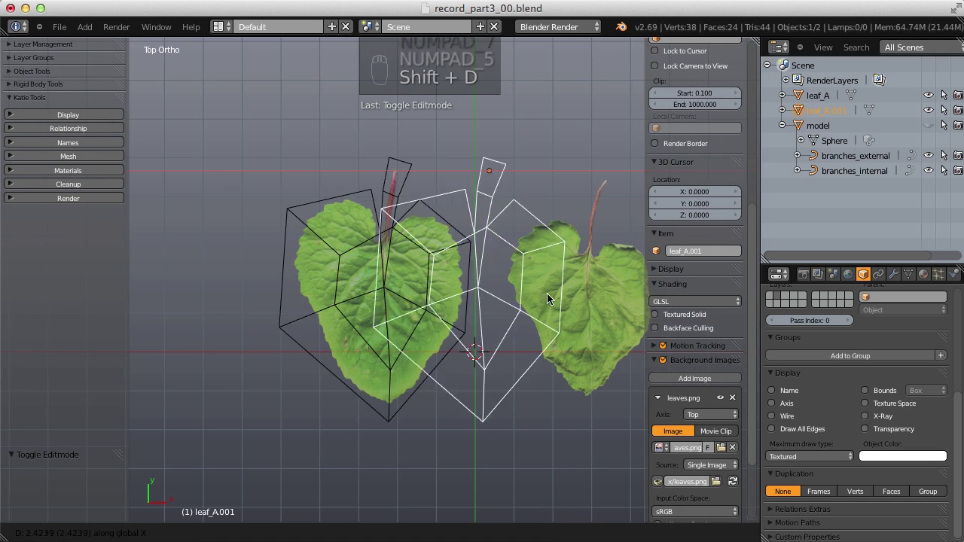
{"action": "left_click", "coordinate": [644, 290]}
Step: Move the duplicated leaf by about -0.01 in X and -0.28 in Y to align its stem with the second reference leaf
{"action": "key", "text": "KP_Decimal"}
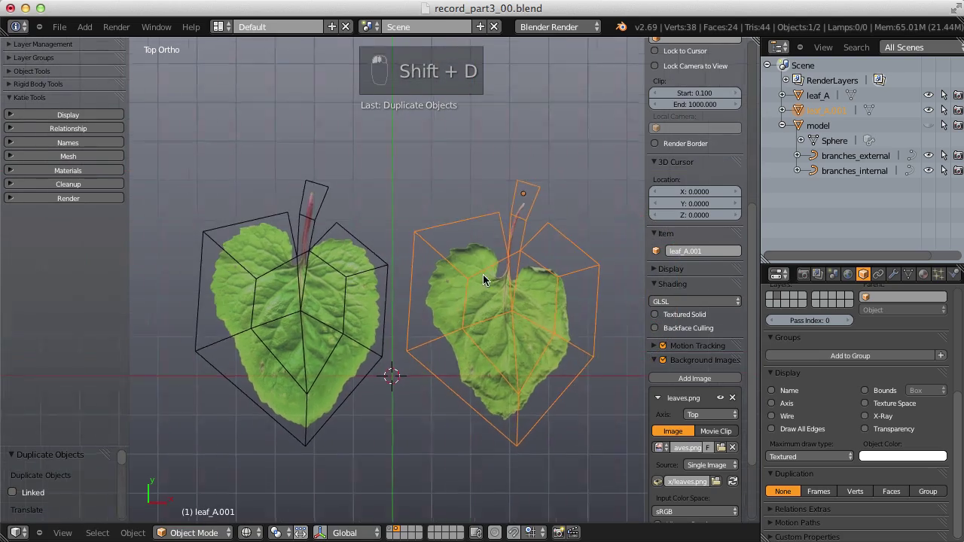
{"action": "key", "text": "g"}
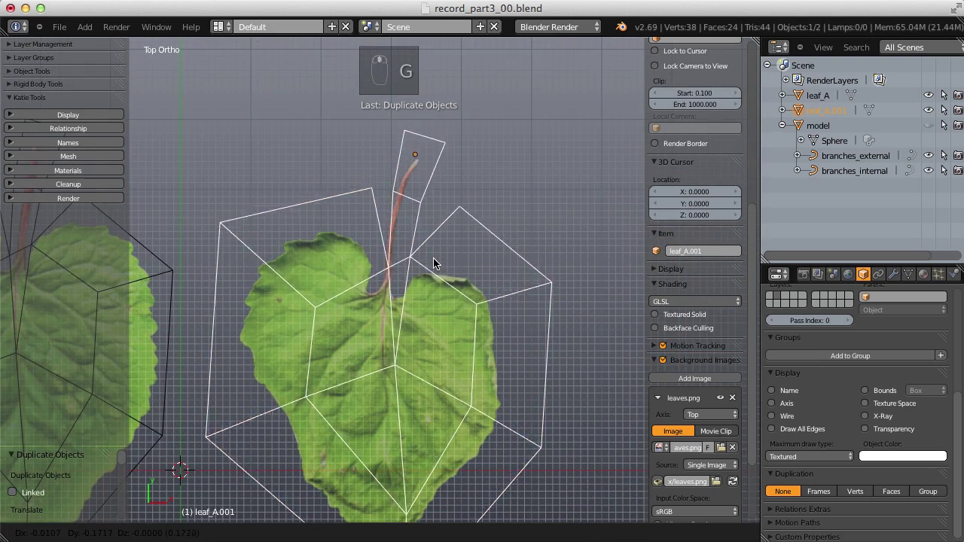
{"action": "left_click", "coordinate": [432, 271]}
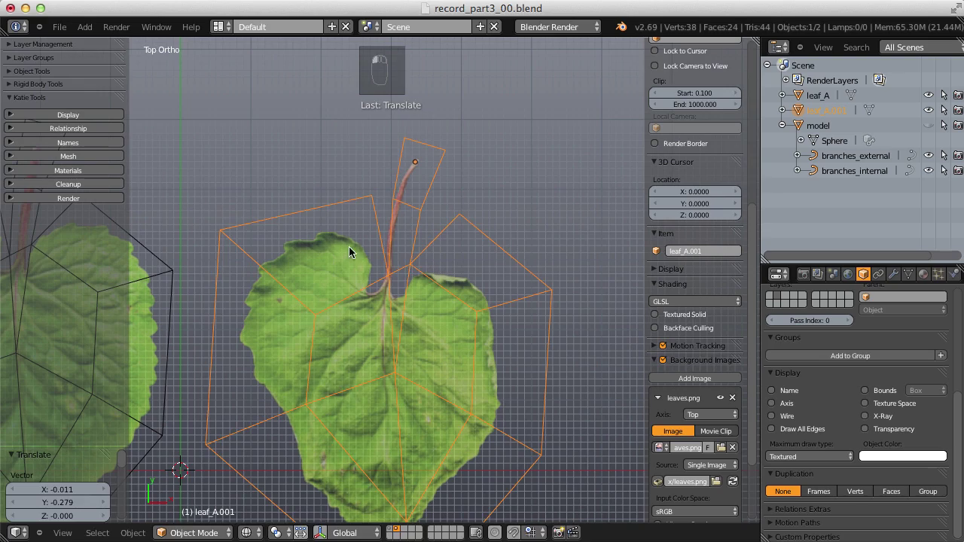
{"action": "scroll", "coordinate": [325, 269], "scroll_direction": "down", "scroll_amount": 1}
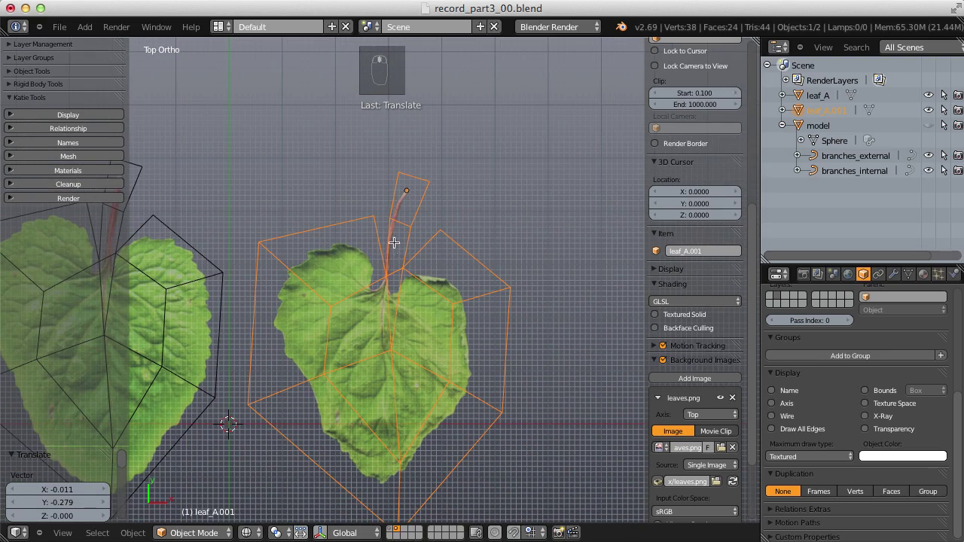
Step: Scale the duplicated leaf's entire mesh down to about 0.86 to fit the second reference leaf
{"action": "key", "text": "Tab"}
{"action": "key", "text": "a"}
{"action": "key", "text": "a"}
{"action": "key", "text": "a"}
{"action": "key", "text": "a"}
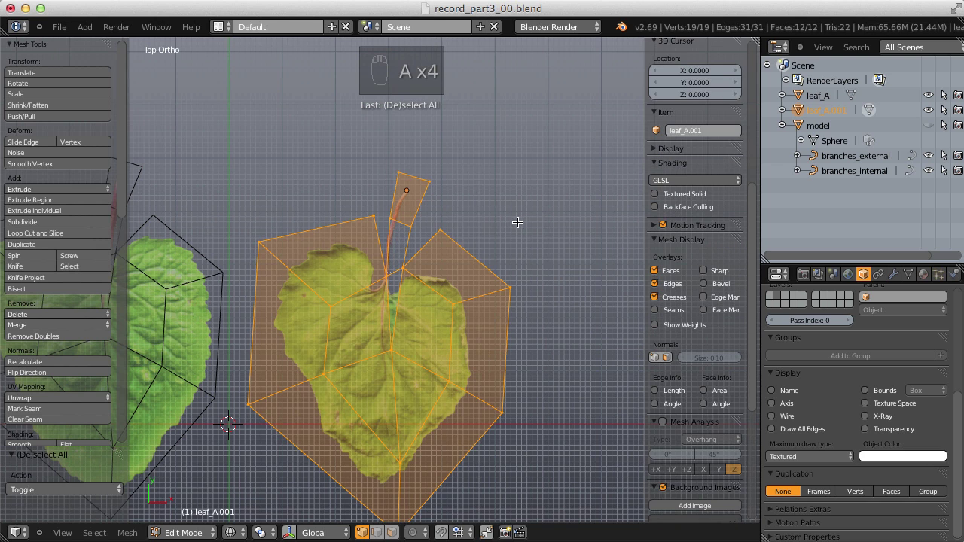
{"action": "key", "text": "s"}
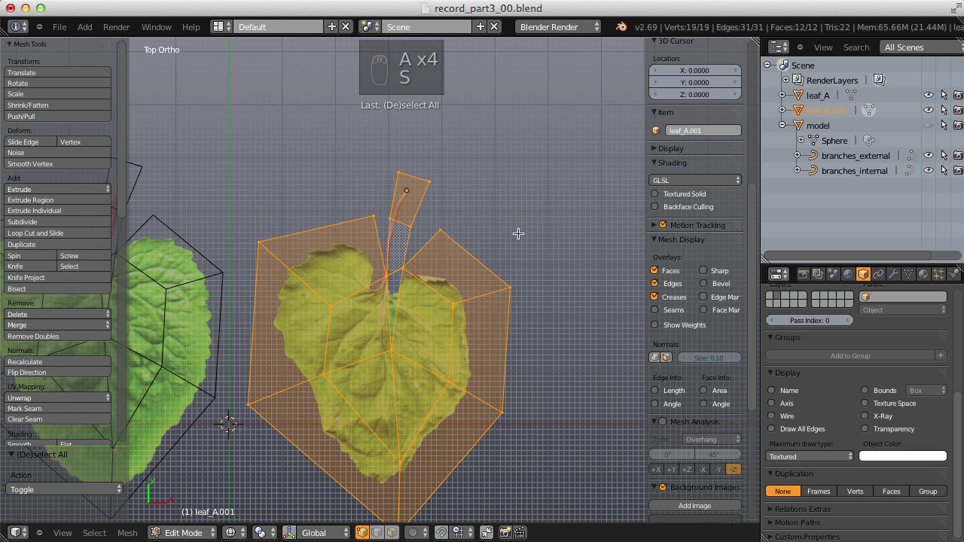
{"action": "key", "text": "s"}
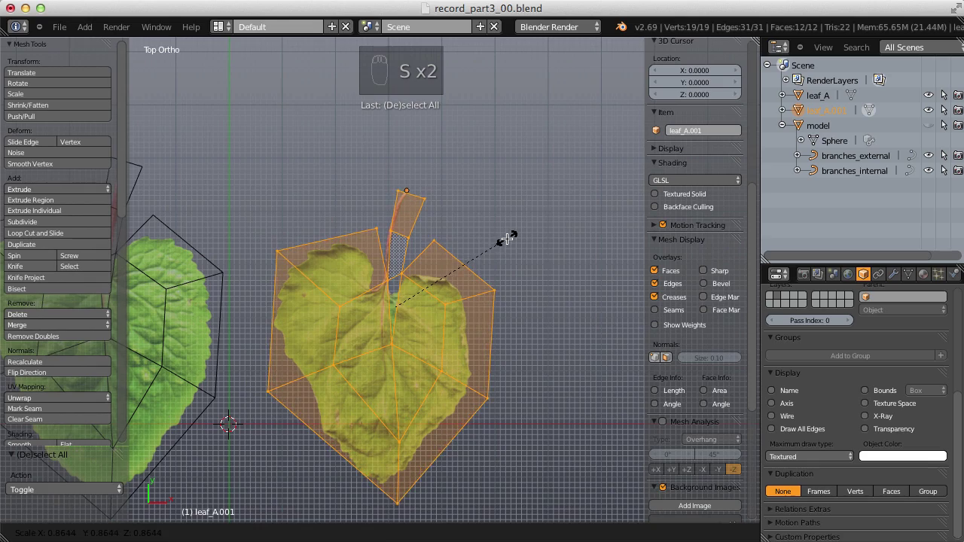
{"action": "left_click", "coordinate": [508, 238]}
Step: Move the two outer vertices on the leaf's left edge to follow the reference outline
{"action": "middle_click_drag", "start_coordinate": [422, 244], "coordinate": [328, 265], "text": "ctrl"}
{"action": "right_click", "coordinate": [258, 250]}
{"action": "key", "text": "g"}
{"action": "left_click", "coordinate": [270, 258]}
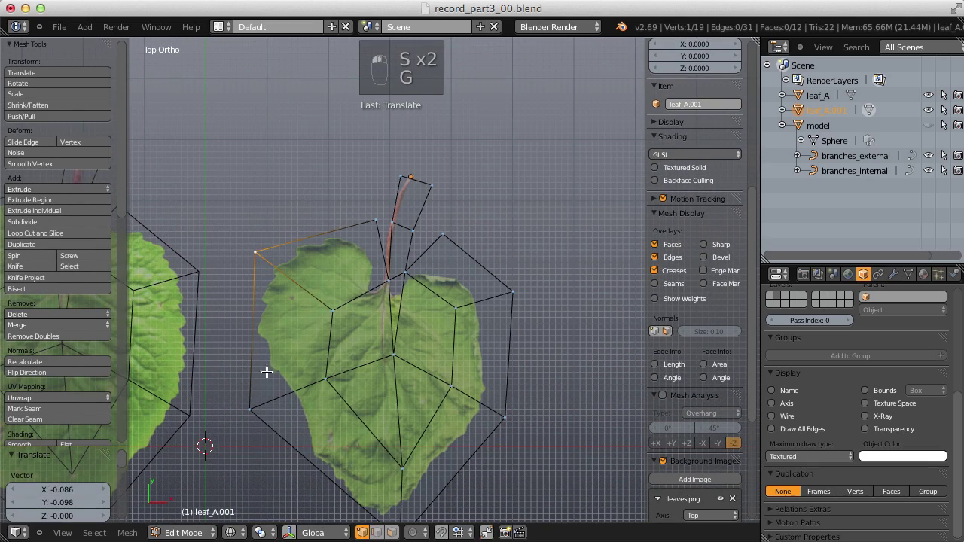
{"action": "right_click", "coordinate": [254, 396]}
{"action": "key", "text": "g"}
{"action": "left_click", "coordinate": [256, 367]}
Step: Reposition the leaf tip, the lower midrib vertex and the left half's inner vertices over the reference leaf
{"action": "middle_click_drag", "start_coordinate": [392, 453], "coordinate": [374, 346], "text": "shift"}
{"action": "right_click", "coordinate": [364, 434]}
{"action": "key", "text": "g"}
{"action": "left_click", "coordinate": [333, 428]}
{"action": "right_click", "coordinate": [376, 354]}
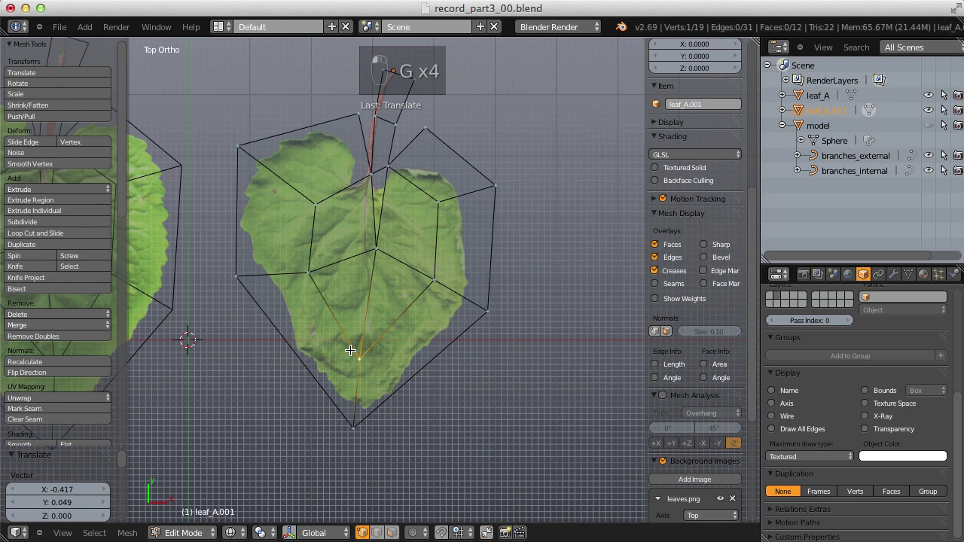
{"action": "right_click", "coordinate": [315, 206]}
{"action": "key", "text": "g"}
{"action": "left_click", "coordinate": [307, 198]}
Step: Align the two stem-base vertices with the notch in the reference leaf and try to fill between them
{"action": "right_click", "coordinate": [370, 177]}
{"action": "key", "text": "g"}
{"action": "left_click", "coordinate": [354, 180]}
{"action": "right_click", "coordinate": [385, 167]}
{"action": "key", "text": "g"}
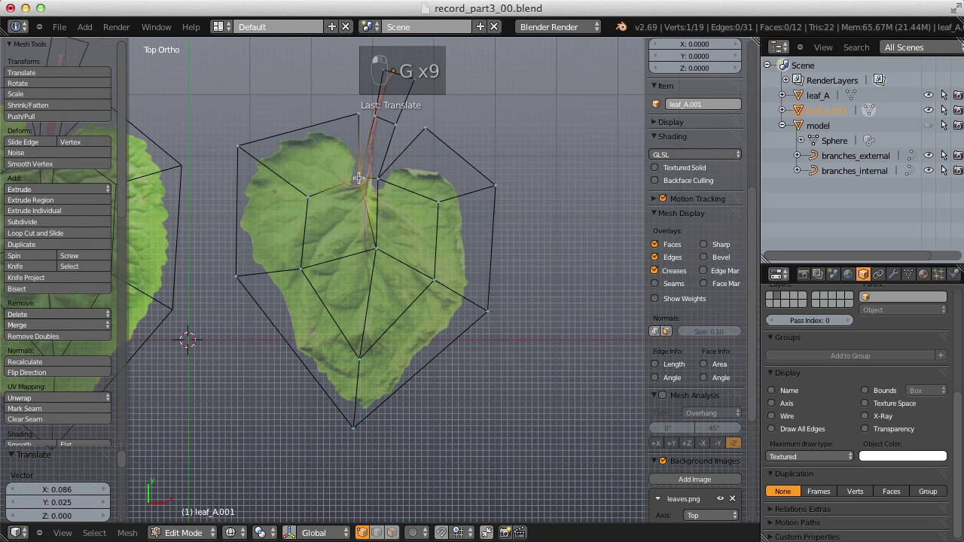
{"action": "right_click", "coordinate": [360, 181], "text": "shift"}
{"action": "right_click", "coordinate": [379, 181], "text": "shift"}
{"action": "key", "text": "f"}
Step: Narrow the stem by moving its middle and end vertices closely around the reference stem
{"action": "middle_click_drag", "start_coordinate": [403, 198], "coordinate": [409, 278], "text": "shift"}
{"action": "right_click", "coordinate": [387, 197]}
{"action": "key", "text": "g"}
{"action": "left_click", "coordinate": [378, 197]}
{"action": "right_click", "coordinate": [404, 203]}
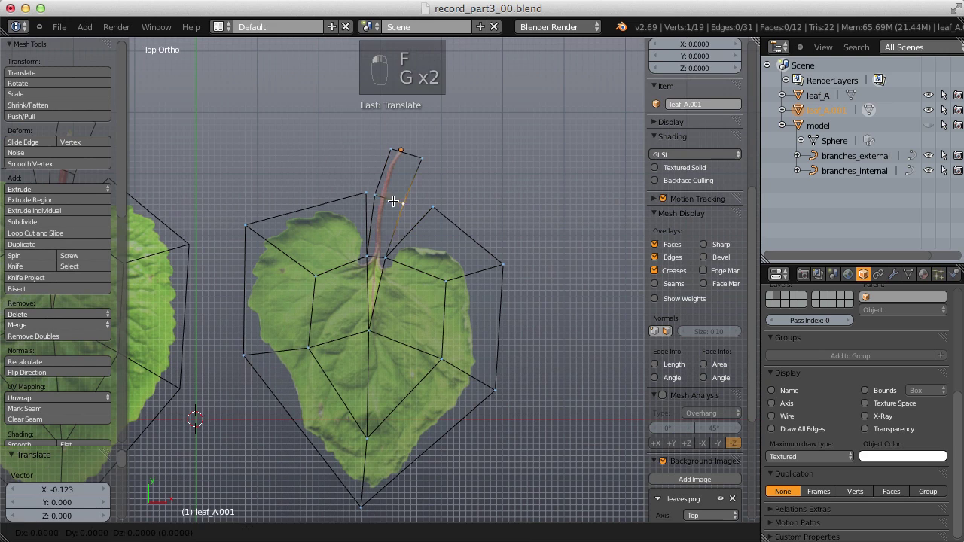
{"action": "right_click", "coordinate": [419, 155]}
{"action": "key", "text": "g"}
{"action": "left_click", "coordinate": [409, 151]}
{"action": "right_click", "coordinate": [394, 148], "text": "shift"}
{"action": "key", "text": "g"}
{"action": "left_click", "coordinate": [429, 172]}
{"action": "key", "text": "g"}
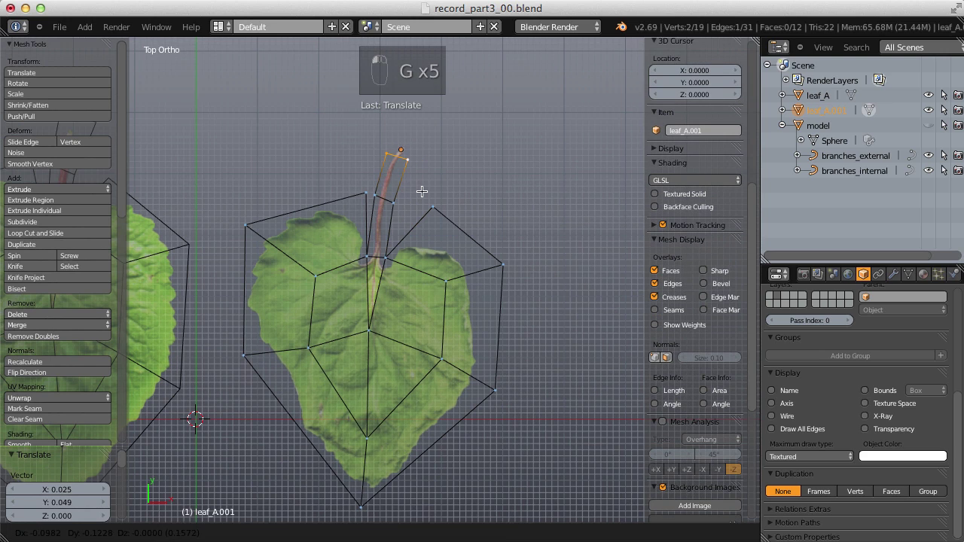
{"action": "left_click", "coordinate": [430, 210]}
Step: Pull the upper outer vertices of the right lobe and the right half's inner vertices inward to fit the reference
{"action": "right_click", "coordinate": [430, 210]}
{"action": "key", "text": "g"}
{"action": "left_click", "coordinate": [407, 228]}
{"action": "right_click", "coordinate": [503, 261]}
{"action": "key", "text": "g"}
{"action": "left_click", "coordinate": [483, 247]}
{"action": "right_click", "coordinate": [446, 281]}
{"action": "key", "text": "g"}
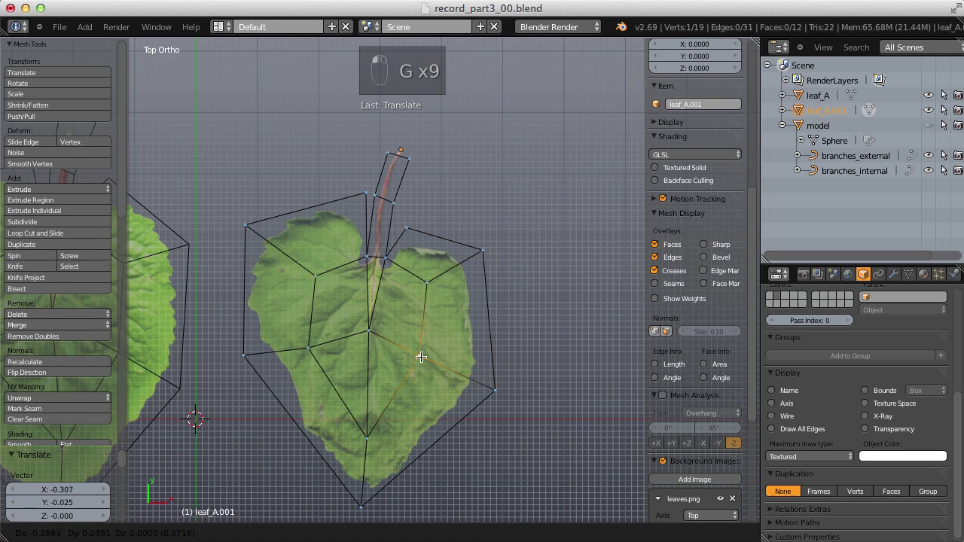
Step: Center the tip vertex under the reference leaf and move the lower right outer vertex inward
{"action": "right_click", "coordinate": [359, 507]}
{"action": "key", "text": "g"}
{"action": "left_click", "coordinate": [362, 510]}
{"action": "key", "text": "g"}
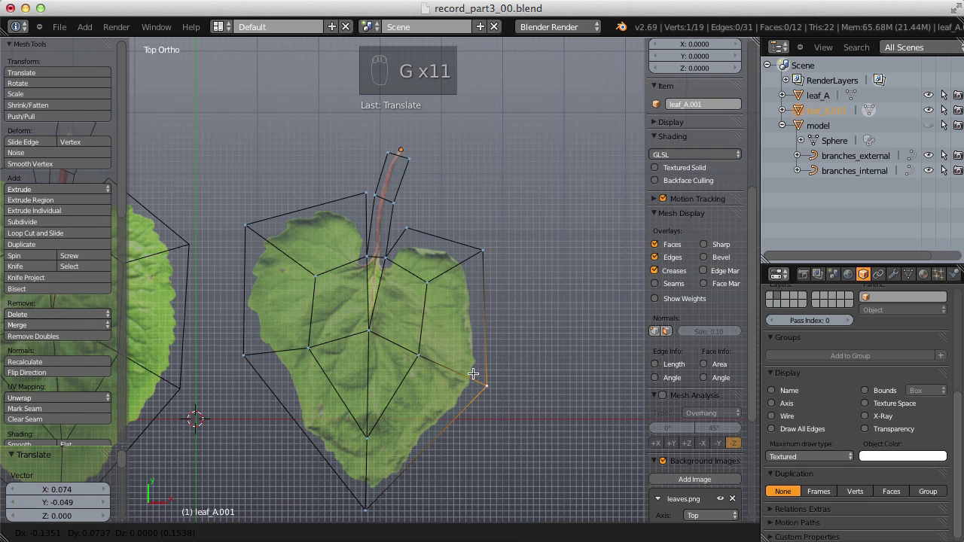
{"action": "left_click", "coordinate": [473, 375]}
Step: In solid shading, fill the triangular gap between the duplicated leaf's midrib vertex and stem base with a face
{"action": "key", "text": "Tab"}
{"action": "key", "text": "z"}
{"action": "mouse_move", "coordinate": [432, 304]}
{"action": "middle_mouse_down"}
{"action": "mouse_move", "coordinate": [405, 263]}
{"action": "mouse_move", "coordinate": [344, 239]}
{"action": "mouse_move", "coordinate": [344, 231]}
{"action": "middle_mouse_up"}
{"action": "scroll", "coordinate": [463, 386], "scroll_direction": "up", "scroll_amount": 5}
{"action": "key", "text": "Tab"}
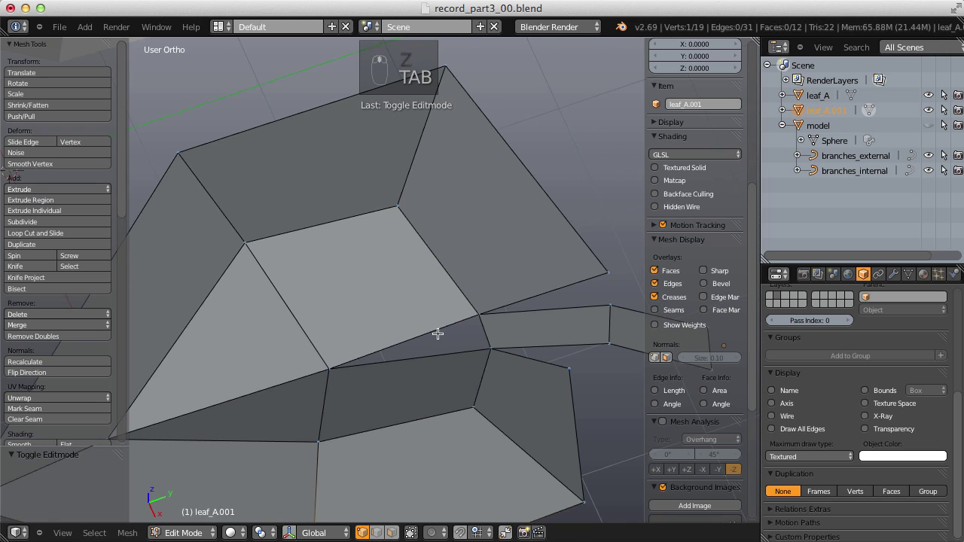
{"action": "right_click", "coordinate": [479, 314], "text": "shift"}
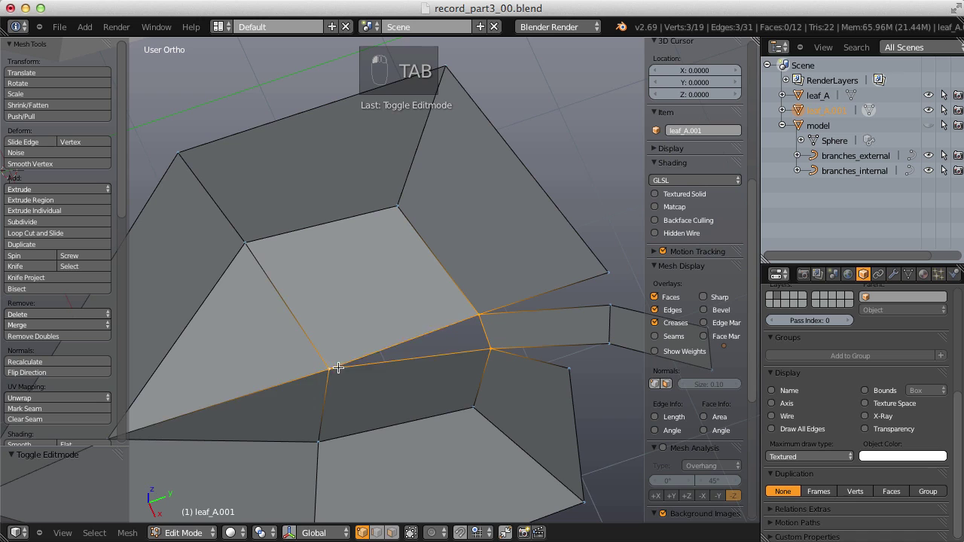
{"action": "key", "text": "f"}
{"action": "scroll", "coordinate": [399, 200], "scroll_direction": "down", "scroll_amount": 4}
{"action": "key", "text": "a"}
{"action": "middle_click_drag", "start_coordinate": [398, 200], "coordinate": [497, 336]}
{"action": "key", "text": "Tab"}
Step: Fill the matching triangular gap at the stem base of leaf_A with a face
{"action": "right_click", "coordinate": [329, 226]}
{"action": "key", "text": "Tab"}
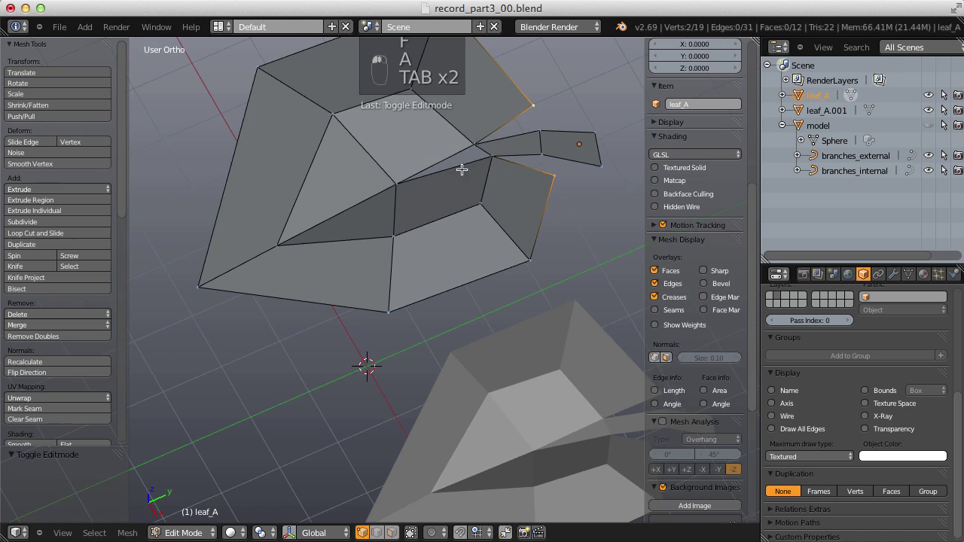
{"action": "key", "text": "f"}
{"action": "key", "text": "a"}
{"action": "scroll", "coordinate": [351, 229], "scroll_direction": "down", "scroll_amount": 4}
{"action": "key", "text": "Tab"}
Step: Open the leaf_A.001 mesh for editing and enable proportional editing
{"action": "middle_click_drag", "start_coordinate": [350, 228], "coordinate": [399, 291]}
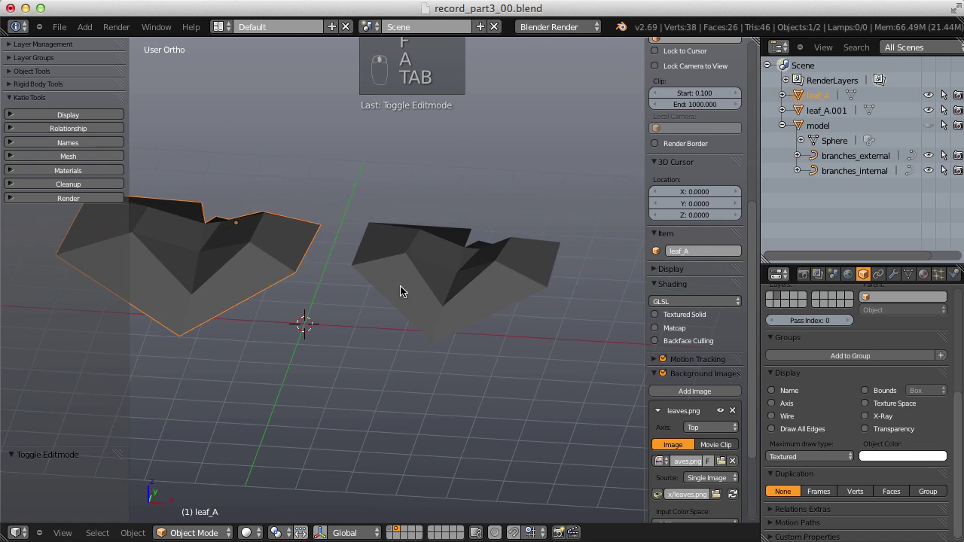
{"action": "right_click", "coordinate": [400, 291]}
{"action": "middle_click_drag", "start_coordinate": [449, 267], "coordinate": [459, 254]}
{"action": "key", "text": "Tab"}
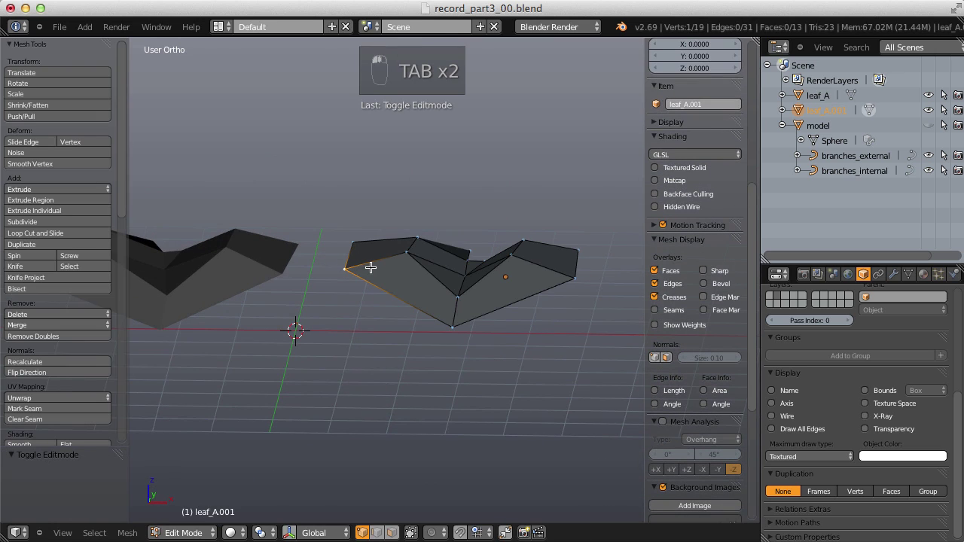
{"action": "left_click", "coordinate": [435, 532]}
{"action": "left_click", "coordinate": [446, 470]}
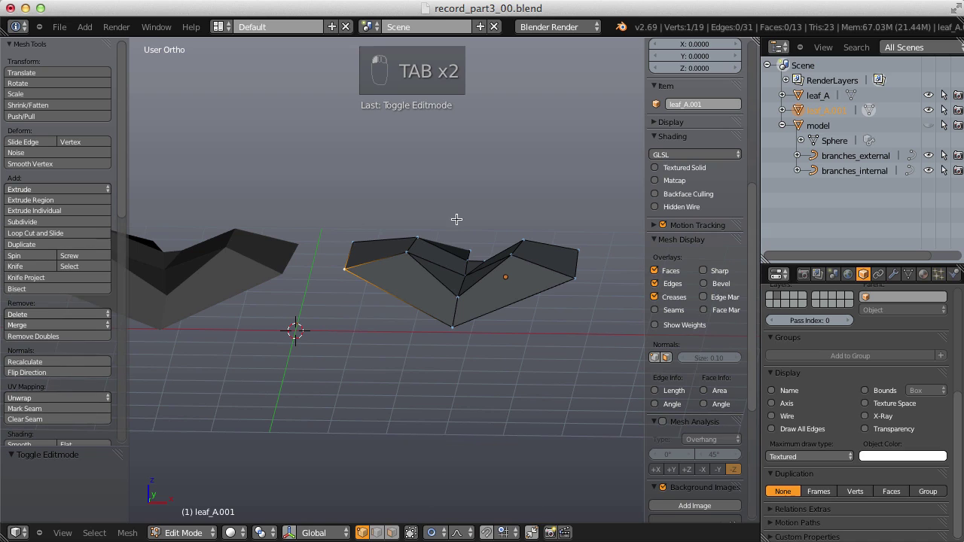
{"action": "key", "text": "g"}
{"action": "scroll", "coordinate": [420, 295], "scroll_direction": "down", "scroll_amount": 5}
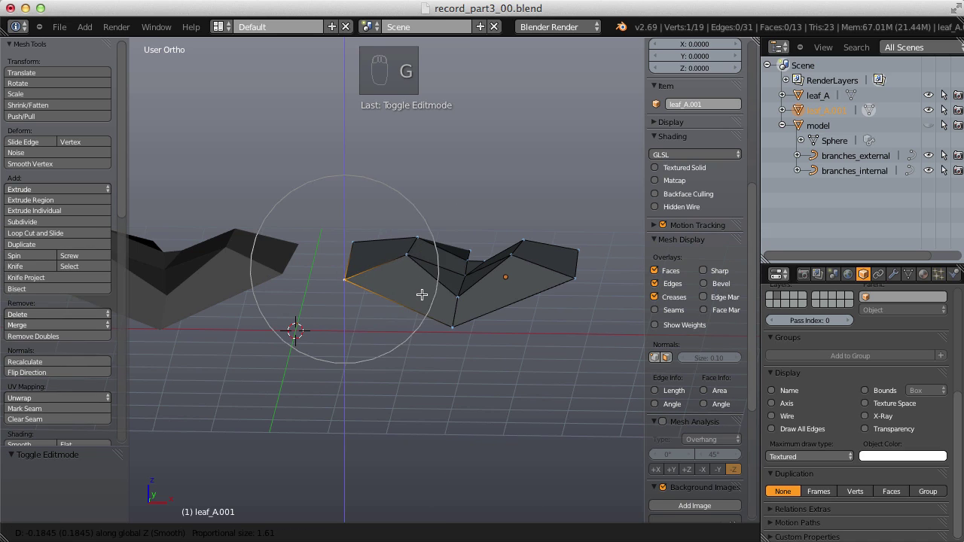
{"action": "right_click", "coordinate": [419, 291]}
Step: Lower the two vertices of the leaf's left outer edge along Z with proportional falloff
{"action": "right_click", "coordinate": [353, 235], "text": "shift"}
{"action": "key", "text": "g"}
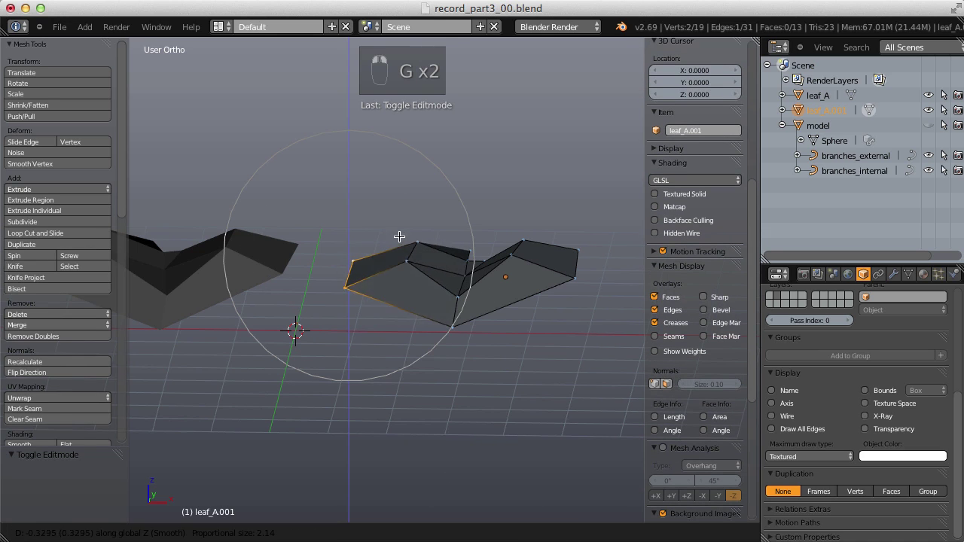
{"action": "left_click", "coordinate": [399, 256]}
Step: Raise the two ridge vertices of the leaf's right half about 0.145 along Z with proportional falloff
{"action": "right_click", "coordinate": [513, 258]}
{"action": "right_click", "coordinate": [524, 242], "text": "shift"}
{"action": "key", "text": "g"}
{"action": "key", "text": "z"}
{"action": "left_click", "coordinate": [525, 234]}
Step: Lower the central midrib vertex slightly along Z, adjust the leaf tip, and return to Object Mode
{"action": "right_click", "coordinate": [470, 274]}
{"action": "key", "text": "g"}
{"action": "key", "text": "z"}
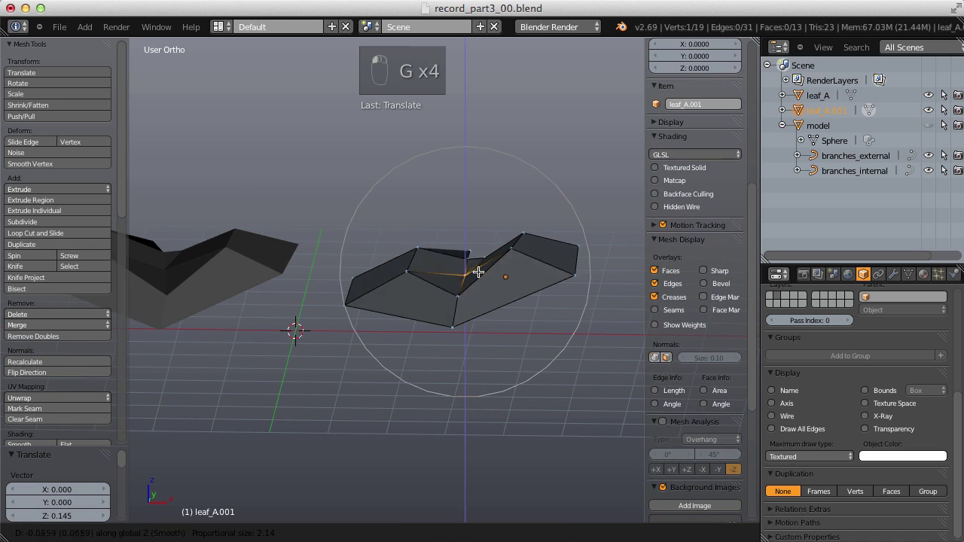
{"action": "left_click", "coordinate": [476, 274]}
{"action": "right_click", "coordinate": [459, 297]}
{"action": "left_click", "coordinate": [460, 340]}
{"action": "middle_click_drag", "start_coordinate": [555, 237], "coordinate": [494, 241]}
{"action": "key", "text": "Tab"}
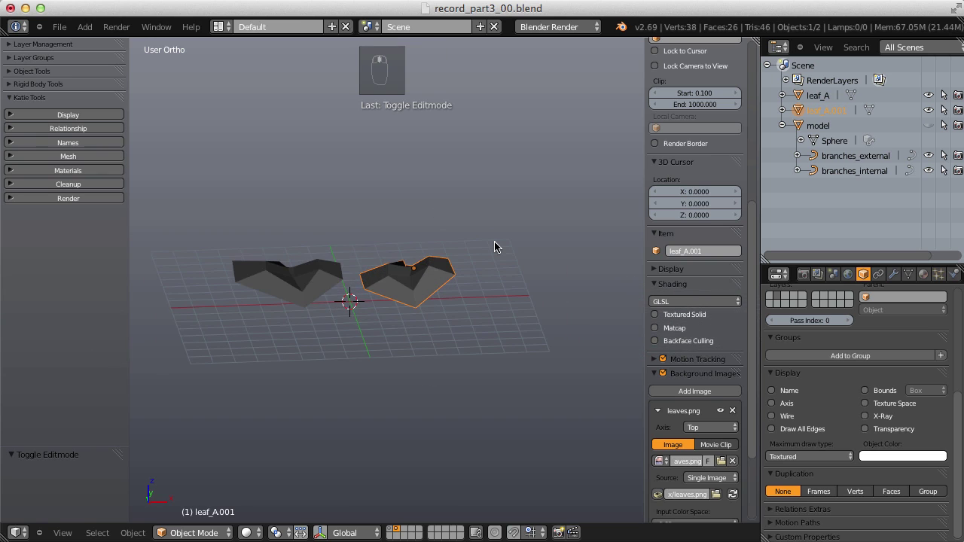
Step: With the leaf in Edit Mode in top view, split the 3D view, make one half a UV/Image Editor and hide the side panels
{"action": "key", "text": "KP_7"}
{"action": "key", "text": "KP_5"}
{"action": "key", "text": "Tab"}
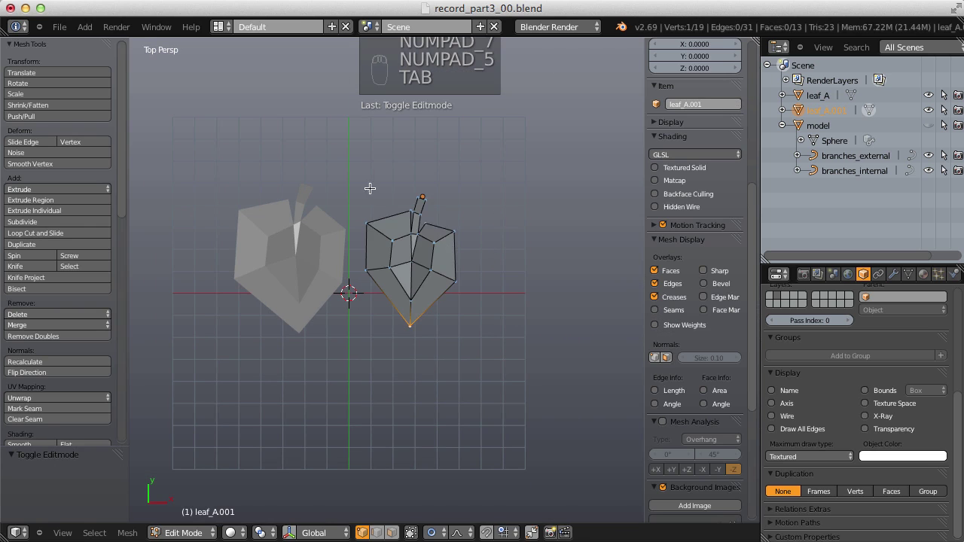
{"action": "scroll", "coordinate": [458, 290], "scroll_direction": "up", "scroll_amount": 4}
{"action": "scroll", "coordinate": [458, 290], "scroll_direction": "down", "scroll_amount": 3}
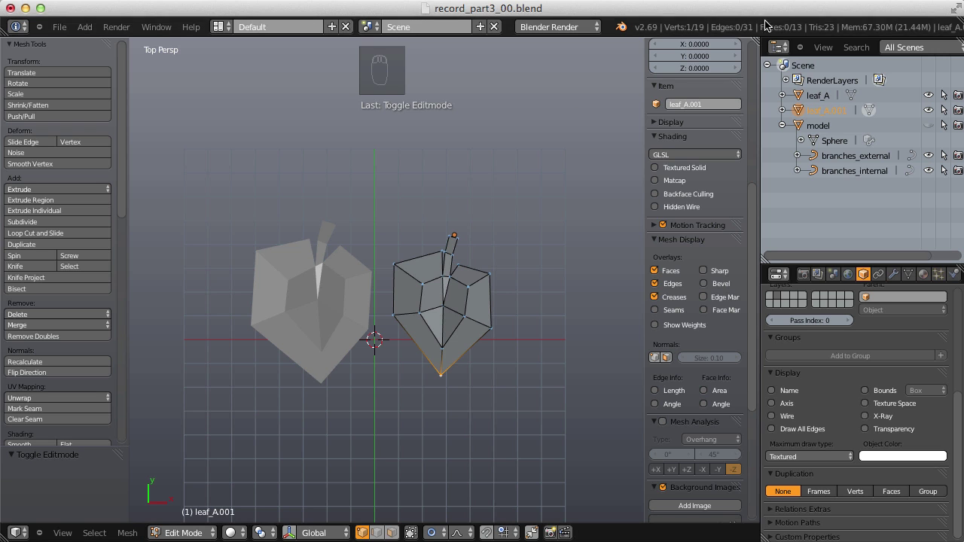
{"action": "left_click_drag", "start_coordinate": [755, 39], "coordinate": [398, 60]}
{"action": "left_click", "coordinate": [17, 533]}
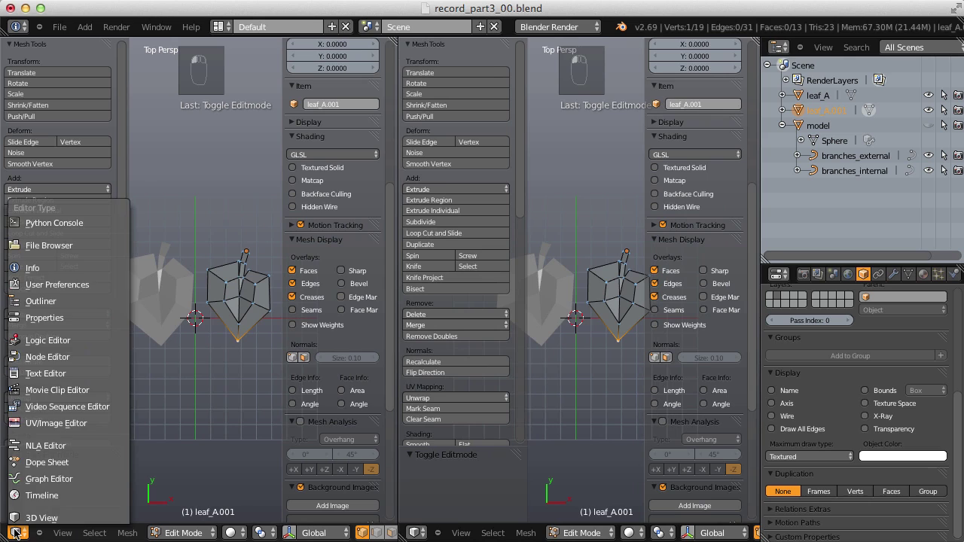
{"action": "left_click", "coordinate": [55, 422]}
{"action": "key", "text": "t"}
{"action": "key", "text": "n"}
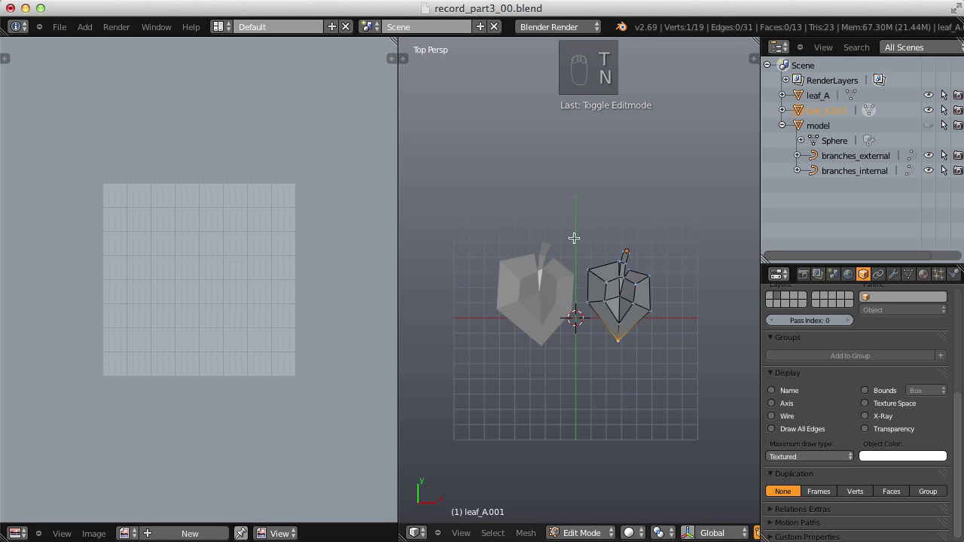
Step: Select the whole leaf_A.001 mesh and unwrap it with Project From View
{"action": "scroll", "coordinate": [585, 227], "scroll_direction": "up", "scroll_amount": 3}
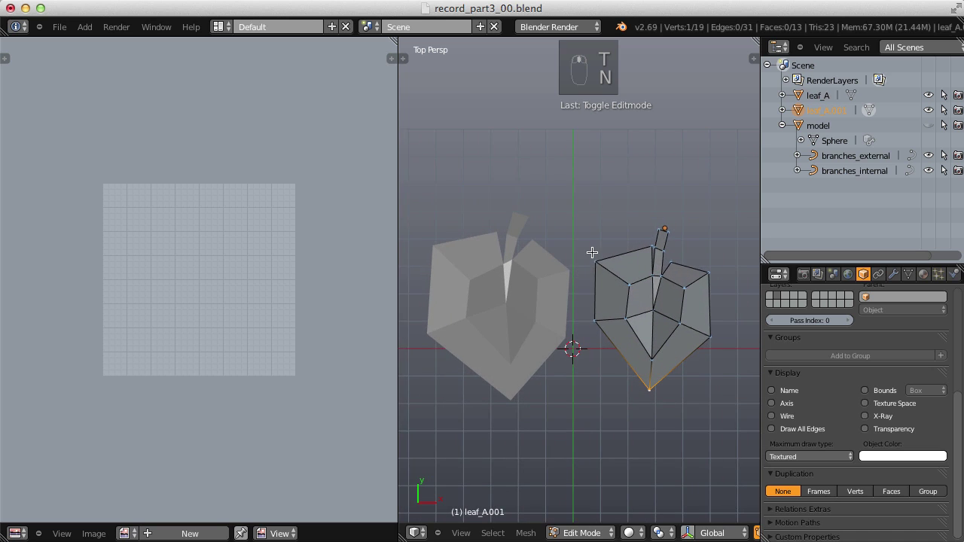
{"action": "middle_click_drag", "start_coordinate": [591, 252], "coordinate": [603, 250], "text": "shift"}
{"action": "key", "text": "a"}
{"action": "key", "text": "a"}
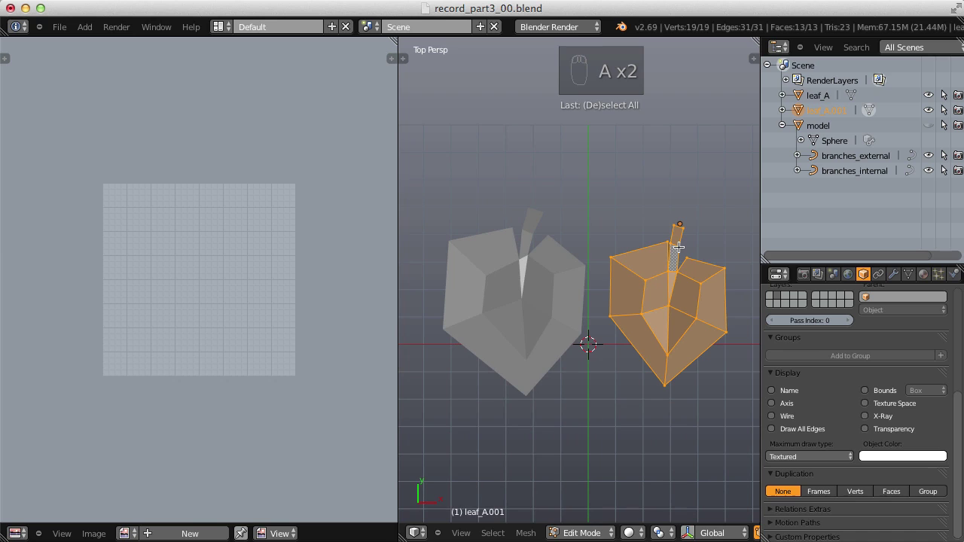
{"action": "key", "text": "u"}
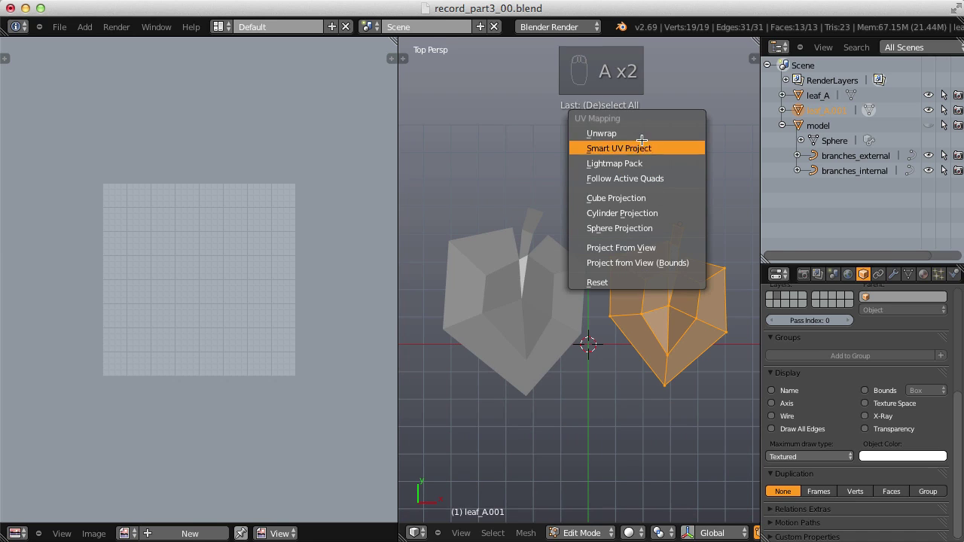
{"action": "left_click", "coordinate": [649, 247]}
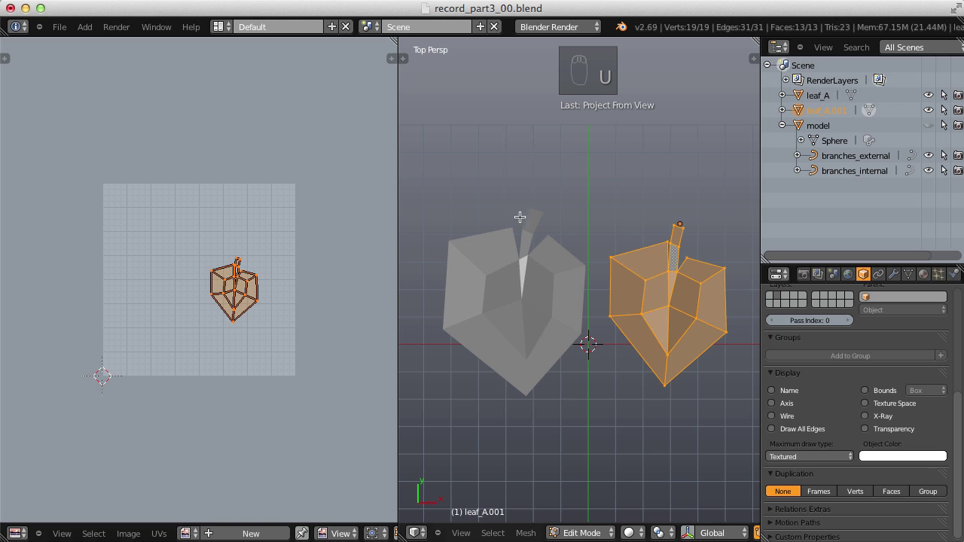
Step: Load leaves.png as the image behind the leaf's UV layout
{"action": "scroll", "coordinate": [219, 387], "scroll_direction": "up", "scroll_amount": 2}
{"action": "scroll", "coordinate": [223, 331], "scroll_direction": "down", "scroll_amount": 1}
{"action": "scroll", "coordinate": [230, 358], "scroll_direction": "up", "scroll_amount": 1}
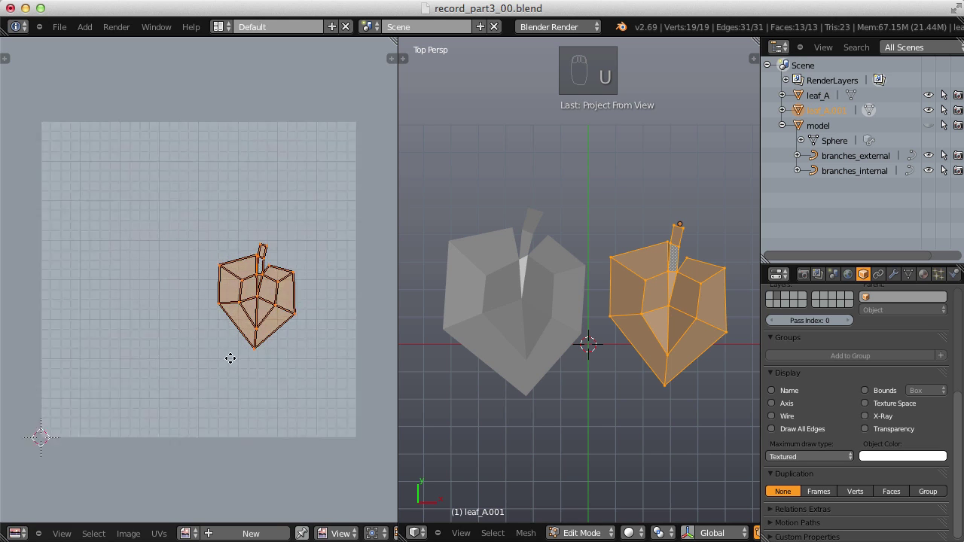
{"action": "scroll", "coordinate": [230, 358], "scroll_direction": "up", "scroll_amount": 1}
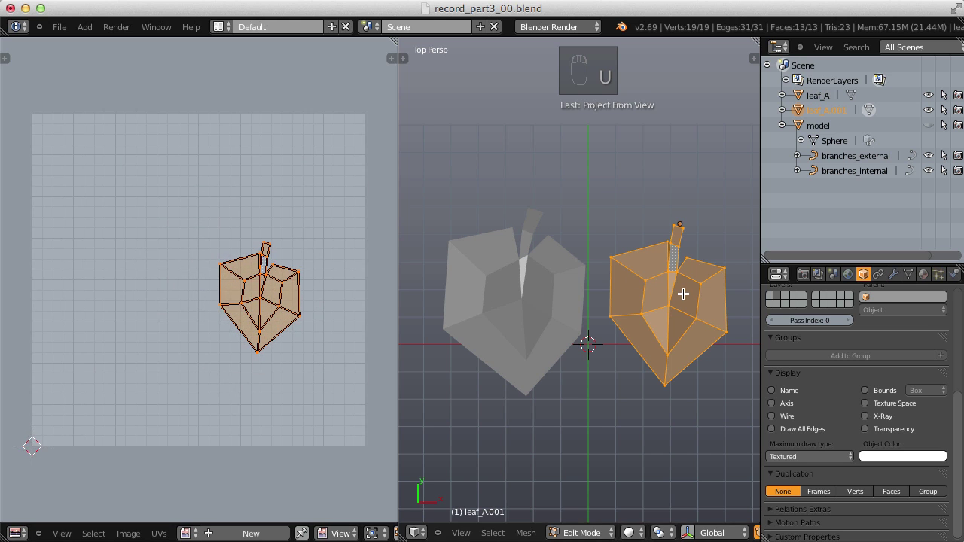
{"action": "left_click", "coordinate": [197, 535]}
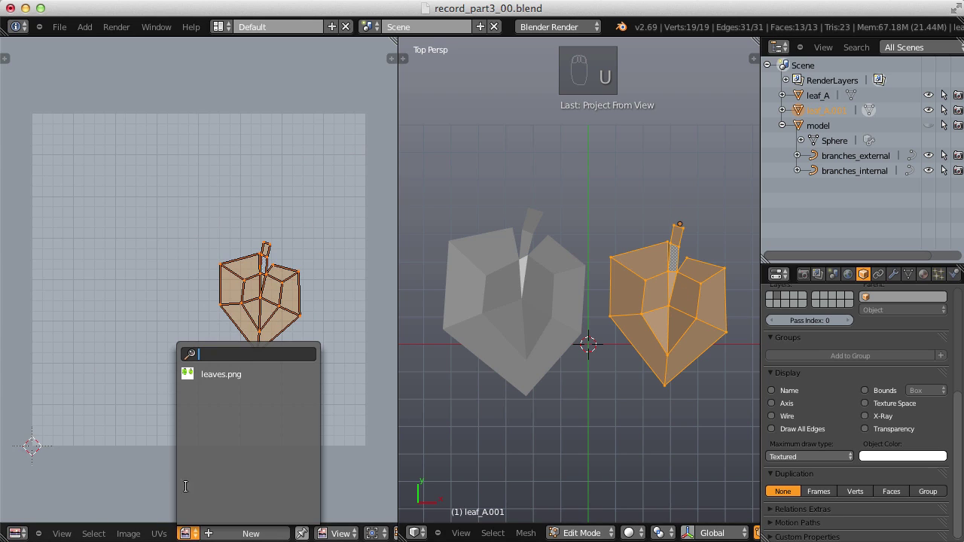
{"action": "left_click", "coordinate": [214, 376]}
{"action": "scroll", "coordinate": [182, 312], "scroll_direction": "down", "scroll_amount": 6}
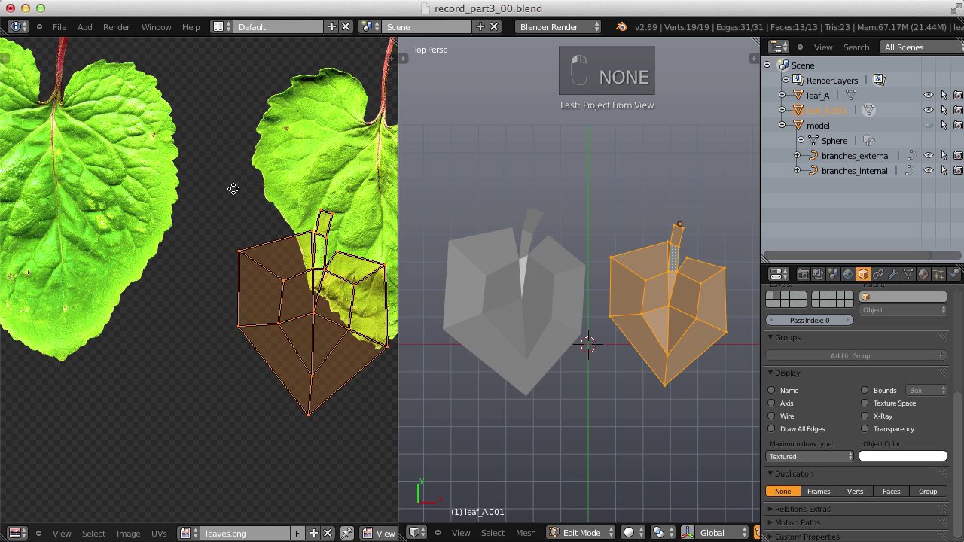
Step: Move, scale up and slightly rotate the leaf_A.001 UV layout until it covers the smaller leaf in leaves.png
{"action": "key", "text": "g"}
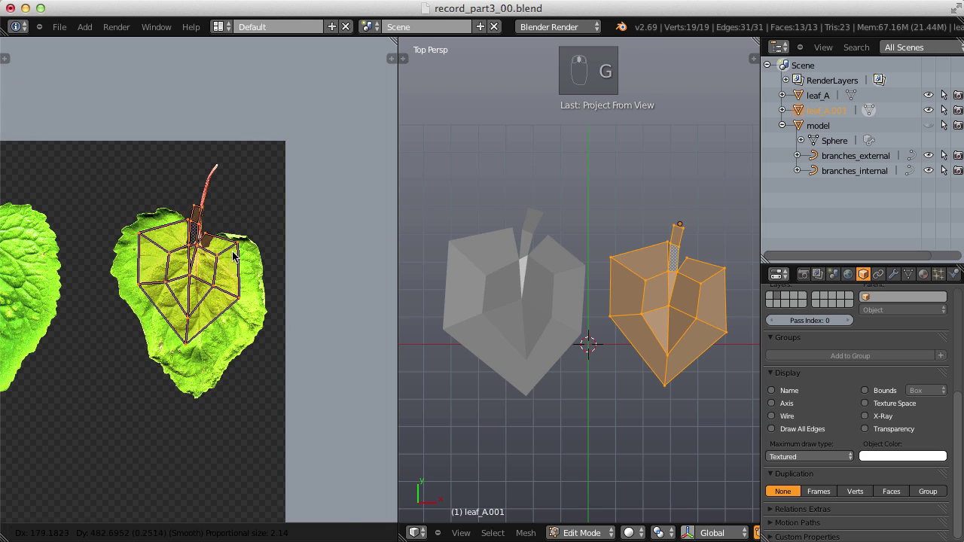
{"action": "left_click", "coordinate": [226, 183]}
{"action": "key", "text": "s"}
{"action": "left_click", "coordinate": [290, 211]}
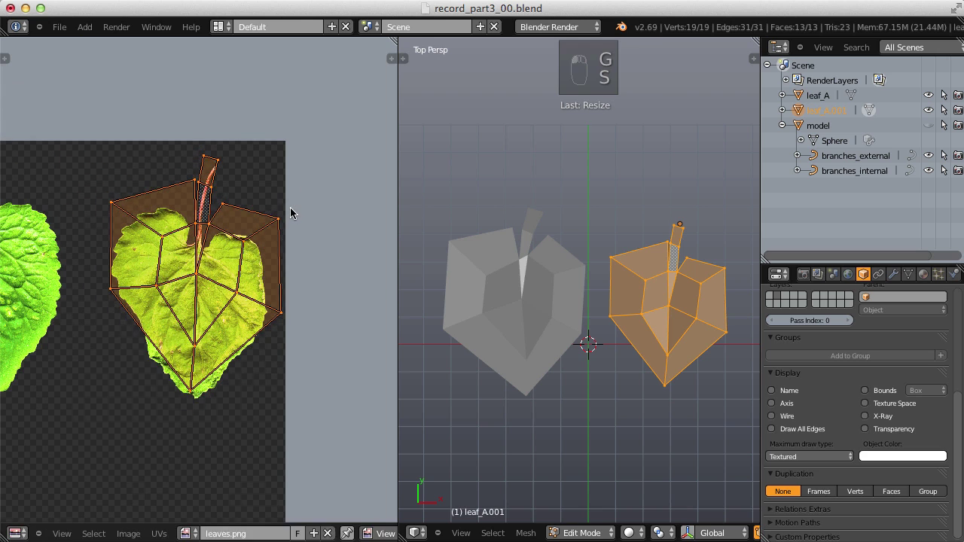
{"action": "key", "text": "g"}
{"action": "left_click", "coordinate": [287, 230]}
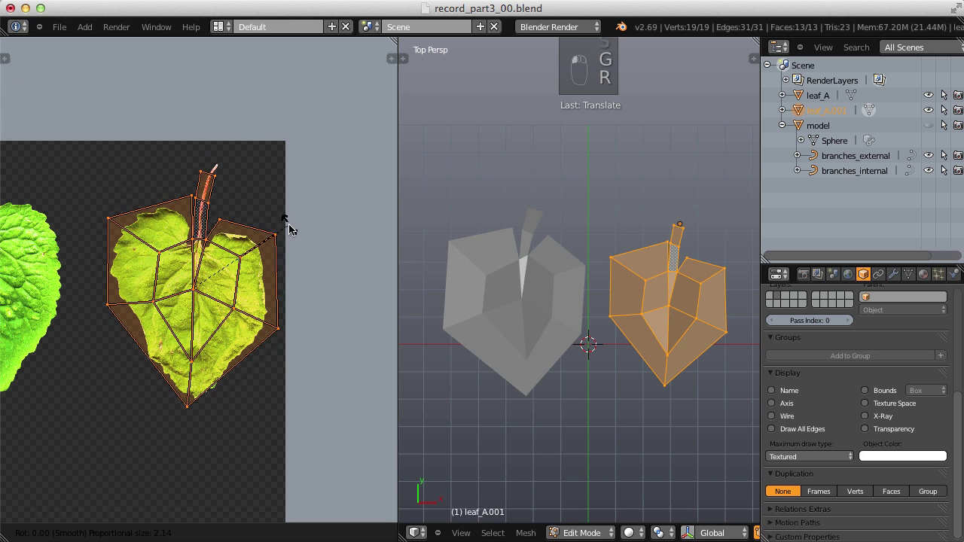
{"action": "key", "text": "r"}
{"action": "left_click", "coordinate": [283, 235]}
{"action": "scroll", "coordinate": [278, 241], "scroll_direction": "up", "scroll_amount": 1}
{"action": "scroll", "coordinate": [277, 241], "scroll_direction": "up", "scroll_amount": 1}
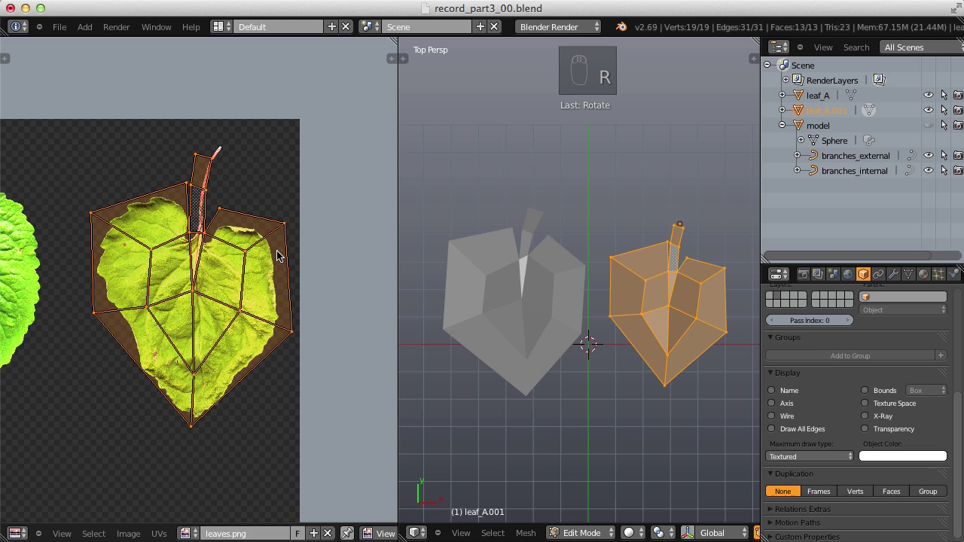
{"action": "key", "text": "g"}
{"action": "left_click", "coordinate": [280, 256]}
Step: Disable proportional editing in the UV editor, then move the layout's tip vertex and lower right corner vertex closer around the leaf outline
{"action": "right_click", "coordinate": [191, 429]}
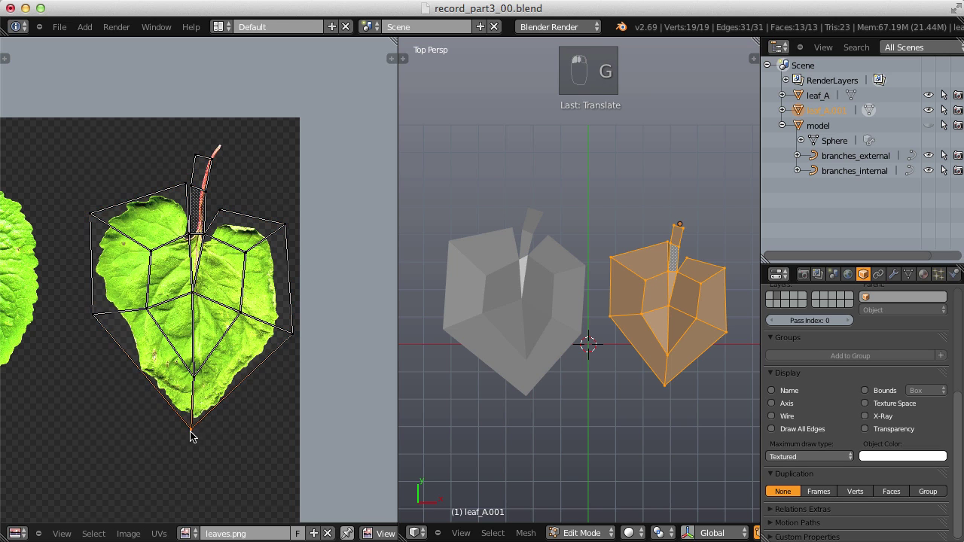
{"action": "key", "text": "g"}
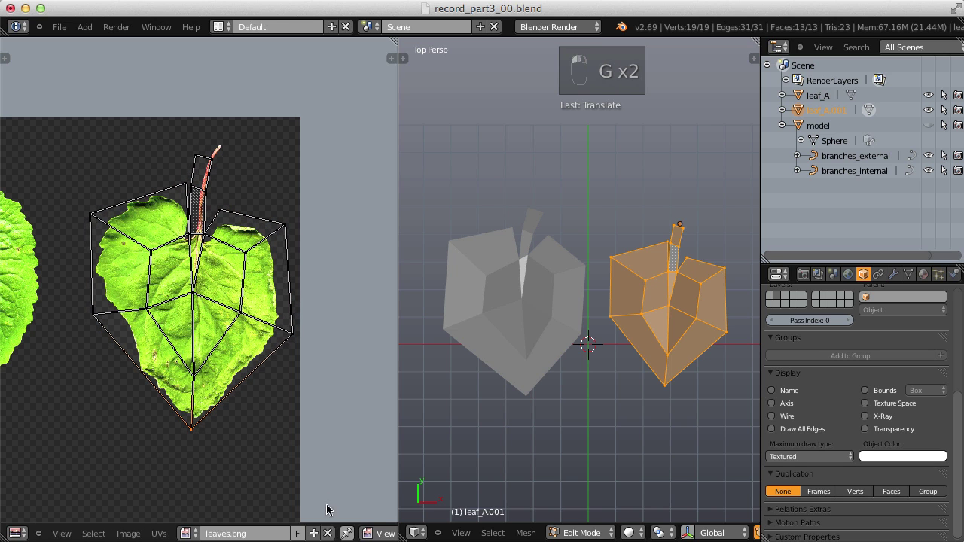
{"action": "scroll", "coordinate": [326, 533], "scroll_direction": "down", "scroll_amount": 6}
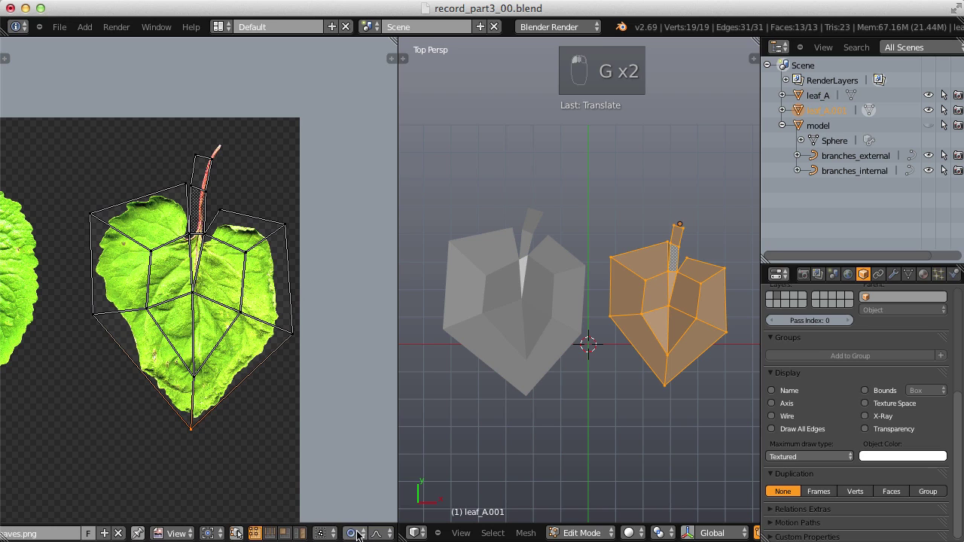
{"action": "left_click", "coordinate": [357, 535]}
{"action": "left_click", "coordinate": [367, 521]}
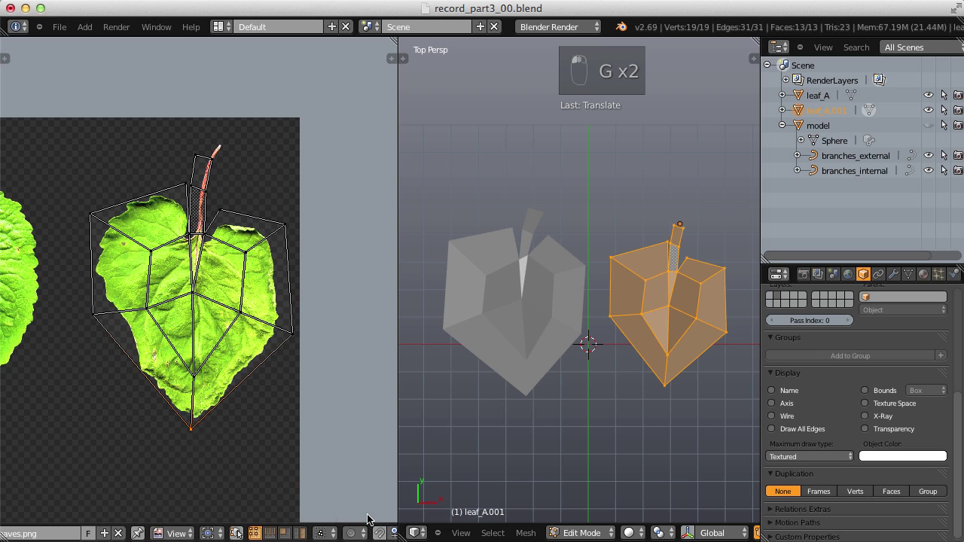
{"action": "key", "text": "g"}
{"action": "left_click", "coordinate": [218, 409]}
{"action": "right_click", "coordinate": [289, 331]}
{"action": "key", "text": "g"}
{"action": "left_click", "coordinate": [283, 332]}
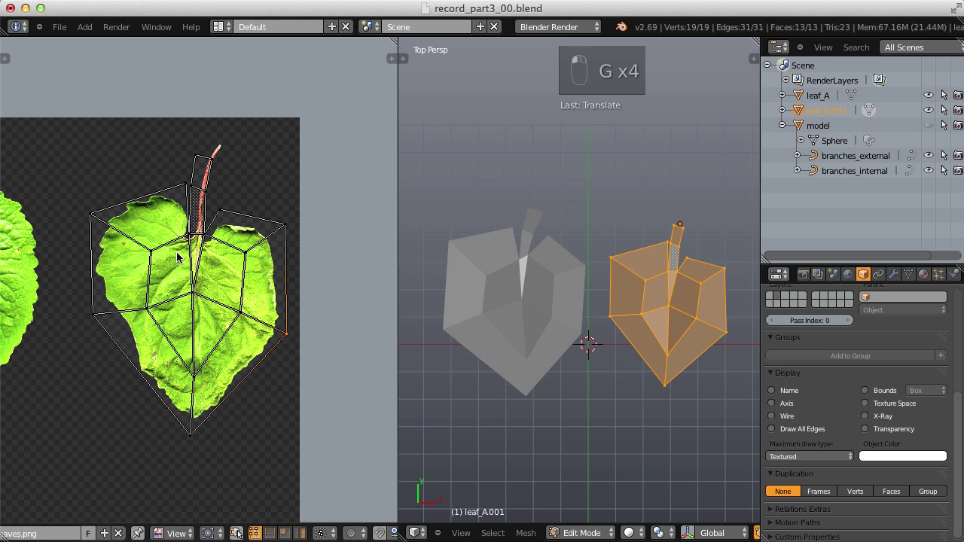
Step: Move the stem's UV vertex pairs at the base, middle and end onto the red stem of the smaller leaf
{"action": "left_click_drag", "start_coordinate": [200, 227], "coordinate": [213, 225], "text": "ctrl"}
{"action": "key", "text": "g"}
{"action": "left_click", "coordinate": [216, 224]}
{"action": "left_click_drag", "start_coordinate": [197, 181], "coordinate": [209, 197], "text": "ctrl"}
{"action": "key", "text": "g"}
{"action": "left_click", "coordinate": [216, 198]}
{"action": "left_click_drag", "start_coordinate": [204, 149], "coordinate": [226, 160], "text": "ctrl"}
{"action": "key", "text": "g"}
{"action": "left_click", "coordinate": [233, 163]}
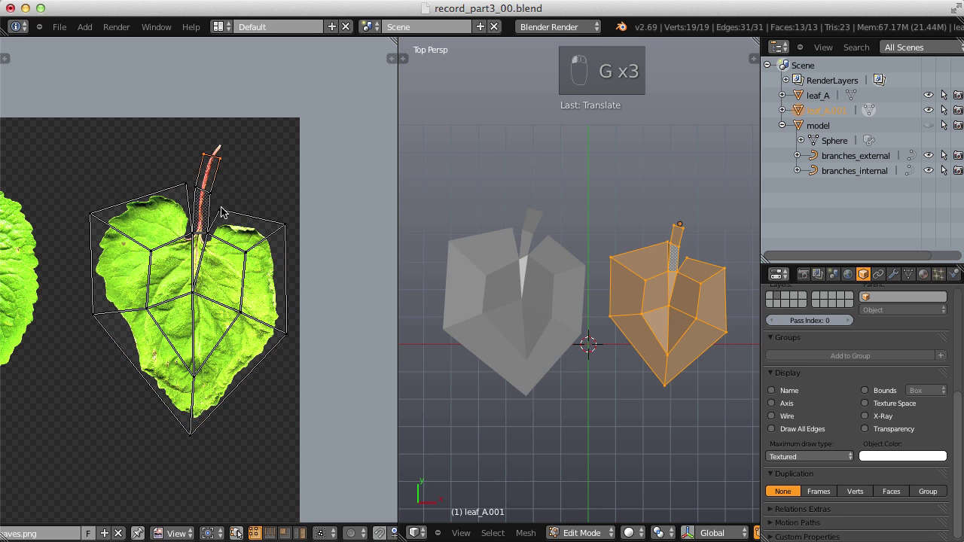
Step: Switch to editing leaf_A, select its whole mesh and unwrap it with Project From View
{"action": "key", "text": "Tab"}
{"action": "right_click", "coordinate": [564, 270]}
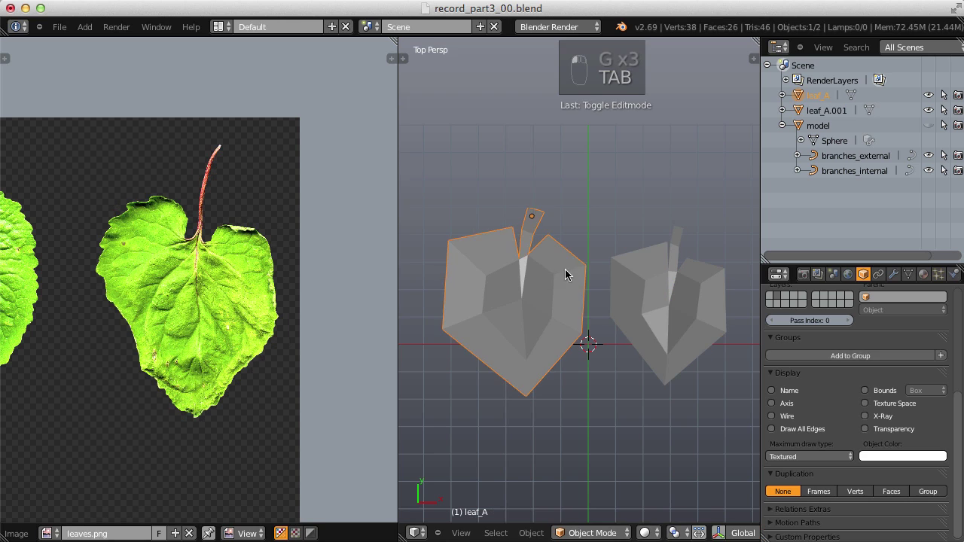
{"action": "key", "text": "Tab"}
{"action": "key", "text": "a"}
{"action": "key", "text": "a"}
{"action": "key", "text": "a"}
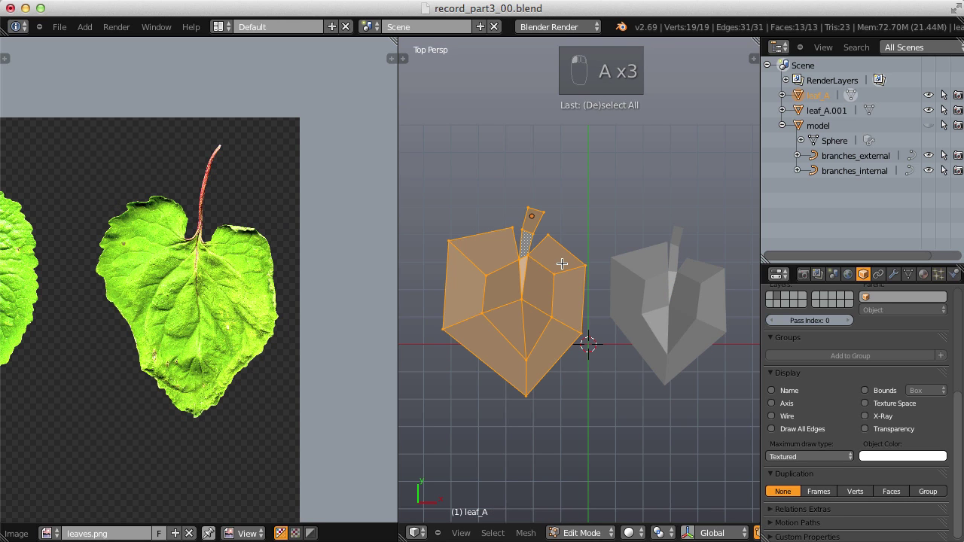
{"action": "key", "text": "u"}
{"action": "left_click", "coordinate": [517, 258]}
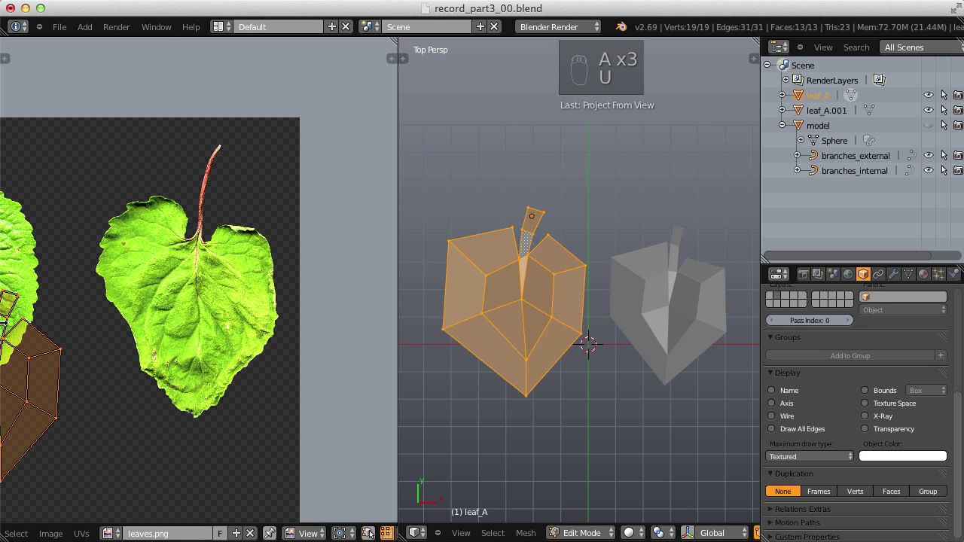
Step: Move and scale the leaf_A UV layout to fit over the larger leaf in leaves.png
{"action": "scroll", "coordinate": [290, 315], "scroll_direction": "up", "scroll_amount": 1}
{"action": "middle_click_drag", "start_coordinate": [299, 269], "coordinate": [290, 314]}
{"action": "key", "text": "g"}
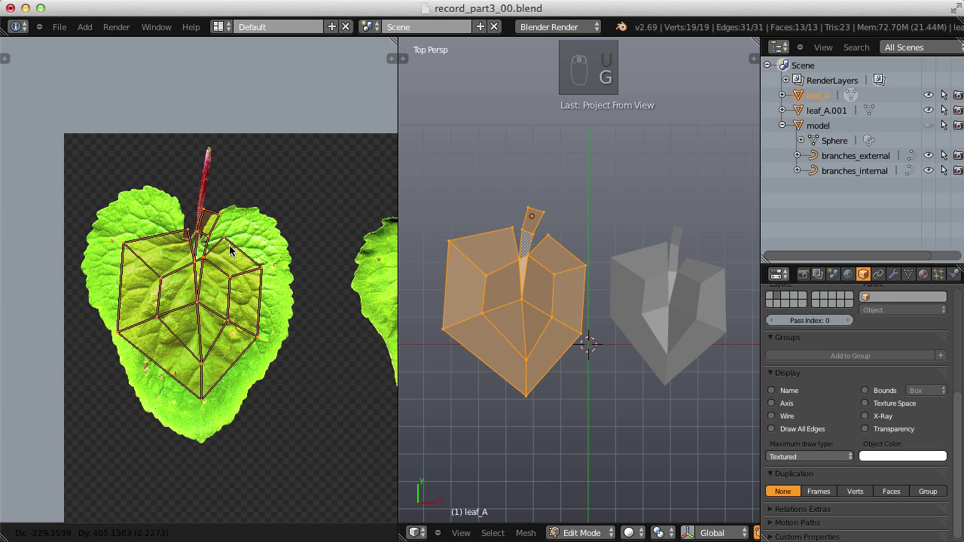
{"action": "left_click", "coordinate": [234, 244]}
{"action": "key", "text": "s"}
{"action": "left_click", "coordinate": [267, 215]}
{"action": "key", "text": "g"}
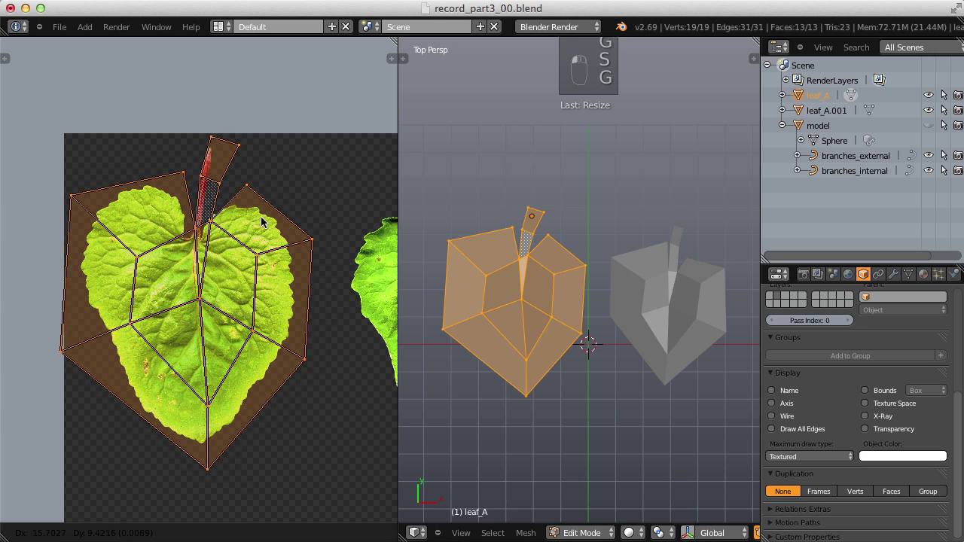
{"action": "left_click", "coordinate": [265, 218]}
{"action": "key", "text": "s"}
{"action": "left_click", "coordinate": [254, 223]}
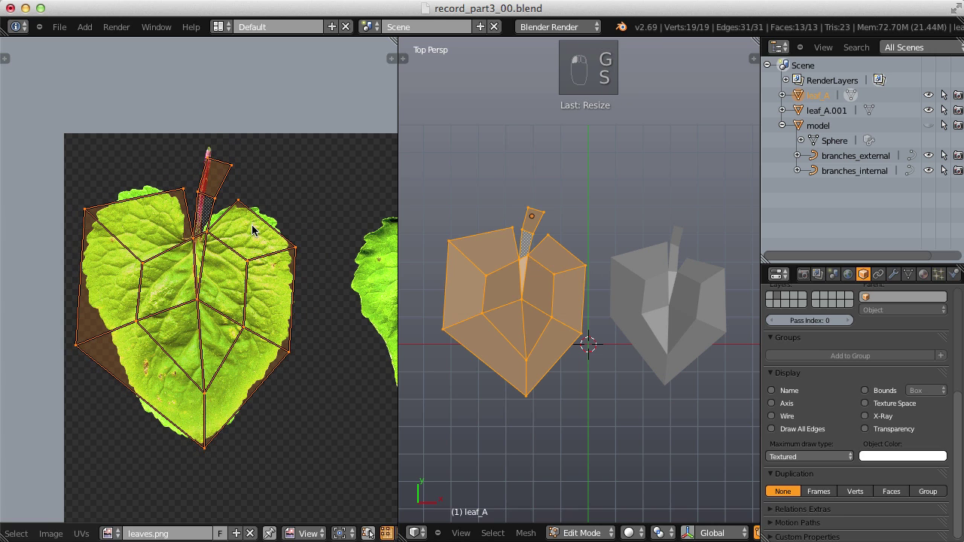
{"action": "key", "text": "g"}
{"action": "left_click", "coordinate": [249, 221]}
Step: Adjust the leaf_A UV vertices around the notch: the top of each lobe and the right side of the stem base
{"action": "right_click", "coordinate": [236, 195]}
{"action": "key", "text": "g"}
{"action": "left_click", "coordinate": [229, 196]}
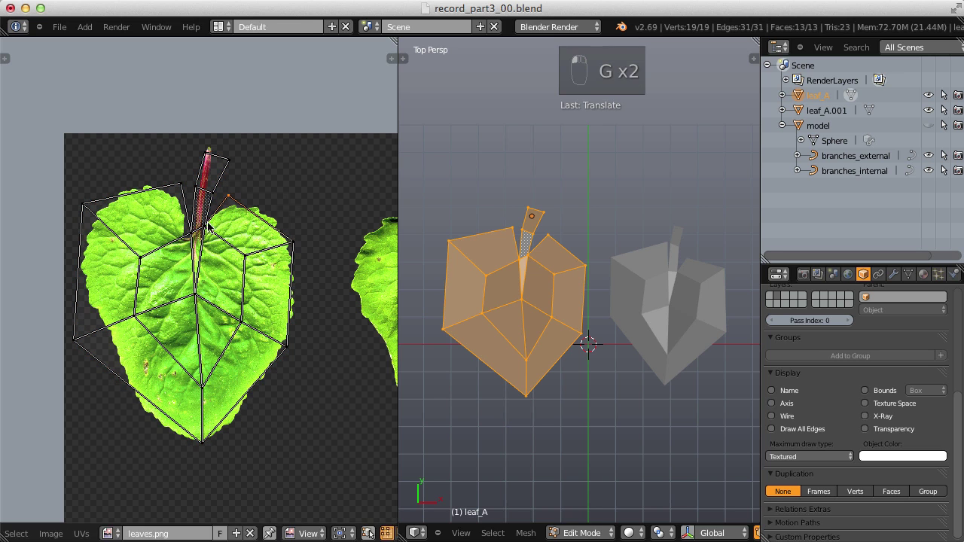
{"action": "right_click", "coordinate": [205, 227]}
{"action": "key", "text": "g"}
{"action": "left_click", "coordinate": [202, 227]}
{"action": "key", "text": "g"}
{"action": "left_click", "coordinate": [201, 224]}
{"action": "right_click", "coordinate": [166, 173]}
{"action": "key", "text": "g"}
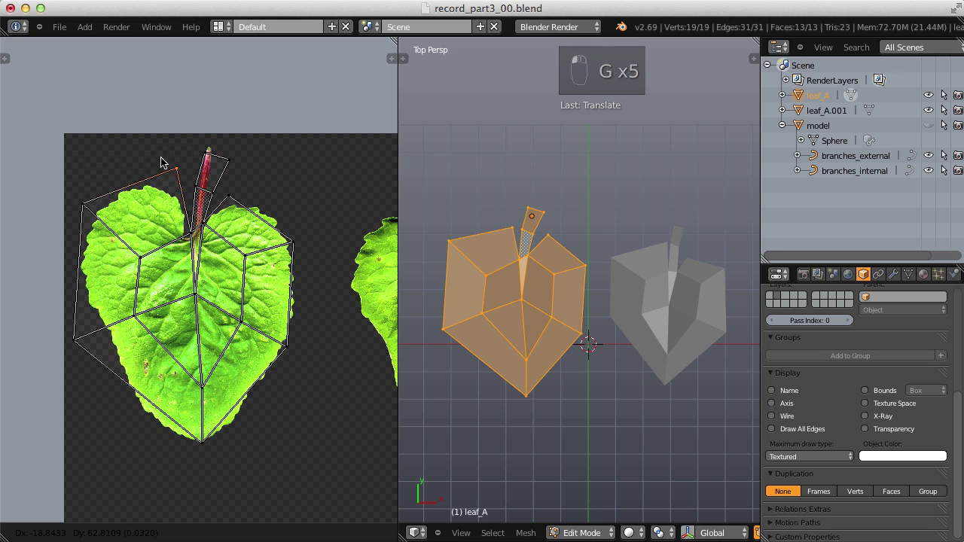
{"action": "left_click", "coordinate": [161, 158]}
Step: Move the outer leaf_A UV vertices outward at the lower corners, tip, upper right corner and right lobe to enclose the whole leaf
{"action": "right_click", "coordinate": [71, 342]}
{"action": "key", "text": "g"}
{"action": "left_click", "coordinate": [68, 334]}
{"action": "right_click", "coordinate": [196, 442]}
{"action": "right_click", "coordinate": [287, 346]}
{"action": "key", "text": "g"}
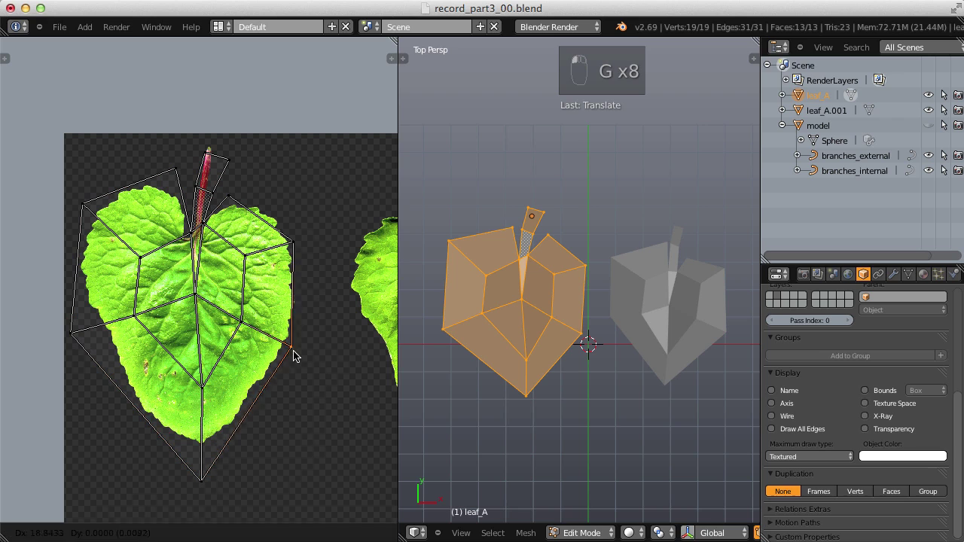
{"action": "left_click", "coordinate": [295, 353]}
{"action": "right_click", "coordinate": [292, 242]}
{"action": "key", "text": "g"}
{"action": "left_click", "coordinate": [302, 227]}
{"action": "right_click", "coordinate": [229, 196]}
{"action": "key", "text": "g"}
{"action": "left_click", "coordinate": [235, 184]}
Step: Fit the leaf_A stem UV vertices tightly around the red stem and return to Object Mode
{"action": "right_click", "coordinate": [205, 157]}
{"action": "key", "text": "g"}
{"action": "left_click", "coordinate": [192, 146]}
{"action": "right_click", "coordinate": [225, 161]}
{"action": "key", "text": "g"}
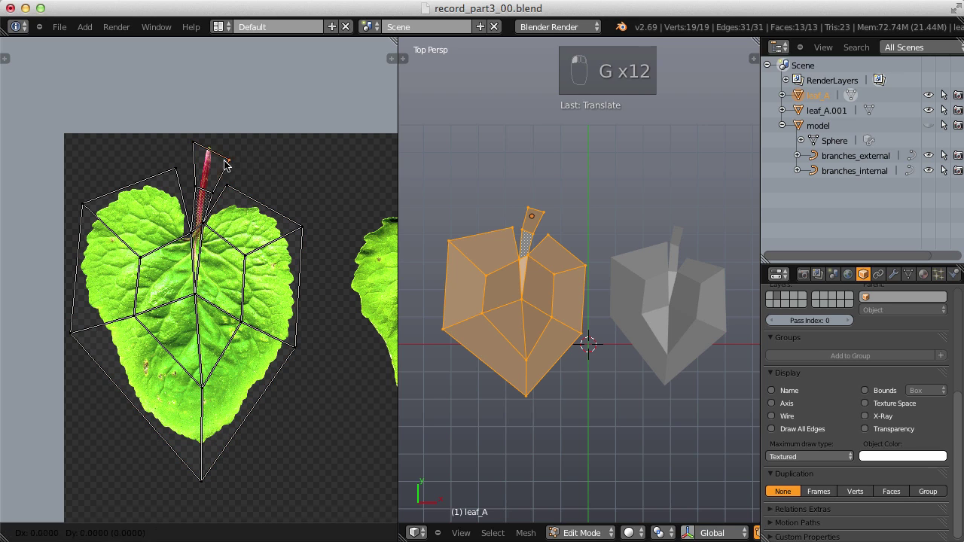
{"action": "left_click", "coordinate": [196, 189]}
{"action": "right_click", "coordinate": [211, 193]}
{"action": "key", "text": "g"}
{"action": "left_click", "coordinate": [213, 192]}
{"action": "right_click", "coordinate": [199, 149]}
{"action": "key", "text": "g"}
{"action": "left_click", "coordinate": [208, 154]}
{"action": "right_click", "coordinate": [195, 232]}
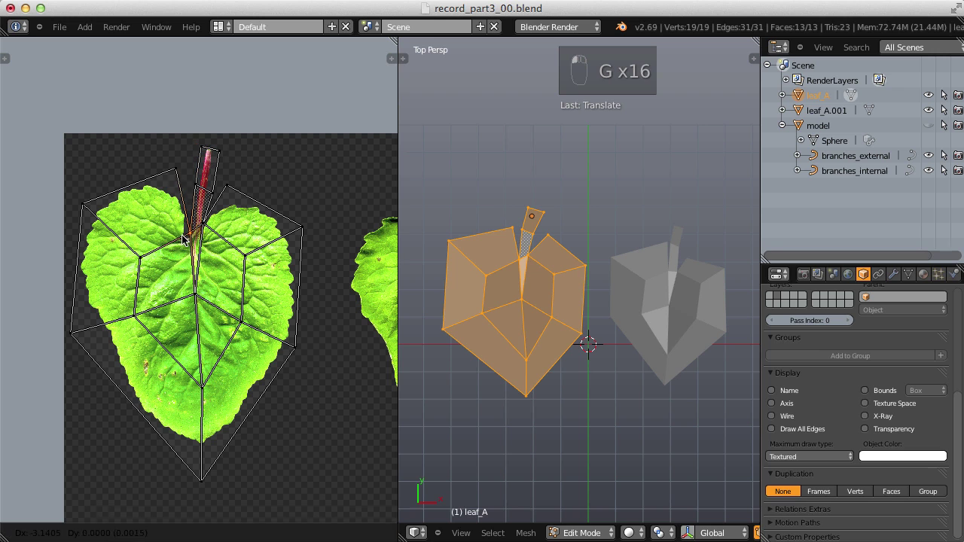
{"action": "key", "text": "Tab"}
Step: Select both leaf objects and set their shading to Smooth
{"action": "scroll", "coordinate": [598, 216], "scroll_direction": "down", "scroll_amount": 3}
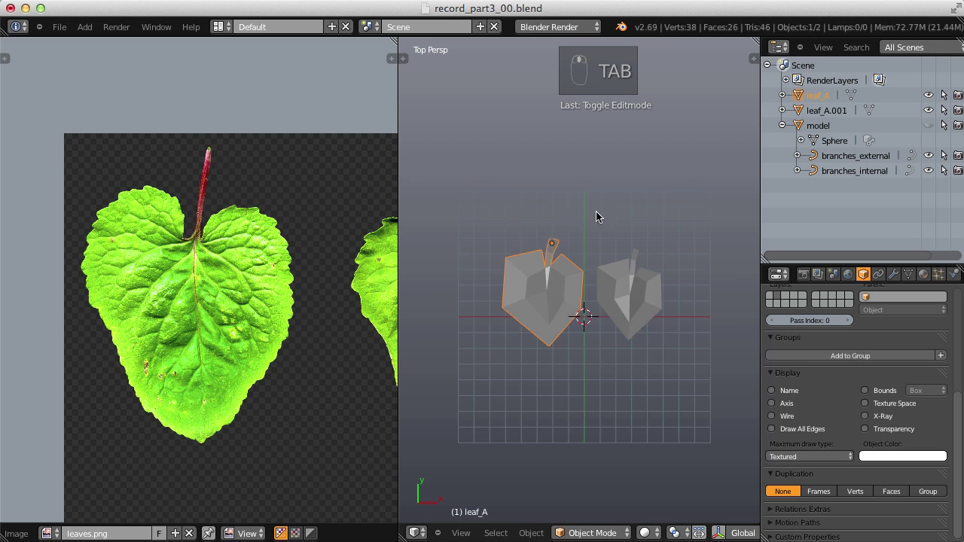
{"action": "middle_click_drag", "start_coordinate": [598, 216], "coordinate": [594, 273]}
{"action": "scroll", "coordinate": [602, 286], "scroll_direction": "up", "scroll_amount": 3}
{"action": "right_click", "coordinate": [633, 324], "text": "shift"}
{"action": "middle_click_drag", "start_coordinate": [632, 324], "coordinate": [612, 169]}
{"action": "key", "text": "t"}
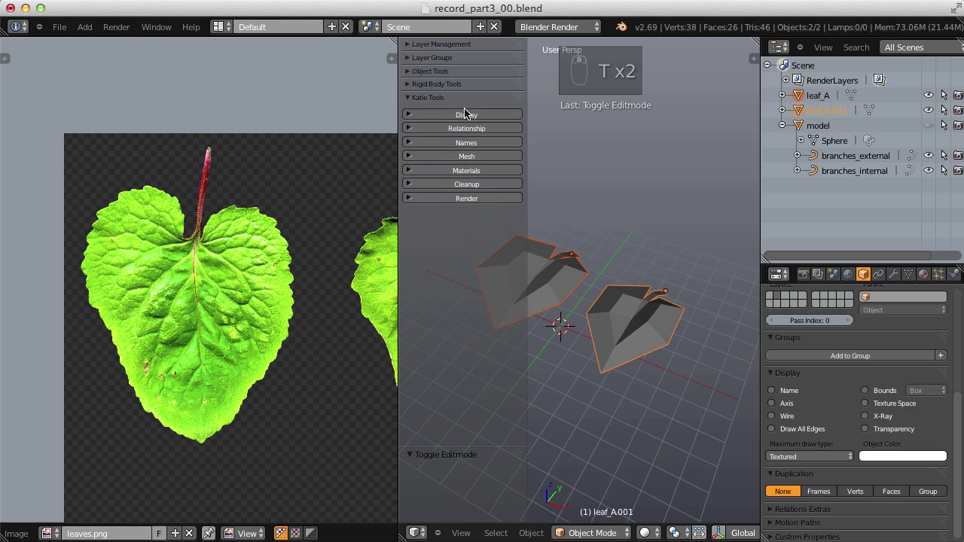
{"action": "left_click", "coordinate": [440, 45]}
{"action": "left_click", "coordinate": [442, 44]}
{"action": "left_click", "coordinate": [427, 72]}
{"action": "left_click", "coordinate": [419, 208]}
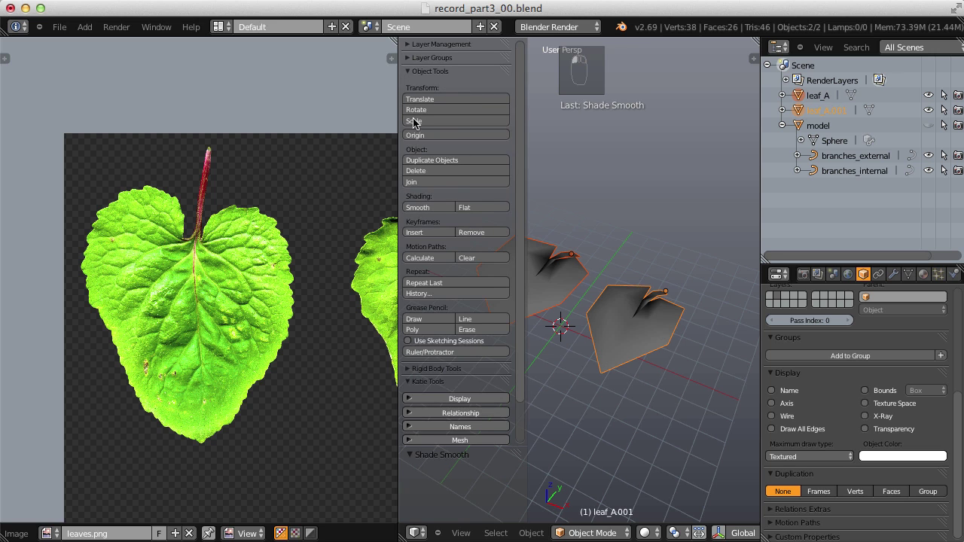
{"action": "left_click", "coordinate": [406, 71]}
Step: Recalculate the normals of leaf_A.001 and leaf_A in Edit Mode, returning to Object Mode after each
{"action": "middle_click_drag", "start_coordinate": [596, 216], "coordinate": [652, 252]}
{"action": "key", "text": "Tab"}
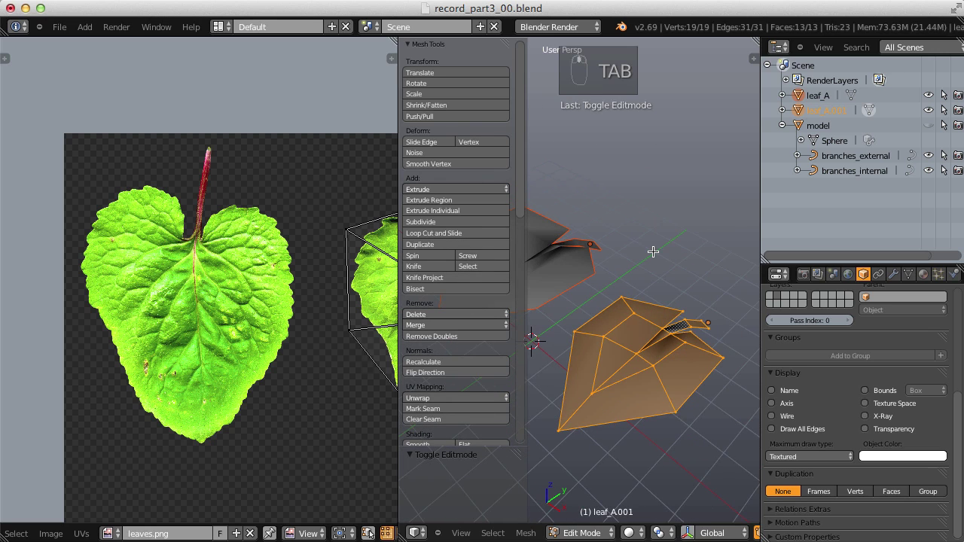
{"action": "key", "text": "ctrl+n"}
{"action": "key", "text": "Tab"}
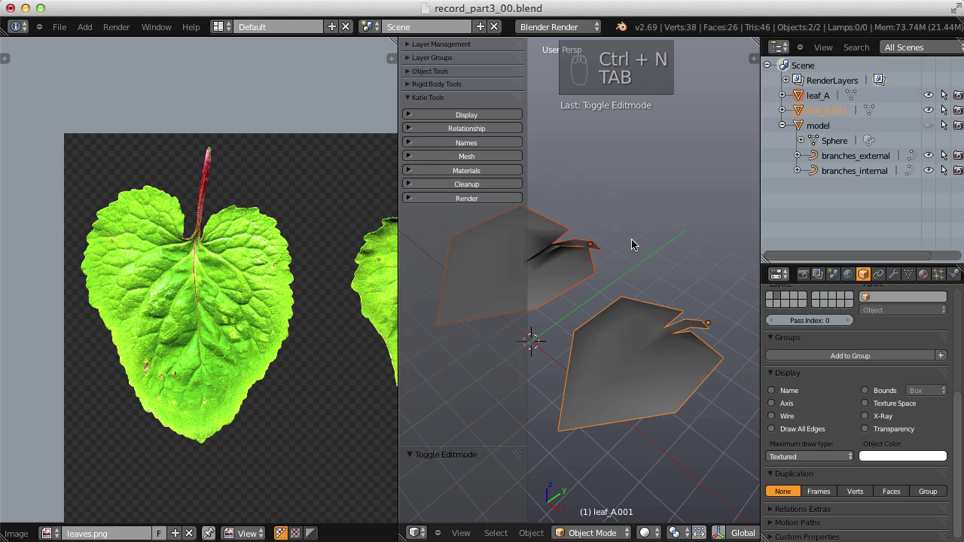
{"action": "scroll", "coordinate": [667, 252], "scroll_direction": "up", "scroll_amount": 2}
{"action": "right_click", "coordinate": [591, 291]}
{"action": "key", "text": "Tab"}
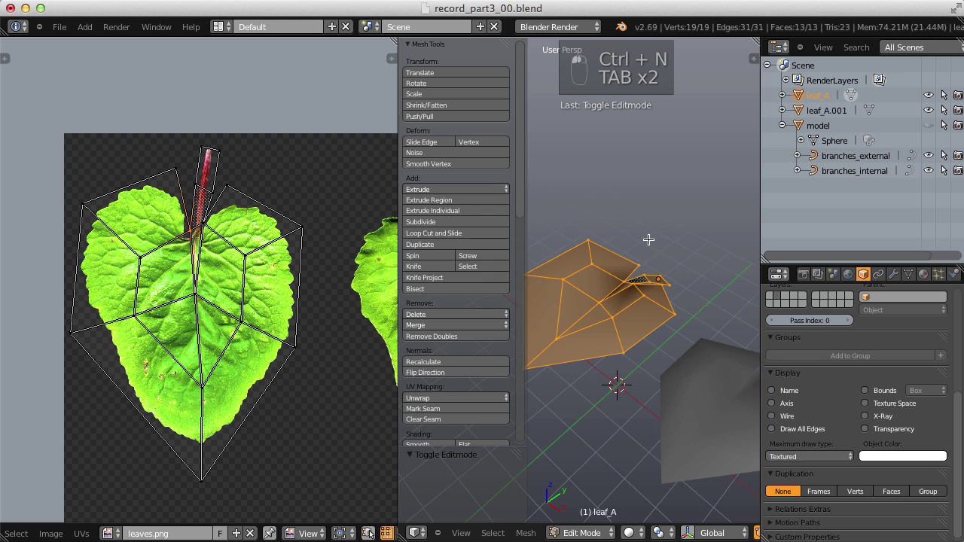
{"action": "key", "text": "ctrl+n"}
{"action": "key", "text": "Tab"}
Step: Select the smaller leaf object, leaf_A.001, and rename it leaf_B
{"action": "middle_click_drag", "start_coordinate": [645, 238], "coordinate": [726, 122]}
{"action": "right_click", "coordinate": [689, 314]}
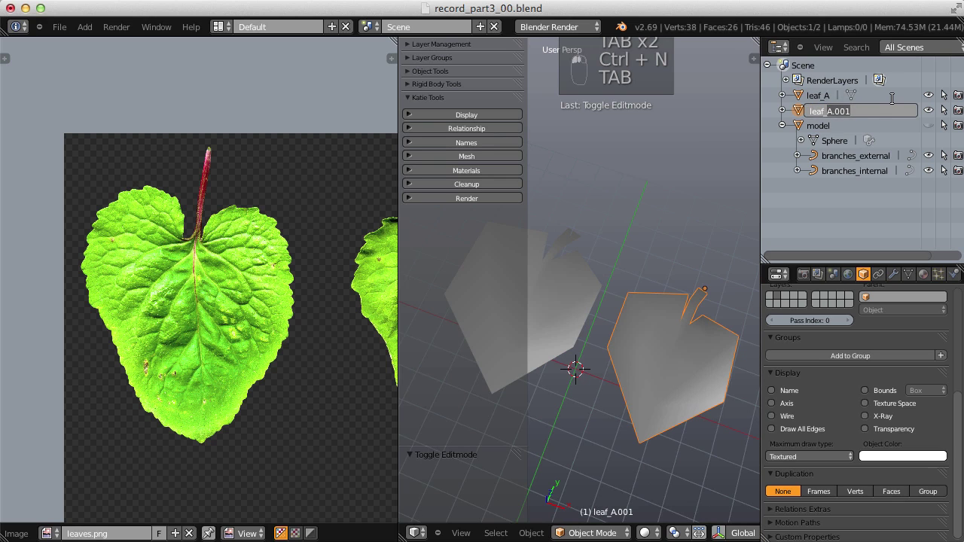
{"action": "type", "text": "B"}
{"action": "key", "text": "Return"}
Step: Select both leaves, create a new object group from them and name the group leaves
{"action": "scroll", "coordinate": [609, 288], "scroll_direction": "down", "scroll_amount": 2}
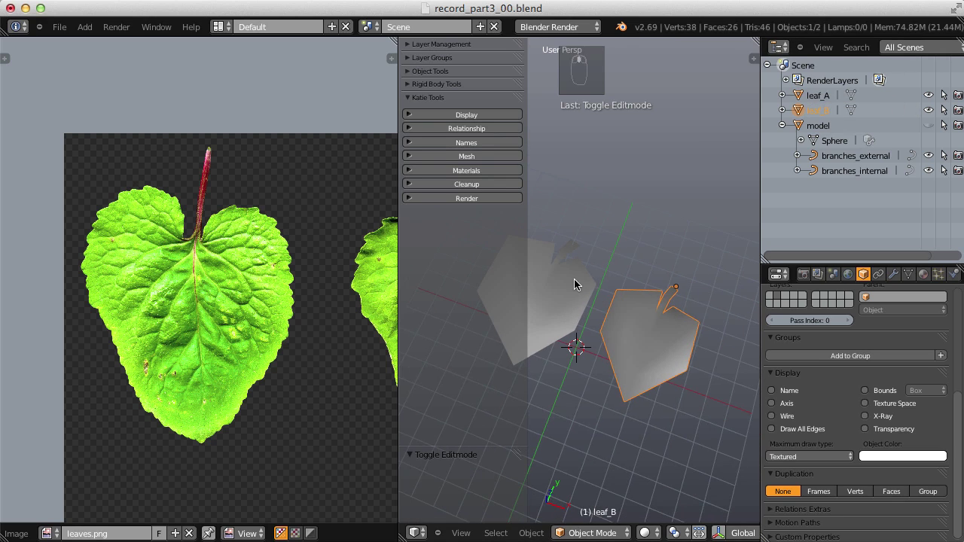
{"action": "right_click", "coordinate": [575, 281], "text": "shift"}
{"action": "middle_click_drag", "start_coordinate": [623, 216], "coordinate": [629, 203]}
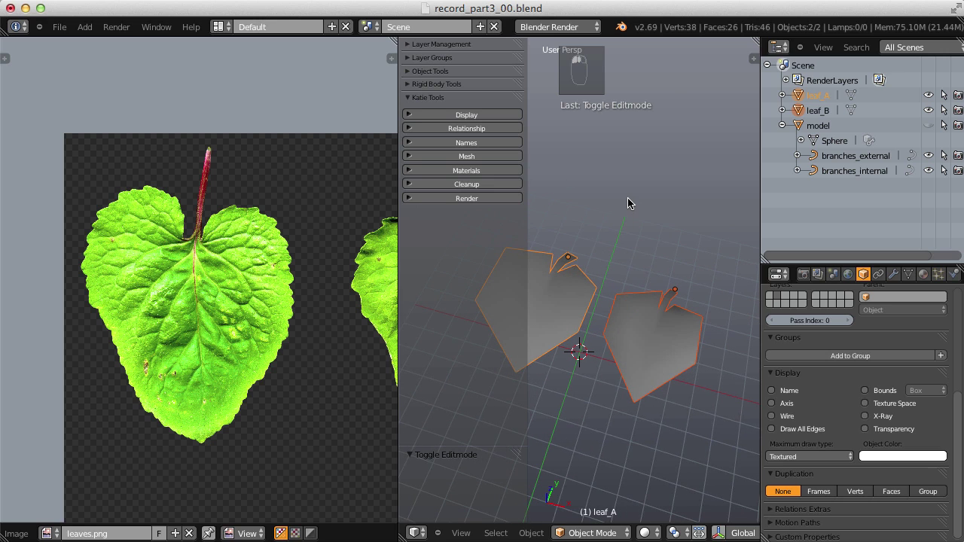
{"action": "key", "text": "ctrl+g"}
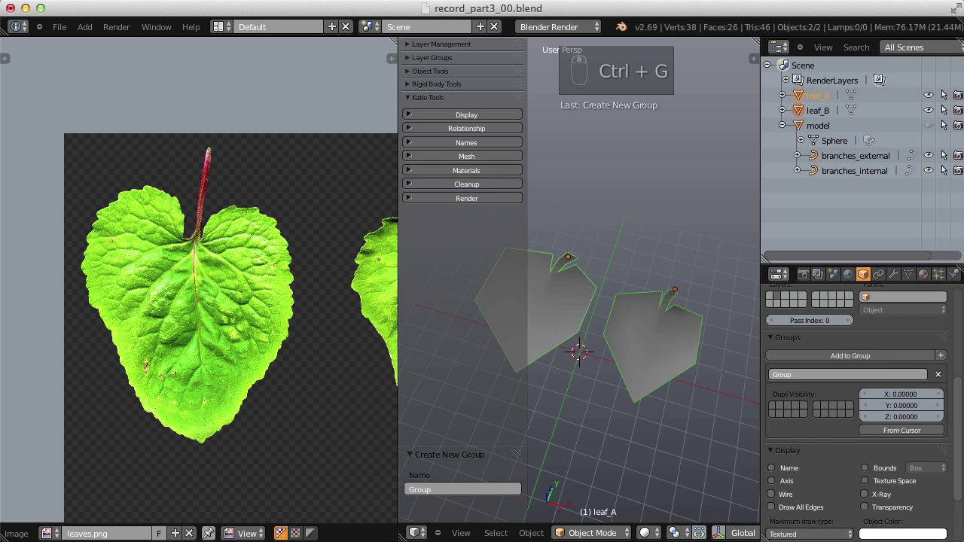
{"action": "left_click_drag", "start_coordinate": [954, 396], "coordinate": [960, 358]}
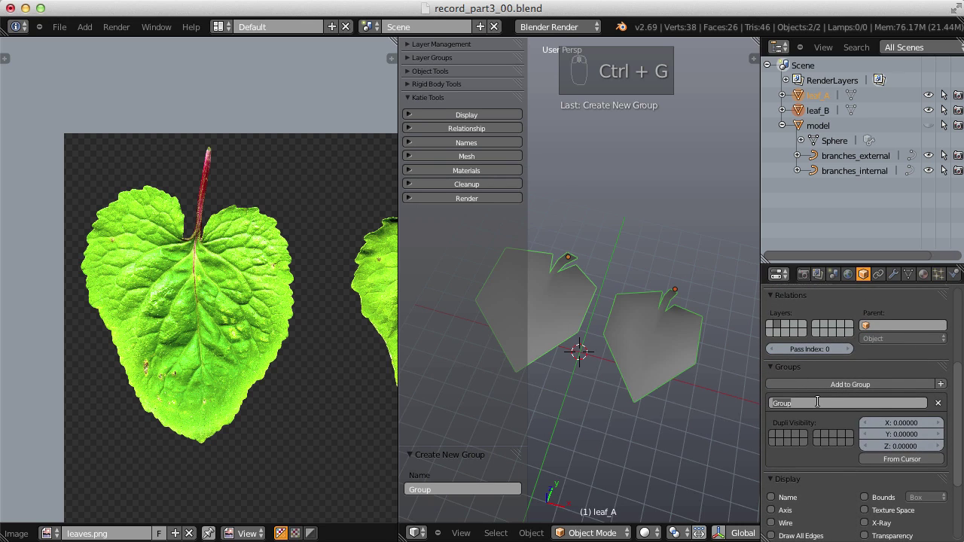
{"action": "type", "text": "s"}
{"action": "key", "text": "Return"}
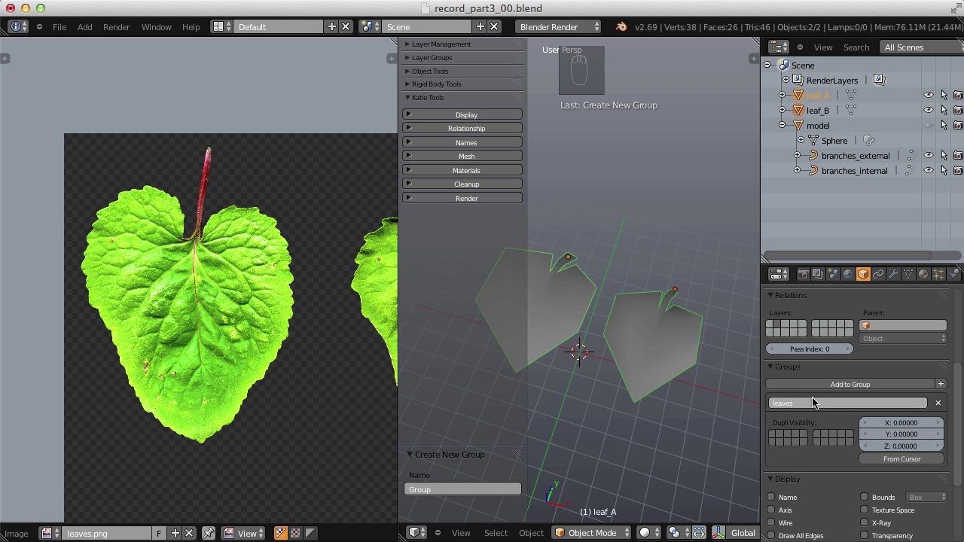
{"action": "middle_click_drag", "start_coordinate": [637, 365], "coordinate": [605, 313]}
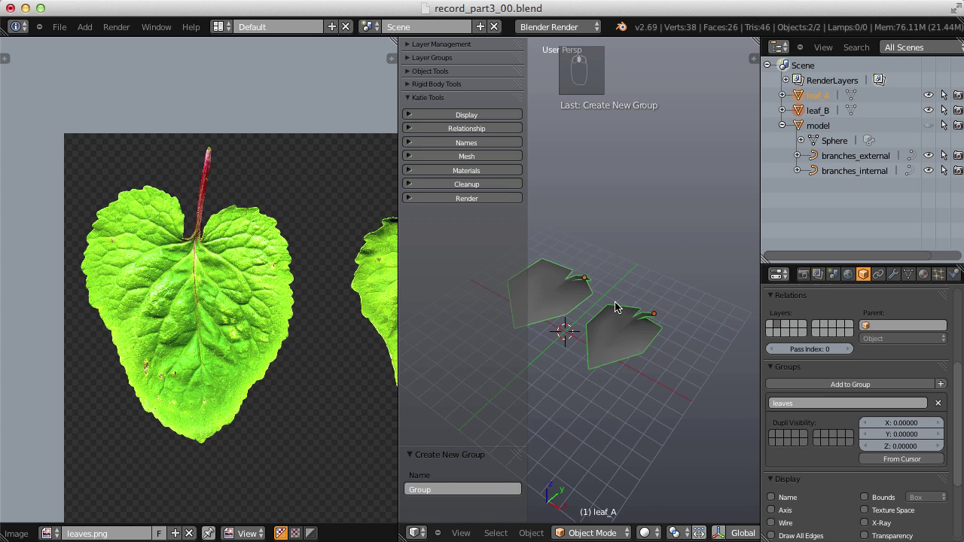
{"action": "middle_click_drag", "start_coordinate": [608, 258], "coordinate": [614, 288]}
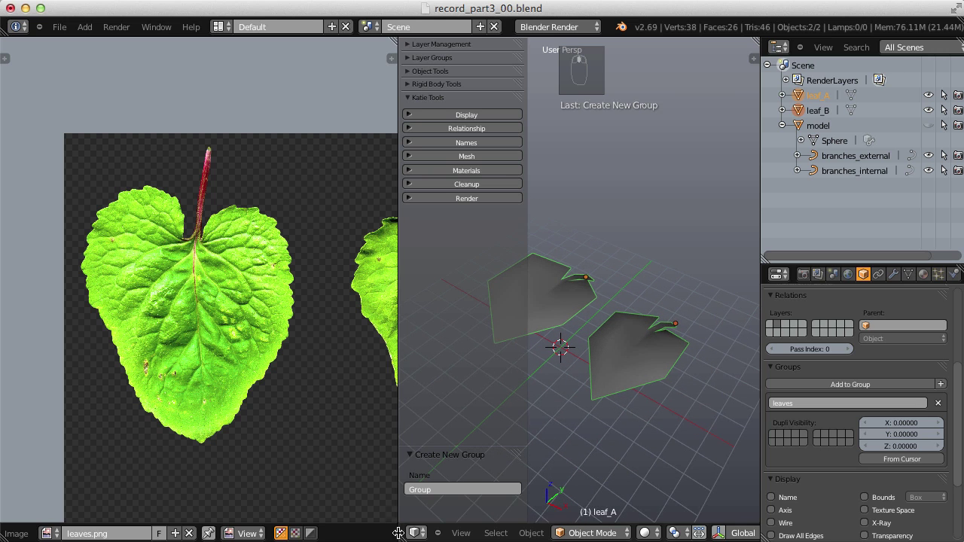
Step: Expand the 3D view over the image editor area and select both leaves with leaf_A as the active object
{"action": "left_click_drag", "start_coordinate": [400, 535], "coordinate": [264, 527]}
{"action": "scroll", "coordinate": [510, 370], "scroll_direction": "down", "scroll_amount": 3}
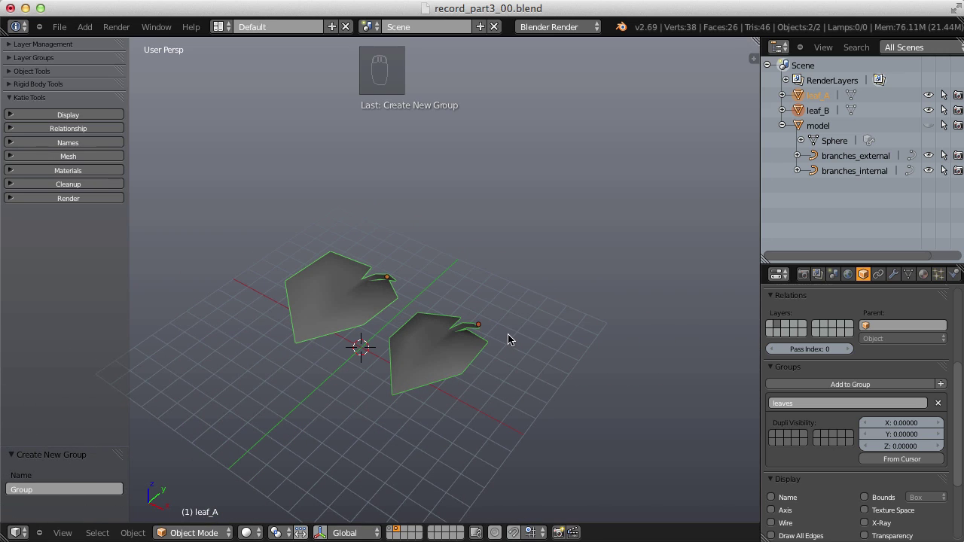
{"action": "left_click", "coordinate": [430, 376]}
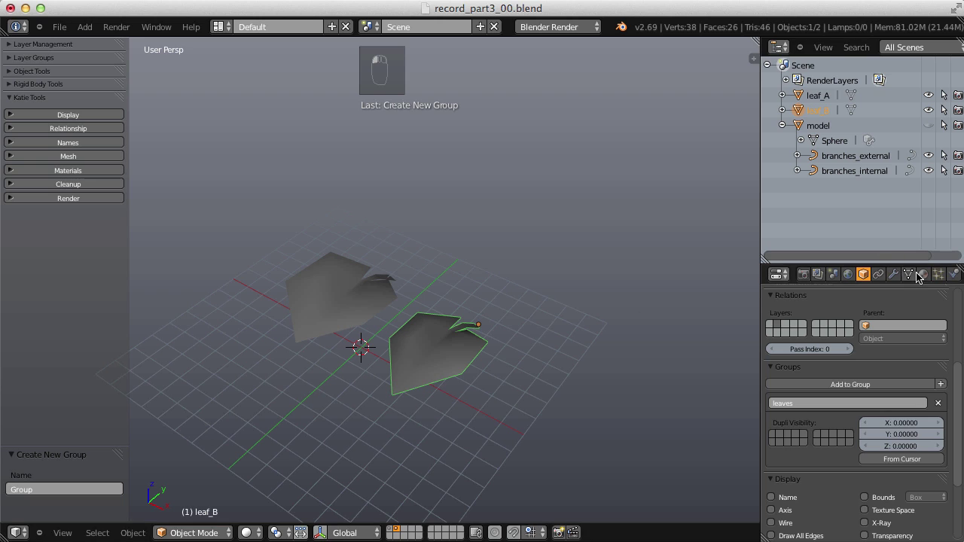
{"action": "left_click", "coordinate": [360, 303], "text": "shift"}
Step: Show the material settings of leaf_A and switch the render engine to Cycles Render
{"action": "left_click", "coordinate": [924, 274]}
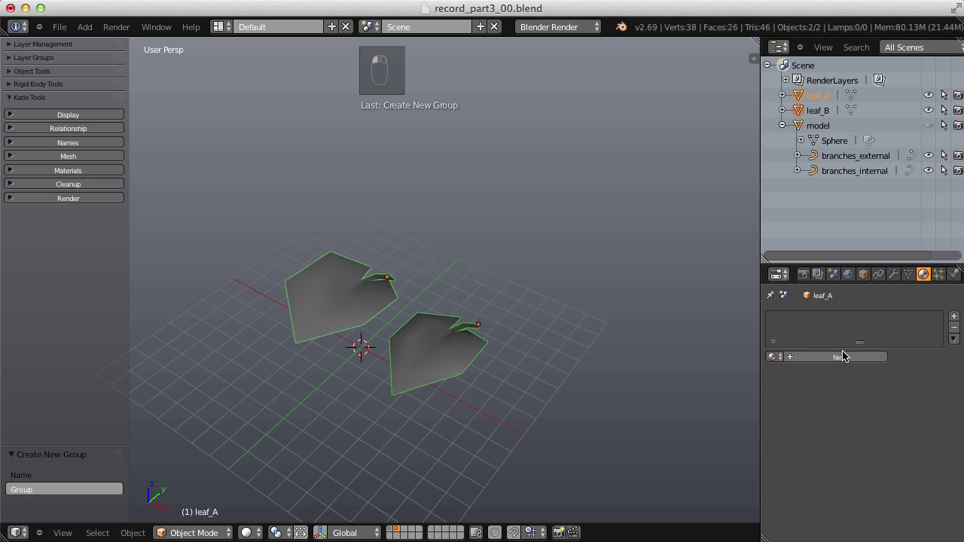
{"action": "left_click", "coordinate": [558, 26]}
{"action": "left_click", "coordinate": [543, 72]}
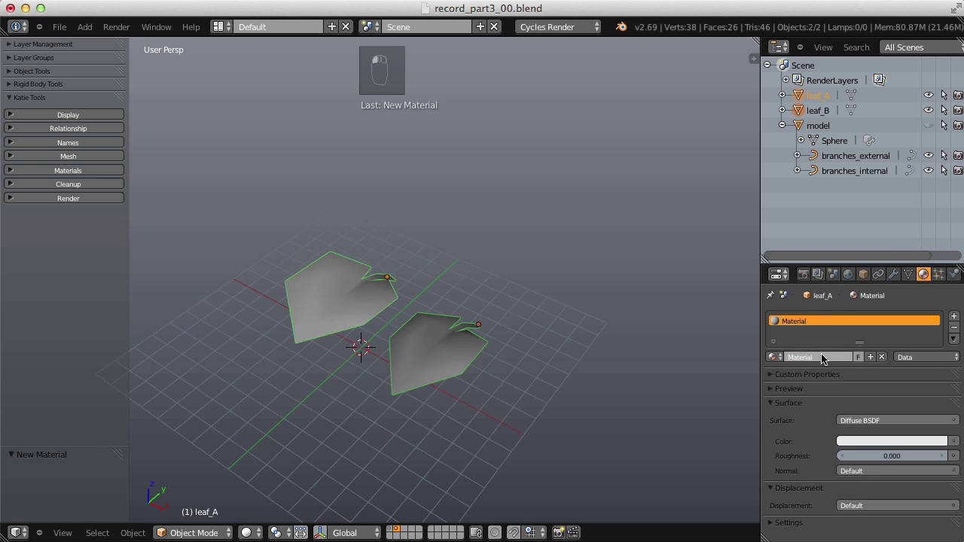
Step: Name the new material on leaf_A leaves and copy it to the other selected leaf, leaf_B
{"action": "left_click", "coordinate": [820, 357]}
{"action": "type", "text": "leaves"}
{"action": "key", "text": "Return"}
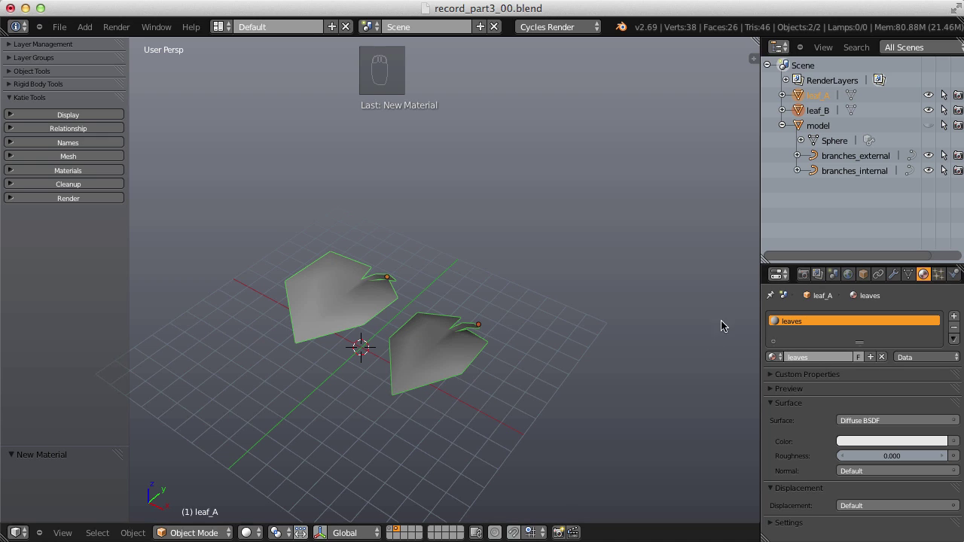
{"action": "left_click", "coordinate": [954, 339]}
{"action": "left_click", "coordinate": [908, 354]}
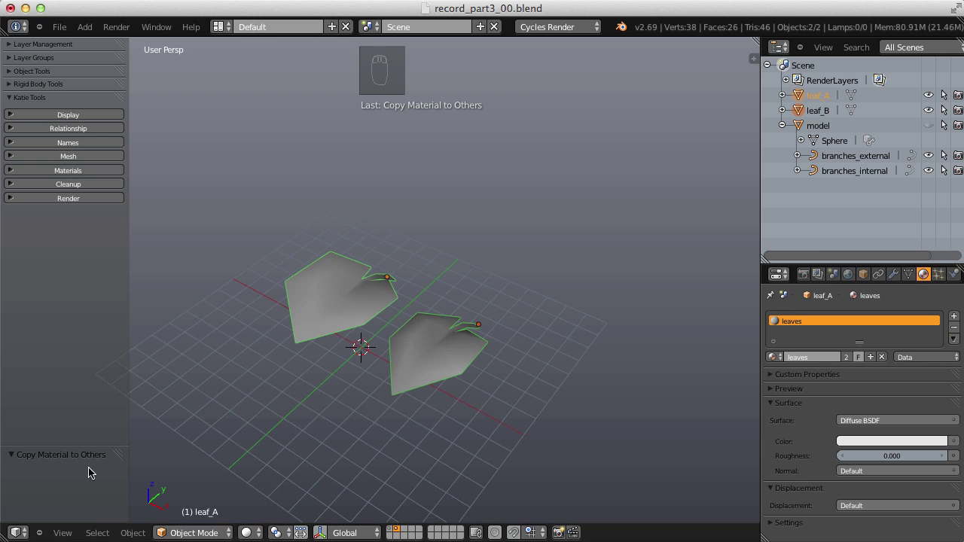
Step: Switch the 3D view area to the Node Editor for the leaves material and hide its properties sidebar
{"action": "left_click", "coordinate": [15, 533]}
{"action": "left_click", "coordinate": [47, 356]}
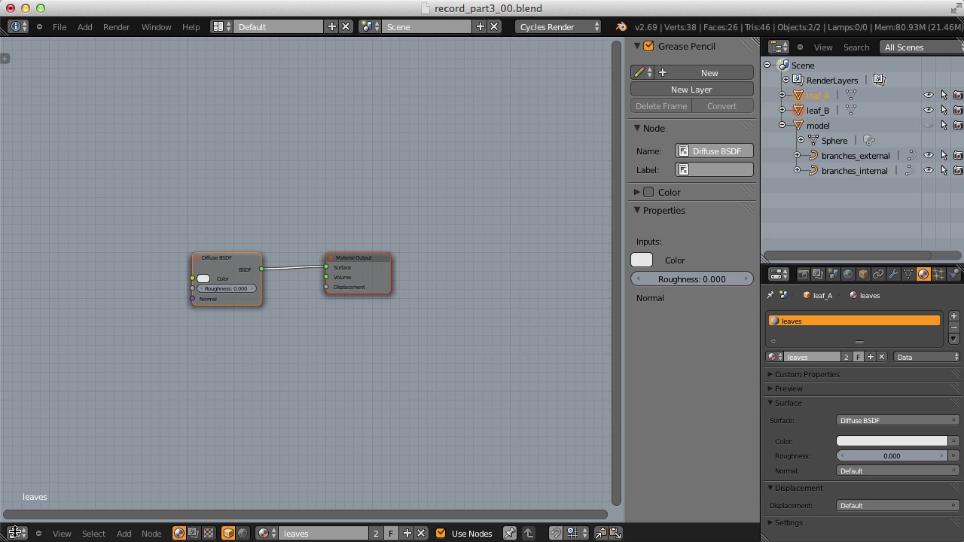
{"action": "key", "text": "n"}
{"action": "scroll", "coordinate": [429, 258], "scroll_direction": "up", "scroll_amount": 2}
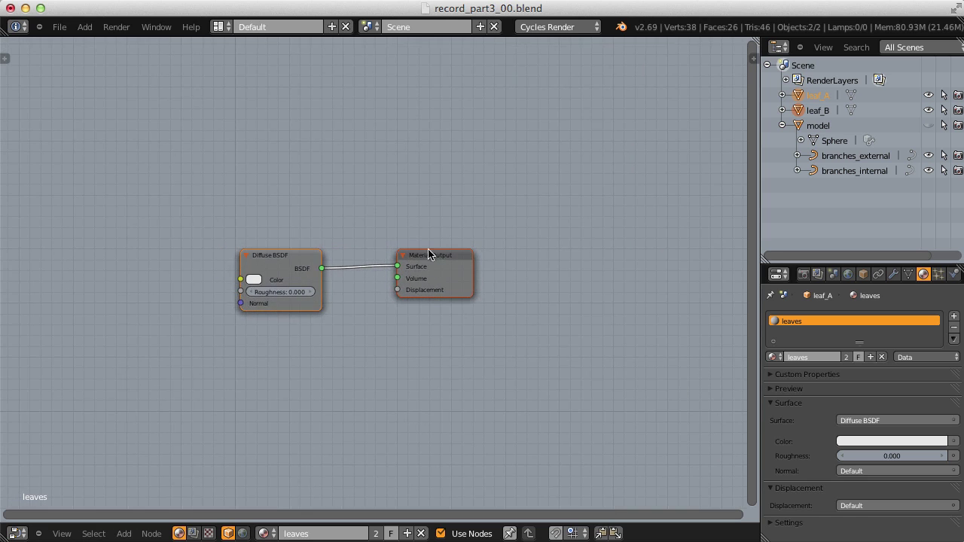
{"action": "middle_click_drag", "start_coordinate": [429, 252], "coordinate": [472, 254]}
Step: Add a Texture Coordinate node and place it well to the left of the Diffuse BSDF node
{"action": "key", "text": "a"}
{"action": "key", "text": "shift+a"}
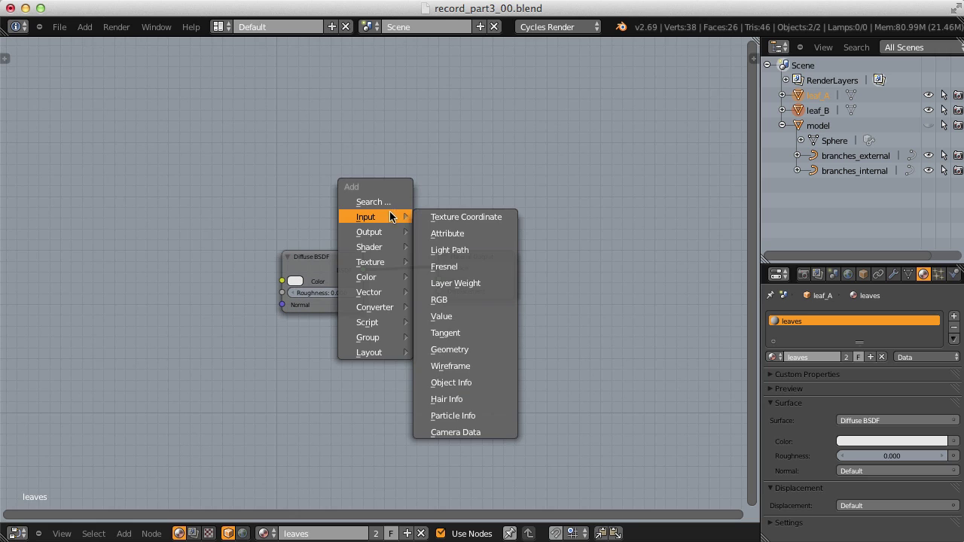
{"action": "left_click", "coordinate": [460, 217]}
{"action": "left_click", "coordinate": [30, 276]}
{"action": "middle_click_drag", "start_coordinate": [168, 220], "coordinate": [362, 195]}
{"action": "left_click_drag", "start_coordinate": [256, 265], "coordinate": [217, 268]}
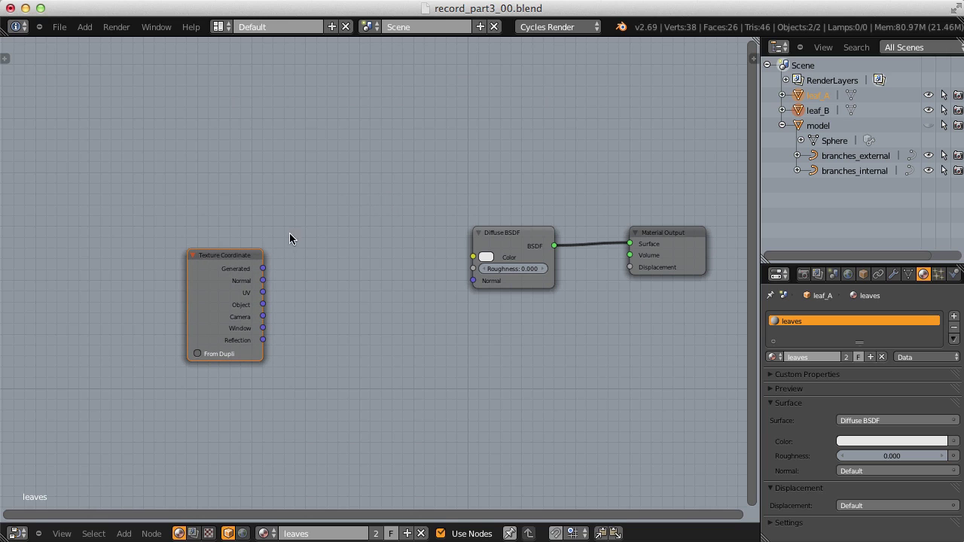
Step: Add an Image Texture node beside the Texture Coordinate node and link the UV output to its Vector input
{"action": "key", "text": "shift+a"}
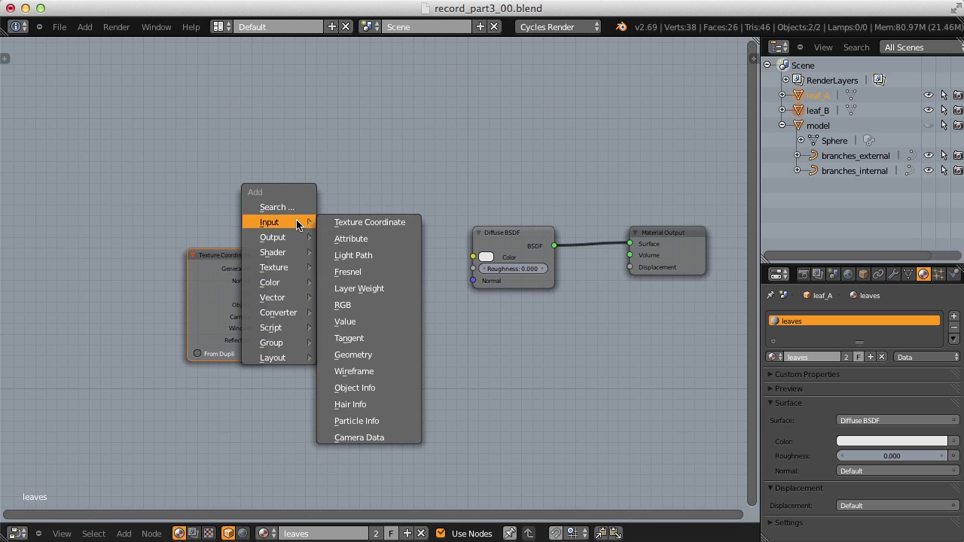
{"action": "mouse_move", "coordinate": [284, 269]}
{"action": "left_click", "coordinate": [360, 267]}
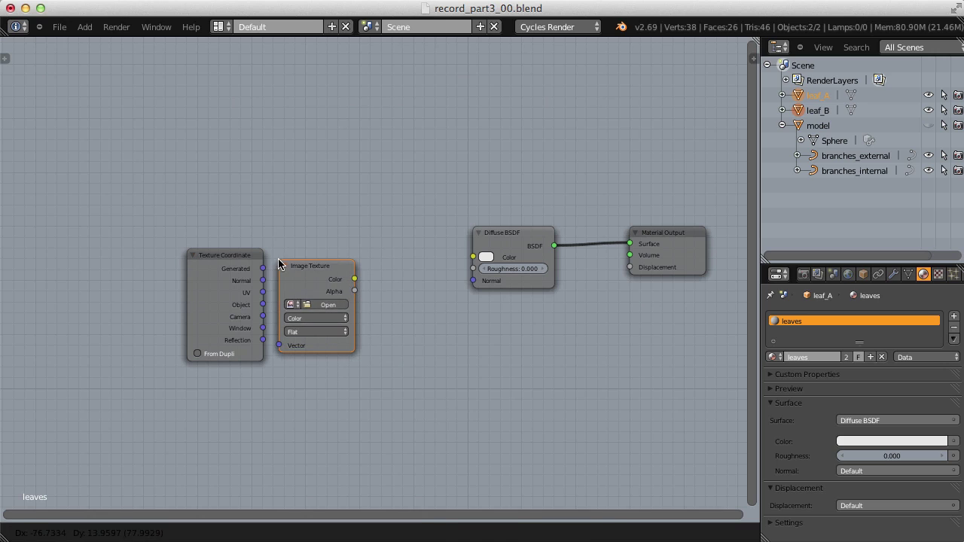
{"action": "left_click", "coordinate": [256, 287]}
{"action": "left_click_drag", "start_coordinate": [263, 293], "coordinate": [283, 350]}
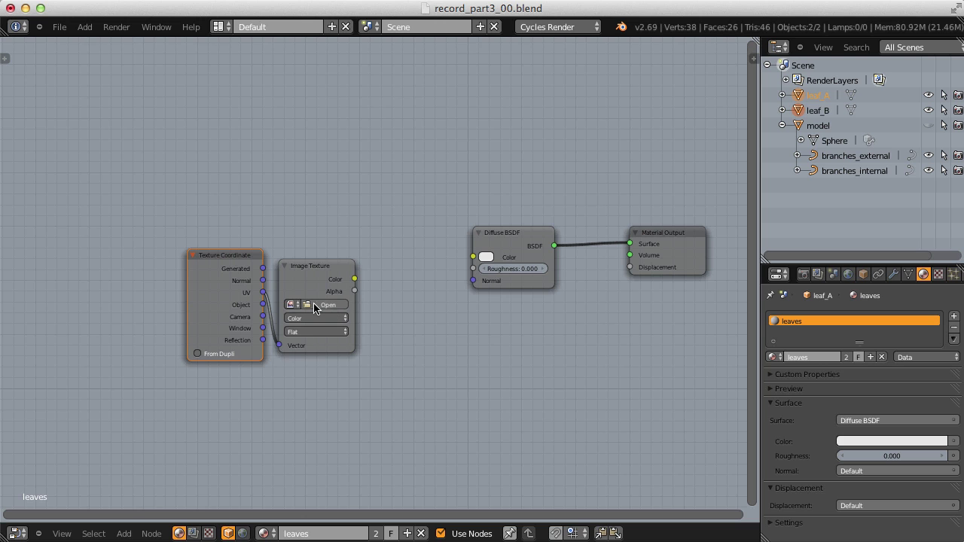
Step: Assign the leaves.png image to the Image Texture node and link its Color output to the Diffuse BSDF Color input
{"action": "left_click", "coordinate": [291, 305]}
{"action": "left_click", "coordinate": [320, 324]}
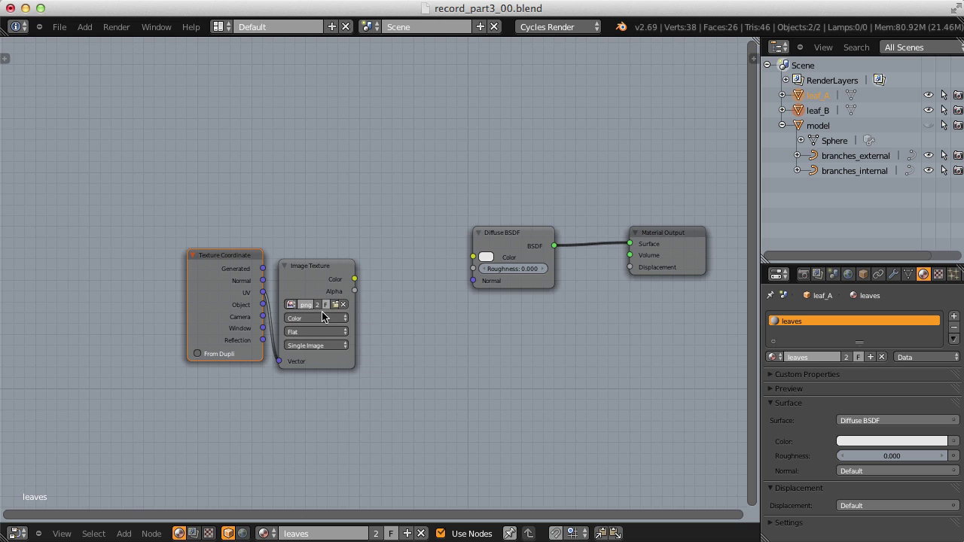
{"action": "key", "text": "Home"}
{"action": "left_click_drag", "start_coordinate": [276, 287], "coordinate": [286, 279]}
{"action": "middle_click_drag", "start_coordinate": [353, 232], "coordinate": [311, 246]}
{"action": "left_click_drag", "start_coordinate": [272, 300], "coordinate": [380, 286]}
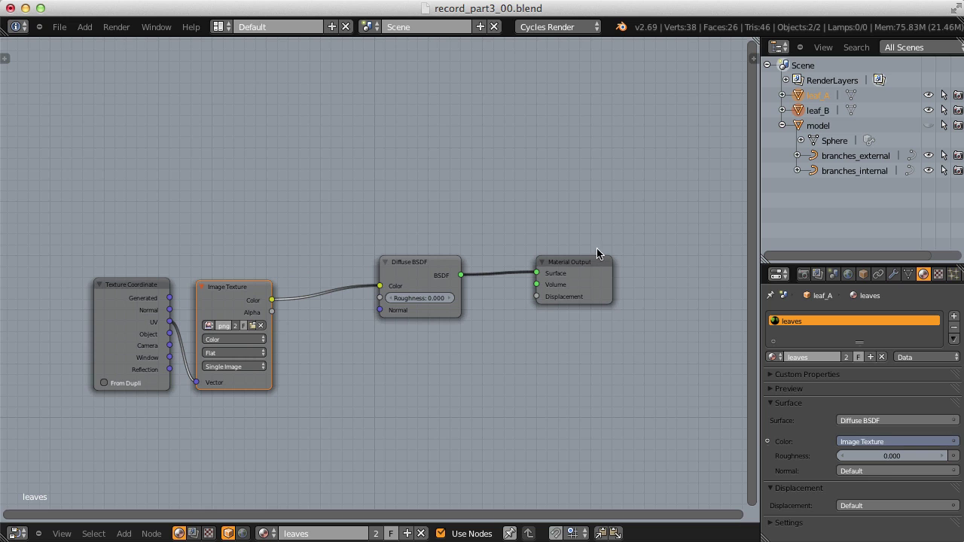
Step: Expand the material preview and move the Material Output node farther away from the Diffuse BSDF node
{"action": "left_click", "coordinate": [771, 387]}
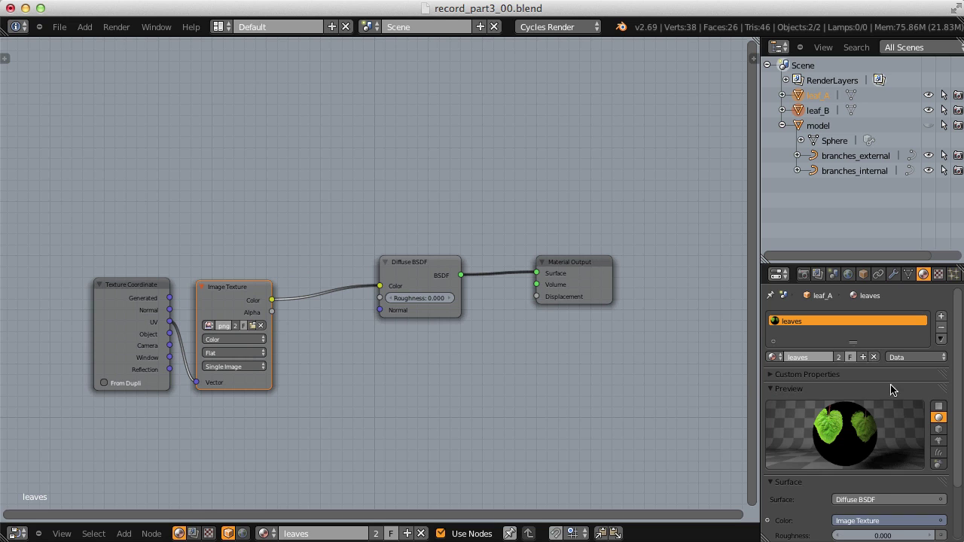
{"action": "scroll", "coordinate": [690, 259], "scroll_direction": "up", "scroll_amount": 2}
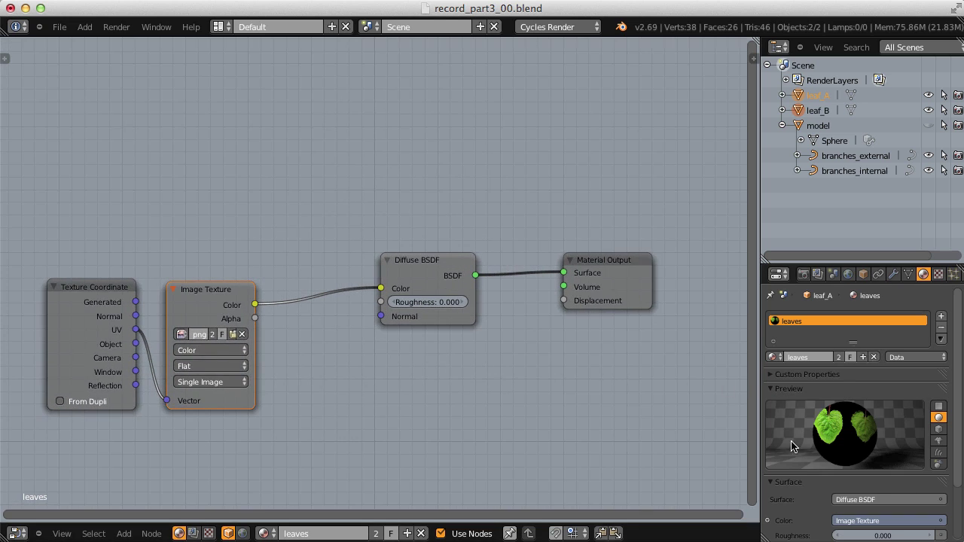
{"action": "middle_click_drag", "start_coordinate": [520, 250], "coordinate": [468, 256]}
{"action": "left_click_drag", "start_coordinate": [561, 270], "coordinate": [689, 266]}
Step: Add a Transparent BSDF shader node and place it below the Diffuse BSDF node
{"action": "key", "text": "shift+a"}
{"action": "mouse_move", "coordinate": [533, 263]}
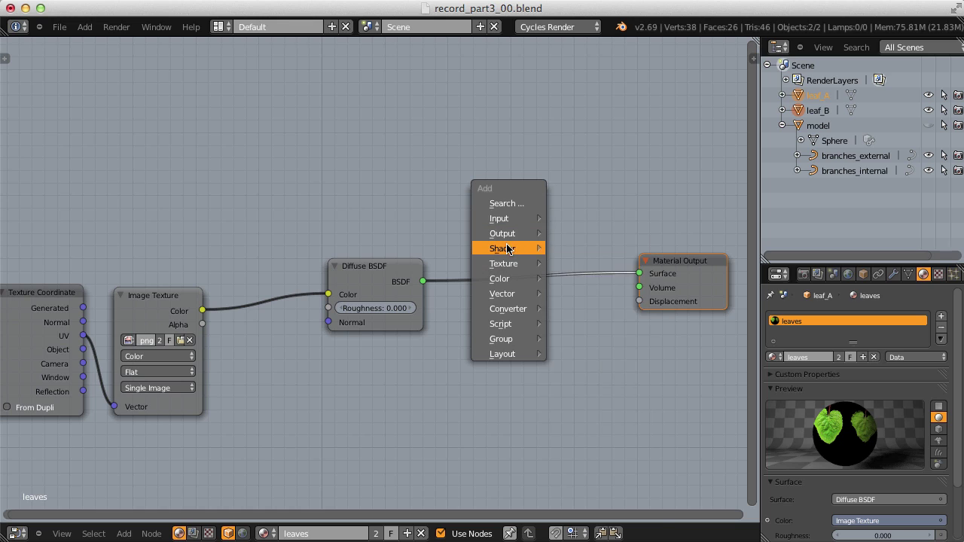
{"action": "mouse_move", "coordinate": [510, 248]}
{"action": "left_click", "coordinate": [597, 315]}
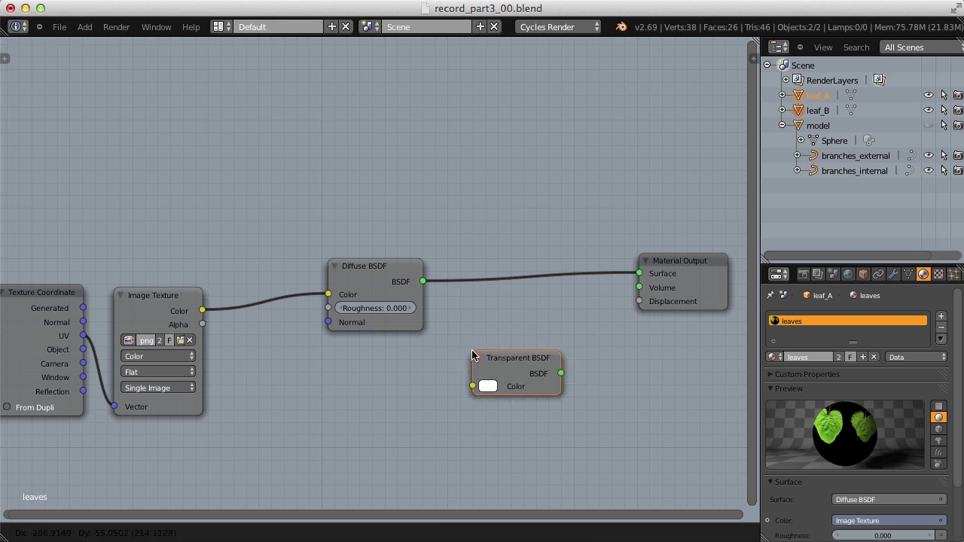
{"action": "left_click", "coordinate": [344, 378]}
Step: Add a Mix Shader node and insert it on the link between the Diffuse BSDF and Material Output nodes
{"action": "key", "text": "shift+a"}
{"action": "mouse_move", "coordinate": [525, 304]}
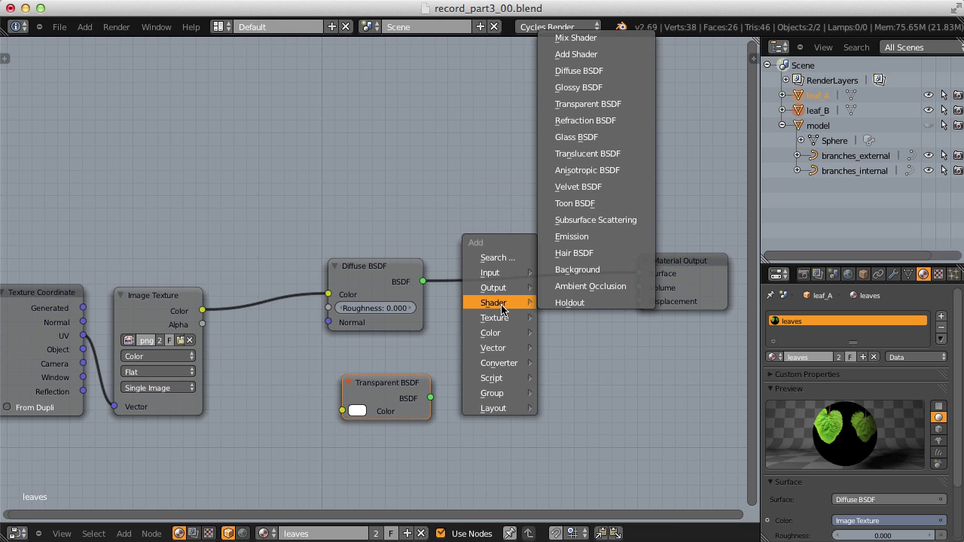
{"action": "left_click", "coordinate": [583, 40]}
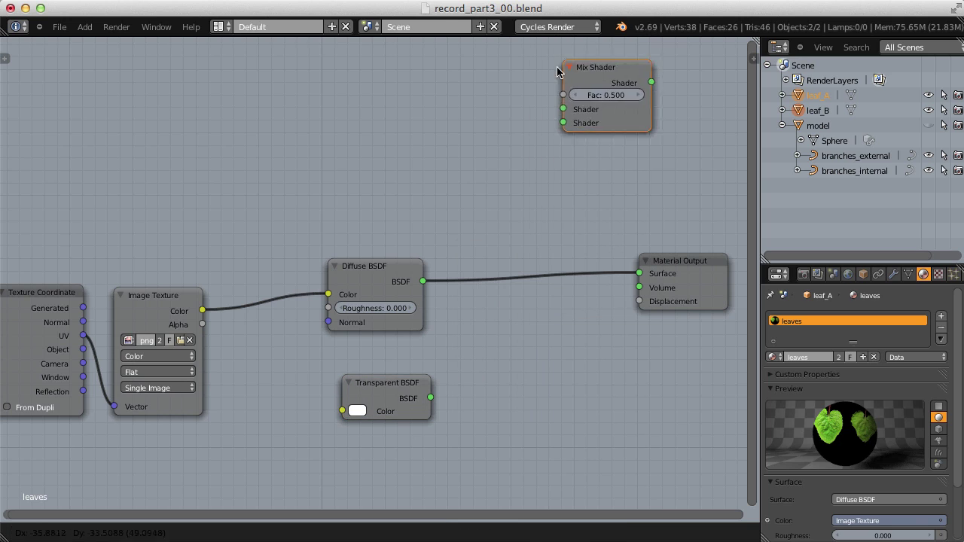
{"action": "left_click", "coordinate": [482, 246]}
Step: Connect the Transparent BSDF to the first Mix Shader input, with Diffuse BSDF in the second, and link the image's Alpha to Fac
{"action": "left_click_drag", "start_coordinate": [388, 394], "coordinate": [489, 282]}
{"action": "left_click", "coordinate": [527, 245]}
{"action": "left_click_drag", "start_coordinate": [527, 245], "coordinate": [521, 275]}
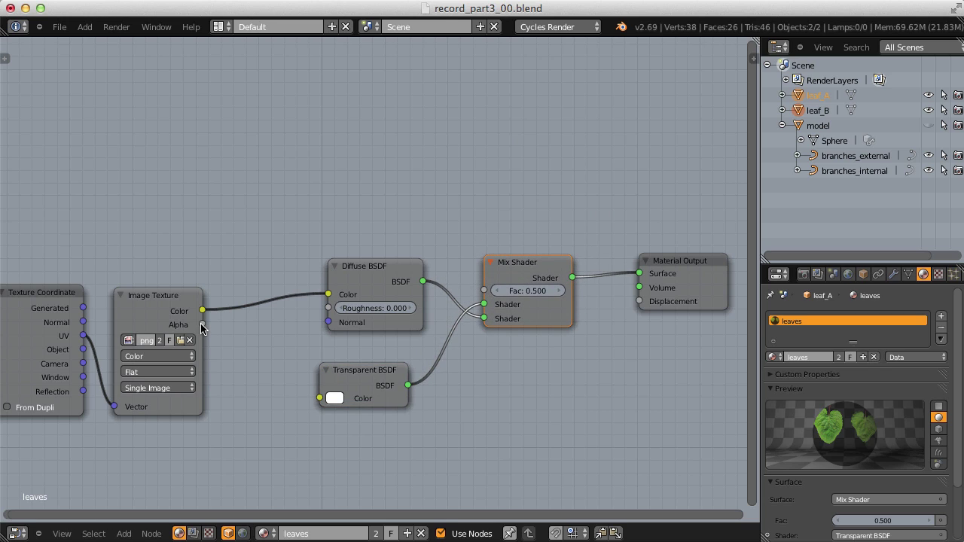
{"action": "left_click_drag", "start_coordinate": [202, 325], "coordinate": [479, 293]}
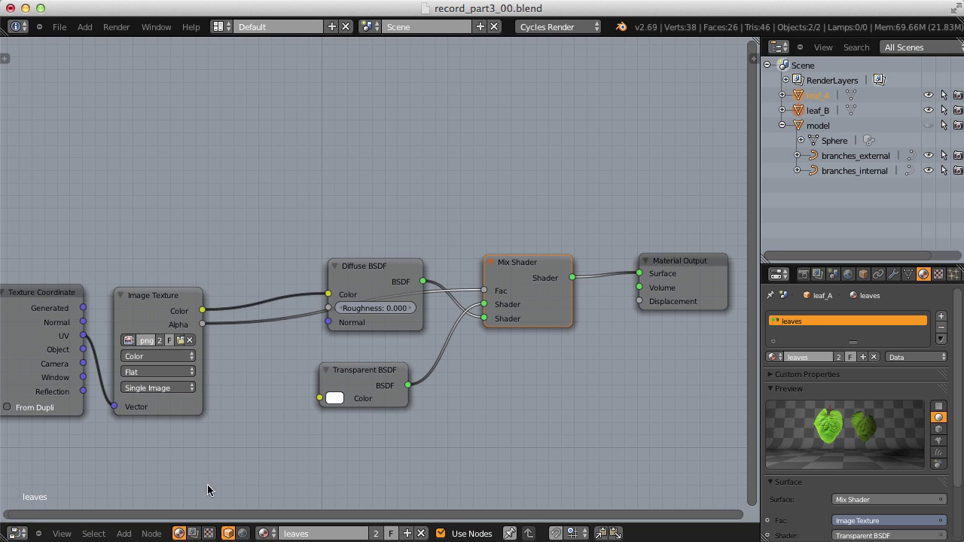
Step: Return the Node Editor area to the 3D View and display the first layer containing the rhino branches
{"action": "left_click", "coordinate": [15, 533]}
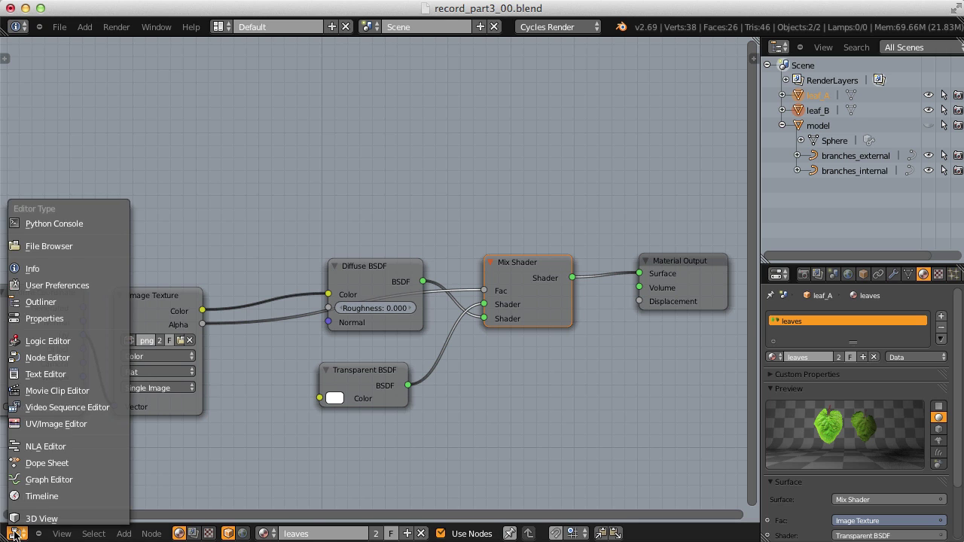
{"action": "left_click", "coordinate": [23, 519]}
{"action": "middle_click_drag", "start_coordinate": [243, 233], "coordinate": [354, 266]}
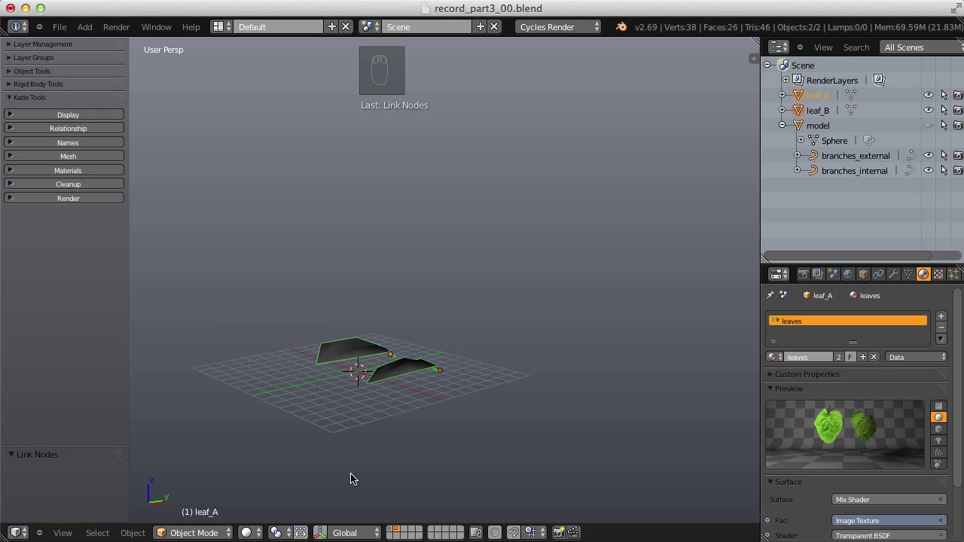
{"action": "left_click", "coordinate": [390, 530]}
{"action": "middle_click_drag", "start_coordinate": [473, 309], "coordinate": [544, 310]}
{"action": "middle_click_drag", "start_coordinate": [482, 311], "coordinate": [465, 376], "text": "shift"}
{"action": "middle_click_drag", "start_coordinate": [543, 275], "coordinate": [593, 322], "text": "shift"}
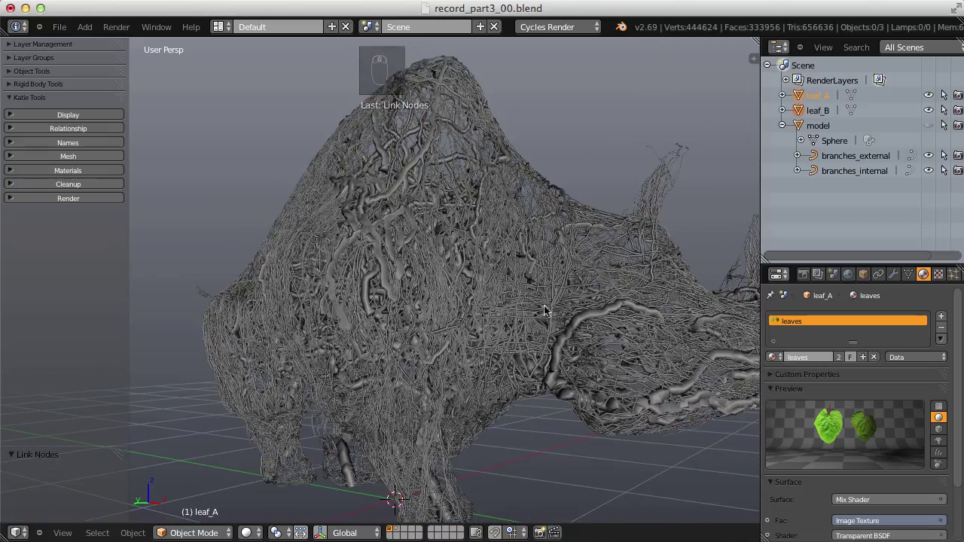
Step: Select the thick branches_internal object and hide it in the viewport
{"action": "right_click", "coordinate": [592, 322]}
{"action": "right_click", "coordinate": [584, 322]}
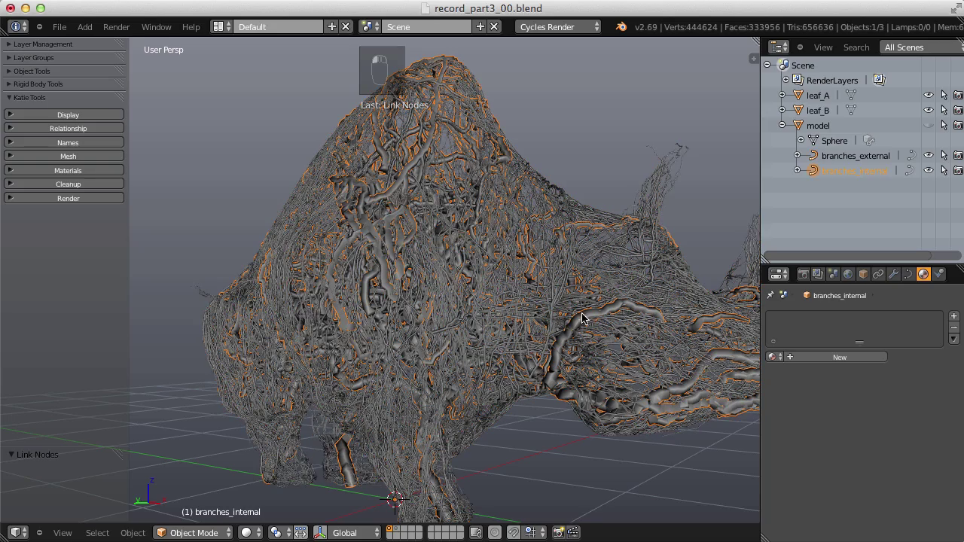
{"action": "left_click", "coordinate": [929, 171]}
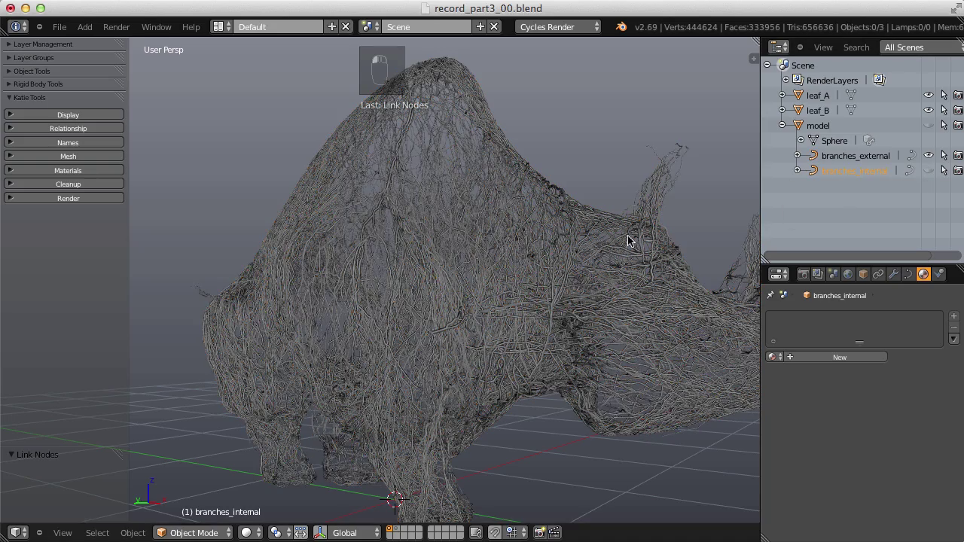
{"action": "middle_click_drag", "start_coordinate": [605, 234], "coordinate": [573, 242]}
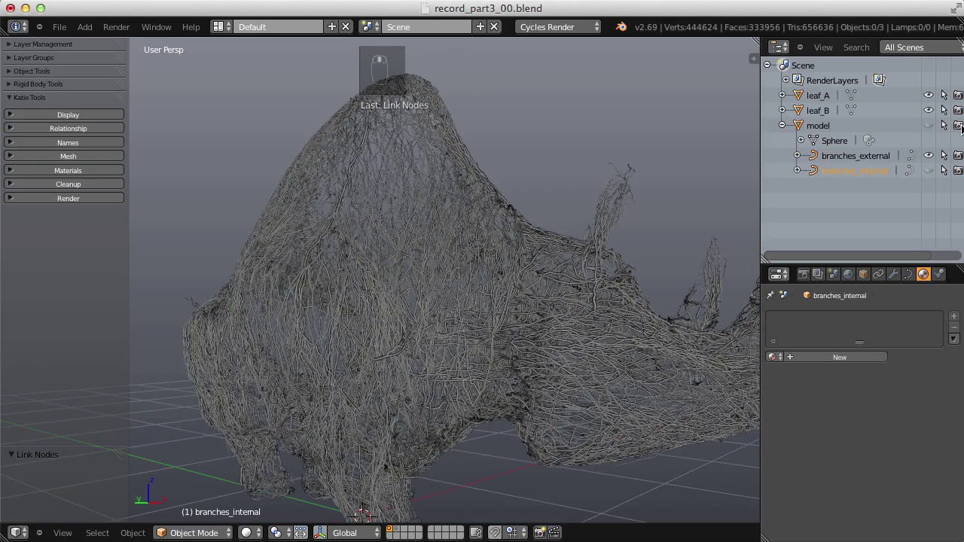
Step: Unhide the rhino model mesh and compare it with branches_external by selecting each in turn, ending on model
{"action": "left_click", "coordinate": [928, 126]}
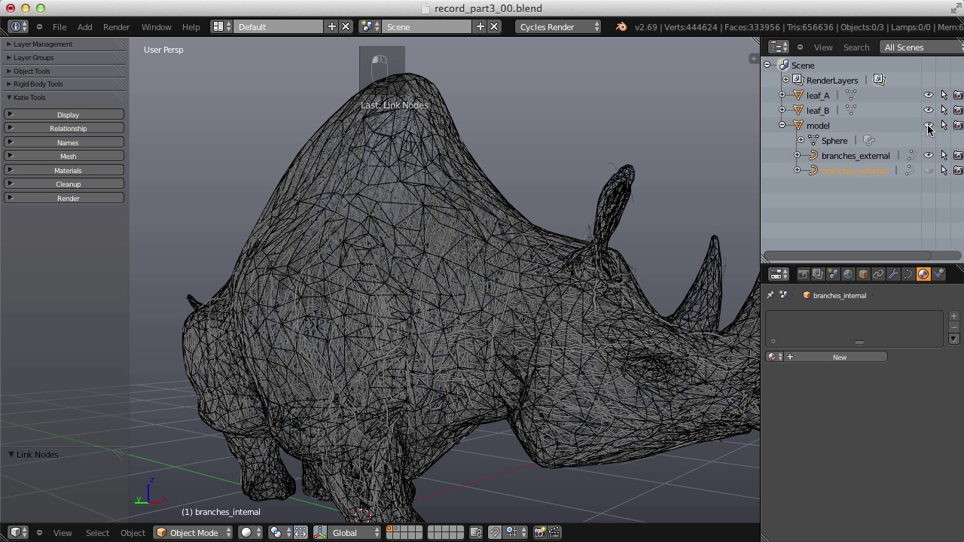
{"action": "left_click", "coordinate": [831, 131]}
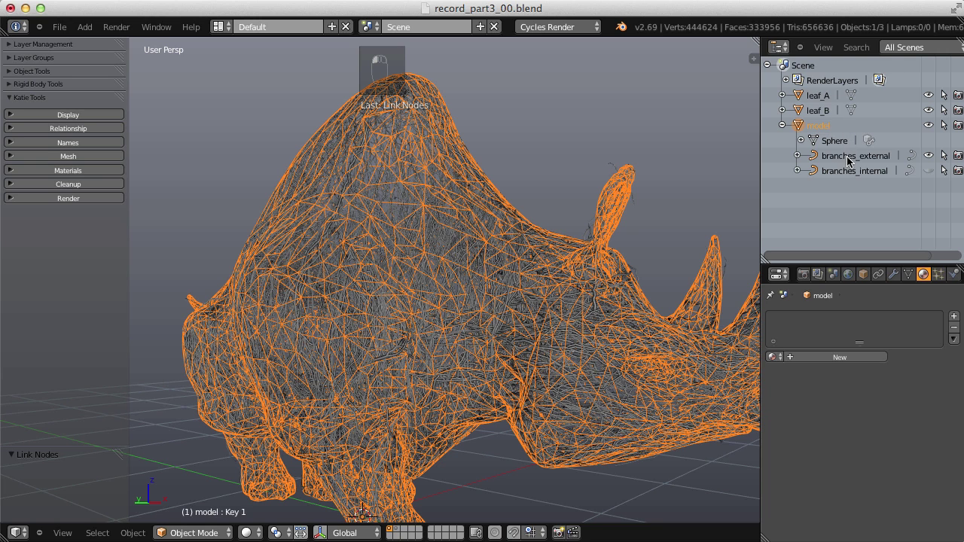
{"action": "left_click", "coordinate": [848, 159]}
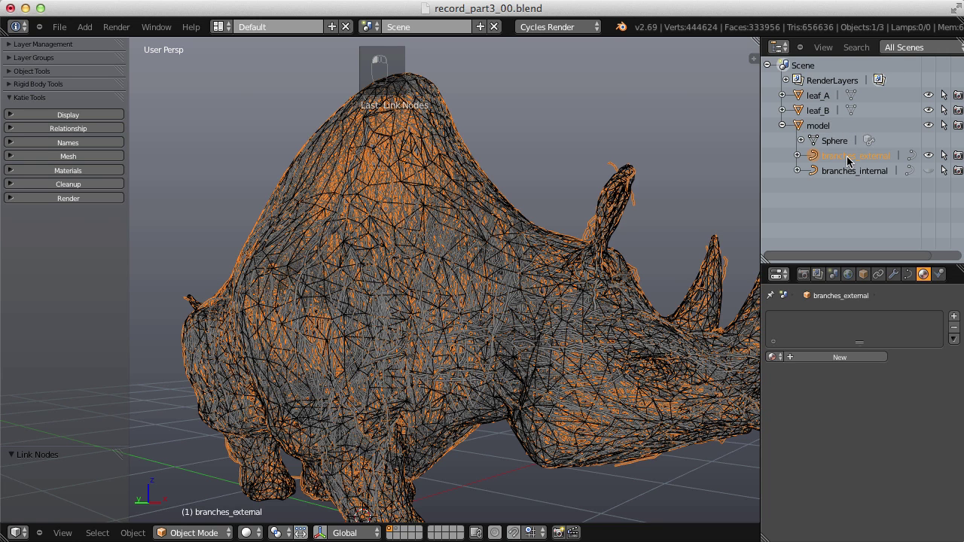
{"action": "left_click", "coordinate": [823, 128]}
{"action": "left_click", "coordinate": [837, 155]}
{"action": "left_click", "coordinate": [826, 126]}
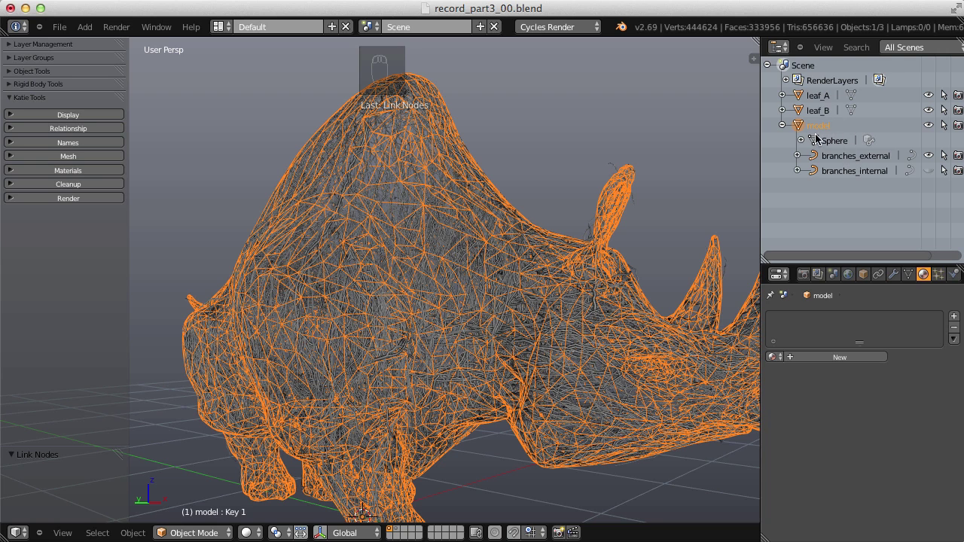
Step: Hide the rhino model mesh in the viewport and toggle its render visibility
{"action": "left_click", "coordinate": [928, 125]}
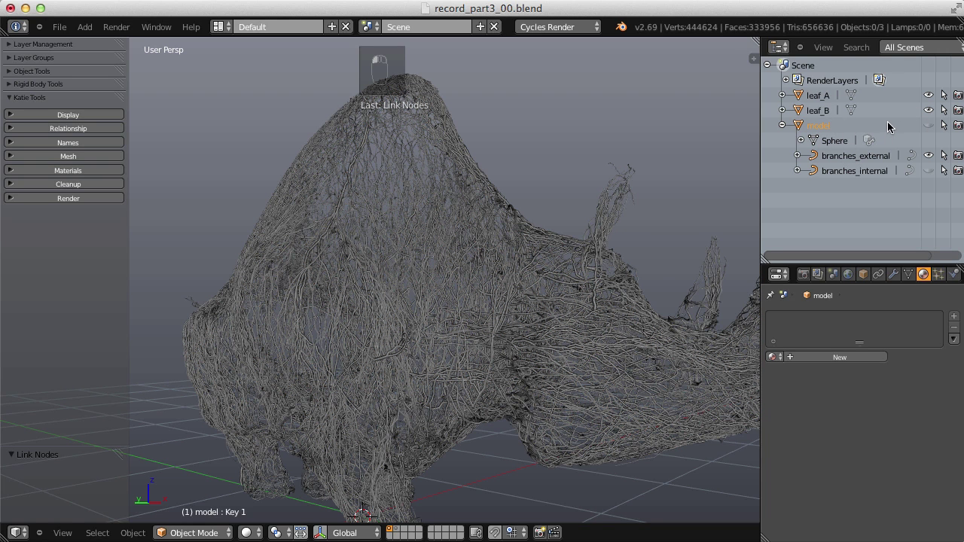
{"action": "left_click", "coordinate": [958, 125]}
{"action": "scroll", "coordinate": [579, 192], "scroll_direction": "down", "scroll_amount": 4}
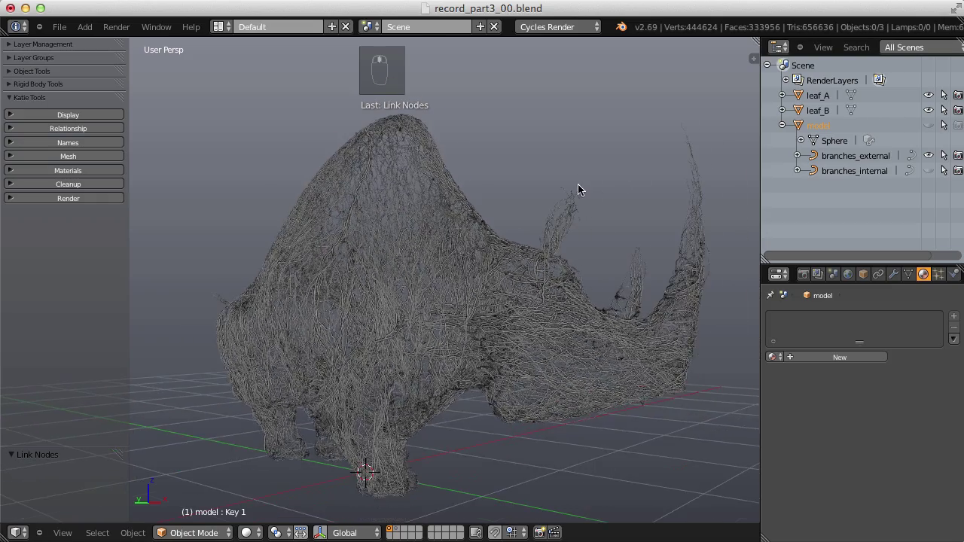
Step: Select the branches_external curve object and convert it to a mesh
{"action": "middle_click_drag", "start_coordinate": [578, 184], "coordinate": [607, 204]}
{"action": "scroll", "coordinate": [607, 204], "scroll_direction": "up", "scroll_amount": 5}
{"action": "right_click", "coordinate": [474, 247]}
{"action": "scroll", "coordinate": [538, 241], "scroll_direction": "down", "scroll_amount": 8}
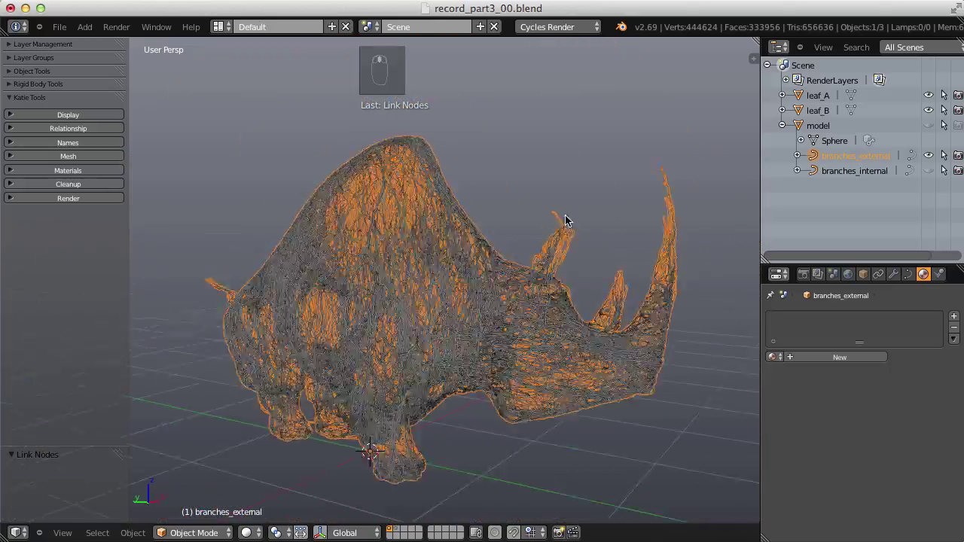
{"action": "mouse_move", "coordinate": [566, 221]}
{"action": "middle_mouse_down"}
{"action": "mouse_move", "coordinate": [533, 207]}
{"action": "mouse_move", "coordinate": [541, 220]}
{"action": "mouse_move", "coordinate": [530, 219]}
{"action": "mouse_move", "coordinate": [552, 243]}
{"action": "mouse_move", "coordinate": [538, 206]}
{"action": "mouse_move", "coordinate": [569, 230]}
{"action": "middle_mouse_up"}
{"action": "scroll", "coordinate": [541, 221], "scroll_direction": "up", "scroll_amount": 3}
{"action": "scroll", "coordinate": [541, 240], "scroll_direction": "down", "scroll_amount": 2}
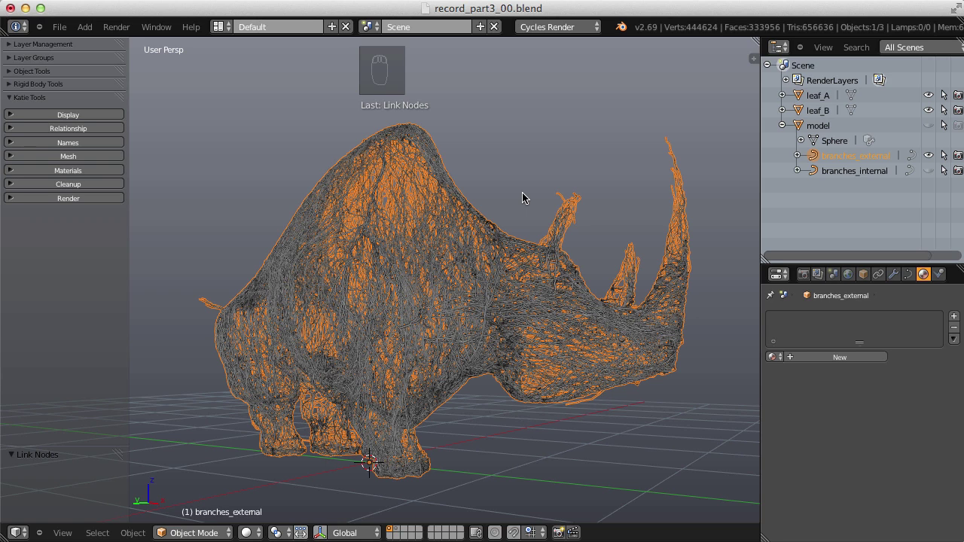
{"action": "key", "text": "alt+c"}
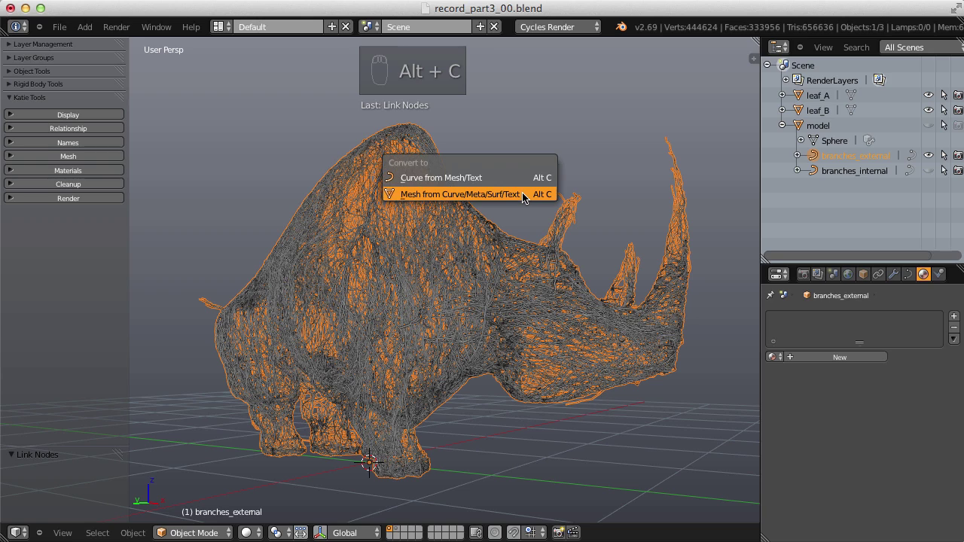
{"action": "left_click", "coordinate": [482, 195]}
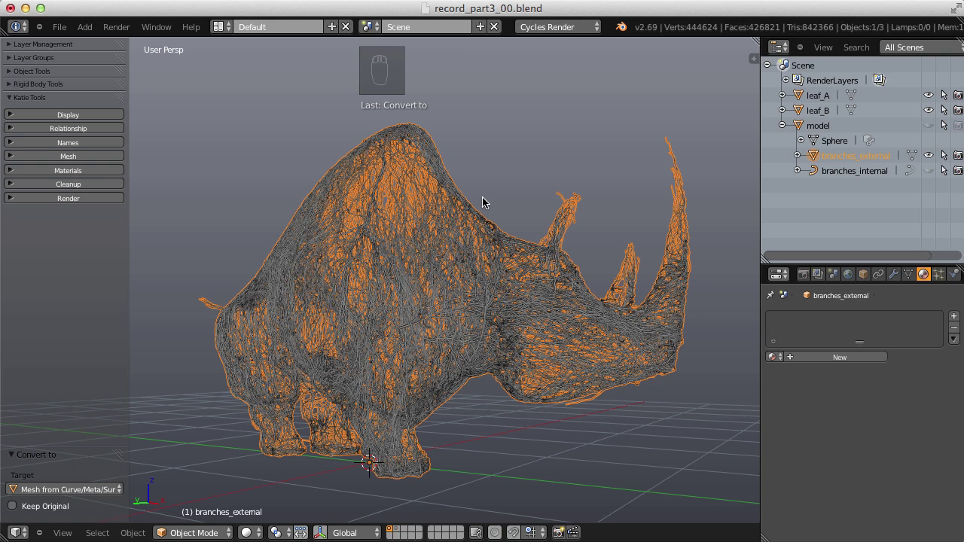
Step: Add a particle system to branches_external, naming the system leaves and its settings leaves_PS
{"action": "left_click", "coordinate": [938, 274]}
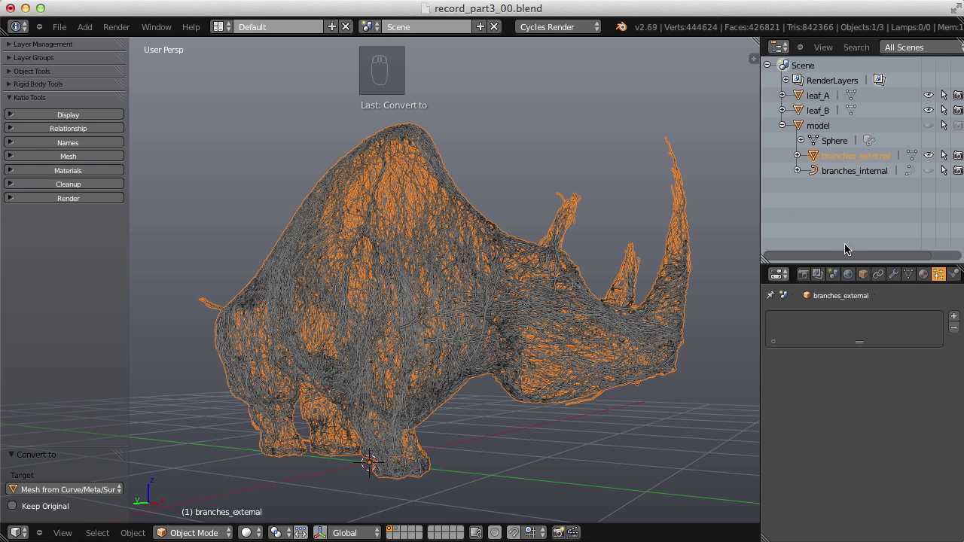
{"action": "left_click", "coordinate": [954, 319]}
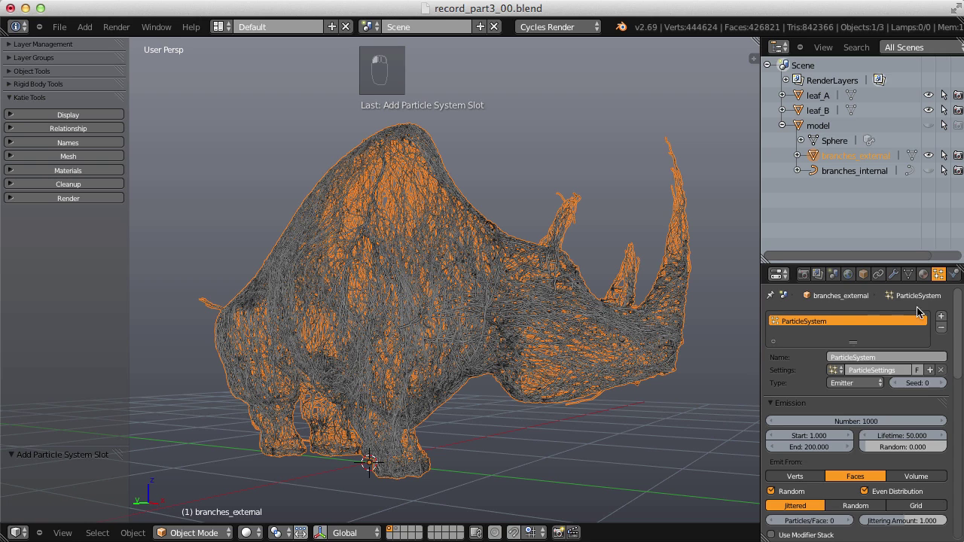
{"action": "double_click", "coordinate": [852, 355]}
{"action": "type", "text": "leaves"}
{"action": "key", "text": "Return"}
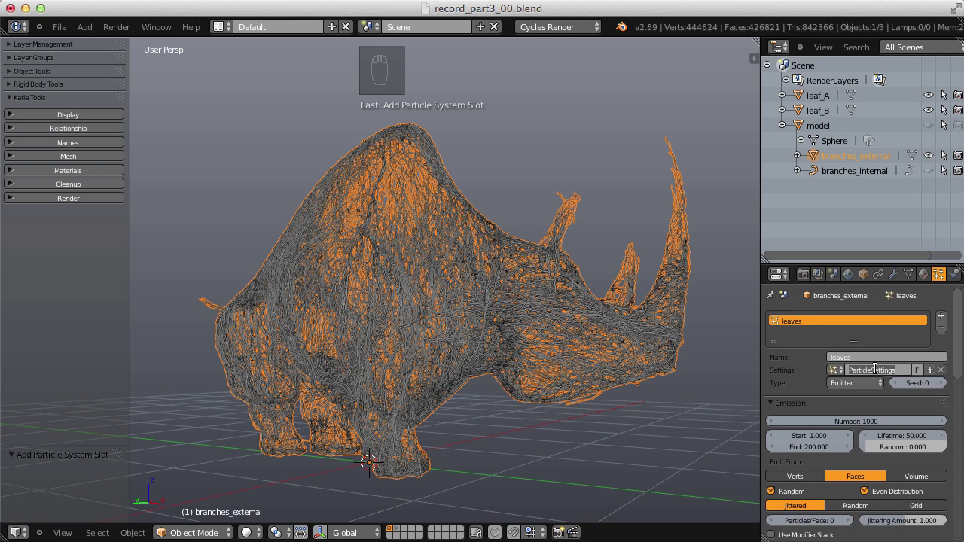
{"action": "double_click", "coordinate": [873, 368]}
{"action": "key", "text": "Return"}
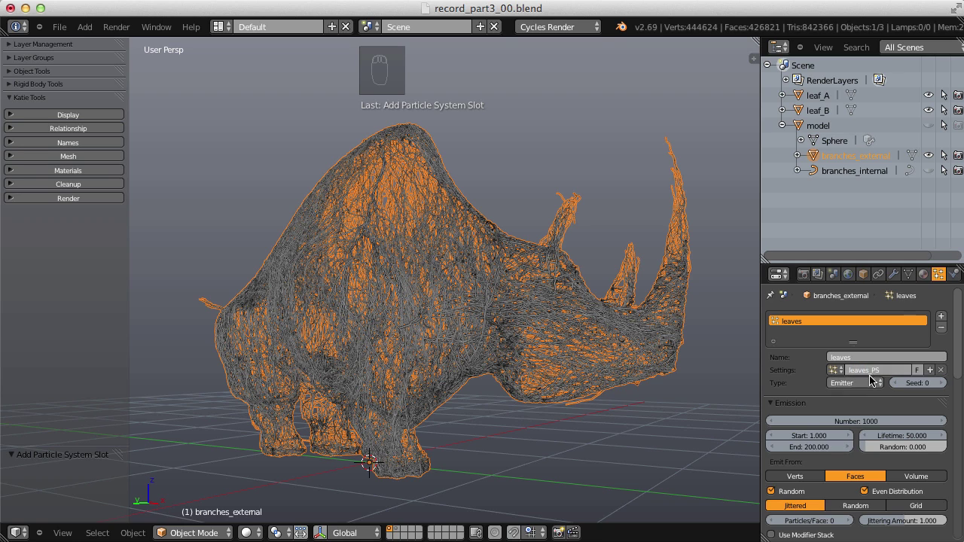
Step: Change the leaves particle system's type to Hair and set its hair length to 0.2
{"action": "left_click", "coordinate": [851, 384]}
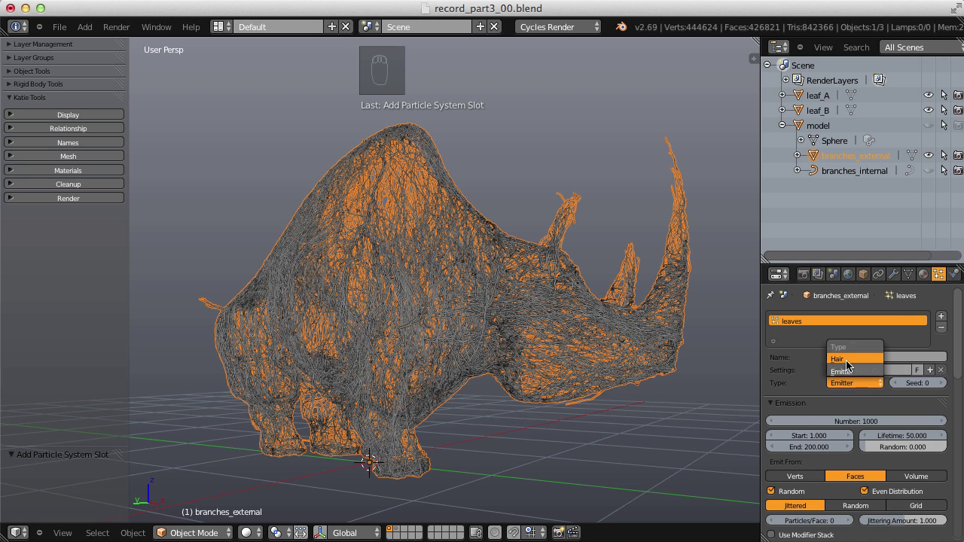
{"action": "left_click", "coordinate": [847, 360]}
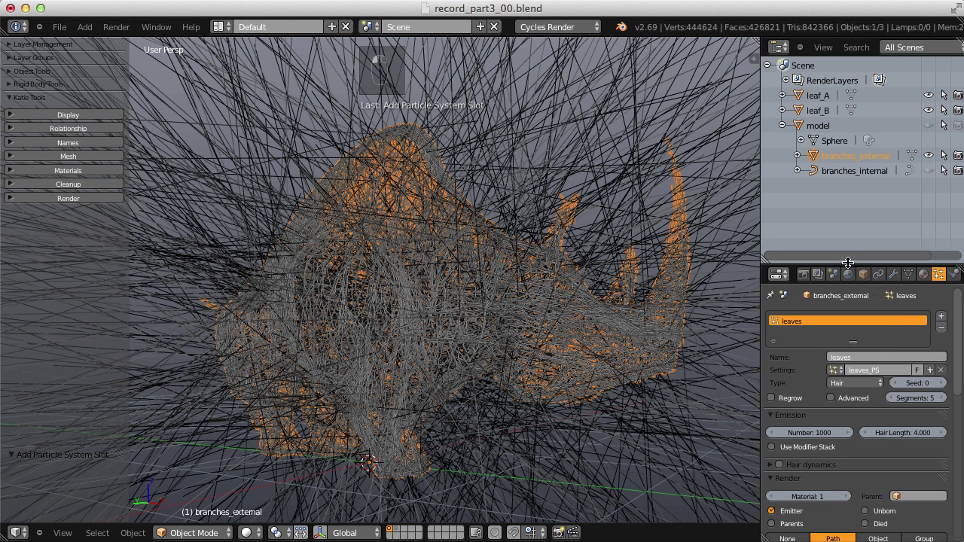
{"action": "left_click_drag", "start_coordinate": [847, 266], "coordinate": [847, 199]}
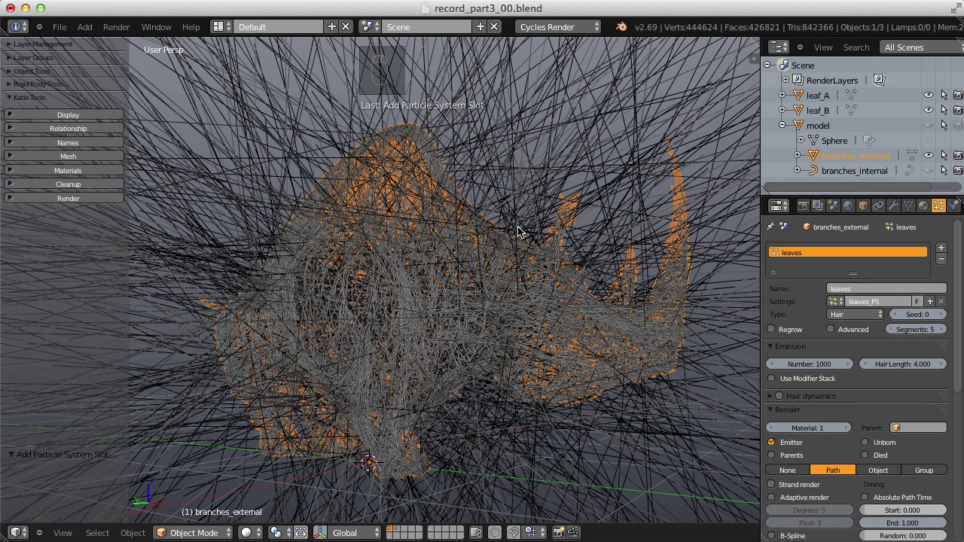
{"action": "left_click", "coordinate": [890, 362]}
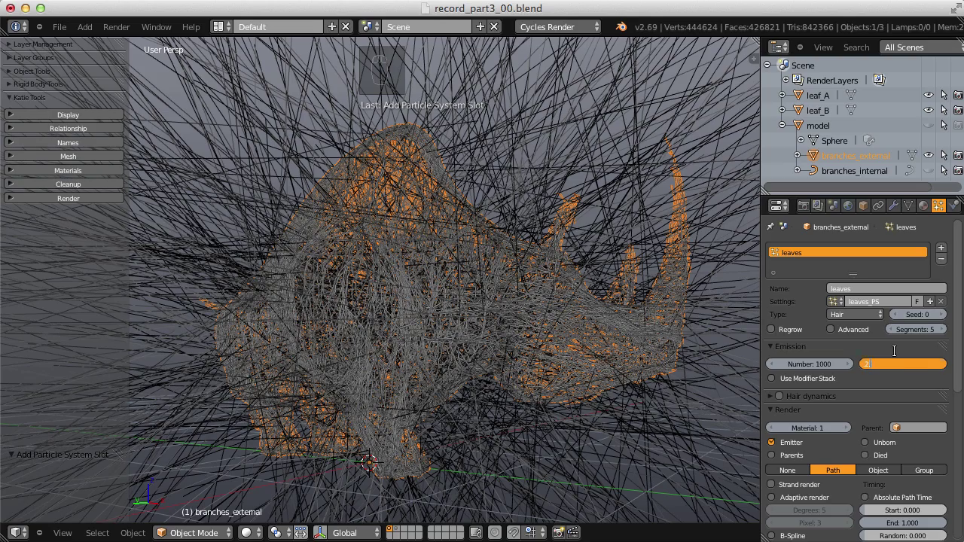
{"action": "key", "text": "Return"}
{"action": "middle_click_drag", "start_coordinate": [532, 255], "coordinate": [557, 237]}
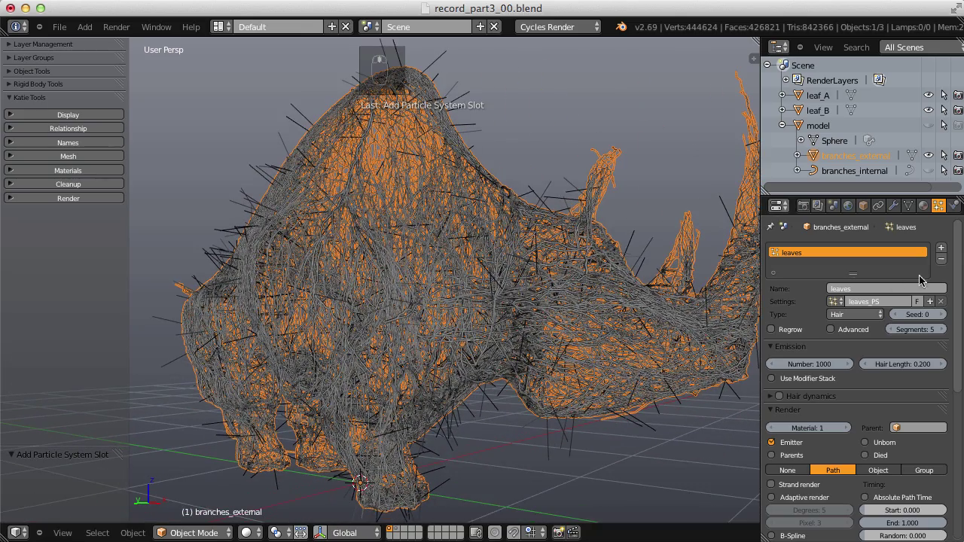
Step: Render the hair particles as a group, using leaves as the dupli group
{"action": "scroll", "coordinate": [960, 273], "scroll_direction": "down", "scroll_amount": 3}
{"action": "left_click_drag", "start_coordinate": [960, 272], "coordinate": [961, 296]}
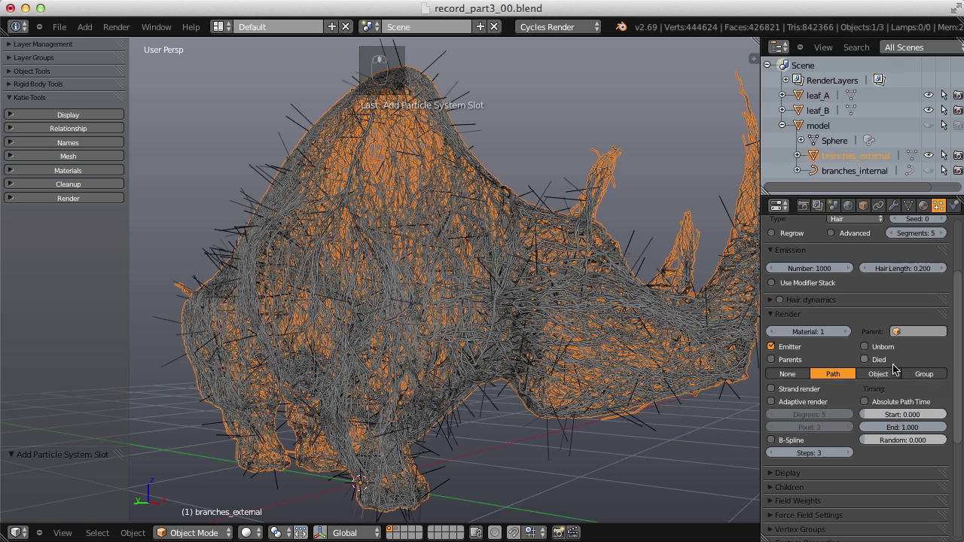
{"action": "left_click", "coordinate": [920, 374]}
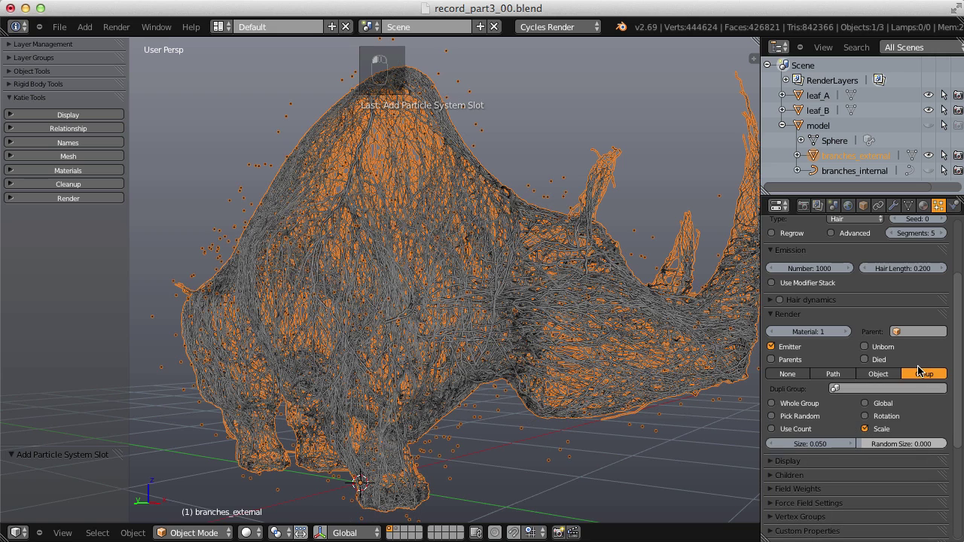
{"action": "left_click", "coordinate": [852, 388]}
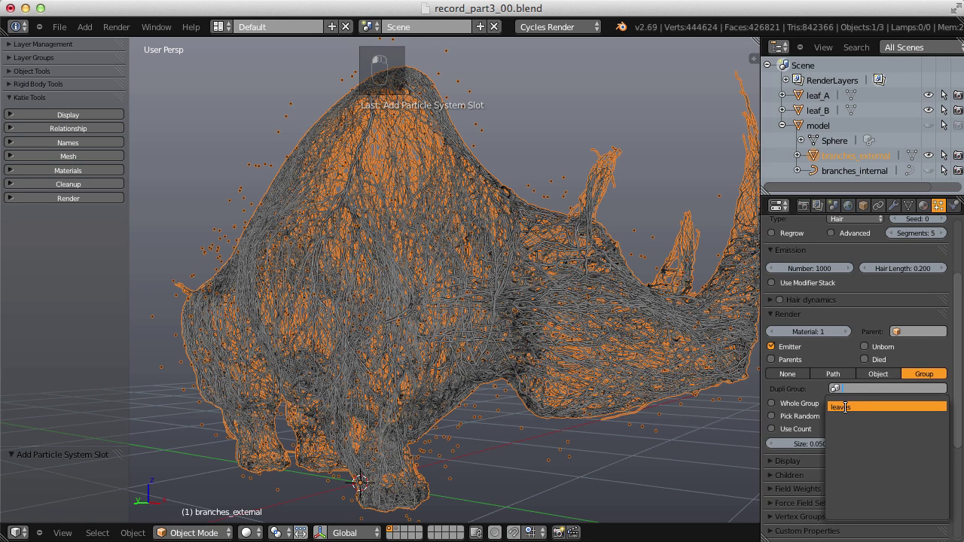
{"action": "left_click", "coordinate": [845, 407]}
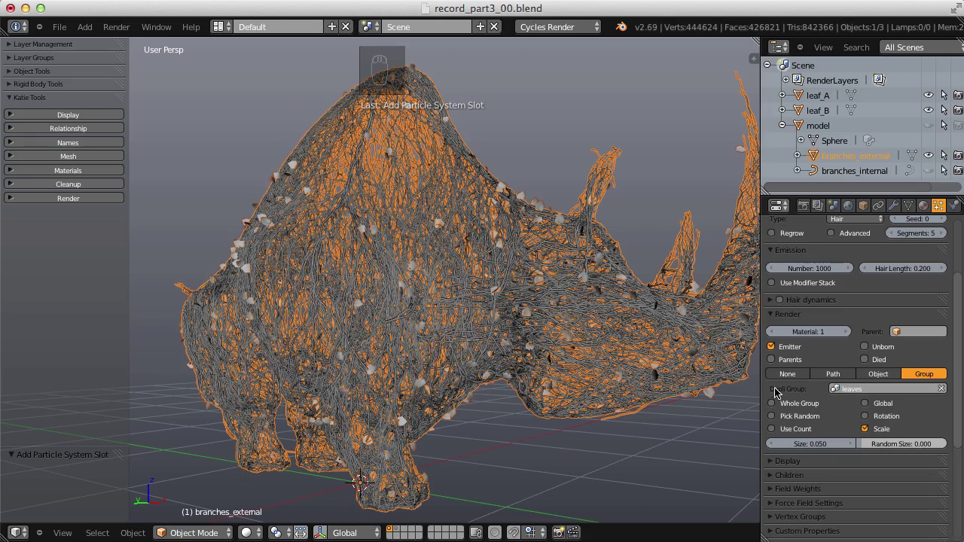
Step: Enable Pick Random for the leaves group and set the particles' random size to 0.5
{"action": "middle_click_drag", "start_coordinate": [685, 230], "coordinate": [669, 261]}
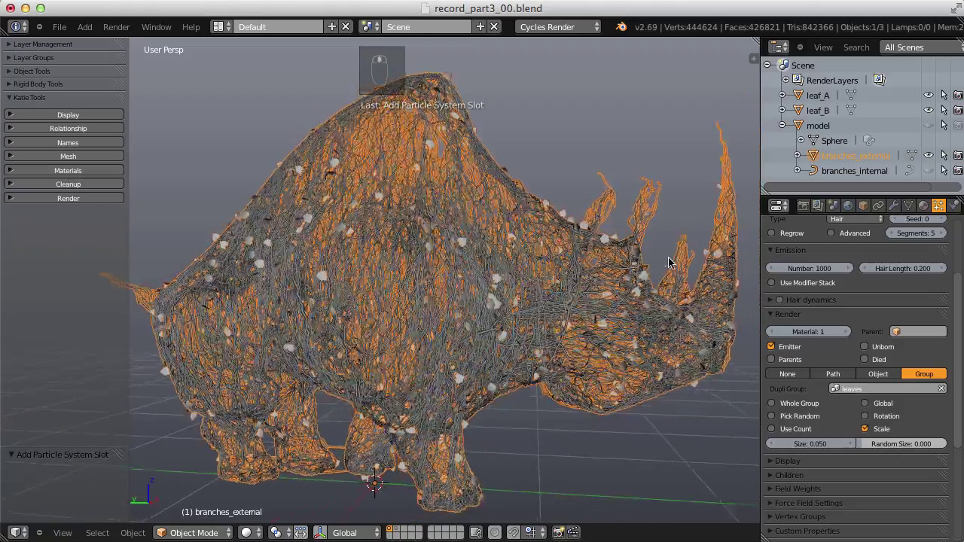
{"action": "scroll", "coordinate": [668, 261], "scroll_direction": "up", "scroll_amount": 4}
{"action": "scroll", "coordinate": [437, 314], "scroll_direction": "up", "scroll_amount": 5}
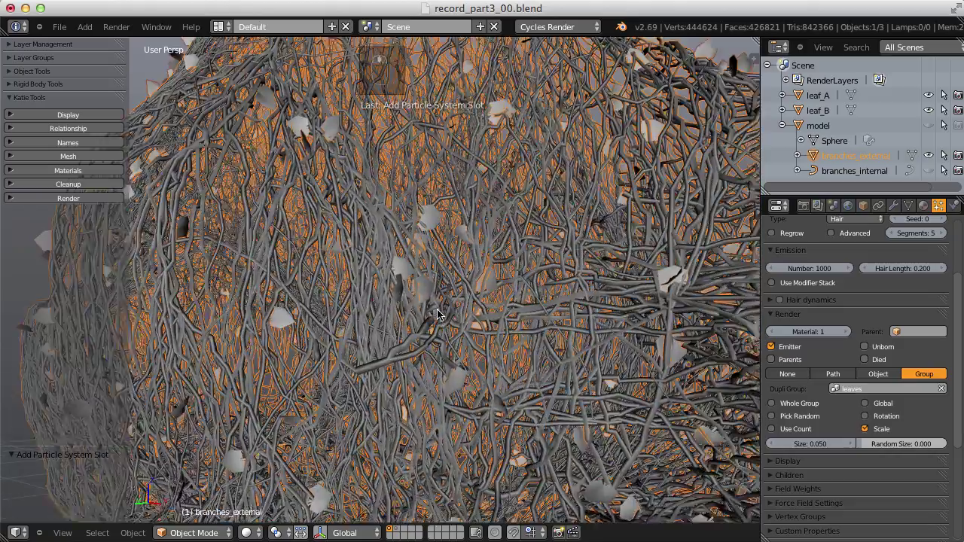
{"action": "scroll", "coordinate": [525, 310], "scroll_direction": "down", "scroll_amount": 8}
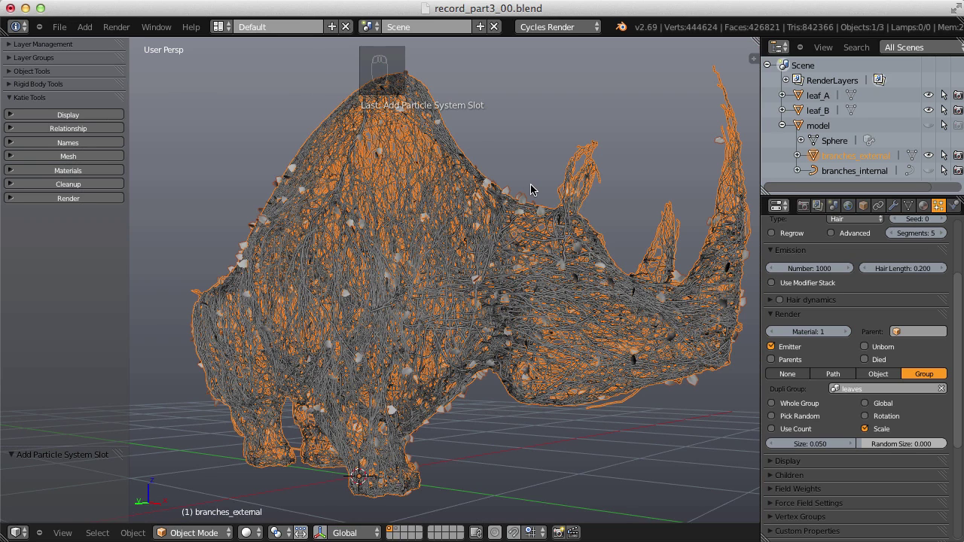
{"action": "scroll", "coordinate": [499, 197], "scroll_direction": "up", "scroll_amount": 2}
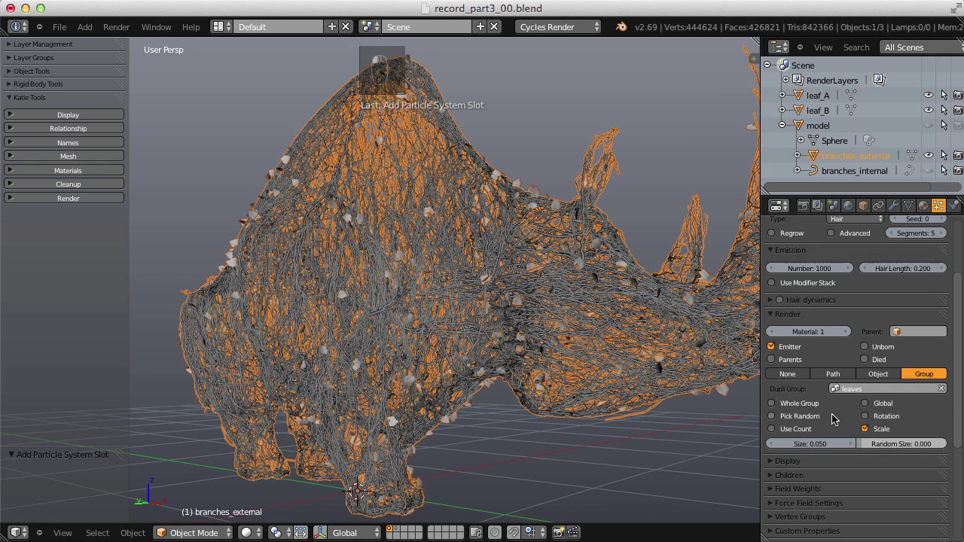
{"action": "left_click", "coordinate": [771, 417]}
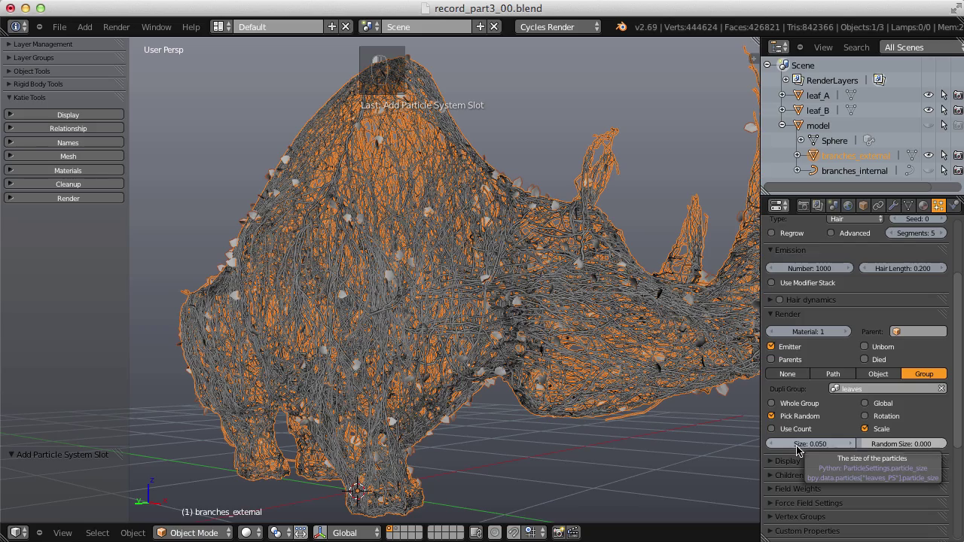
{"action": "middle_click_drag", "start_coordinate": [394, 243], "coordinate": [445, 251]}
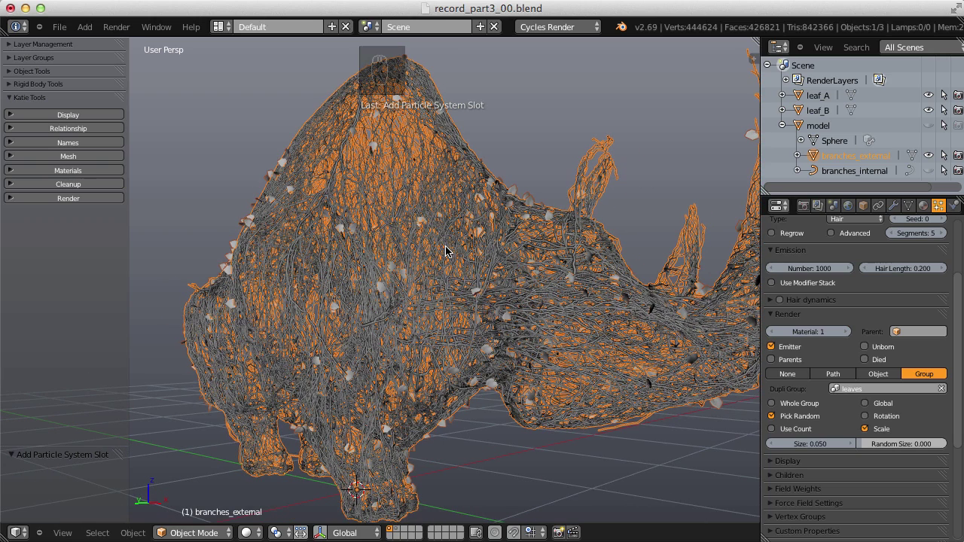
{"action": "left_click", "coordinate": [894, 447]}
{"action": "type", "text": "0.5"}
{"action": "key", "text": "Return"}
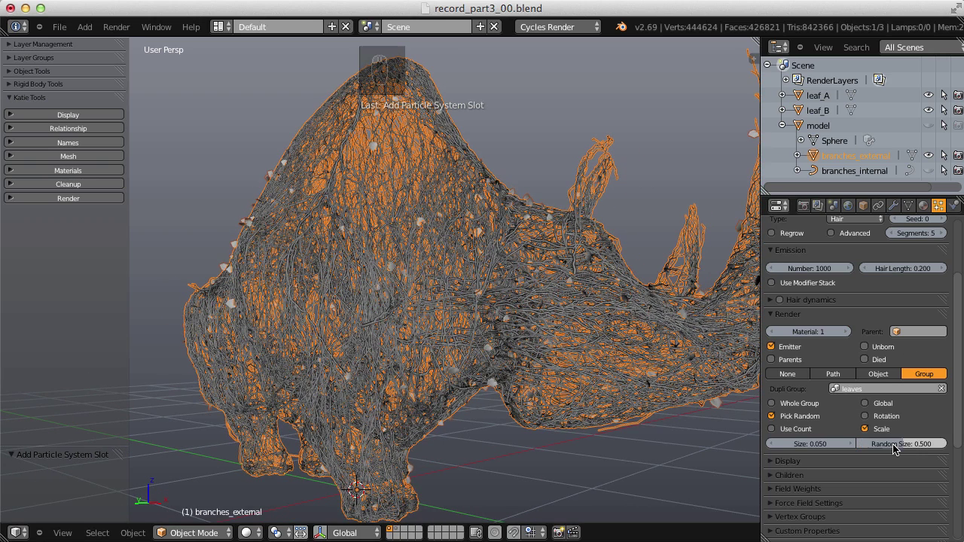
Step: Increase the leaves particle system's emission number to 10000
{"action": "mouse_move", "coordinate": [452, 234]}
{"action": "middle_mouse_down"}
{"action": "mouse_move", "coordinate": [536, 235]}
{"action": "mouse_move", "coordinate": [444, 233]}
{"action": "middle_mouse_up"}
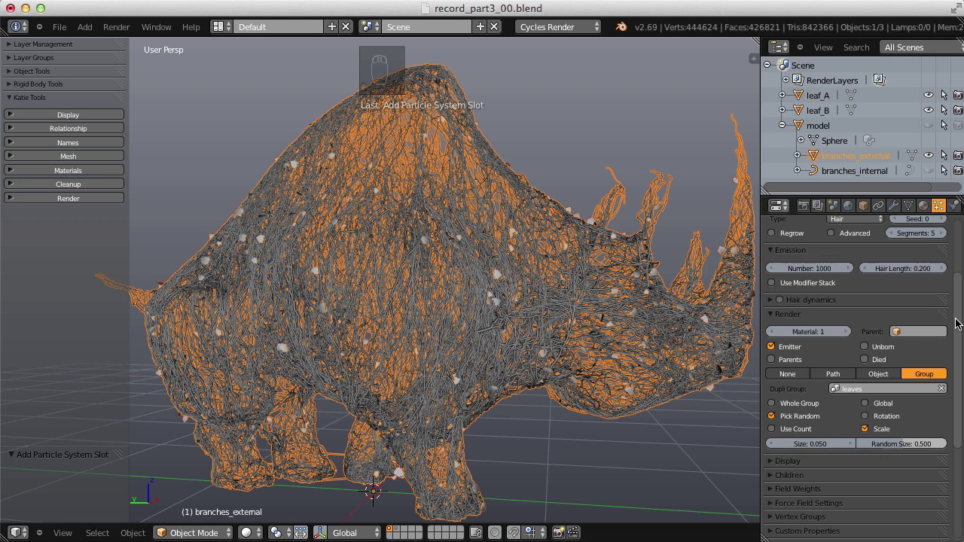
{"action": "left_click", "coordinate": [805, 269]}
{"action": "left_click", "coordinate": [805, 268]}
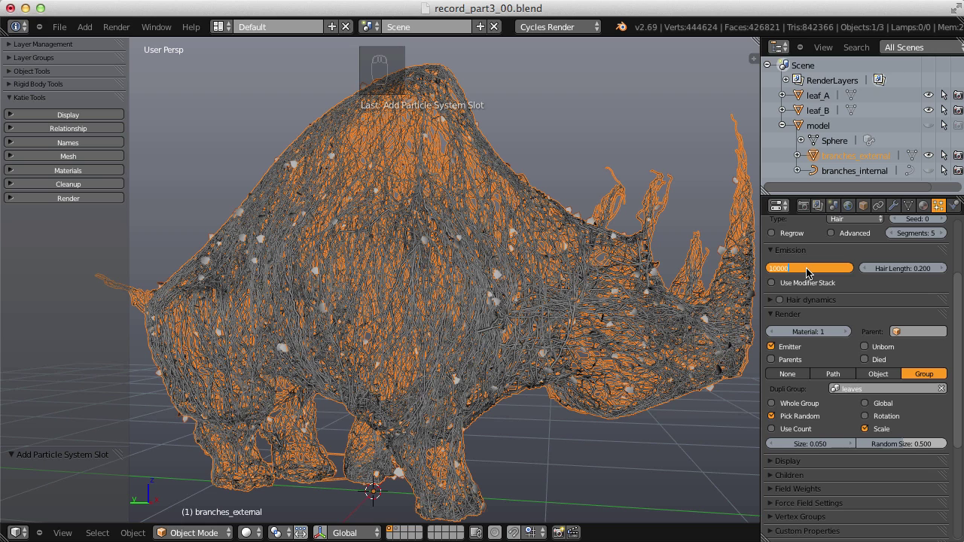
{"action": "key", "text": "Return"}
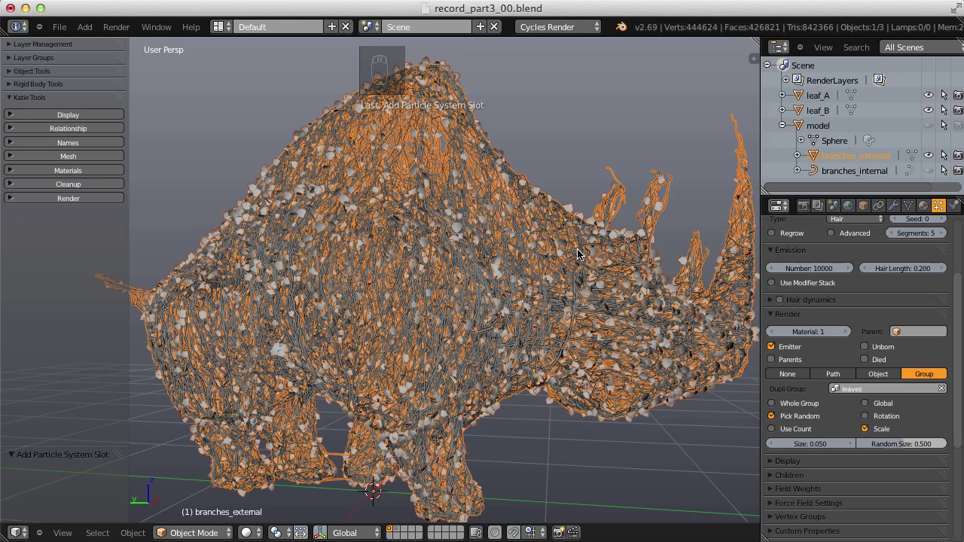
Step: Expand branches_external down to its modifiers in the Outliner and hide its particle system in the viewport
{"action": "scroll", "coordinate": [578, 255], "scroll_direction": "up", "scroll_amount": 2}
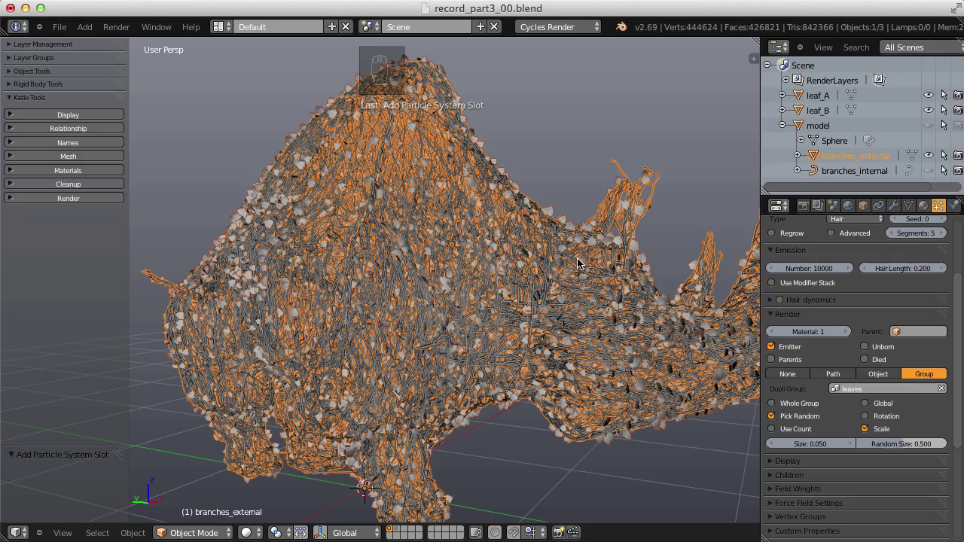
{"action": "middle_click_drag", "start_coordinate": [578, 263], "coordinate": [665, 297]}
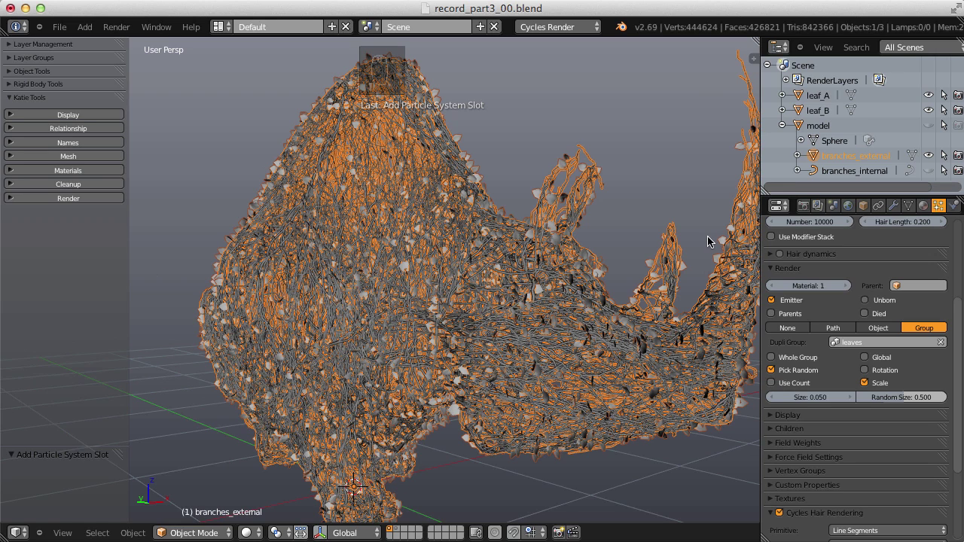
{"action": "left_click", "coordinate": [797, 155]}
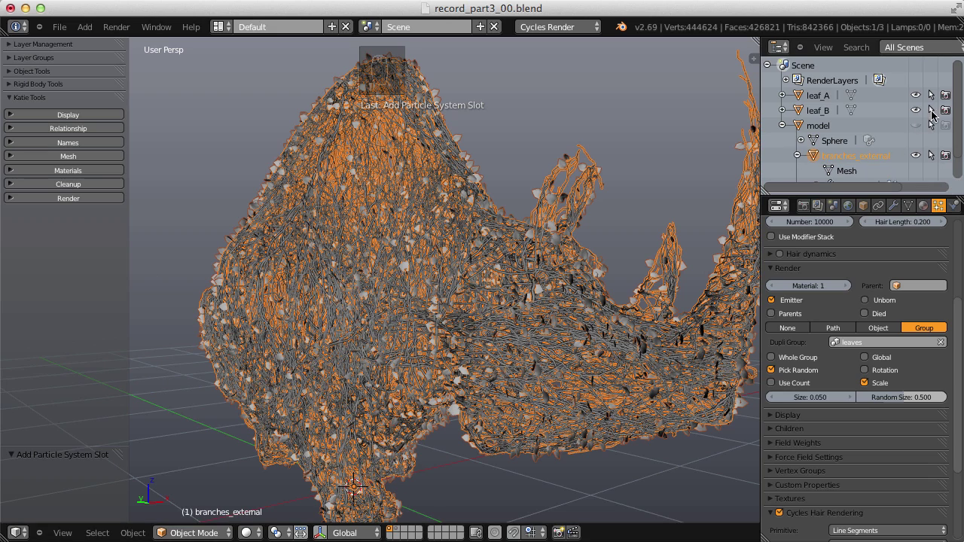
{"action": "scroll", "coordinate": [888, 121], "scroll_direction": "down", "scroll_amount": 2}
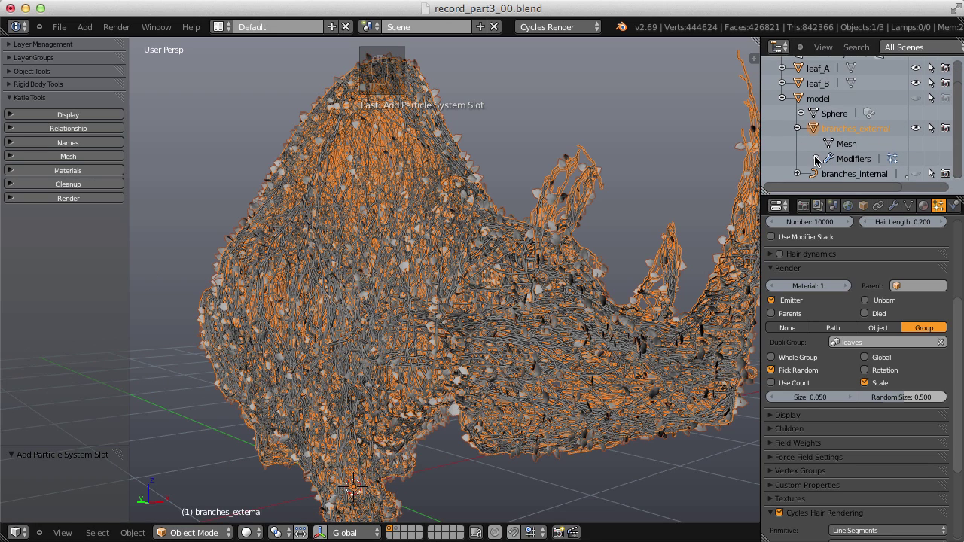
{"action": "left_click", "coordinate": [816, 158]}
{"action": "scroll", "coordinate": [862, 160], "scroll_direction": "down", "scroll_amount": 1}
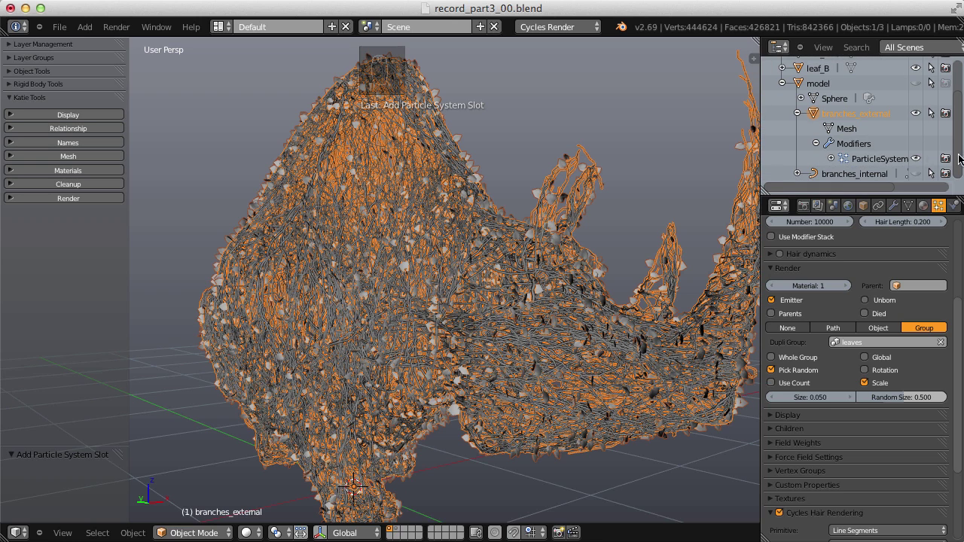
{"action": "left_click", "coordinate": [915, 161]}
Step: Deselect all objects and add a camera at the 3D cursor
{"action": "scroll", "coordinate": [527, 204], "scroll_direction": "down", "scroll_amount": 2}
{"action": "mouse_move", "coordinate": [502, 205]}
{"action": "middle_mouse_down"}
{"action": "mouse_move", "coordinate": [501, 218]}
{"action": "mouse_move", "coordinate": [604, 207]}
{"action": "mouse_move", "coordinate": [676, 183]}
{"action": "mouse_move", "coordinate": [501, 198]}
{"action": "middle_mouse_up"}
{"action": "key", "text": "a"}
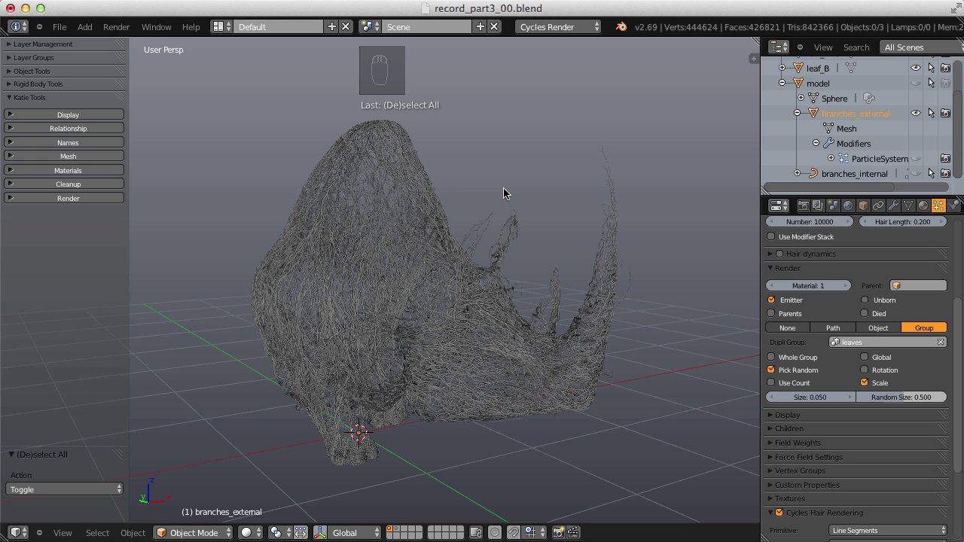
{"action": "key", "text": "shift+a"}
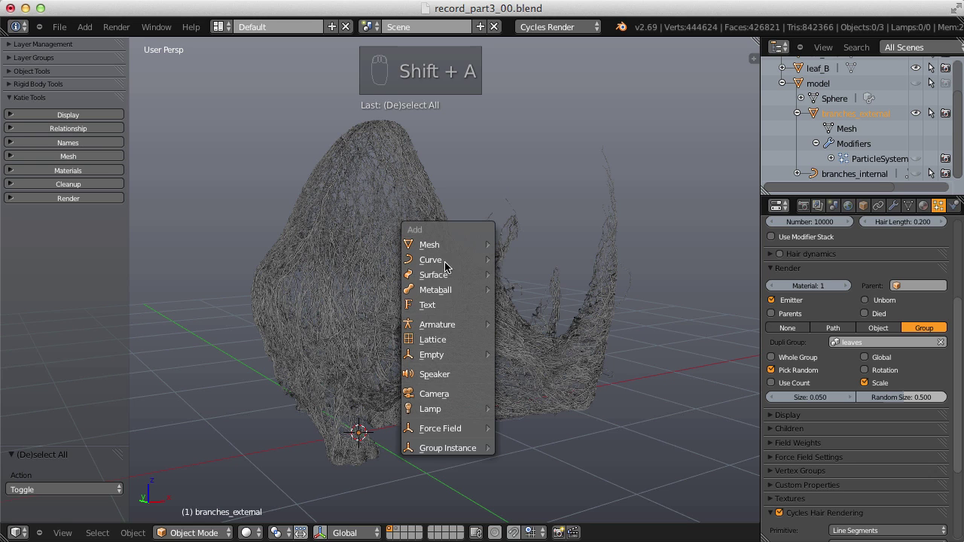
{"action": "left_click", "coordinate": [436, 395]}
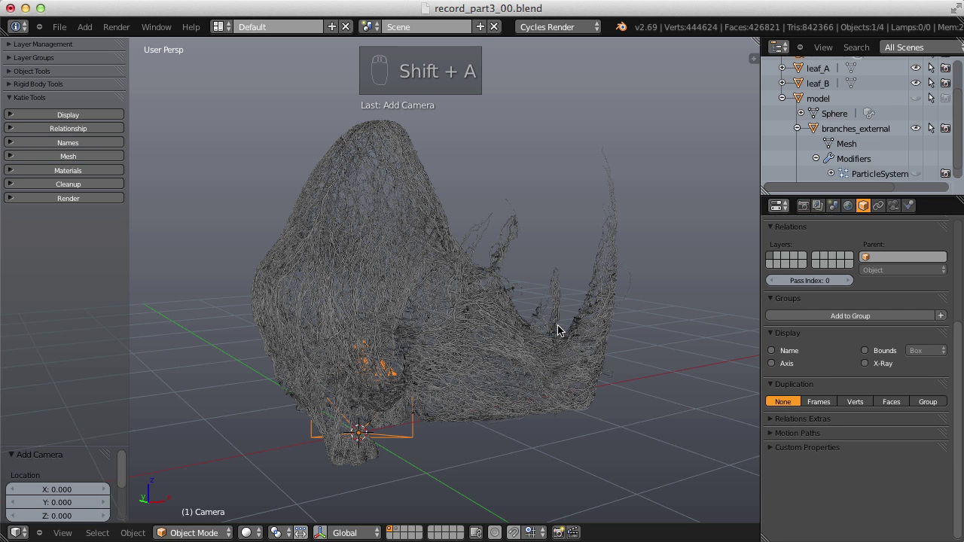
Step: Look through the new camera and turn on Lock Camera to View
{"action": "key", "text": "KP_0"}
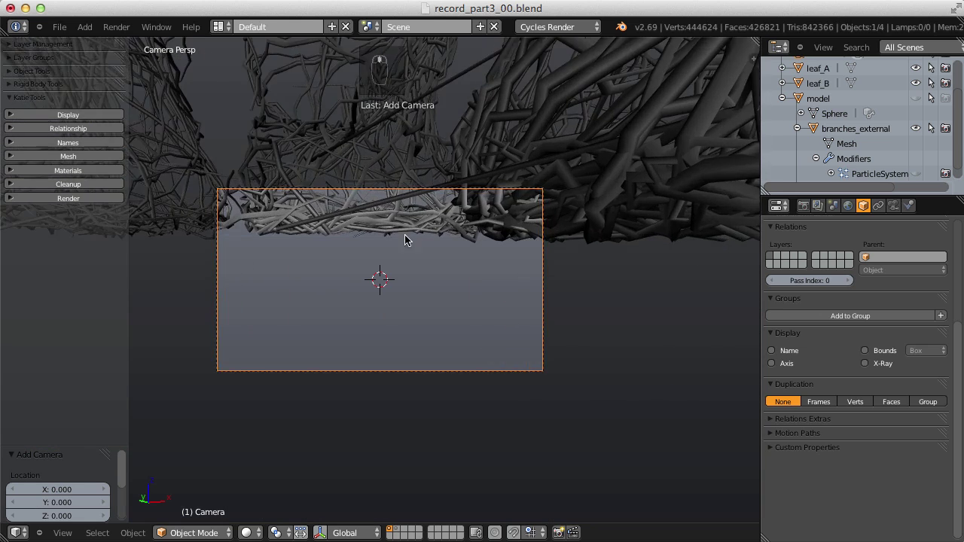
{"action": "middle_click_drag", "start_coordinate": [404, 234], "coordinate": [310, 260], "text": "ctrl"}
{"action": "middle_click_drag", "start_coordinate": [362, 235], "coordinate": [400, 233], "text": "shift"}
{"action": "key", "text": "n"}
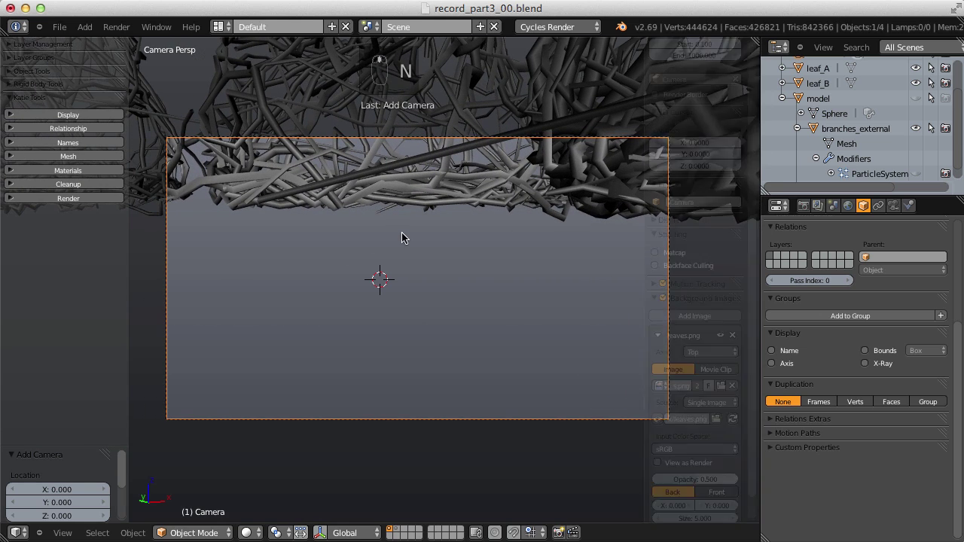
{"action": "left_click_drag", "start_coordinate": [753, 231], "coordinate": [753, 192]}
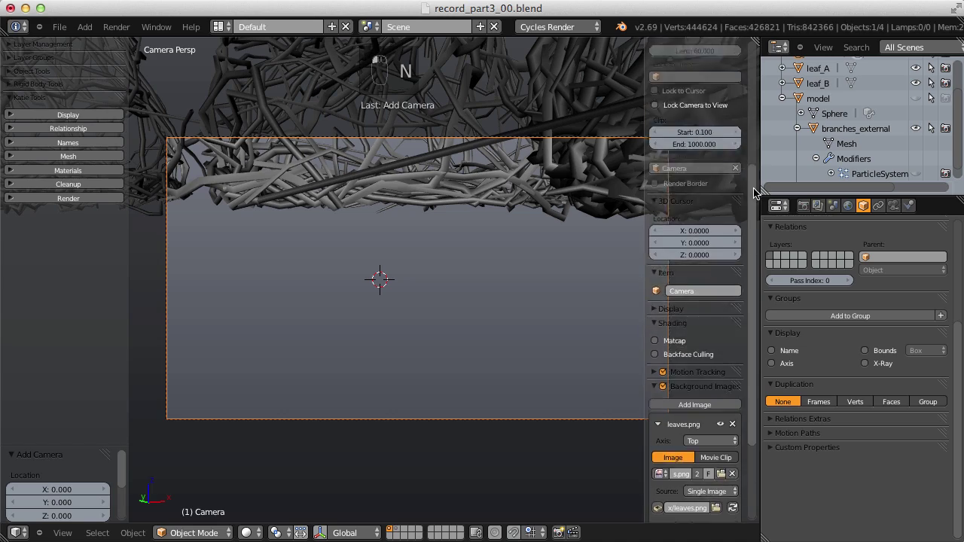
{"action": "scroll", "coordinate": [733, 107], "scroll_direction": "up", "scroll_amount": 4}
{"action": "left_click", "coordinate": [690, 220]}
Step: Frame the whole rhino in a three-quarter view inside the camera border and turn Lock Camera to View off
{"action": "middle_click_drag", "start_coordinate": [528, 245], "coordinate": [446, 186]}
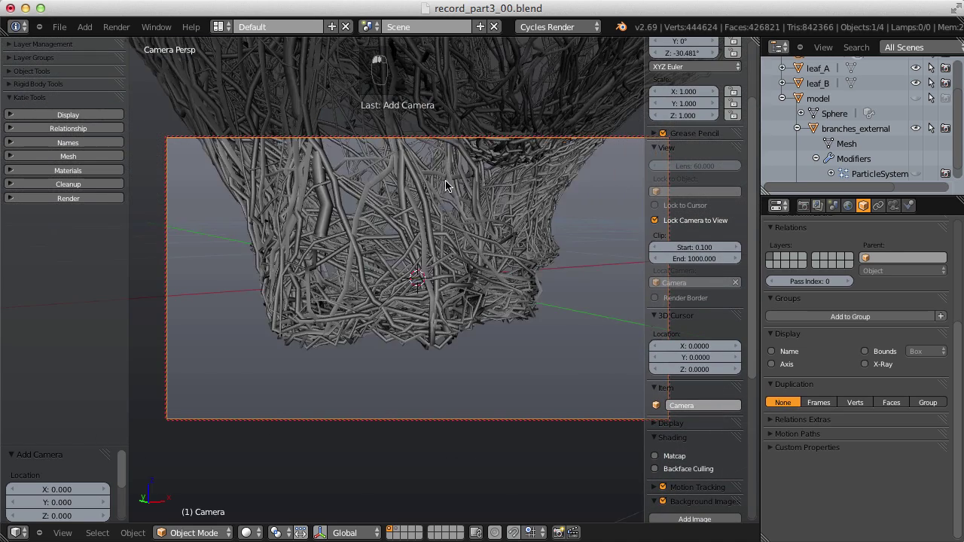
{"action": "scroll", "coordinate": [449, 182], "scroll_direction": "down", "scroll_amount": 6}
{"action": "middle_click_drag", "start_coordinate": [471, 181], "coordinate": [455, 201]}
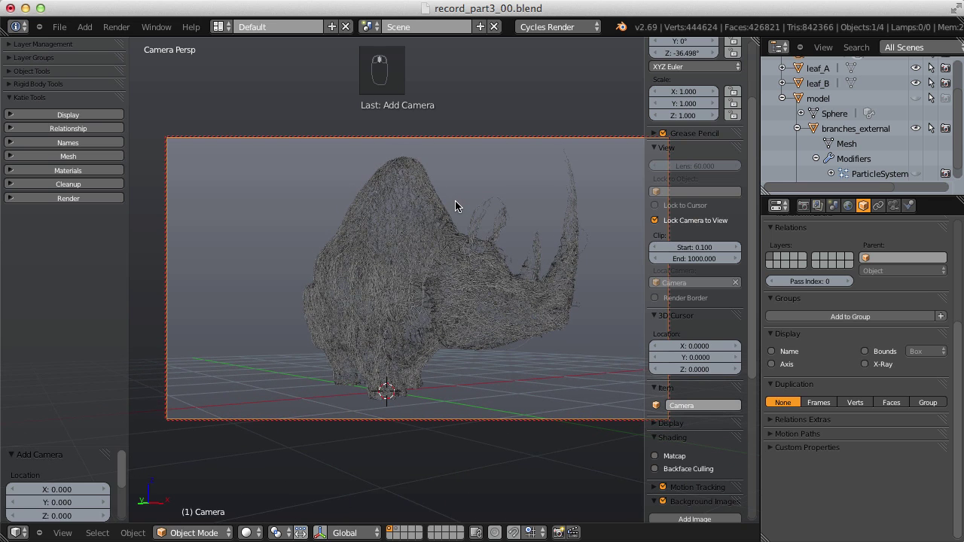
{"action": "left_click", "coordinate": [655, 220]}
{"action": "key", "text": "n"}
Step: Create a new world and assign an Environment Texture to its background color
{"action": "left_click", "coordinate": [847, 206]}
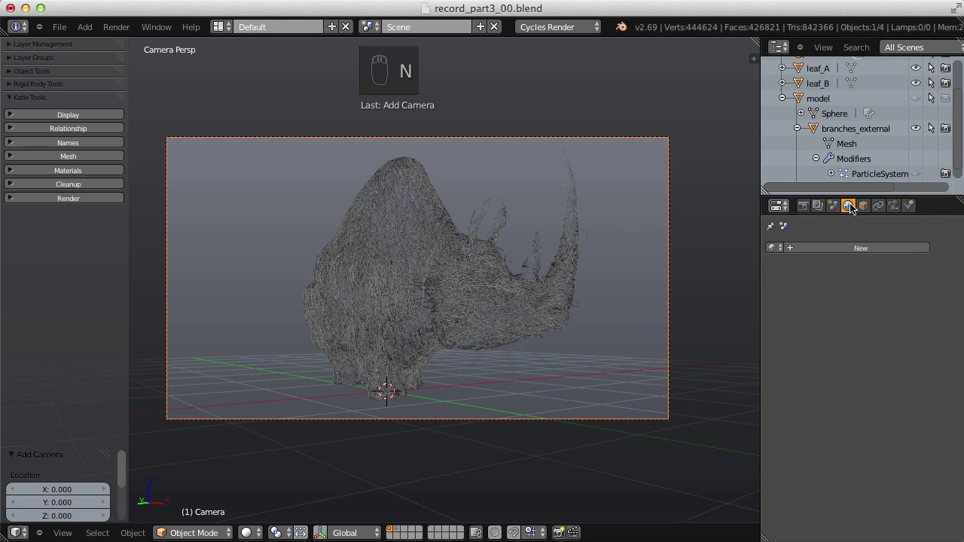
{"action": "left_click", "coordinate": [842, 251]}
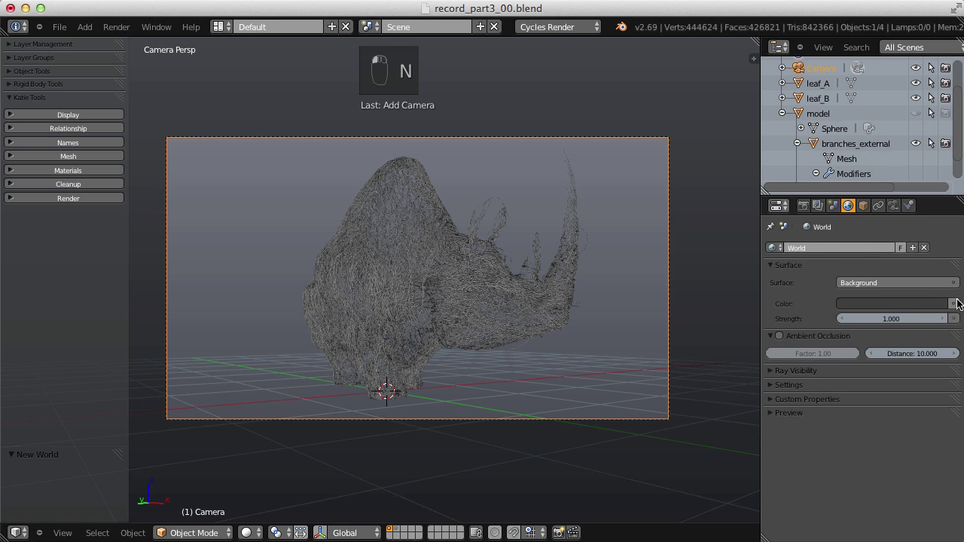
{"action": "left_click", "coordinate": [953, 303]}
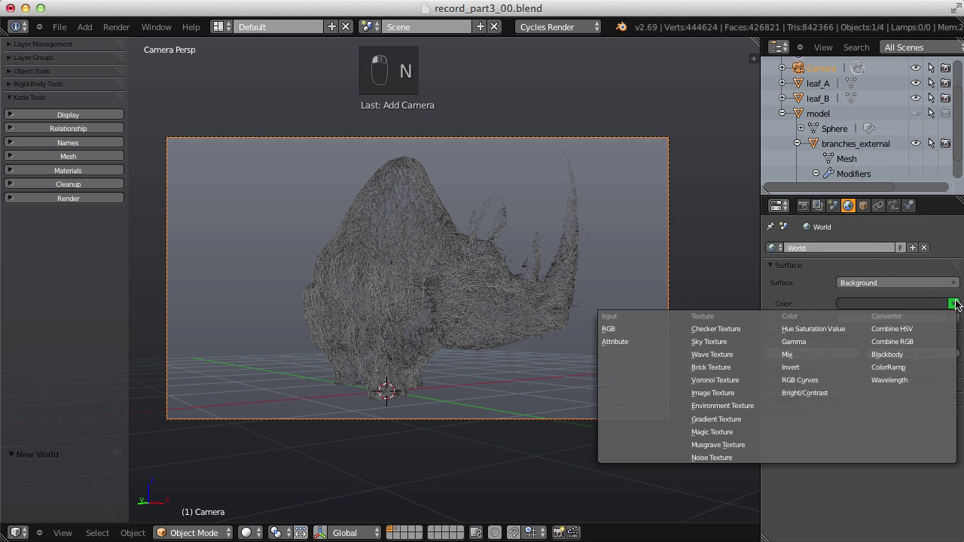
{"action": "left_click", "coordinate": [719, 406]}
Step: Load nature_lush_001_L.jpg from Data II/CG/Library/Textures/CC/source/env as the world's environment image, browsing the folder with thumbnails
{"action": "left_click", "coordinate": [909, 317]}
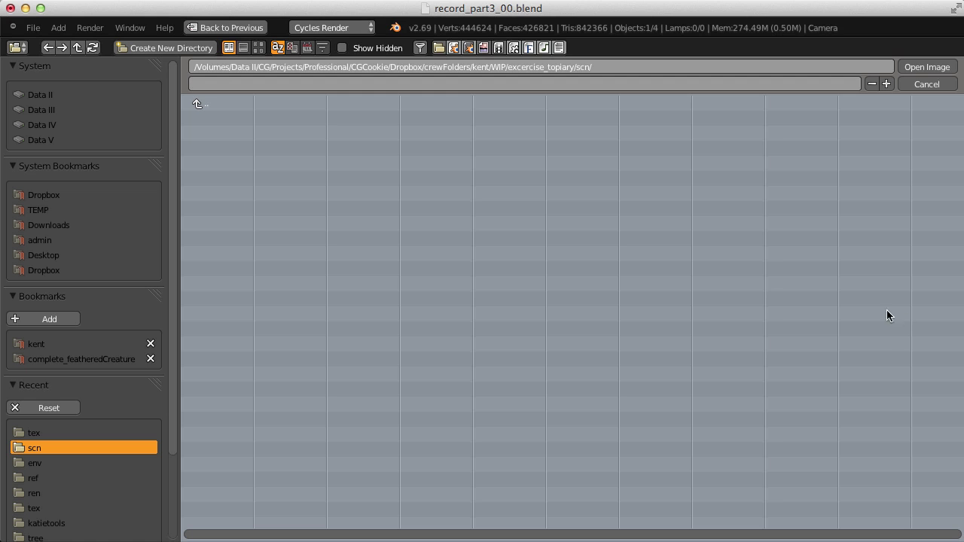
{"action": "left_click", "coordinate": [39, 94]}
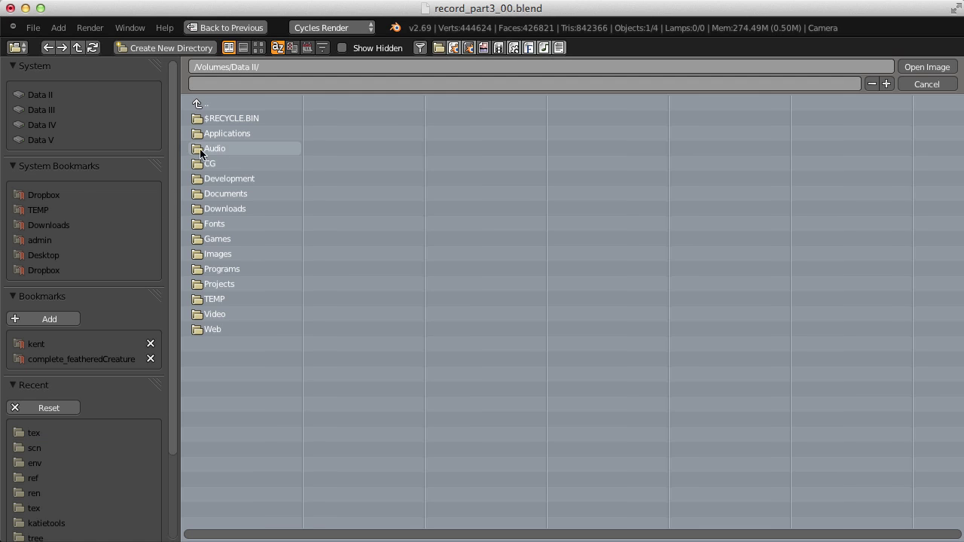
{"action": "left_click", "coordinate": [221, 164]}
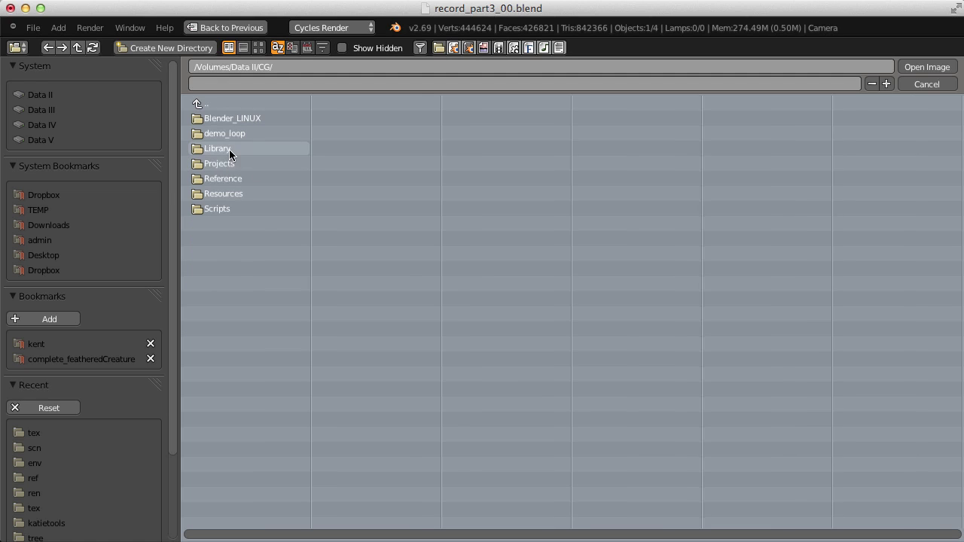
{"action": "left_click", "coordinate": [229, 149]}
{"action": "left_click", "coordinate": [230, 179]}
{"action": "left_click", "coordinate": [226, 133]}
{"action": "left_click", "coordinate": [231, 118]}
{"action": "left_click", "coordinate": [236, 131]}
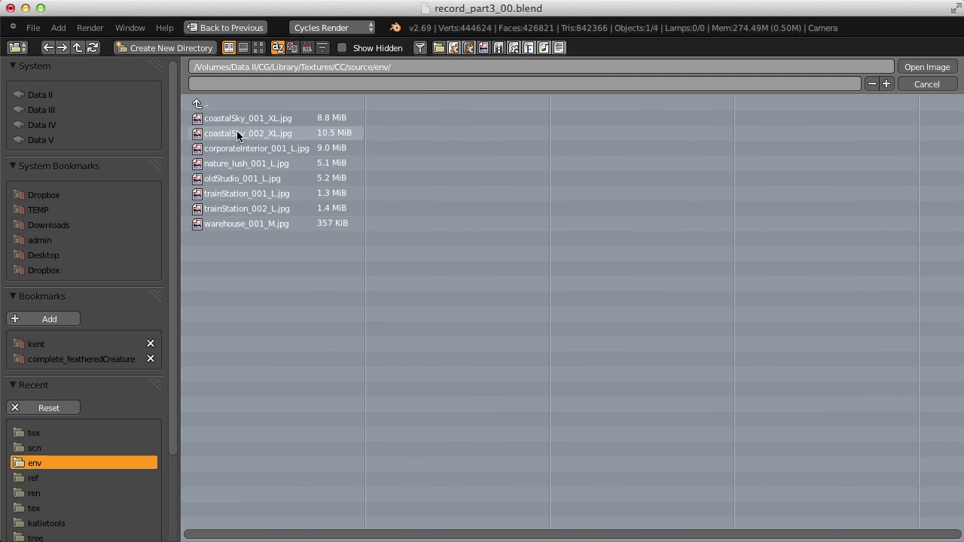
{"action": "left_click", "coordinate": [259, 48]}
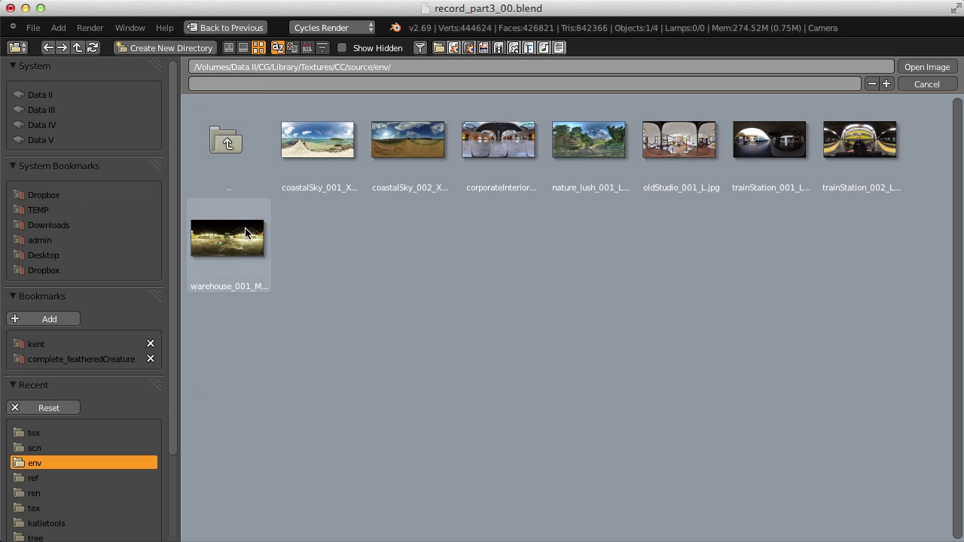
{"action": "double_click", "coordinate": [599, 145]}
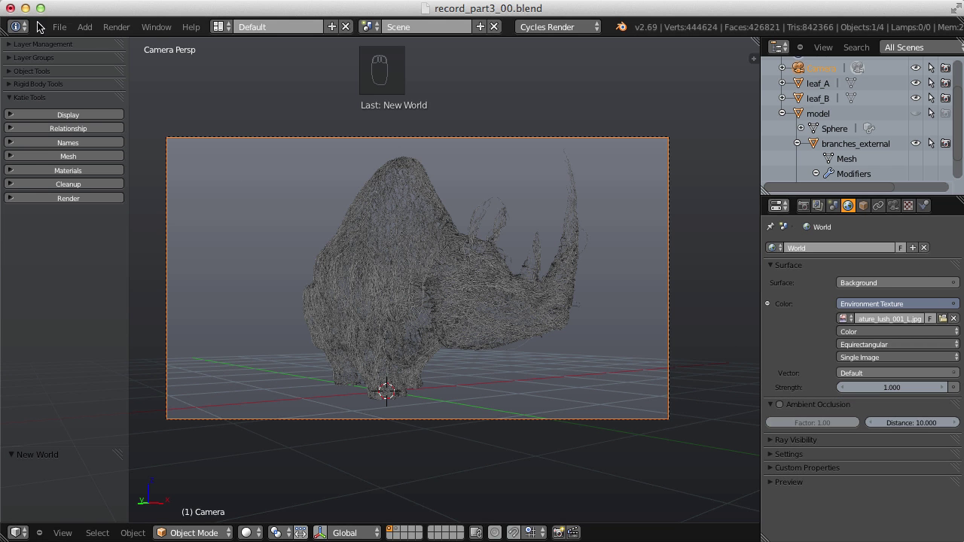
Step: Save the scene as a new incremental file, record_part3_01.blend
{"action": "left_click", "coordinate": [58, 26]}
{"action": "left_click", "coordinate": [68, 137]}
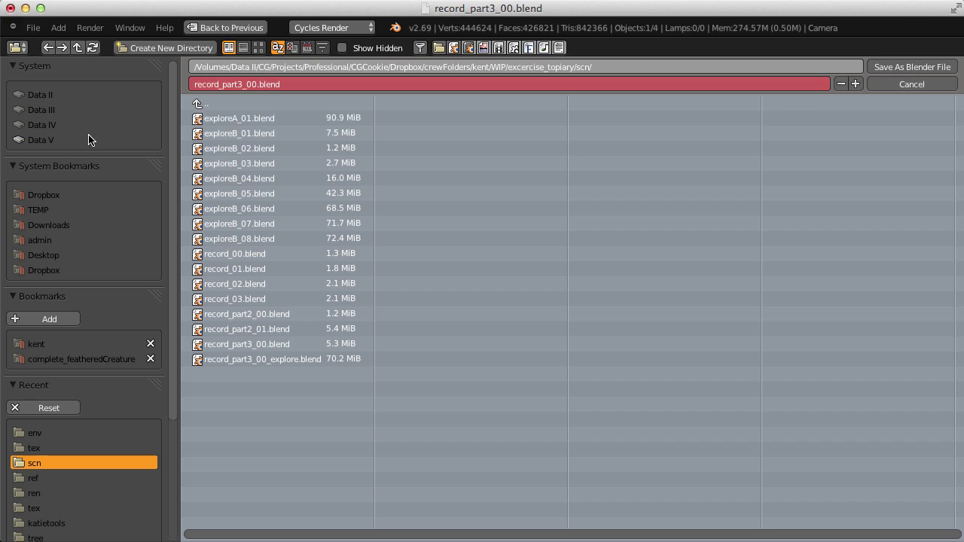
{"action": "left_click", "coordinate": [854, 84]}
{"action": "left_click", "coordinate": [897, 68]}
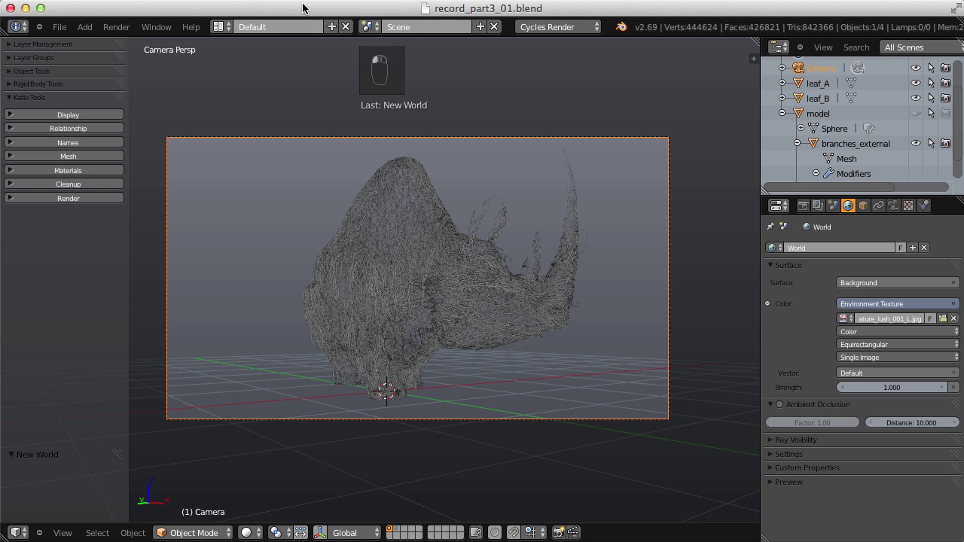
Step: Make a test render of the rhino with the environment background and return to the 3D view
{"action": "left_click", "coordinate": [116, 26]}
{"action": "left_click", "coordinate": [124, 39]}
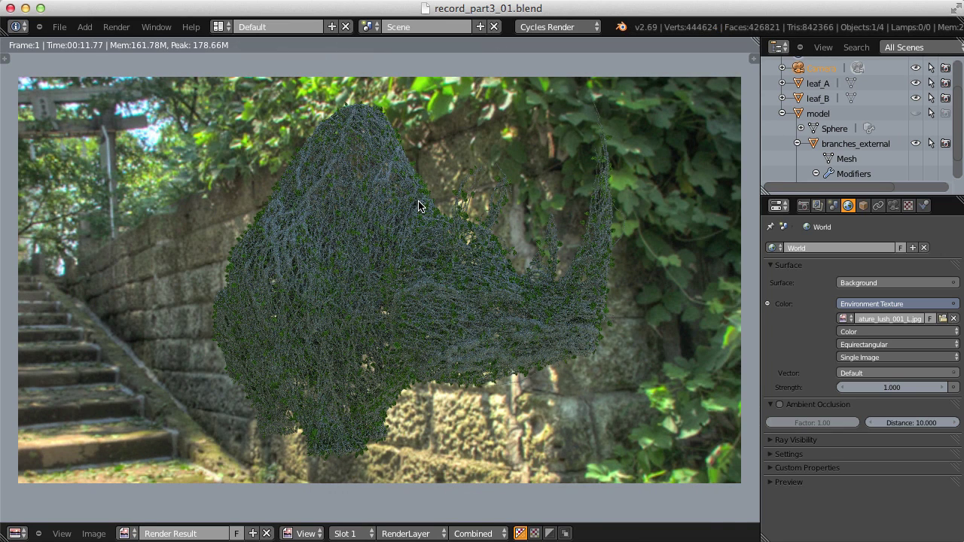
{"action": "key", "text": "Escape"}
Step: Set the Cycles render samples to 100 in the render settings
{"action": "left_click", "coordinate": [803, 205]}
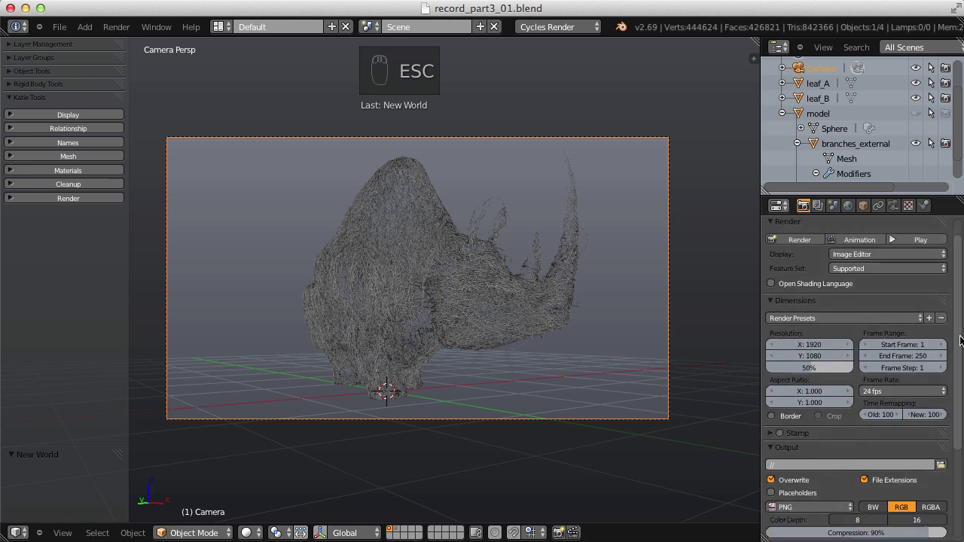
{"action": "scroll", "coordinate": [960, 341], "scroll_direction": "down", "scroll_amount": 5}
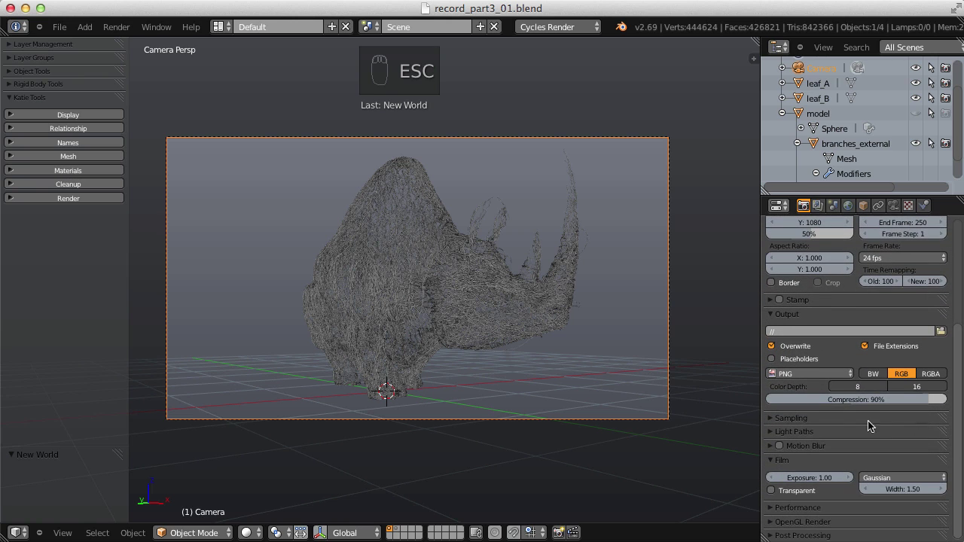
{"action": "left_click", "coordinate": [791, 418]}
{"action": "scroll", "coordinate": [960, 345], "scroll_direction": "down", "scroll_amount": 3}
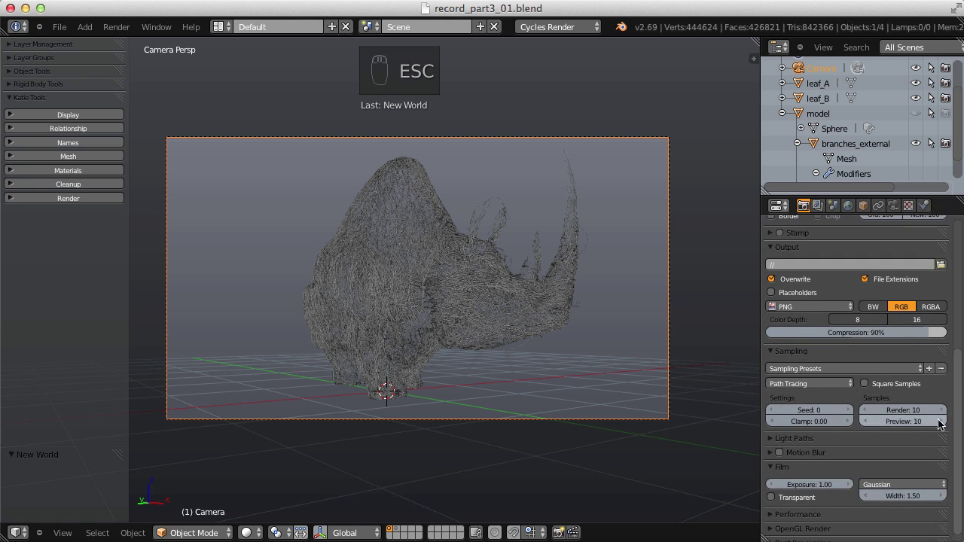
{"action": "left_click", "coordinate": [907, 413]}
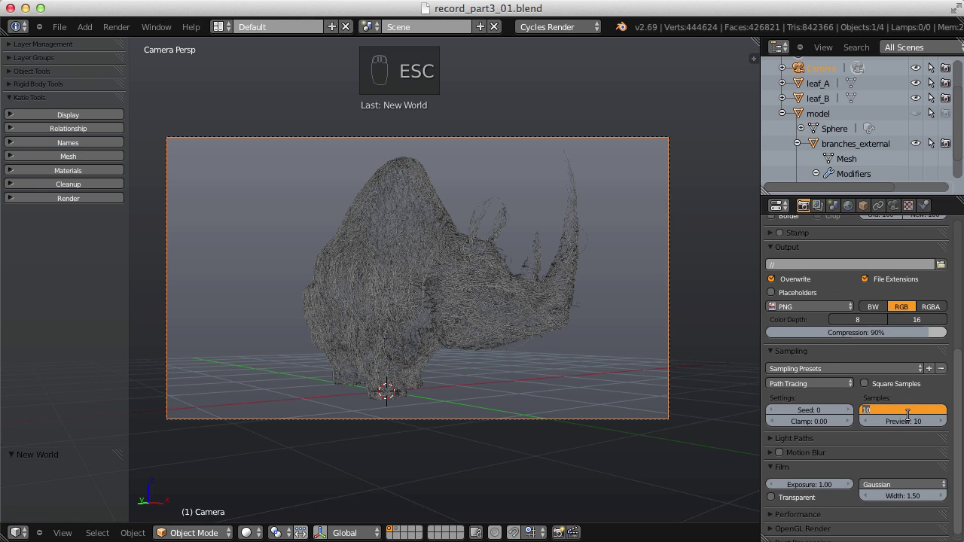
{"action": "key", "text": "Return"}
Step: Set the light path bounces to a maximum of 3 and a minimum of 1, and enable No Caustics
{"action": "left_click", "coordinate": [796, 440]}
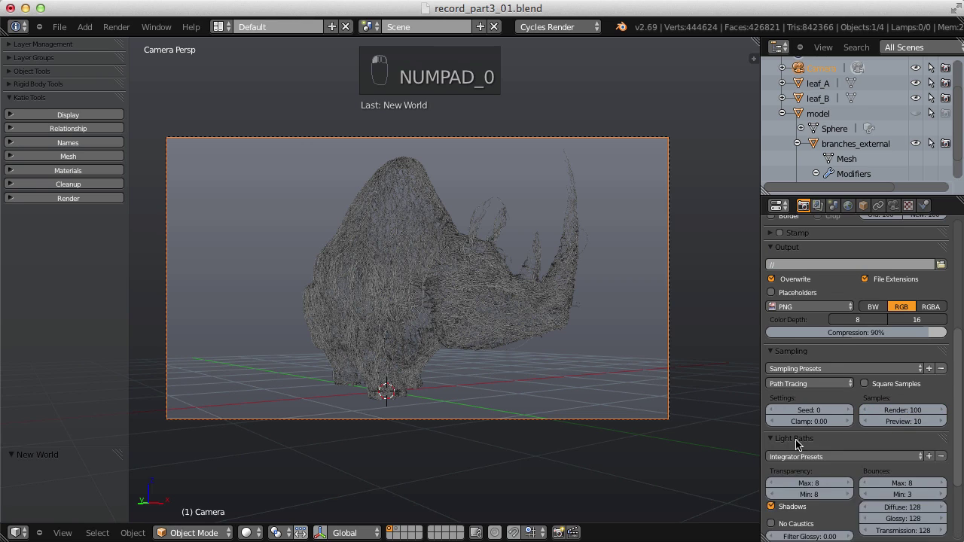
{"action": "scroll", "coordinate": [895, 427], "scroll_direction": "down", "scroll_amount": 3}
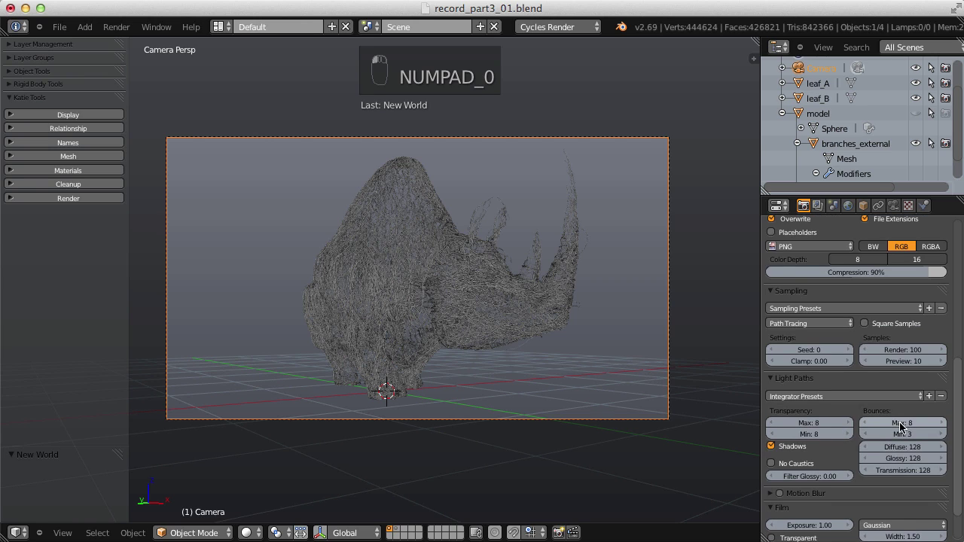
{"action": "left_click", "coordinate": [903, 423]}
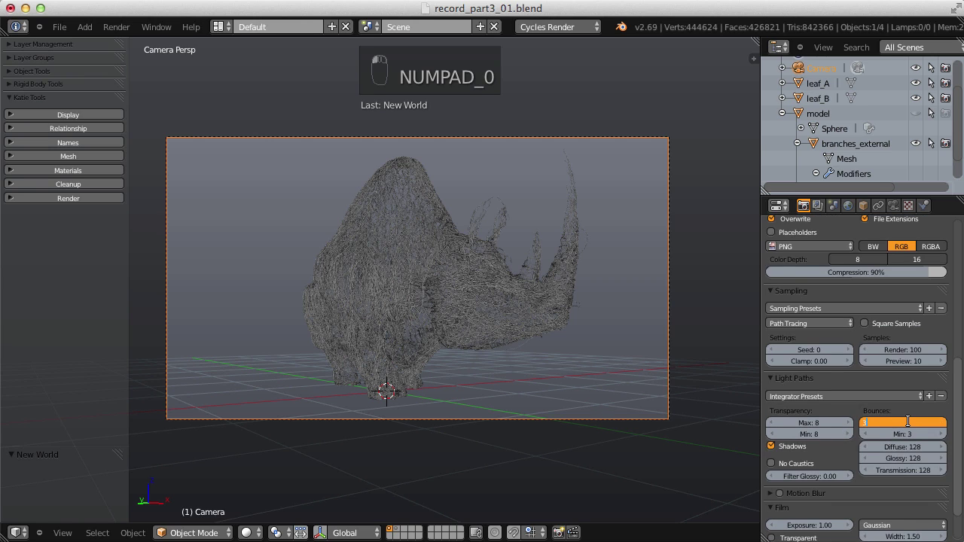
{"action": "type", "text": "3"}
{"action": "key", "text": "Tab"}
{"action": "type", "text": "1"}
{"action": "key", "text": "Return"}
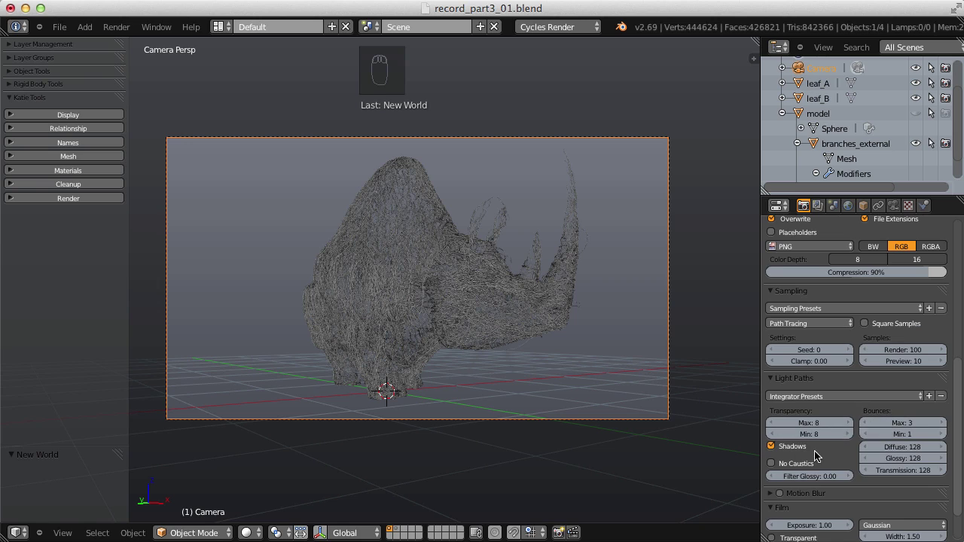
{"action": "left_click", "coordinate": [769, 463]}
{"action": "scroll", "coordinate": [883, 424], "scroll_direction": "down", "scroll_amount": 2}
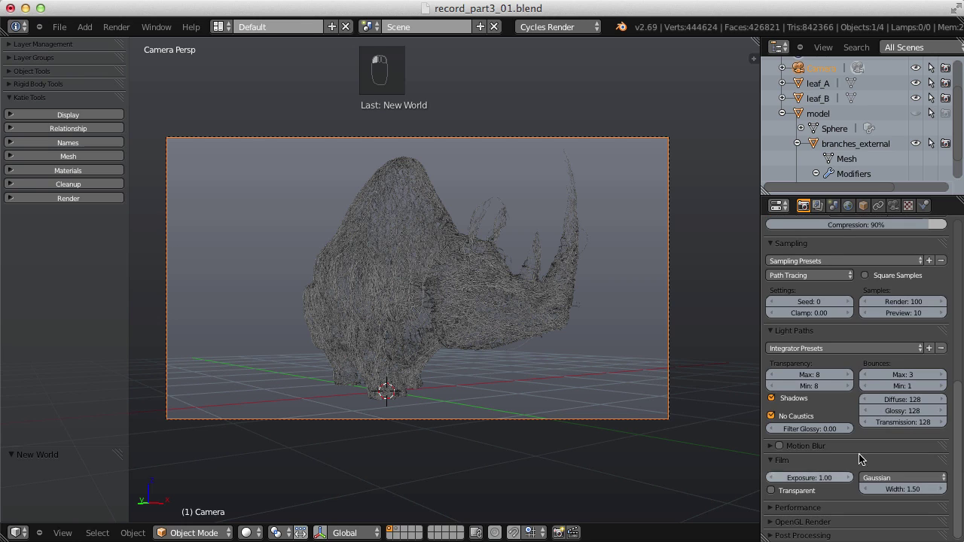
Step: Set the render tile size to 32 by 32 in the performance settings
{"action": "scroll", "coordinate": [853, 472], "scroll_direction": "down", "scroll_amount": 5}
{"action": "left_click", "coordinate": [801, 469]}
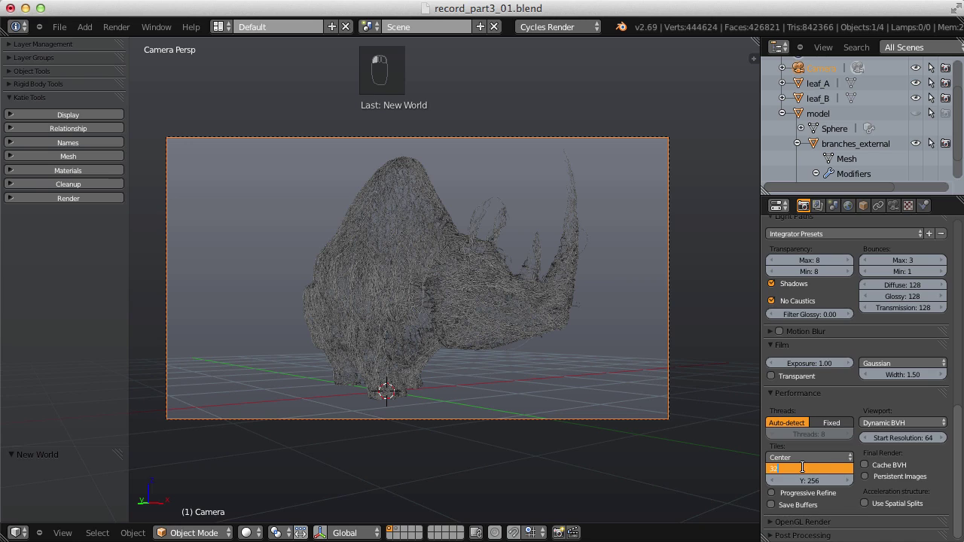
{"action": "key", "text": "Tab"}
{"action": "type", "text": "32"}
{"action": "key", "text": "Return"}
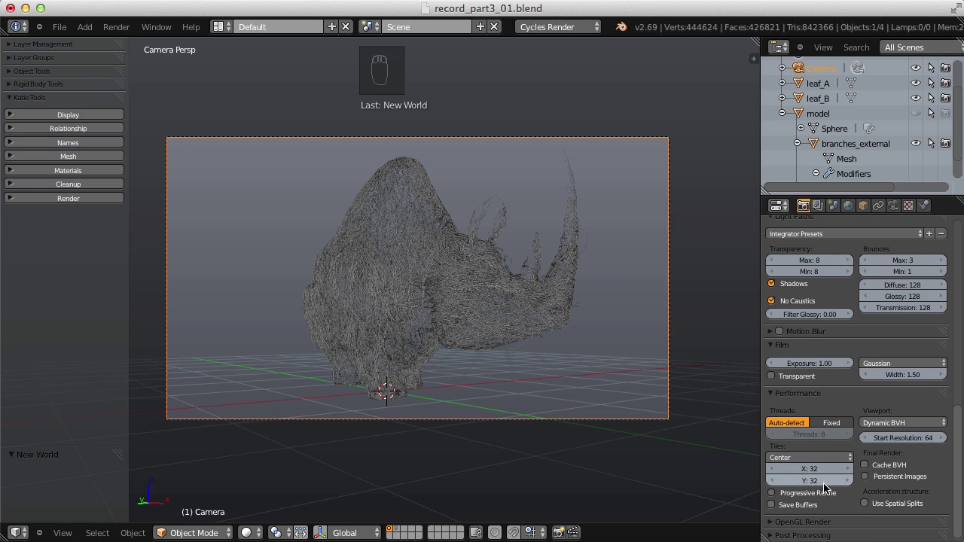
Step: Make the film background transparent and render the image again
{"action": "left_click", "coordinate": [769, 376]}
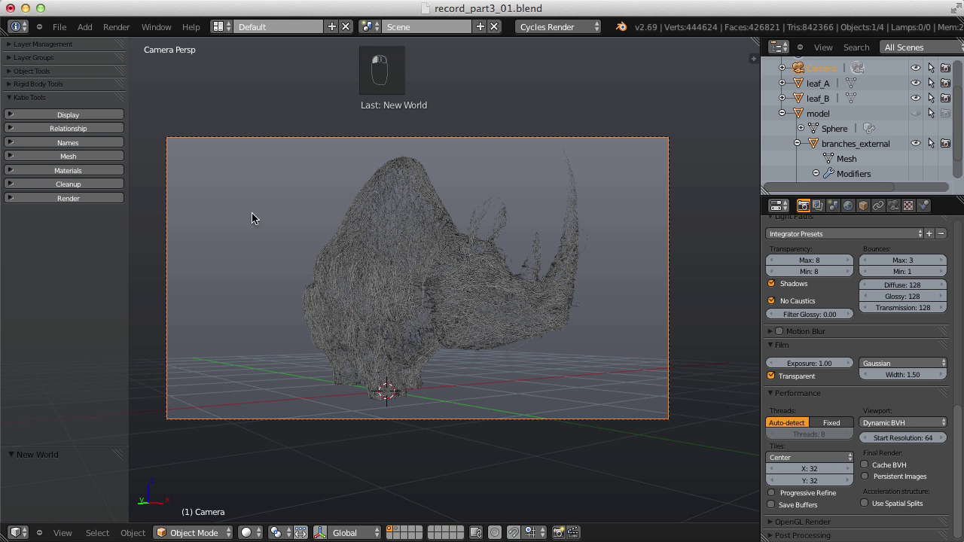
{"action": "left_click", "coordinate": [115, 27]}
{"action": "left_click", "coordinate": [122, 41]}
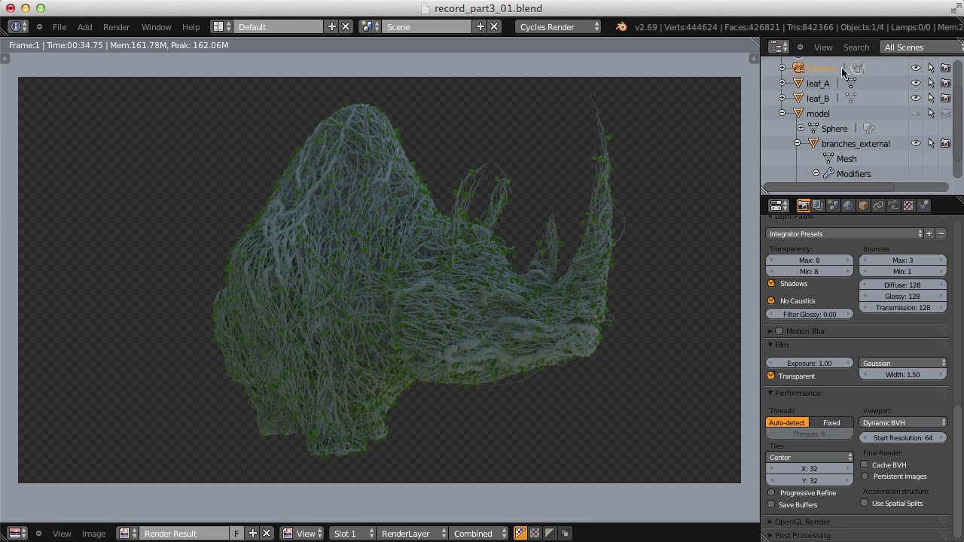
Step: Set the emission number of the leaves particle system on branches_external to 100000
{"action": "scroll", "coordinate": [847, 83], "scroll_direction": "up", "scroll_amount": 3}
{"action": "scroll", "coordinate": [960, 88], "scroll_direction": "down", "scroll_amount": 3}
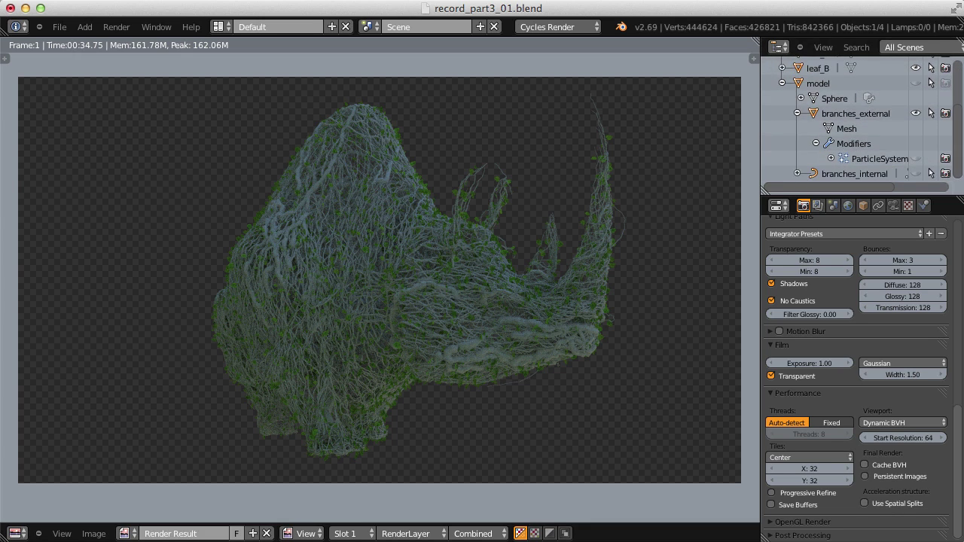
{"action": "left_click", "coordinate": [865, 160]}
{"action": "left_click", "coordinate": [952, 205]}
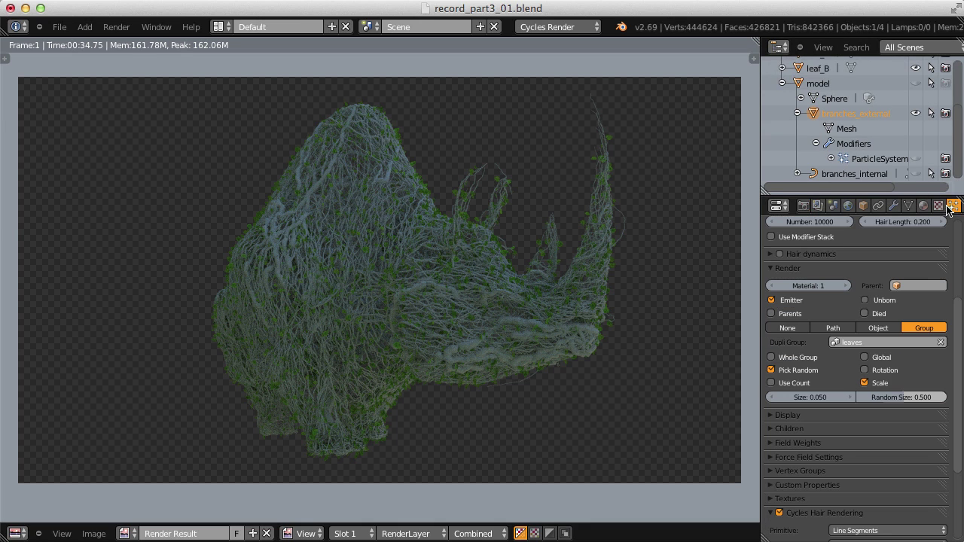
{"action": "scroll", "coordinate": [960, 231], "scroll_direction": "up", "scroll_amount": 5}
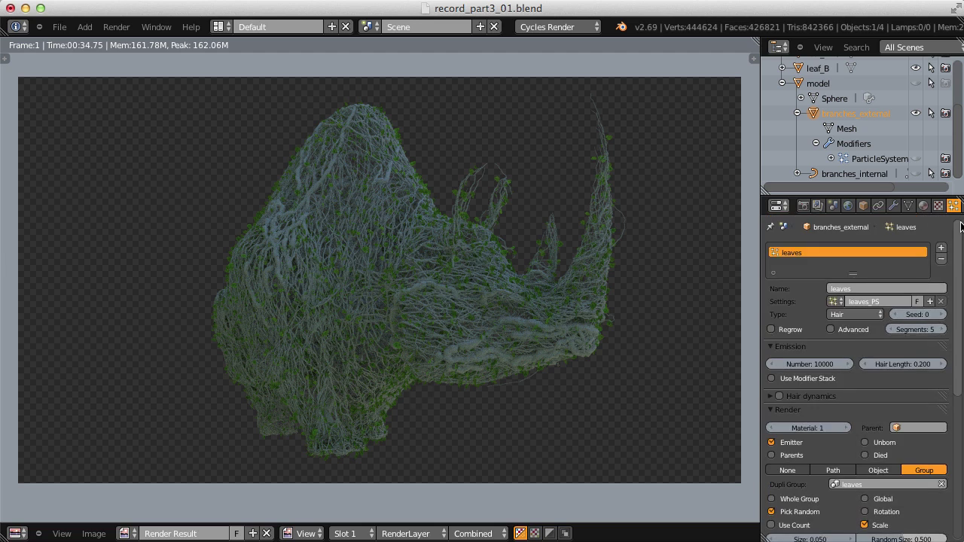
{"action": "scroll", "coordinate": [961, 226], "scroll_direction": "down", "scroll_amount": 2}
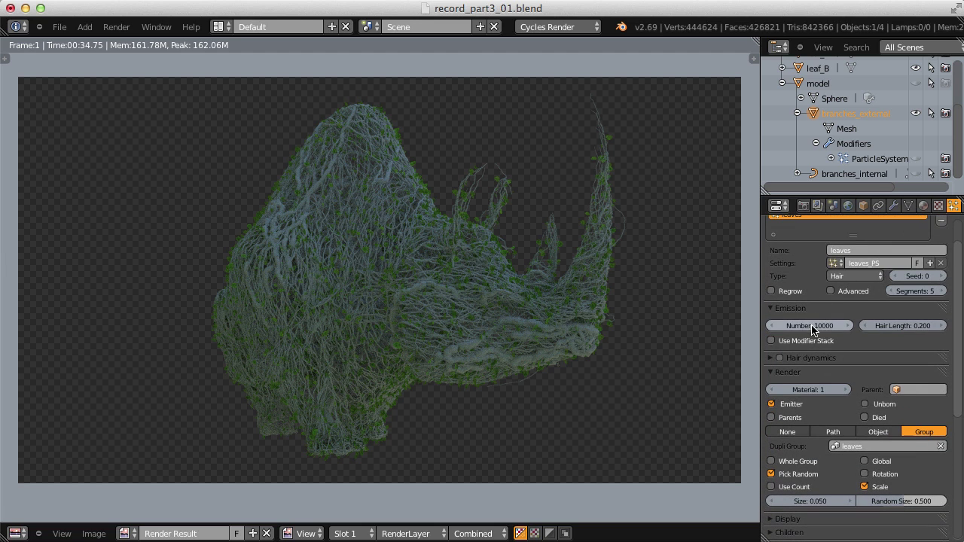
{"action": "left_click", "coordinate": [810, 327]}
{"action": "left_click", "coordinate": [814, 323]}
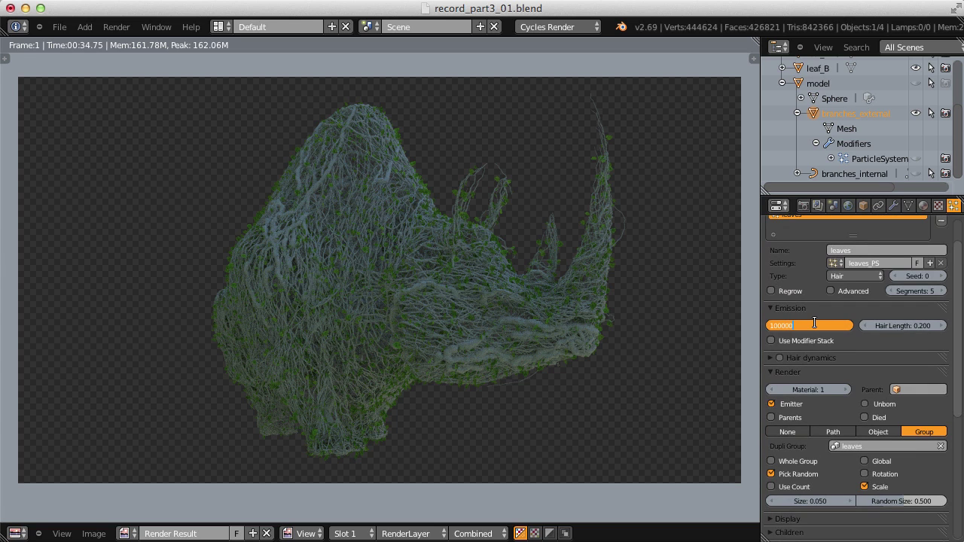
{"action": "key", "text": "Return"}
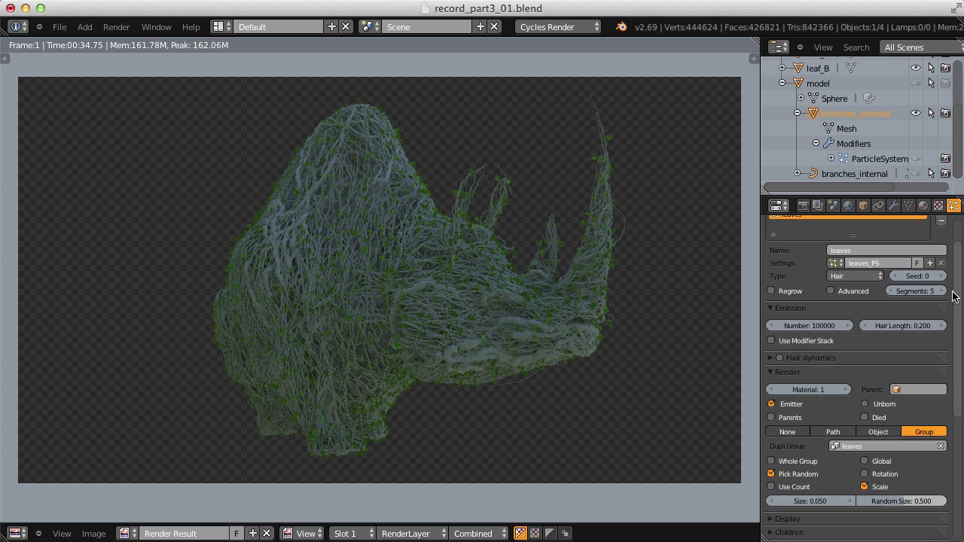
Step: Give the leaves particle system Interpolated children with a render amount of 10
{"action": "scroll", "coordinate": [801, 326], "scroll_direction": "down", "scroll_amount": 7}
{"action": "left_click", "coordinate": [787, 326]}
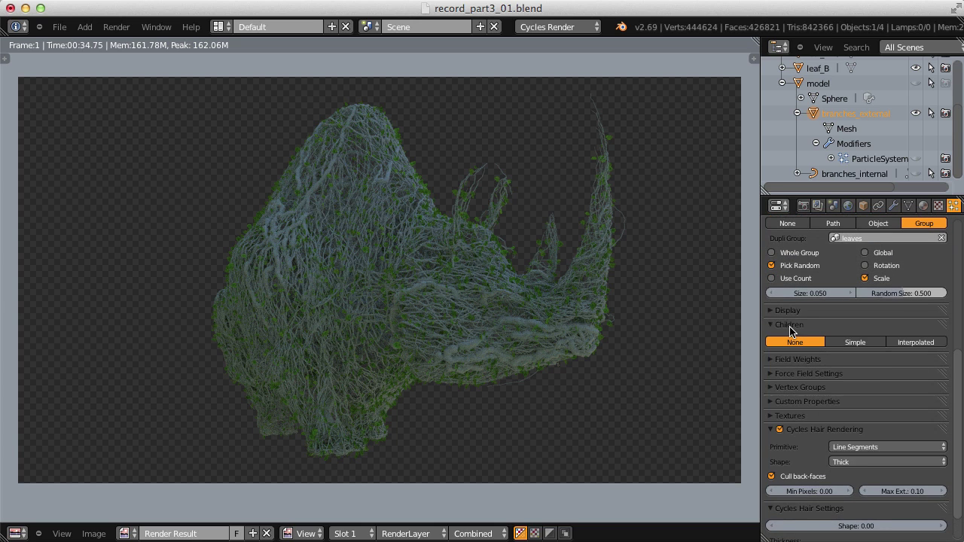
{"action": "left_click", "coordinate": [907, 344]}
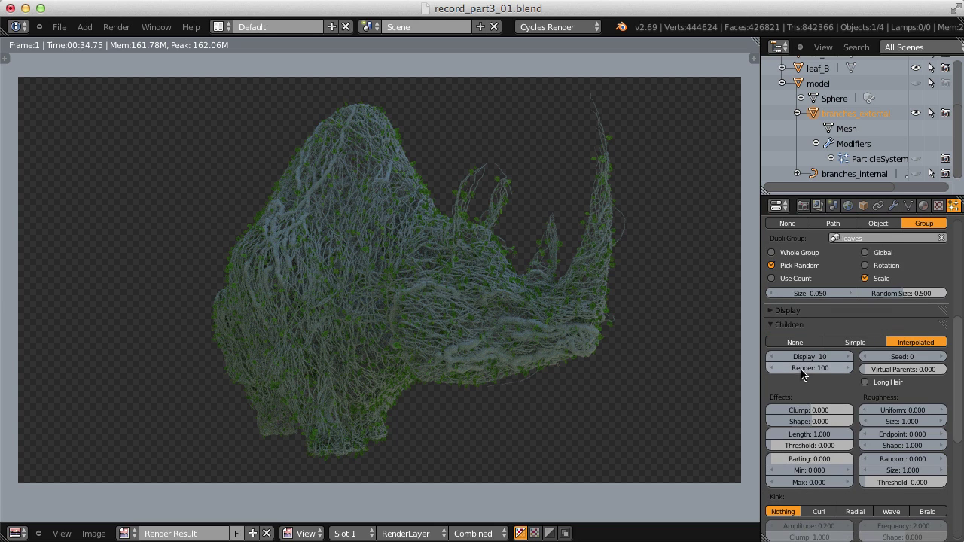
{"action": "left_click", "coordinate": [829, 369]}
{"action": "type", "text": "10"}
{"action": "key", "text": "Return"}
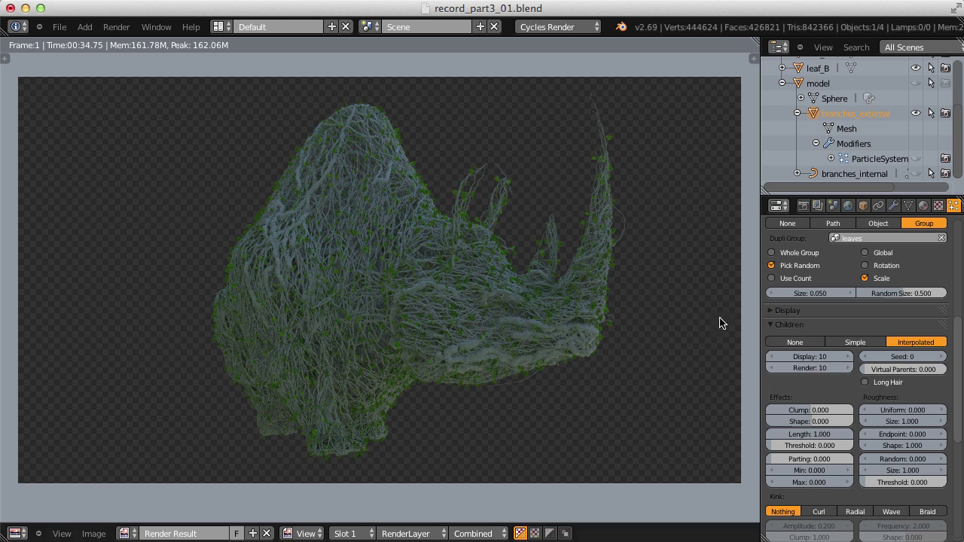
Step: Switch the render result to Slot 2 and render the image there
{"action": "left_click", "coordinate": [115, 28]}
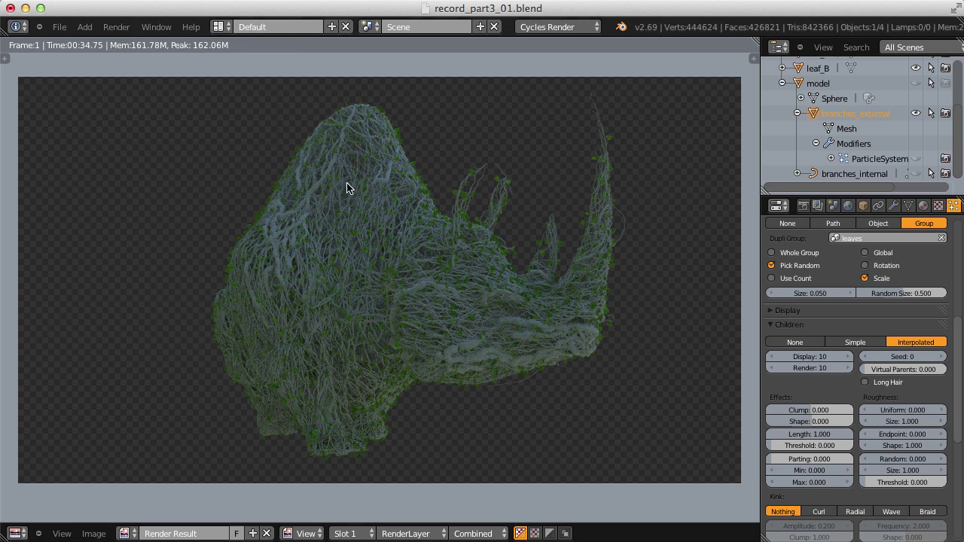
{"action": "left_click", "coordinate": [345, 533]}
{"action": "left_click", "coordinate": [356, 505]}
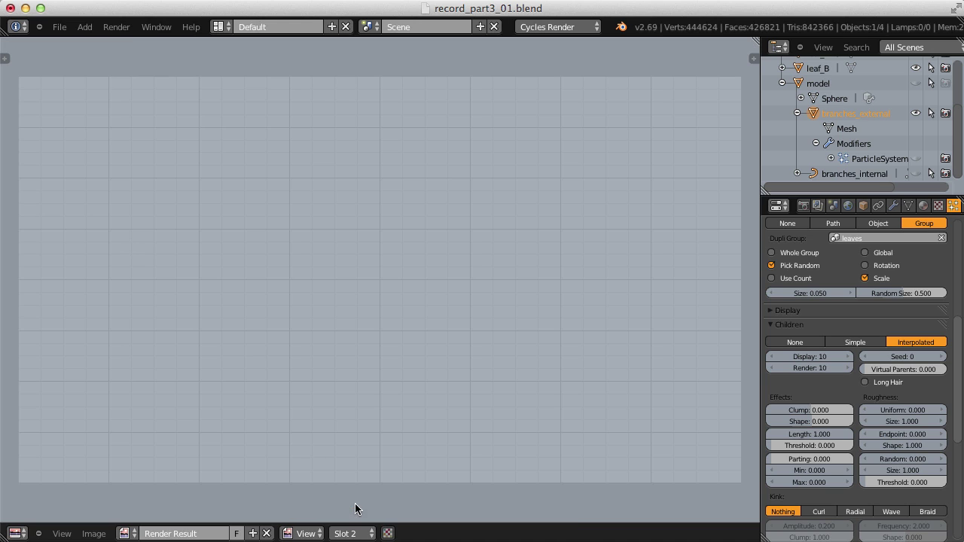
{"action": "left_click", "coordinate": [123, 30]}
{"action": "left_click", "coordinate": [125, 41]}
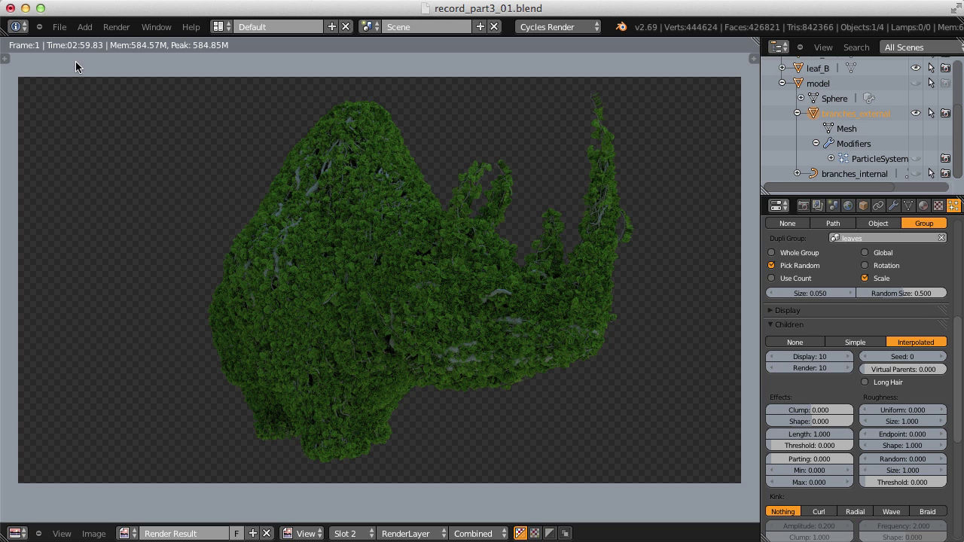
Step: Examine the leaf coverage on the rhino's back, horns and body in the render at close range and as a whole
{"action": "middle_click_drag", "start_coordinate": [327, 180], "coordinate": [291, 281], "text": "ctrl"}
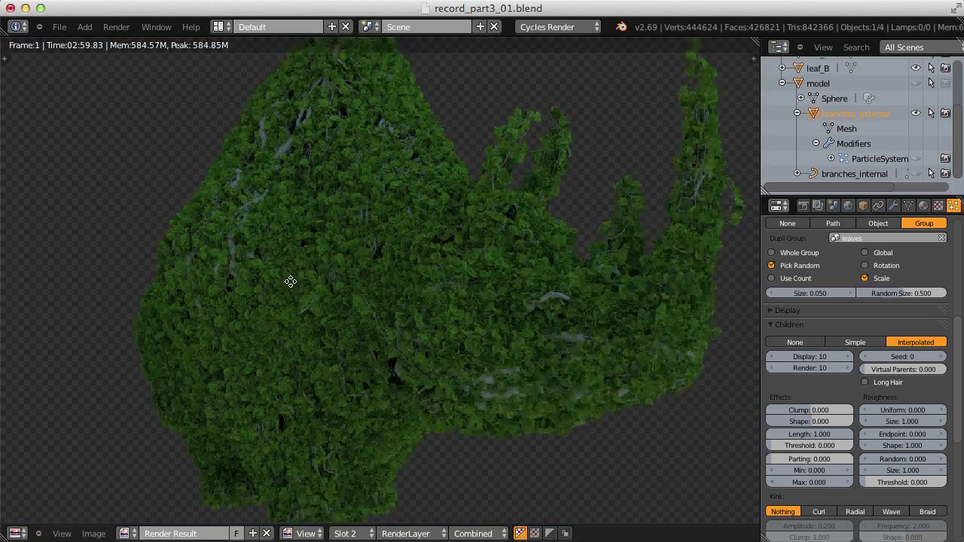
{"action": "middle_click_drag", "start_coordinate": [381, 181], "coordinate": [303, 348]}
{"action": "middle_click_drag", "start_coordinate": [312, 316], "coordinate": [266, 402], "text": "ctrl"}
{"action": "middle_click_drag", "start_coordinate": [283, 309], "coordinate": [260, 380], "text": "ctrl"}
{"action": "middle_click_drag", "start_coordinate": [109, 325], "coordinate": [415, 306]}
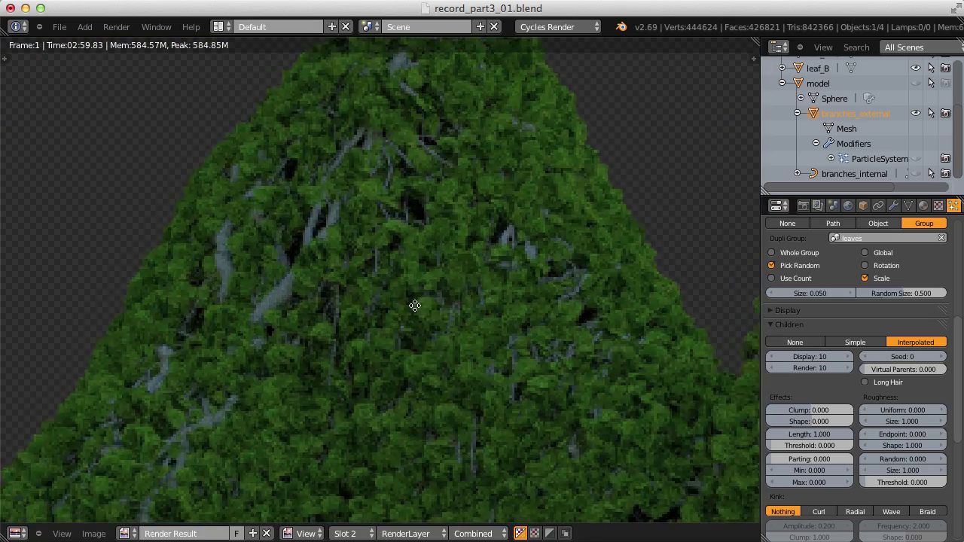
{"action": "middle_click_drag", "start_coordinate": [365, 347], "coordinate": [370, 268], "text": "ctrl"}
{"action": "middle_click_drag", "start_coordinate": [458, 382], "coordinate": [471, 294], "text": "ctrl"}
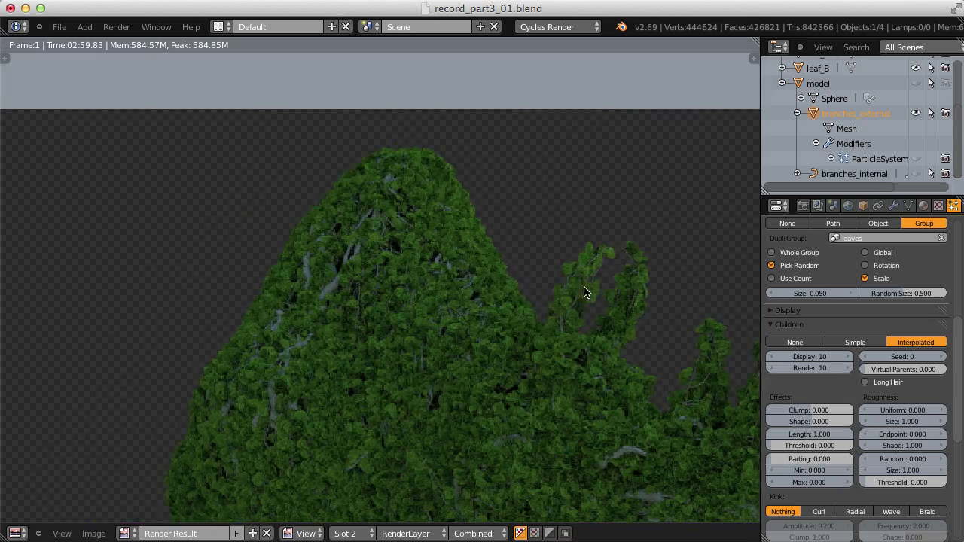
{"action": "middle_click_drag", "start_coordinate": [582, 286], "coordinate": [285, 240]}
{"action": "middle_click_drag", "start_coordinate": [388, 237], "coordinate": [393, 295], "text": "ctrl"}
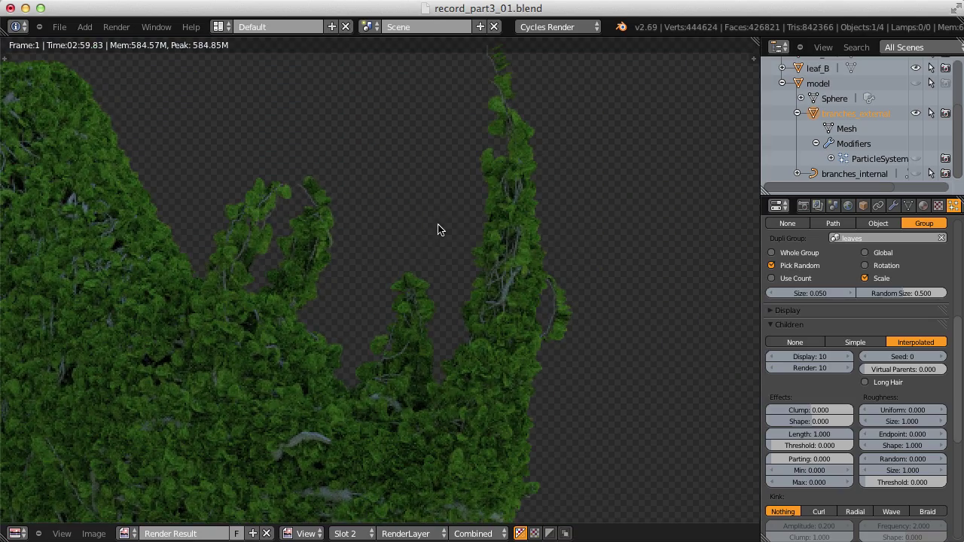
{"action": "middle_click_drag", "start_coordinate": [438, 203], "coordinate": [452, 230]}
{"action": "middle_click_drag", "start_coordinate": [326, 407], "coordinate": [550, 153]}
{"action": "middle_click_drag", "start_coordinate": [361, 303], "coordinate": [363, 247], "text": "ctrl"}
{"action": "middle_click_drag", "start_coordinate": [363, 247], "coordinate": [376, 298]}
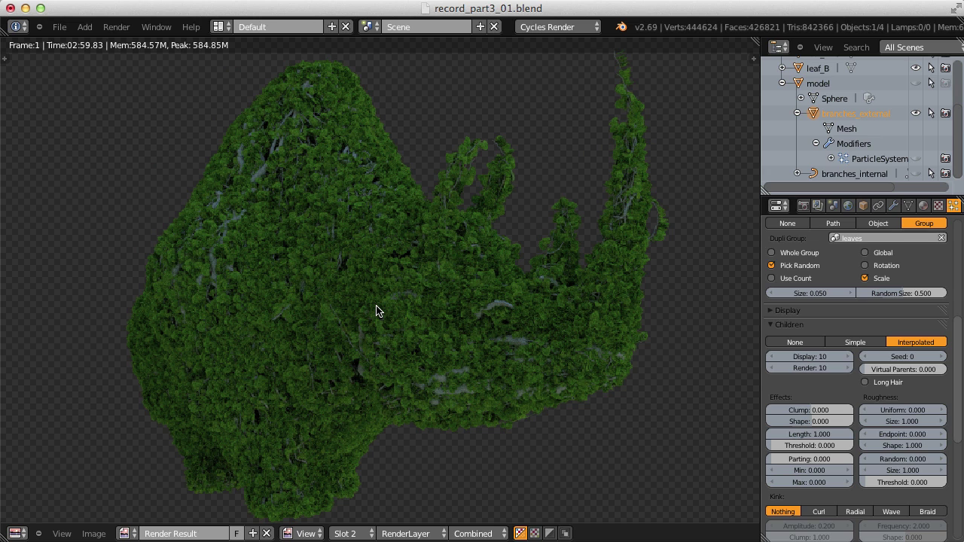
{"action": "middle_click_drag", "start_coordinate": [376, 311], "coordinate": [385, 290], "text": "ctrl"}
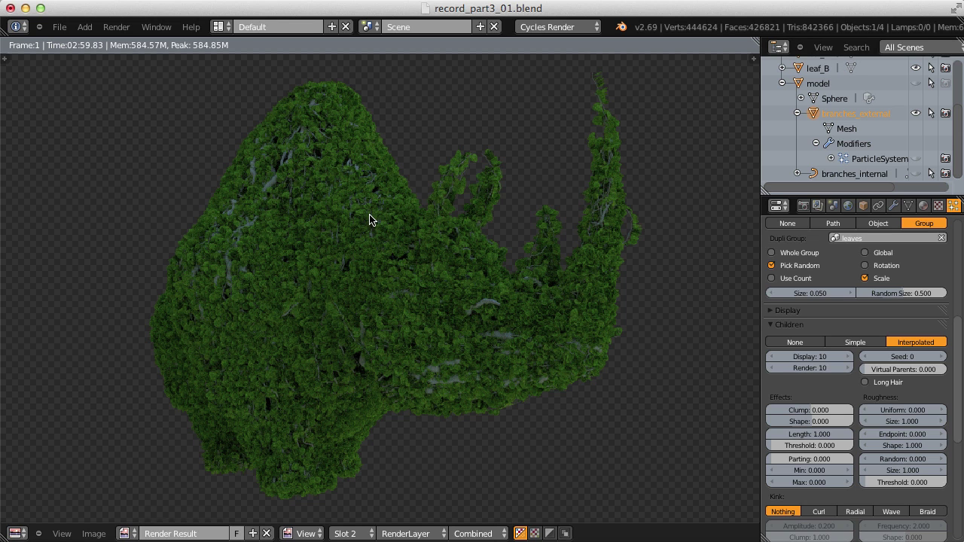
{"action": "scroll", "coordinate": [369, 219], "scroll_direction": "down", "scroll_amount": 1}
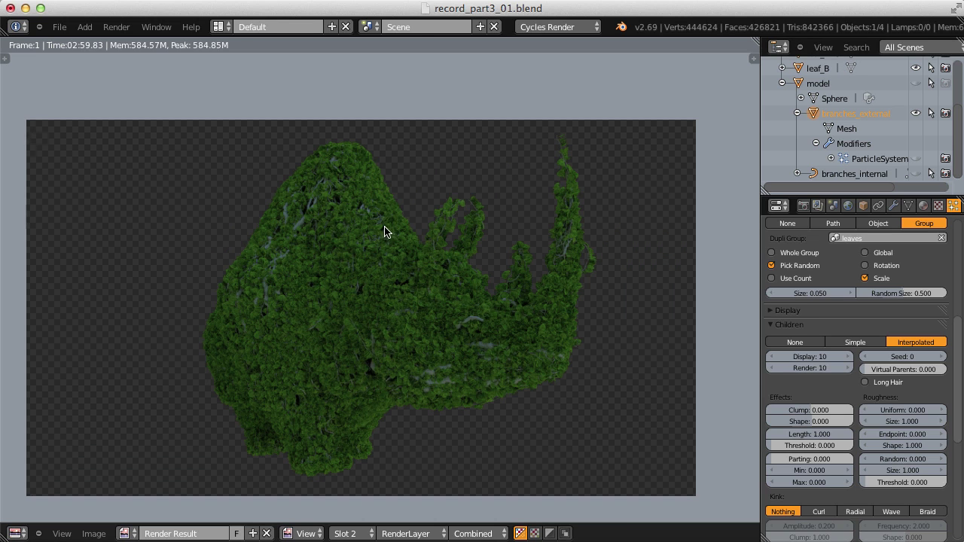
{"action": "scroll", "coordinate": [384, 232], "scroll_direction": "up", "scroll_amount": 1}
{"action": "middle_click_drag", "start_coordinate": [387, 232], "coordinate": [381, 211]}
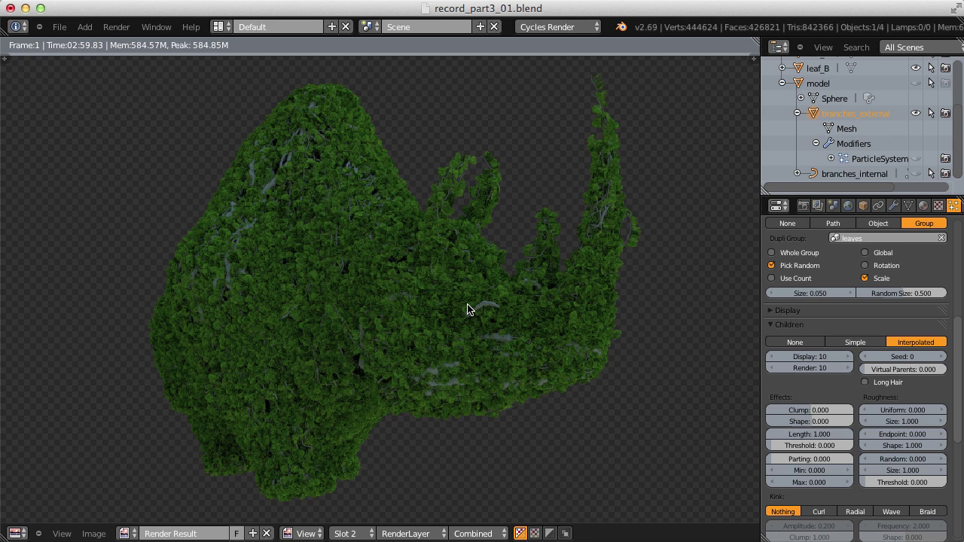
Step: Leave the render result and add a new material named branches to branches_external
{"action": "key", "text": "Escape"}
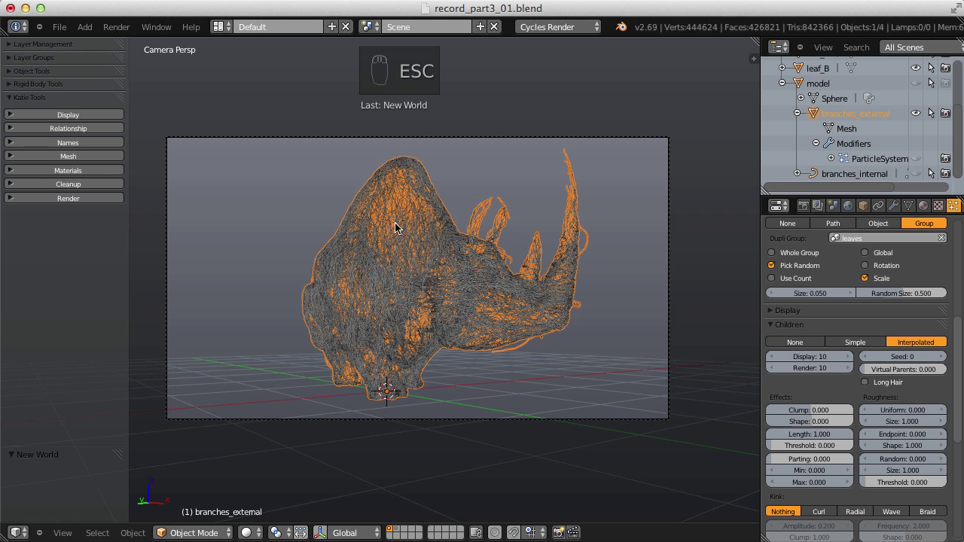
{"action": "left_click", "coordinate": [894, 206]}
{"action": "left_click", "coordinate": [923, 206]}
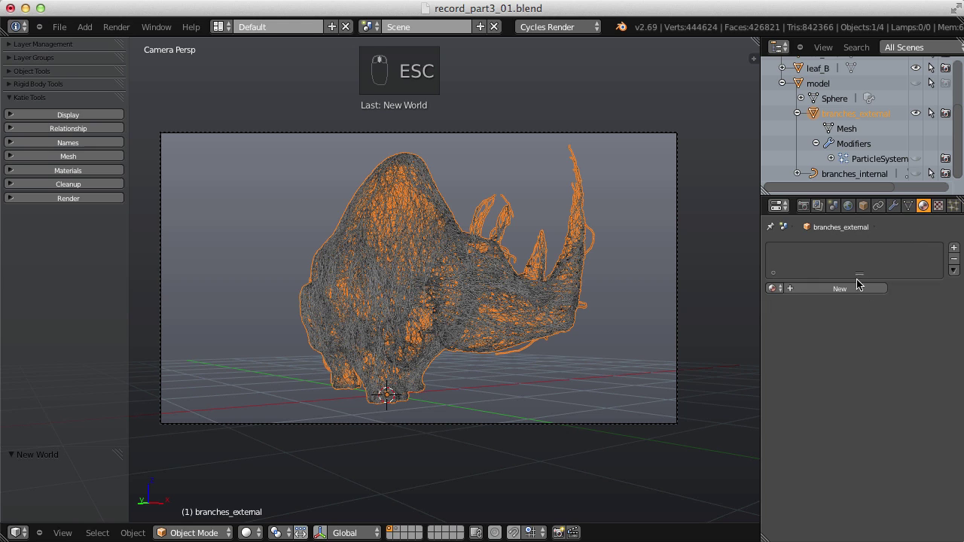
{"action": "left_click", "coordinate": [860, 282]}
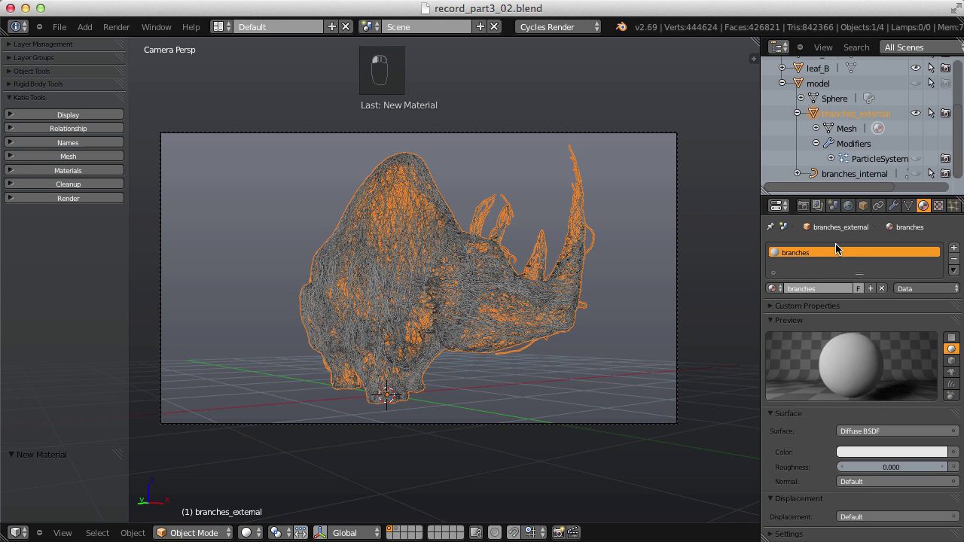
Step: Show the branches material in the Node Editor and add a Texture Coordinate node well before the Diffuse BSDF
{"action": "left_click", "coordinate": [17, 533]}
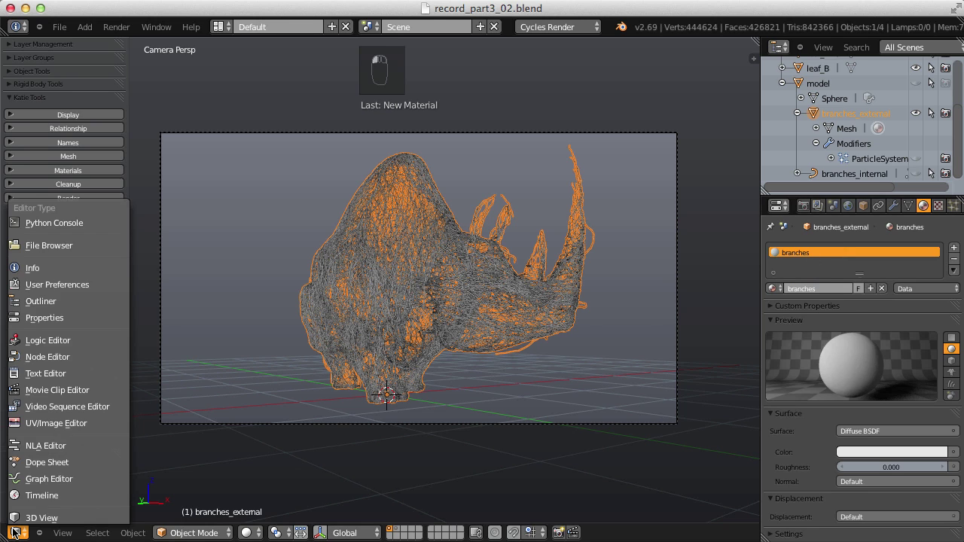
{"action": "left_click", "coordinate": [48, 357]}
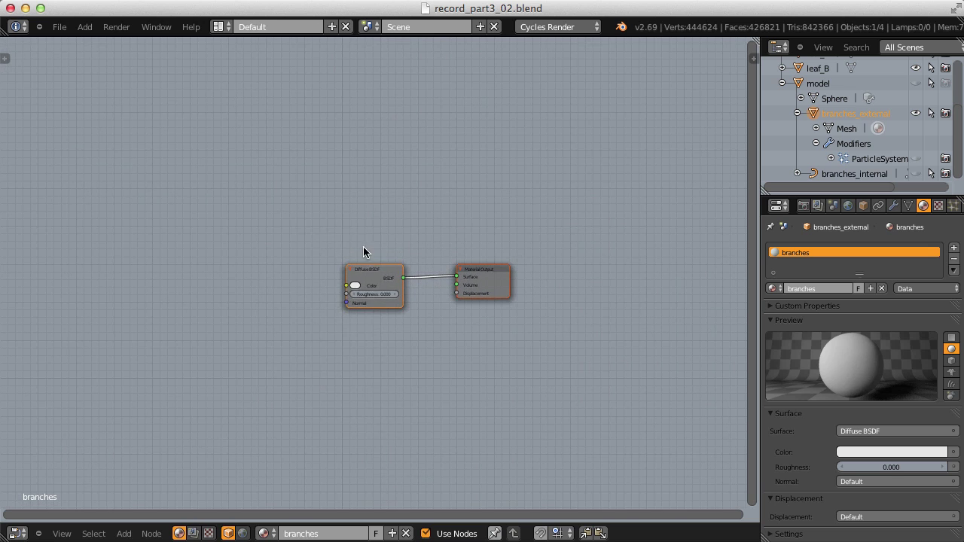
{"action": "key", "text": "shift+a"}
{"action": "mouse_move", "coordinate": [335, 268]}
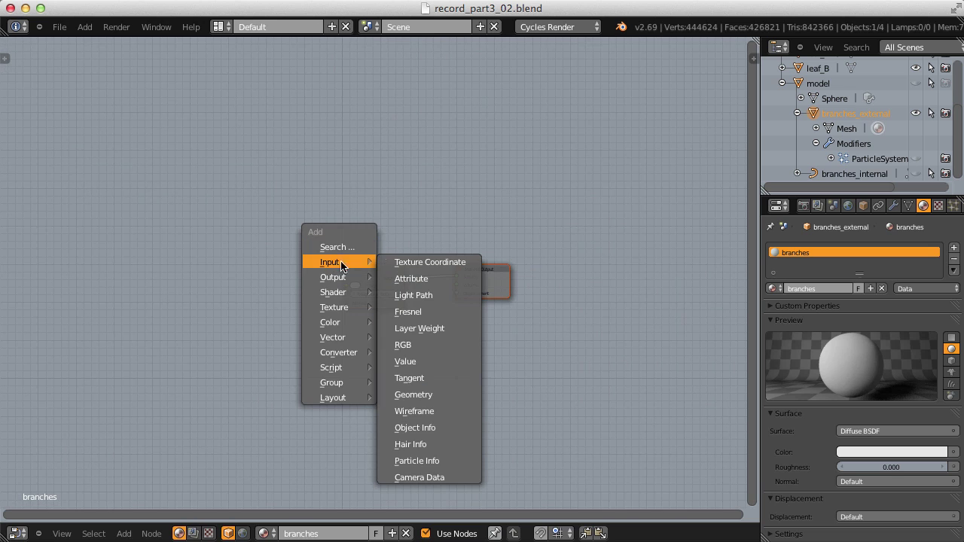
{"action": "left_click", "coordinate": [434, 262]}
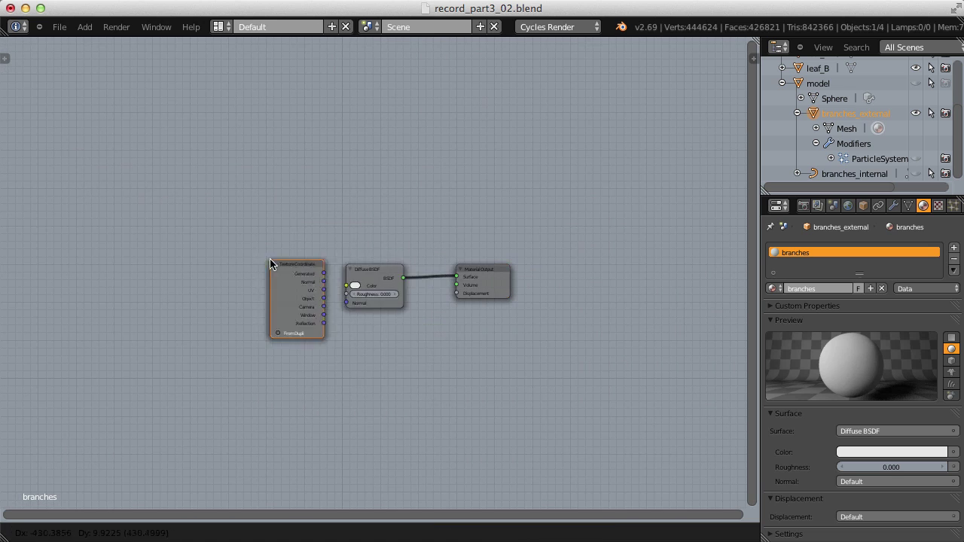
{"action": "left_click", "coordinate": [172, 273]}
Step: Add an Image Texture node after the Texture Coordinate node and load treeBark_004_L.jpg into it
{"action": "key", "text": "shift+a"}
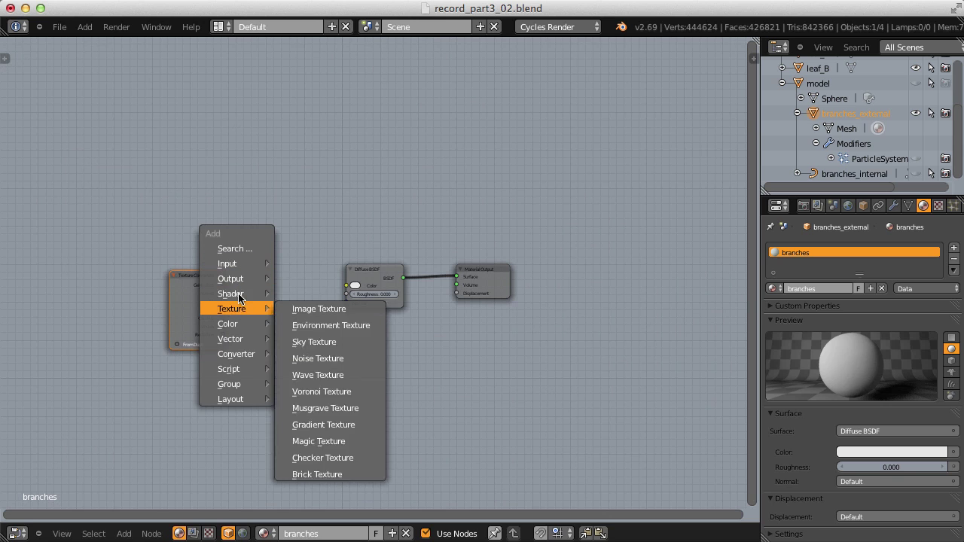
{"action": "mouse_move", "coordinate": [249, 309]}
{"action": "left_click", "coordinate": [298, 310]}
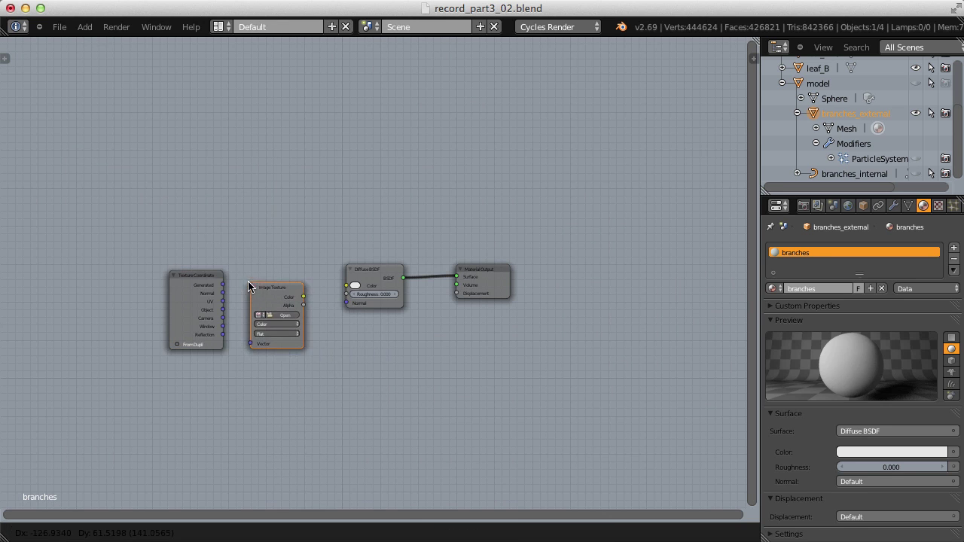
{"action": "left_click", "coordinate": [245, 277]}
{"action": "scroll", "coordinate": [336, 221], "scroll_direction": "up", "scroll_amount": 3}
{"action": "left_click", "coordinate": [368, 306]}
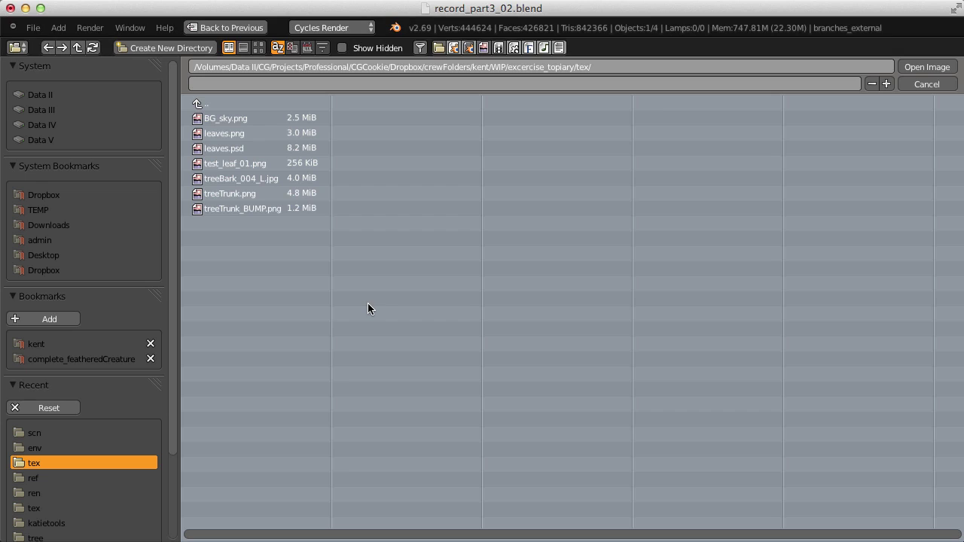
{"action": "double_click", "coordinate": [223, 179]}
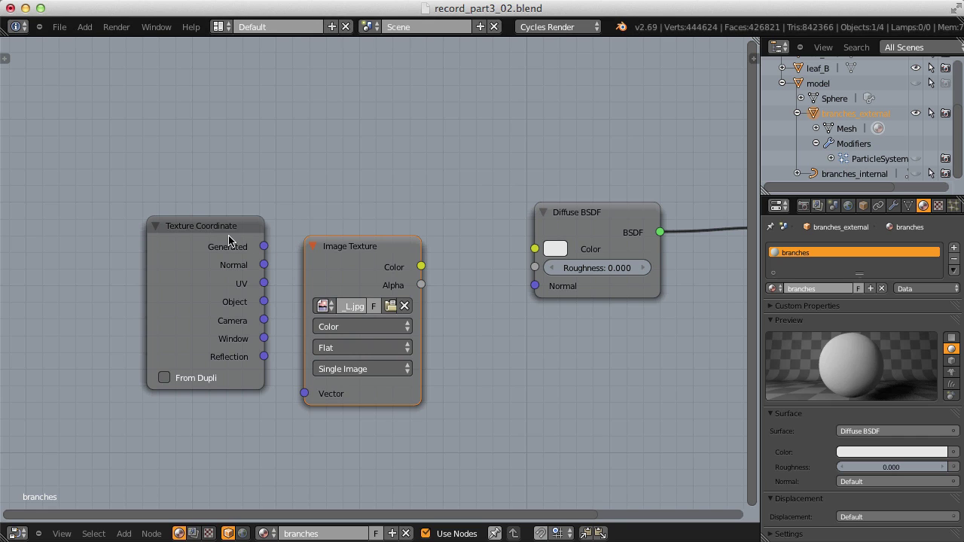
Step: Link the Object texture coordinates to the Image Texture's Vector input and move both nodes farther away from the Diffuse BSDF
{"action": "left_click_drag", "start_coordinate": [228, 240], "coordinate": [304, 393]}
{"action": "scroll", "coordinate": [400, 307], "scroll_direction": "down", "scroll_amount": 1}
{"action": "left_click", "coordinate": [237, 269], "text": "shift"}
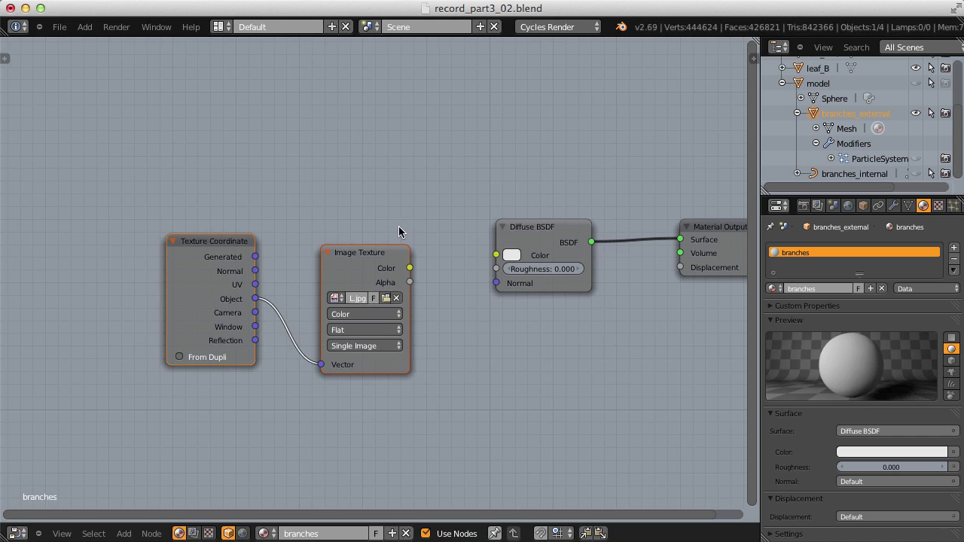
{"action": "key", "text": "g"}
Step: Switch the bark Image Texture node's projection to Box and set its Blend to 0.3
{"action": "left_click", "coordinate": [294, 298]}
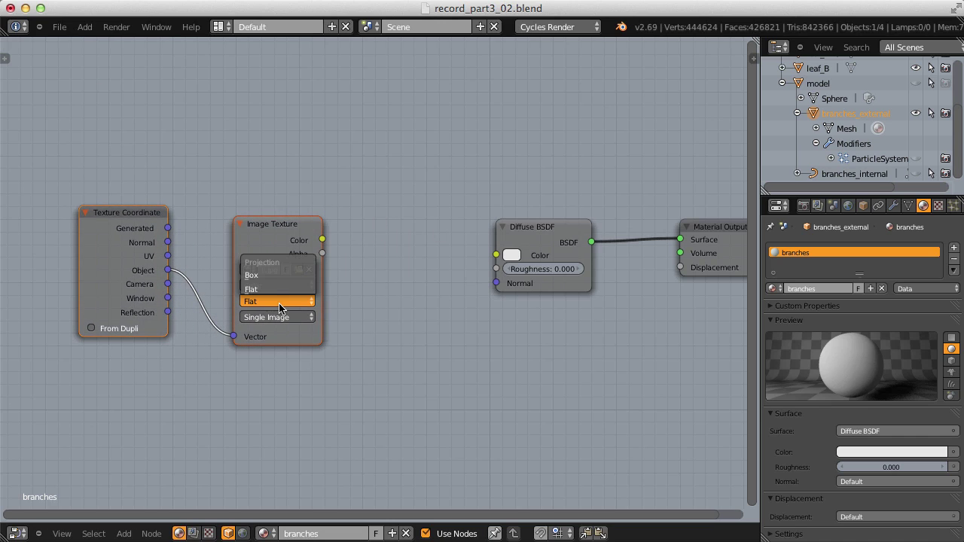
{"action": "left_click", "coordinate": [274, 277]}
{"action": "scroll", "coordinate": [370, 218], "scroll_direction": "up", "scroll_amount": 2}
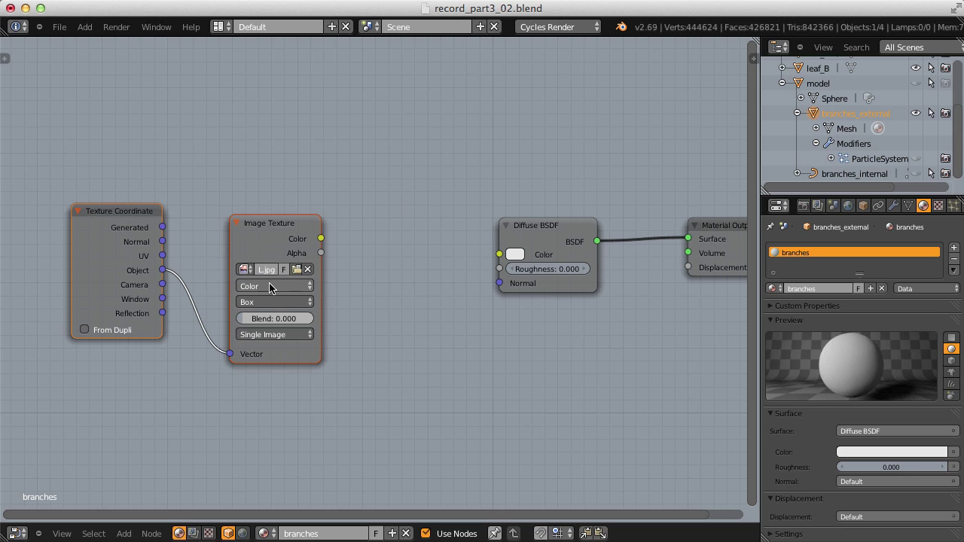
{"action": "left_click", "coordinate": [270, 317]}
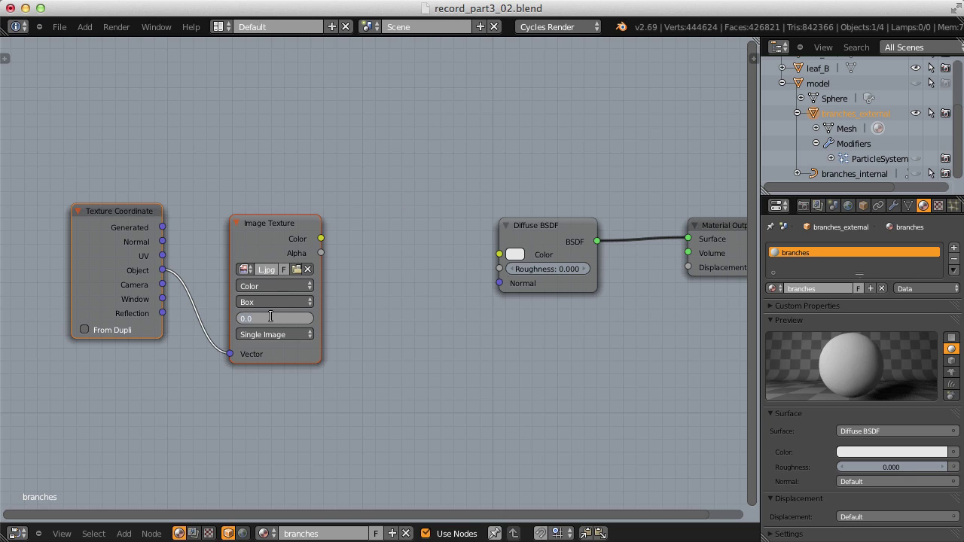
{"action": "key", "text": "Return"}
Step: Link the bark Image Texture's Color output to the Diffuse BSDF's Color input
{"action": "left_click", "coordinate": [286, 224]}
{"action": "left_click_drag", "start_coordinate": [394, 217], "coordinate": [499, 254]}
{"action": "scroll", "coordinate": [499, 218], "scroll_direction": "down", "scroll_amount": 1}
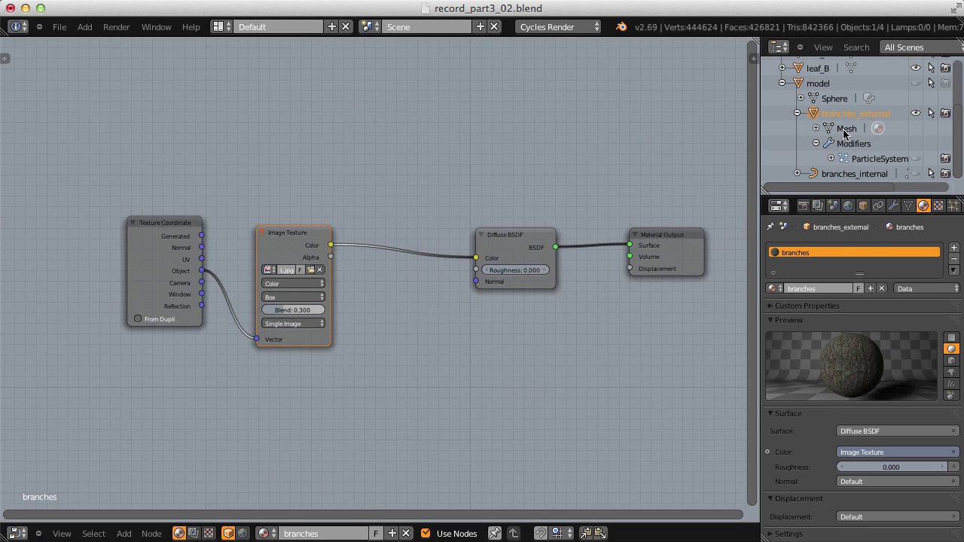
Step: Show the leaves material of leaf_B and add a Translucent BSDF node above the Diffuse BSDF
{"action": "left_click", "coordinate": [818, 67]}
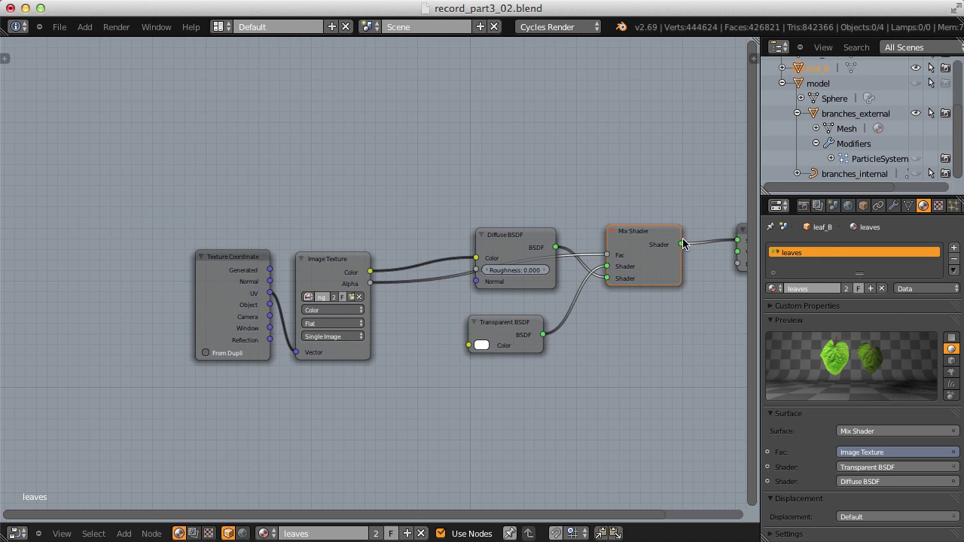
{"action": "scroll", "coordinate": [634, 224], "scroll_direction": "up", "scroll_amount": 3}
{"action": "middle_click_drag", "start_coordinate": [635, 225], "coordinate": [479, 270]}
{"action": "scroll", "coordinate": [455, 301], "scroll_direction": "up", "scroll_amount": 2}
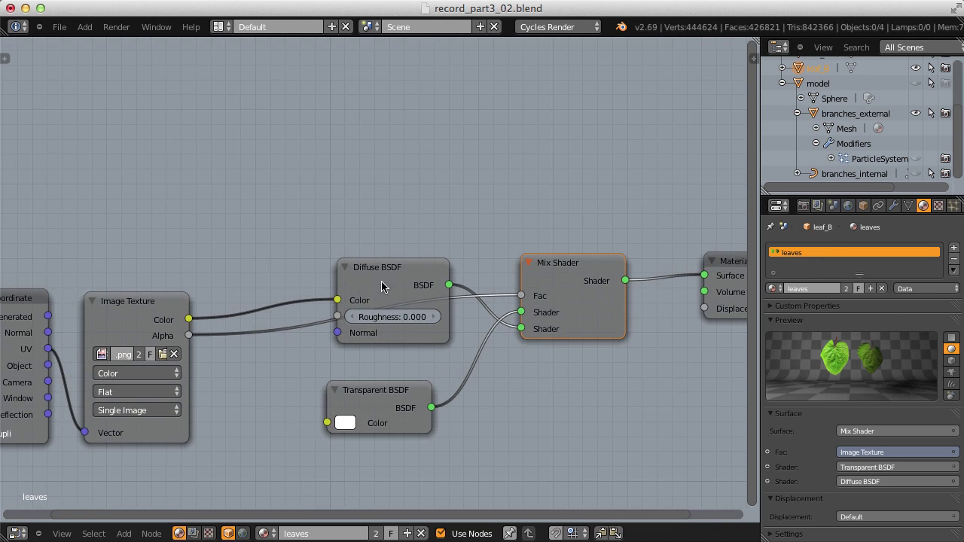
{"action": "key", "text": "shift+a"}
{"action": "mouse_move", "coordinate": [347, 156]}
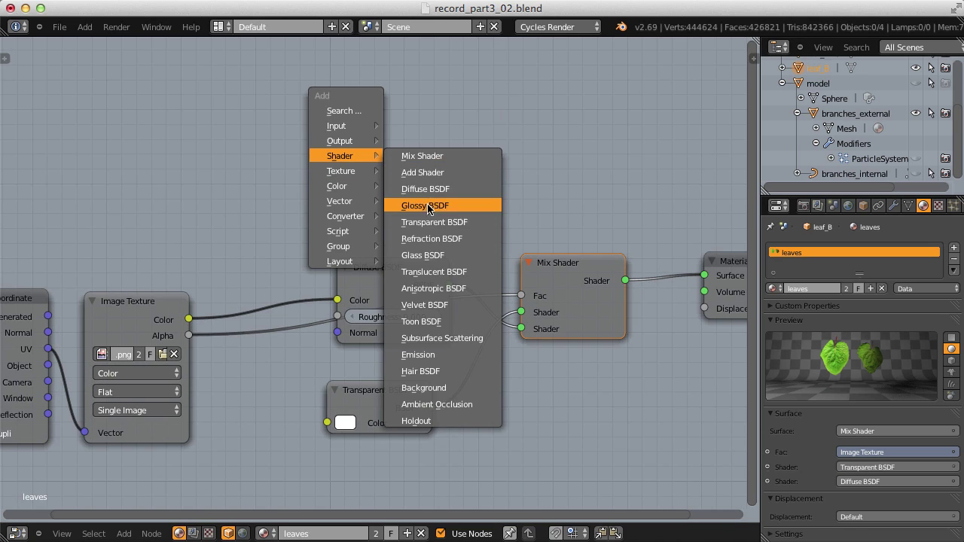
{"action": "left_click", "coordinate": [430, 272]}
{"action": "left_click", "coordinate": [359, 158]}
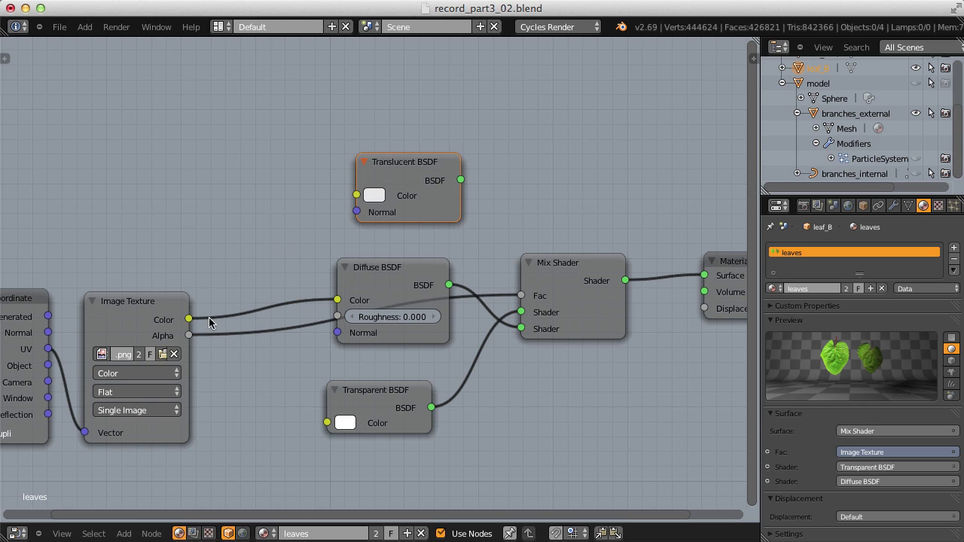
Step: Feed the leaf image's Color into the Translucent BSDF, link it to the Mix Shader in place of the Diffuse BSDF, and move the Diffuse node aside
{"action": "left_click_drag", "start_coordinate": [189, 319], "coordinate": [356, 195]}
{"action": "left_click_drag", "start_coordinate": [460, 180], "coordinate": [508, 330]}
{"action": "left_click", "coordinate": [399, 271]}
{"action": "key", "text": "g"}
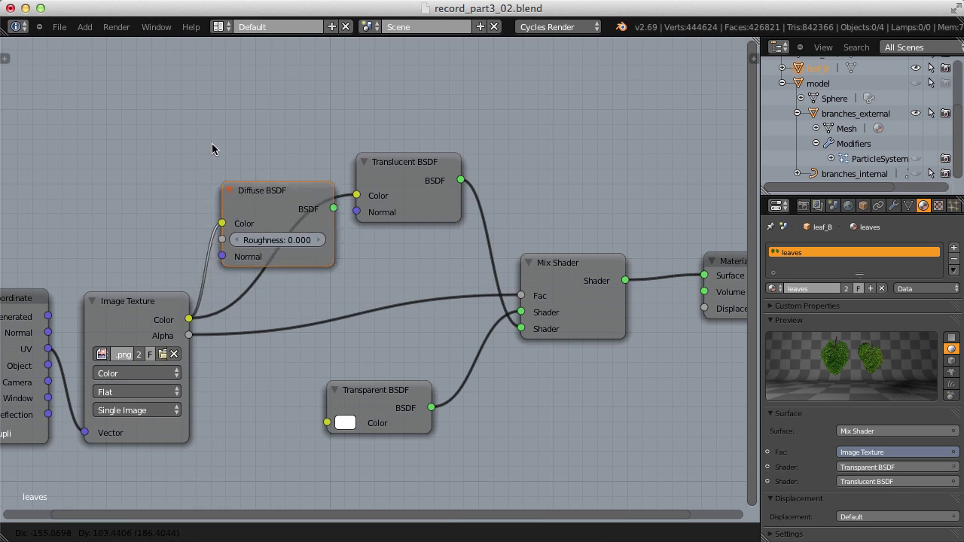
{"action": "left_click", "coordinate": [35, 73]}
Step: Add a Glossy BSDF node below the Transparent BSDF
{"action": "scroll", "coordinate": [361, 147], "scroll_direction": "down", "scroll_amount": 1}
{"action": "middle_click_drag", "start_coordinate": [362, 147], "coordinate": [317, 123]}
{"action": "key", "text": "shift+a"}
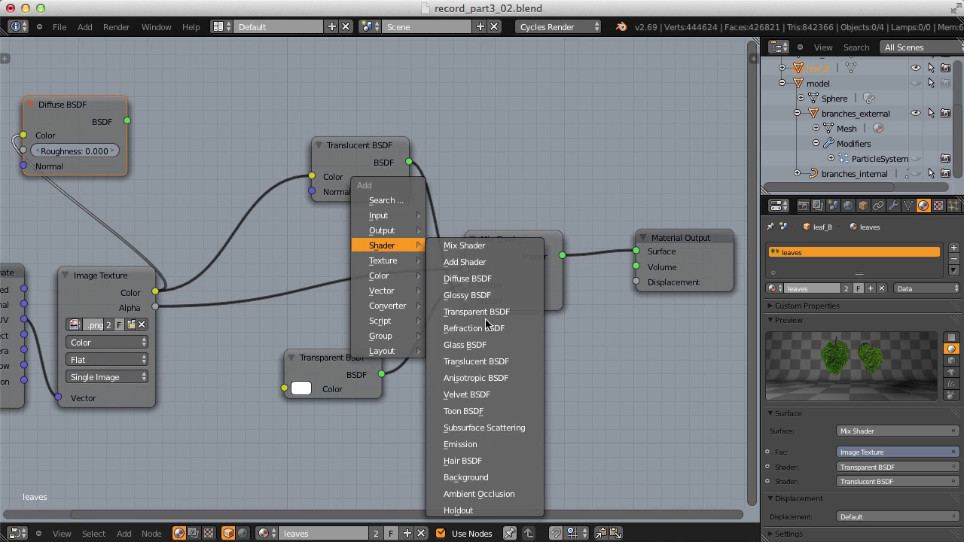
{"action": "mouse_move", "coordinate": [405, 220]}
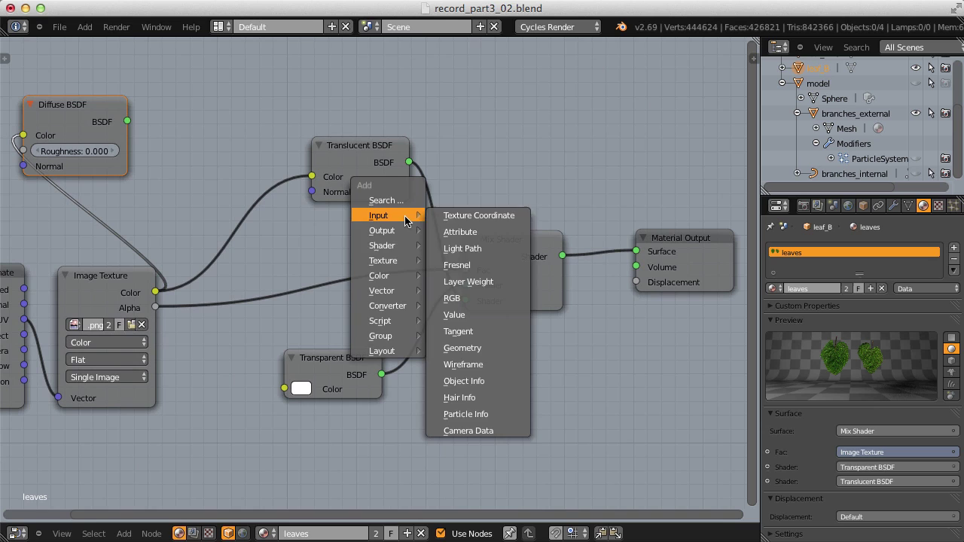
{"action": "mouse_move", "coordinate": [393, 249]}
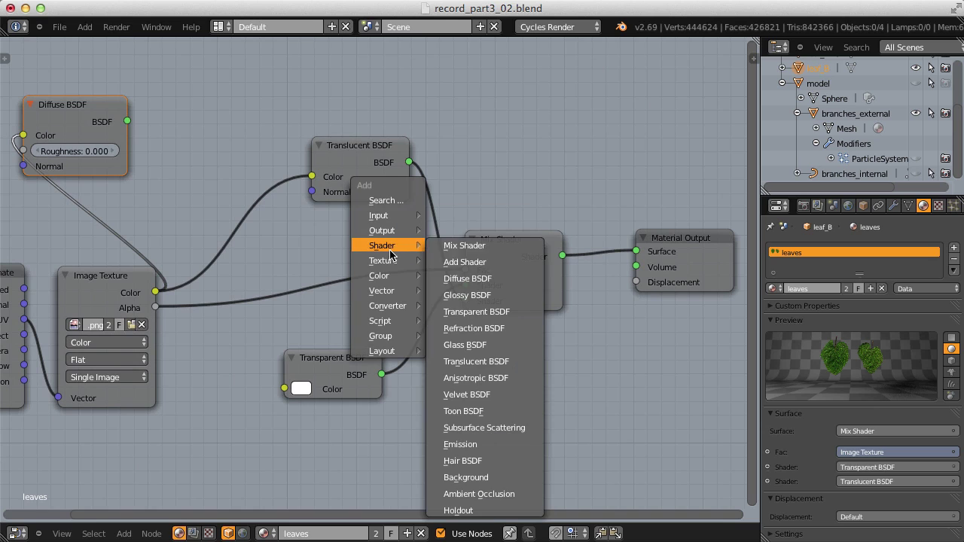
{"action": "left_click", "coordinate": [474, 295]}
{"action": "left_click", "coordinate": [344, 422]}
{"action": "scroll", "coordinate": [570, 264], "scroll_direction": "down", "scroll_amount": 3, "text": "ctrl"}
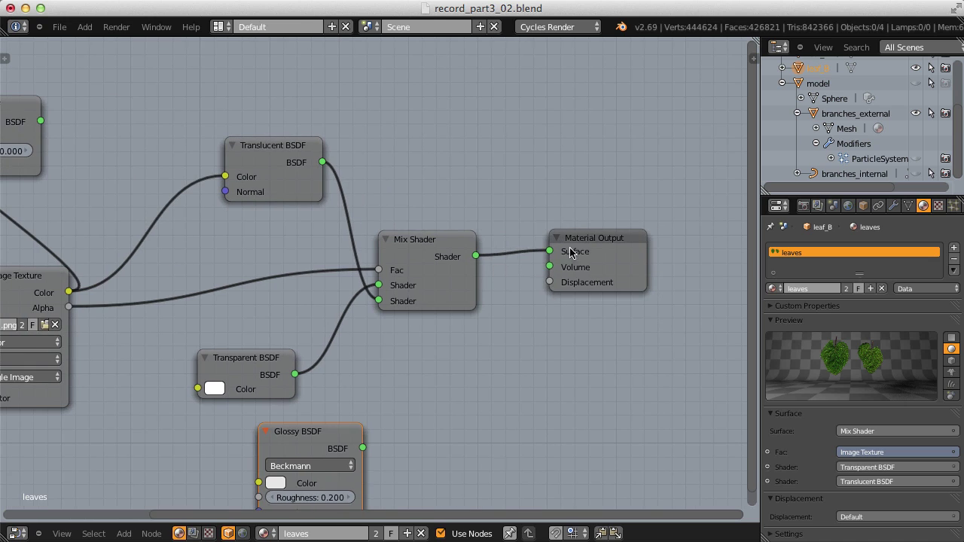
Step: Move the Material Output, Mix Shader and Transparent BSDF nodes farther from the Translucent BSDF to make room between them
{"action": "left_click_drag", "start_coordinate": [570, 248], "coordinate": [684, 266]}
{"action": "left_click_drag", "start_coordinate": [616, 246], "coordinate": [734, 264]}
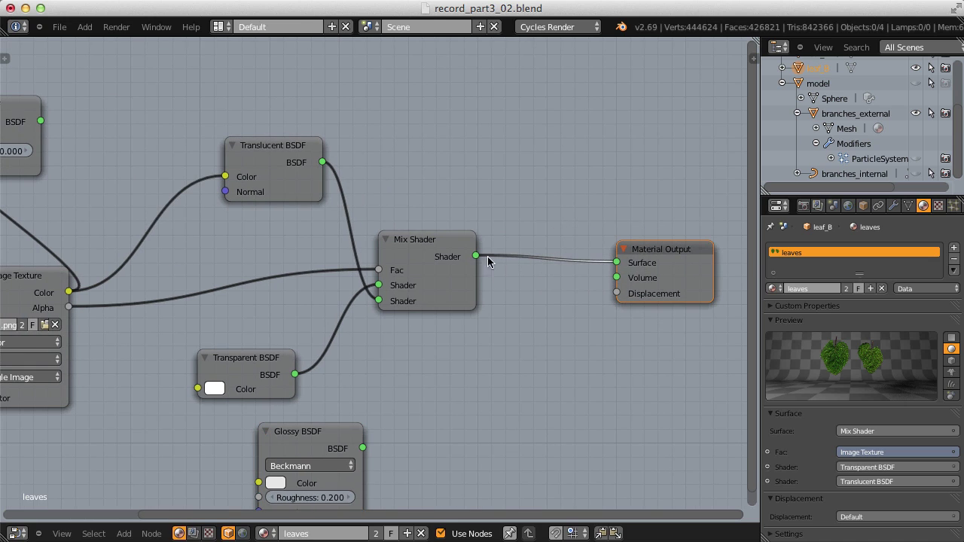
{"action": "left_click_drag", "start_coordinate": [452, 245], "coordinate": [545, 244]}
{"action": "left_click_drag", "start_coordinate": [238, 354], "coordinate": [390, 337]}
Step: Duplicate the Mix Shader and insert the copy into the link between the Translucent BSDF and the original Mix Shader
{"action": "left_click", "coordinate": [540, 242]}
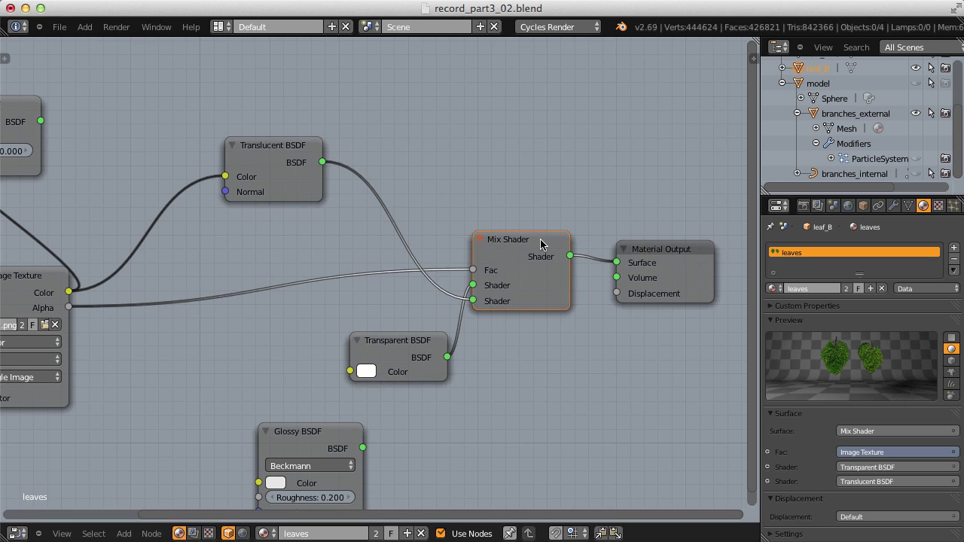
{"action": "key", "text": "shift+d"}
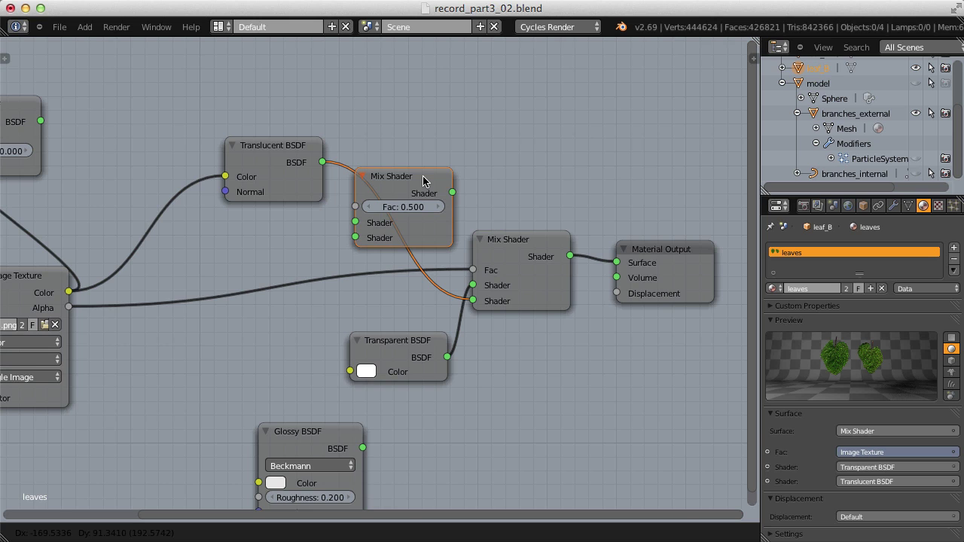
{"action": "left_click", "coordinate": [421, 182]}
Step: Move the Glossy BSDF closer to the Image Texture and link it to the duplicated Mix Shader's second Shader input
{"action": "left_click_drag", "start_coordinate": [300, 444], "coordinate": [189, 350]}
{"action": "left_click_drag", "start_coordinate": [244, 375], "coordinate": [353, 237]}
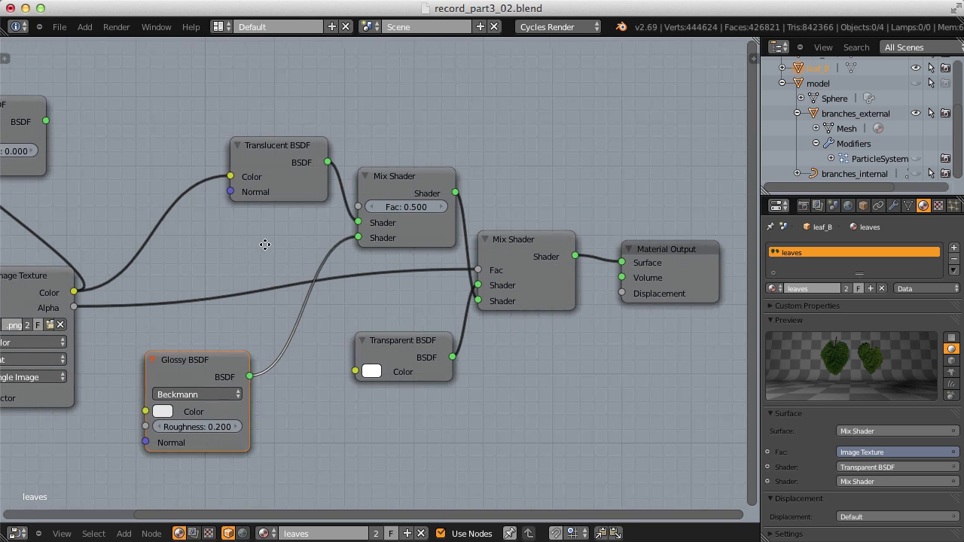
{"action": "middle_click_drag", "start_coordinate": [264, 244], "coordinate": [311, 281]}
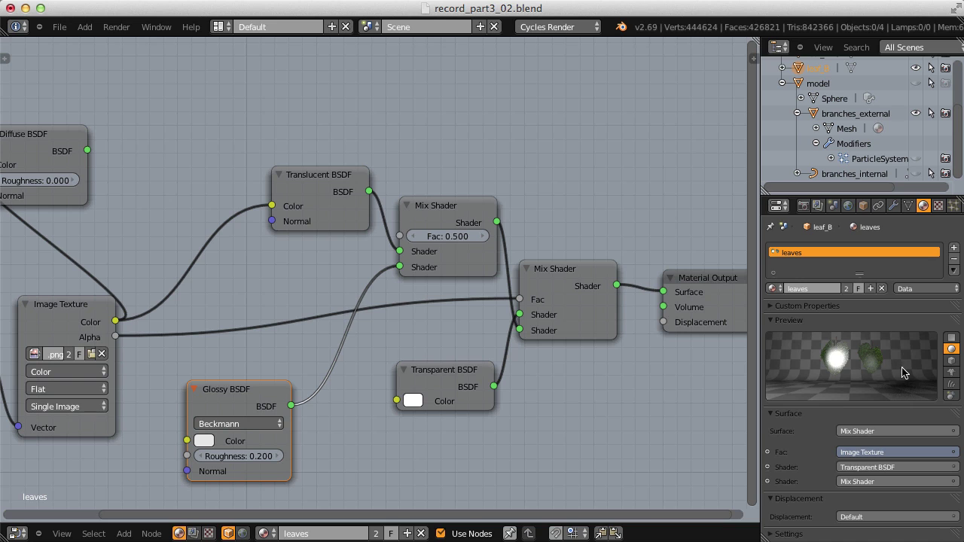
{"action": "middle_click_drag", "start_coordinate": [291, 376], "coordinate": [298, 346]}
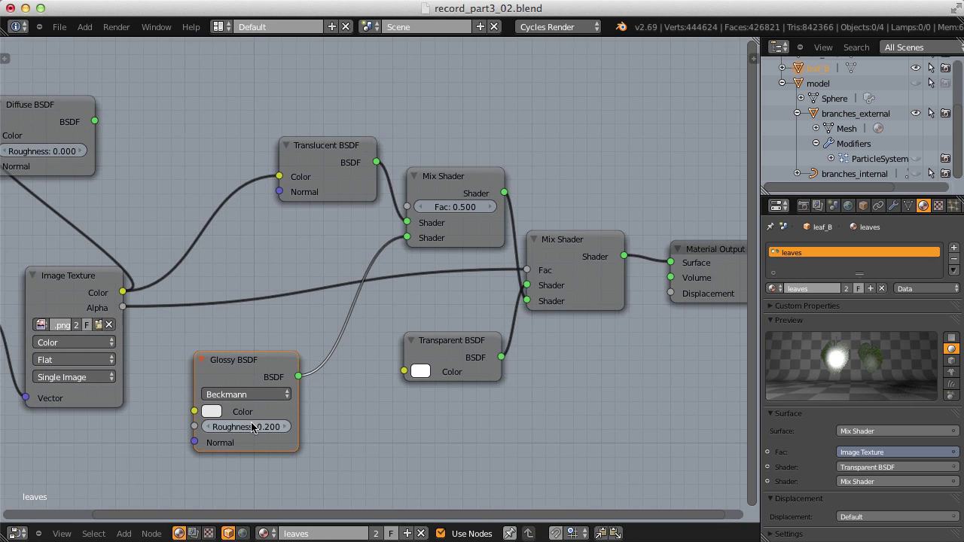
Step: Try a Fac of 0.1 on the duplicated Mix Shader, settle on 0.05, and move the Glossy BSDF beside the Transparent BSDF
{"action": "left_click", "coordinate": [448, 206]}
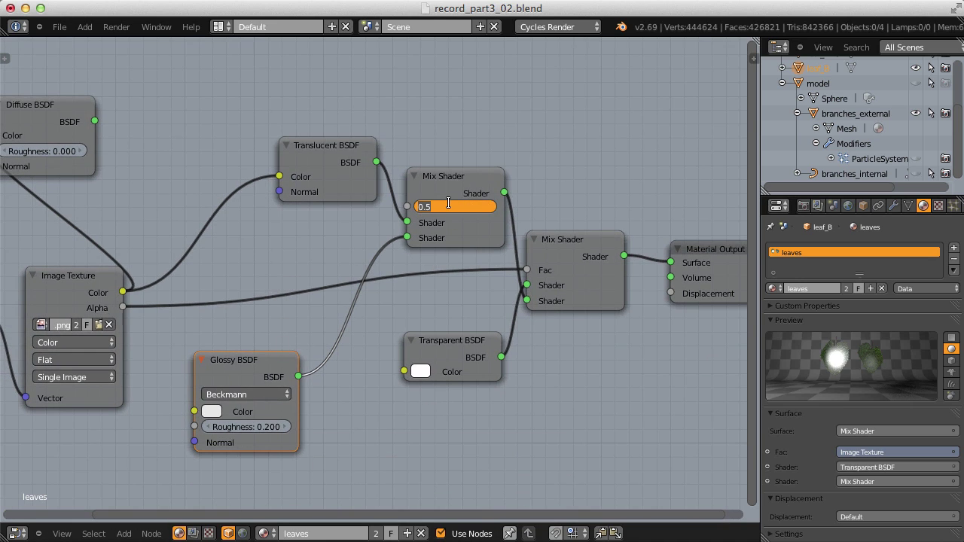
{"action": "type", "text": "0.1"}
{"action": "key", "text": "Return"}
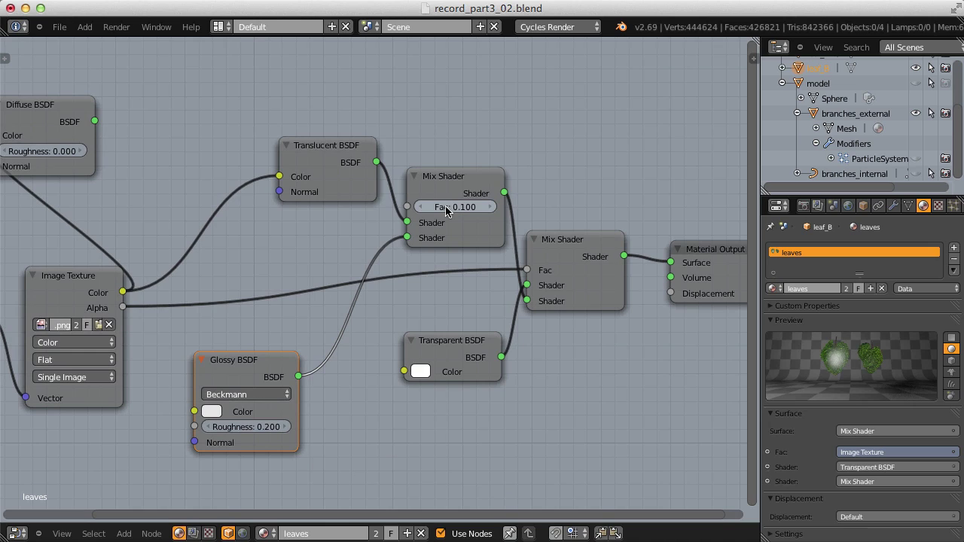
{"action": "left_click", "coordinate": [445, 207]}
{"action": "type", "text": "0.05"}
{"action": "key", "text": "Return"}
{"action": "left_click_drag", "start_coordinate": [226, 376], "coordinate": [279, 337]}
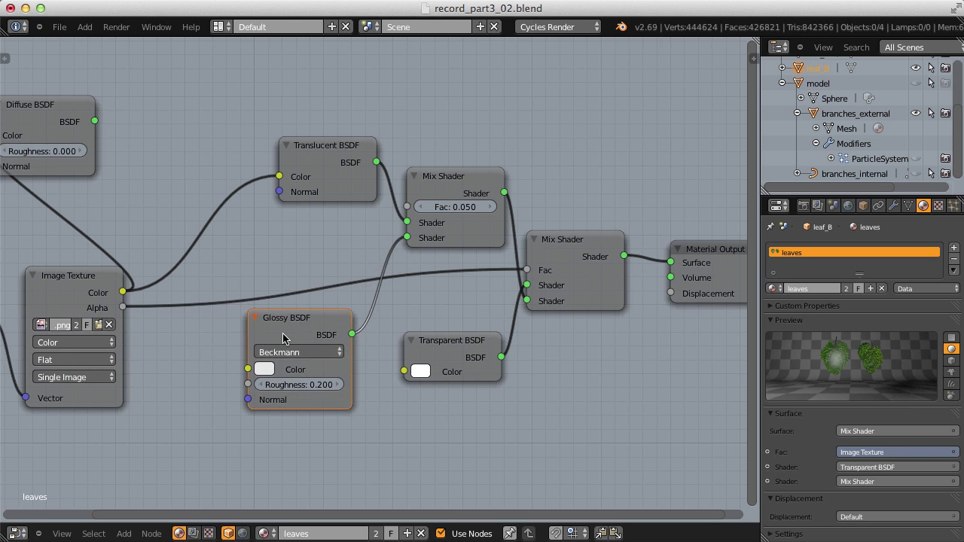
Step: Add a Math node below the Glossy BSDF and link the Image Texture's Color to its first Value input
{"action": "scroll", "coordinate": [286, 295], "scroll_direction": "down", "scroll_amount": 2}
{"action": "right_click", "coordinate": [156, 293]}
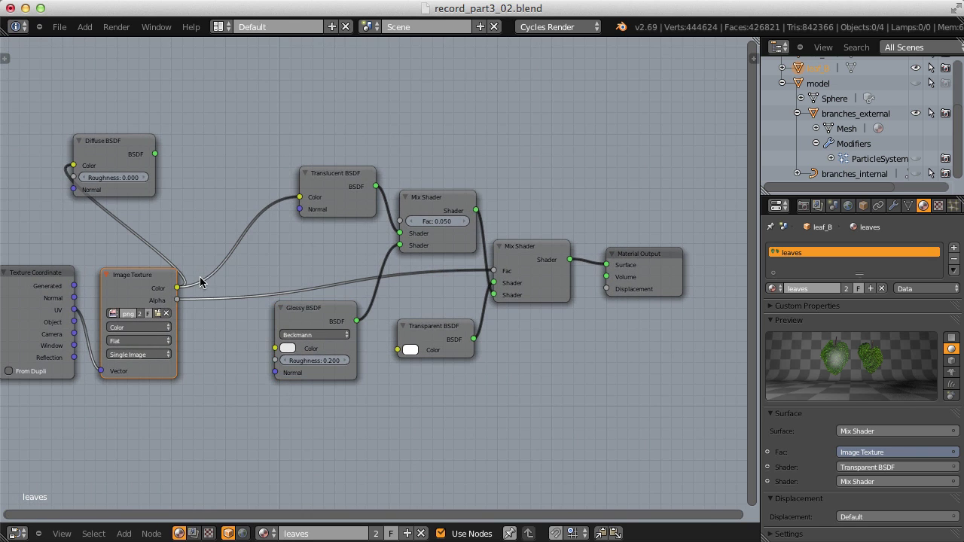
{"action": "key", "text": "shift+a"}
{"action": "mouse_move", "coordinate": [256, 312]}
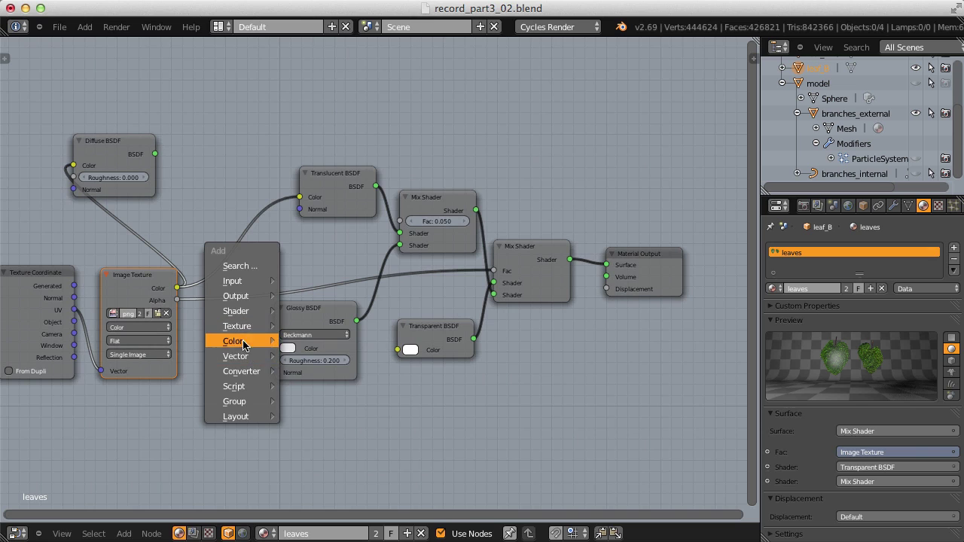
{"action": "mouse_move", "coordinate": [249, 371]}
{"action": "left_click", "coordinate": [307, 222]}
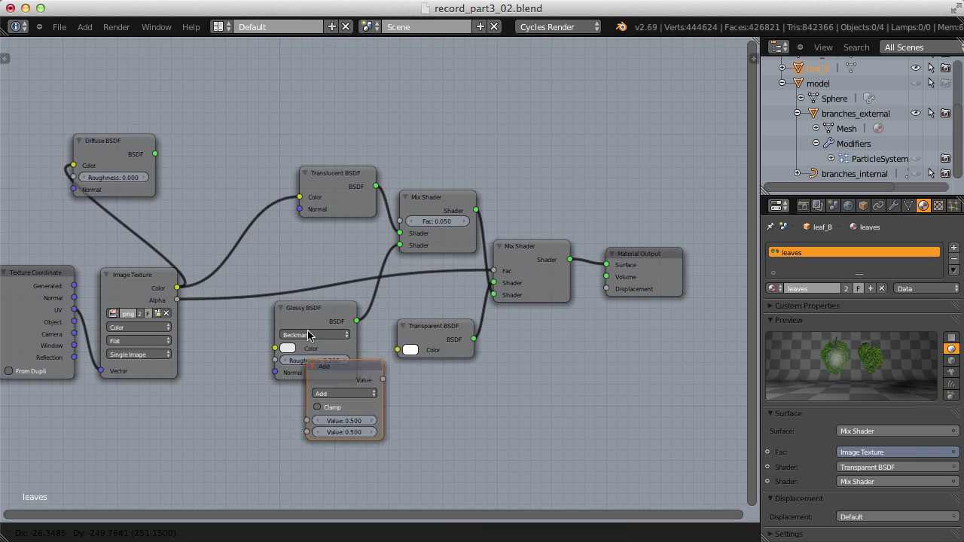
{"action": "left_click", "coordinate": [328, 425]}
{"action": "left_click_drag", "start_coordinate": [178, 289], "coordinate": [293, 463]}
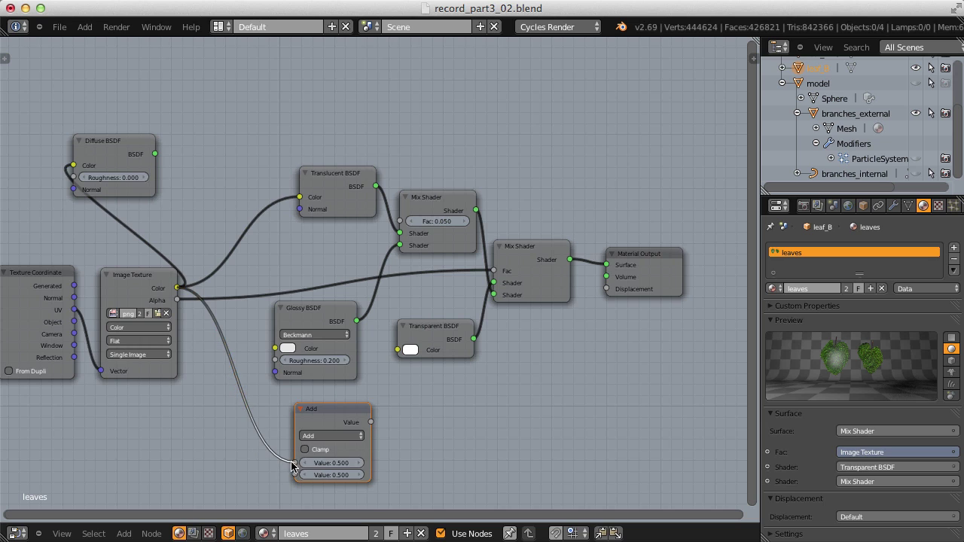
Step: Change the Math node's operation to Multiply and set its second value to 0.2
{"action": "scroll", "coordinate": [373, 367], "scroll_direction": "up", "scroll_amount": 3}
{"action": "left_click", "coordinate": [320, 363]}
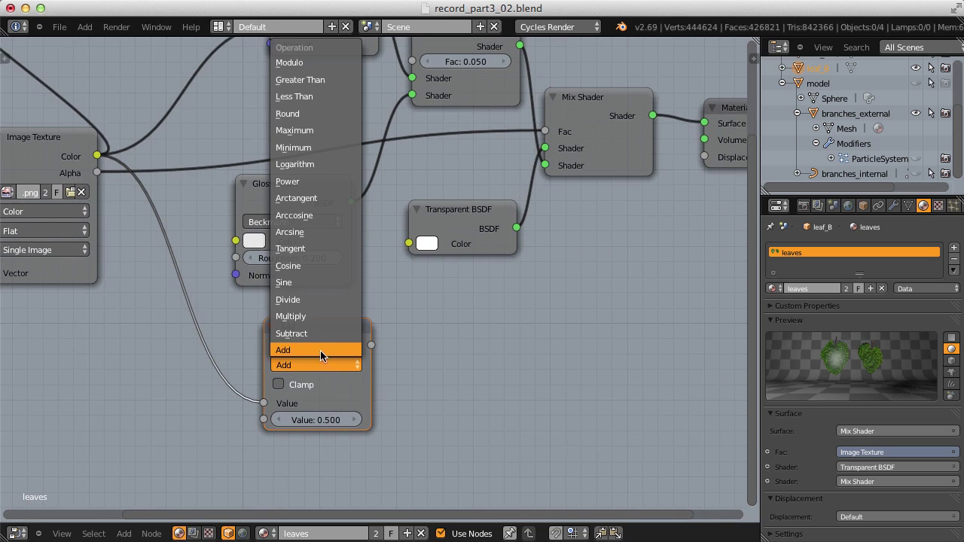
{"action": "left_click", "coordinate": [314, 316]}
{"action": "scroll", "coordinate": [391, 320], "scroll_direction": "up", "scroll_amount": 1}
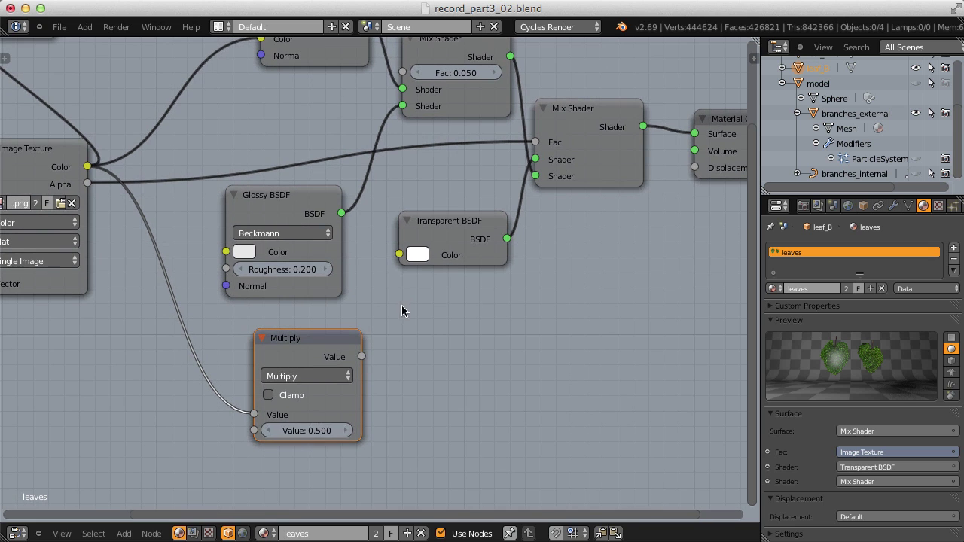
{"action": "left_click", "coordinate": [309, 430]}
{"action": "type", "text": "0.2"}
{"action": "key", "text": "Return"}
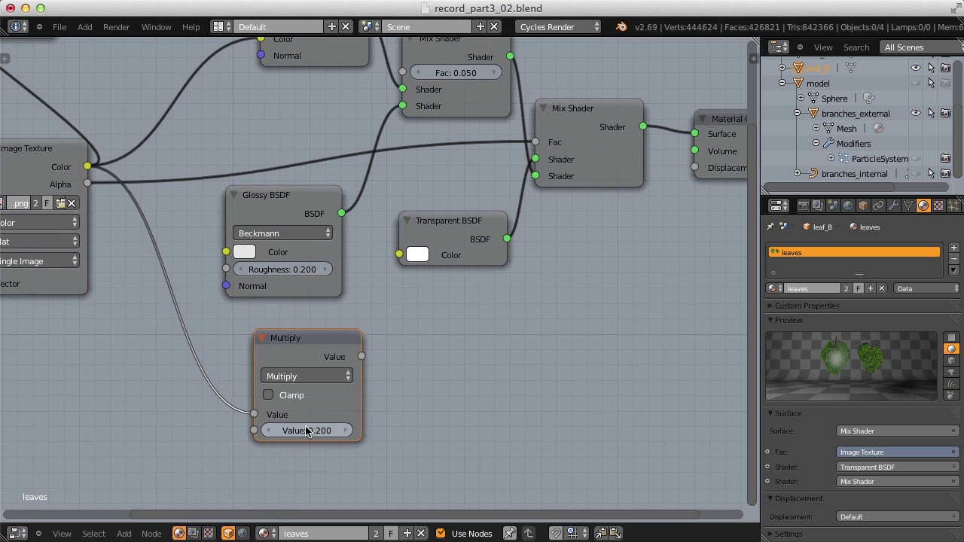
Step: Link the Multiply node's Value output to the Material Output's Displacement input
{"action": "scroll", "coordinate": [306, 430], "scroll_direction": "down", "scroll_amount": 3}
{"action": "scroll", "coordinate": [333, 349], "scroll_direction": "up", "scroll_amount": 2}
{"action": "left_click_drag", "start_coordinate": [298, 399], "coordinate": [561, 251]}
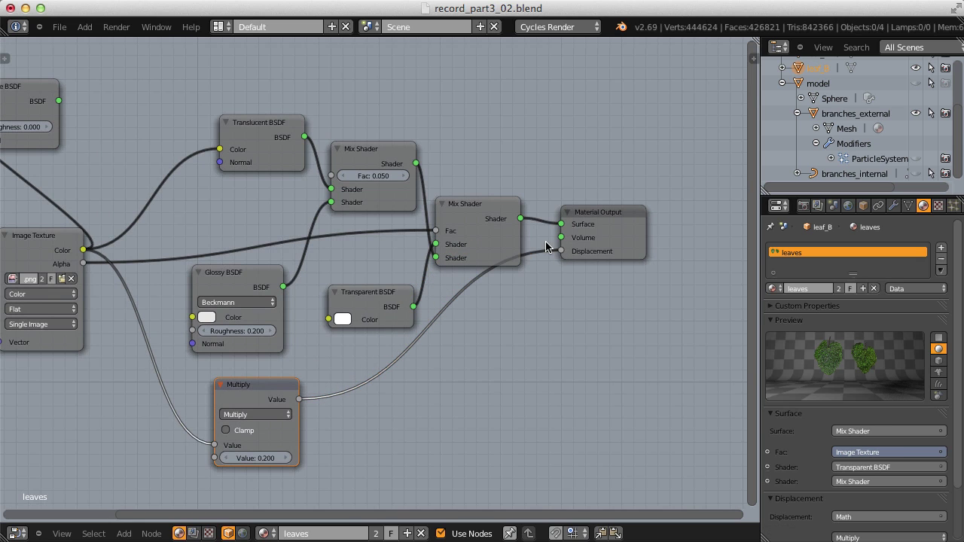
Step: Lower the Multiply node's second value to 0.05 to weaken the leaf displacement
{"action": "scroll", "coordinate": [500, 264], "scroll_direction": "up", "scroll_amount": 4}
{"action": "middle_click_drag", "start_coordinate": [434, 325], "coordinate": [509, 244]}
{"action": "scroll", "coordinate": [507, 252], "scroll_direction": "up", "scroll_amount": 3}
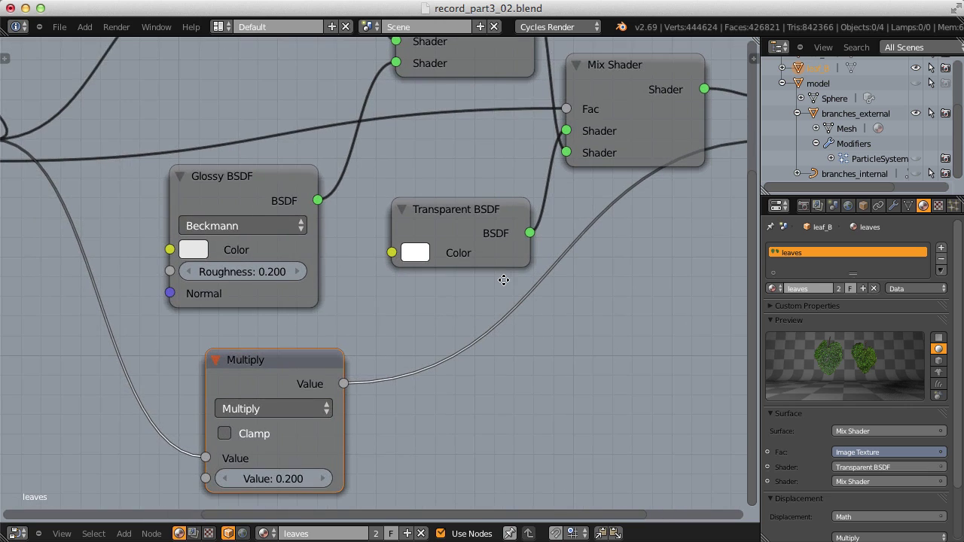
{"action": "scroll", "coordinate": [503, 279], "scroll_direction": "down", "scroll_amount": 1}
{"action": "left_click", "coordinate": [284, 462]}
{"action": "key", "text": "BackSpace"}
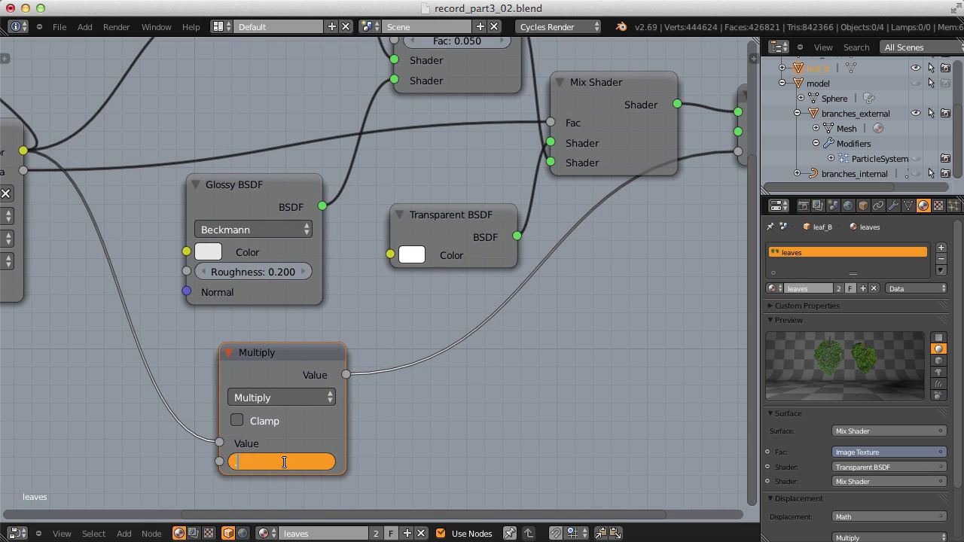
{"action": "type", "text": ".05"}
{"action": "key", "text": "Return"}
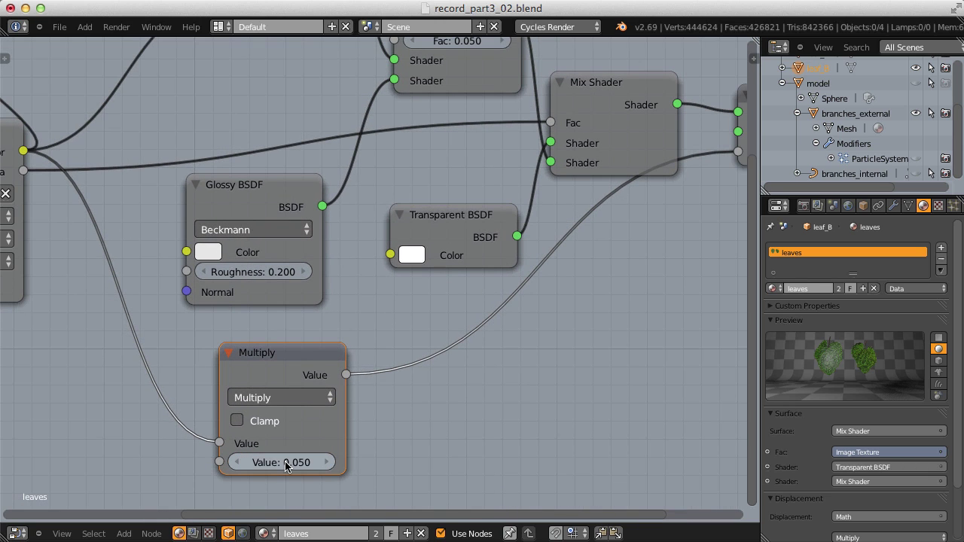
{"action": "scroll", "coordinate": [316, 362], "scroll_direction": "down", "scroll_amount": 5}
{"action": "scroll", "coordinate": [357, 364], "scroll_direction": "up", "scroll_amount": 3}
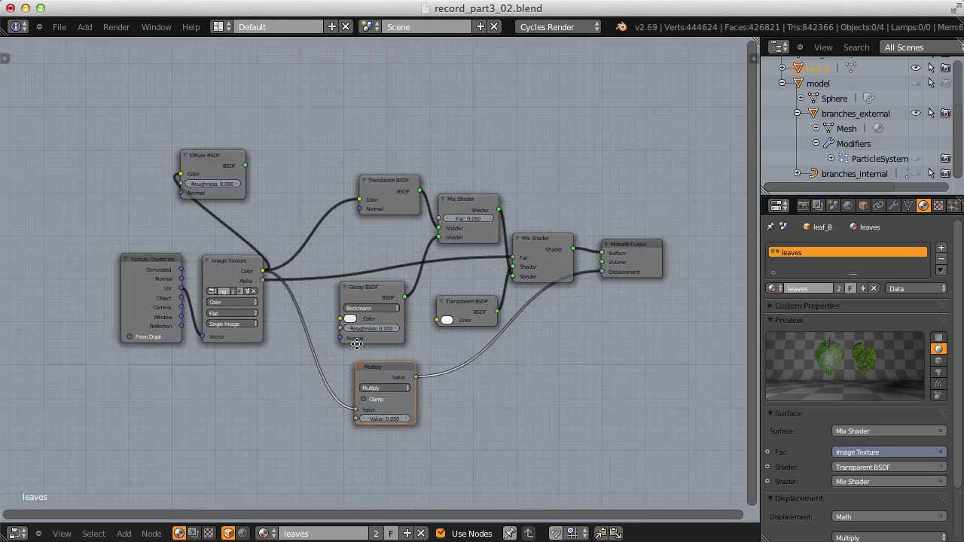
{"action": "mouse_move", "coordinate": [395, 251]}
{"action": "middle_mouse_down", "text": "ctrl"}
{"action": "mouse_move", "coordinate": [392, 274]}
{"action": "mouse_move", "coordinate": [400, 237]}
{"action": "middle_mouse_up", "text": "ctrl"}
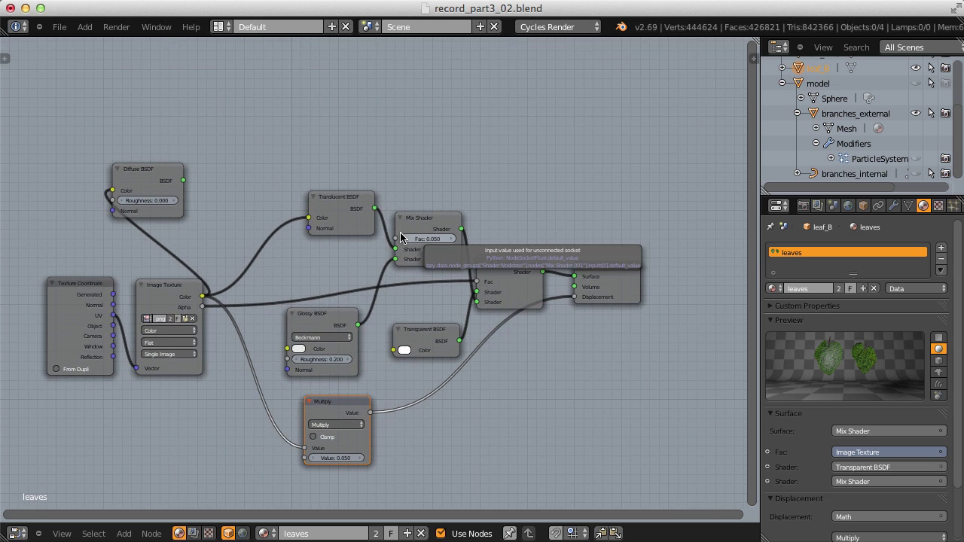
Step: Return from the node setup to the 3D view and add a Sun lamp to the scene
{"action": "left_click", "coordinate": [21, 532]}
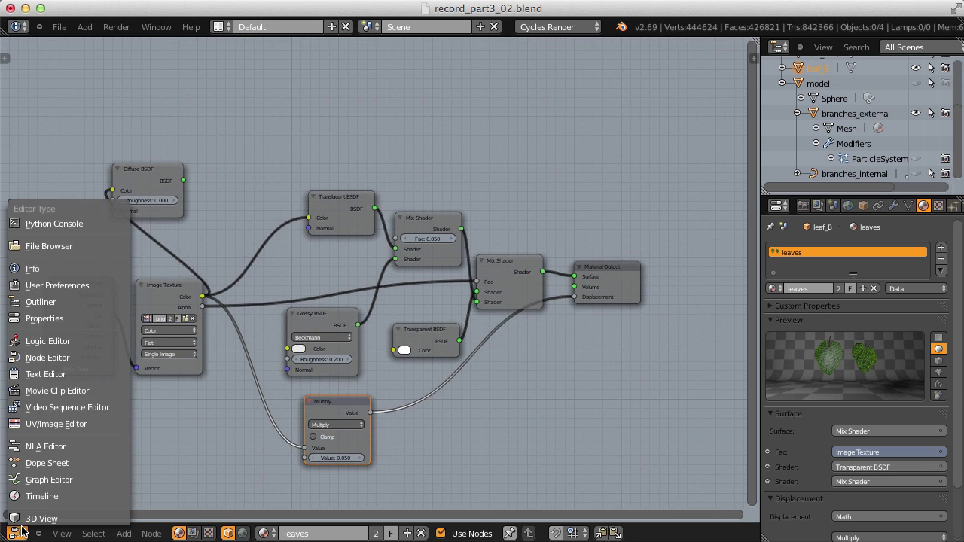
{"action": "left_click", "coordinate": [31, 519]}
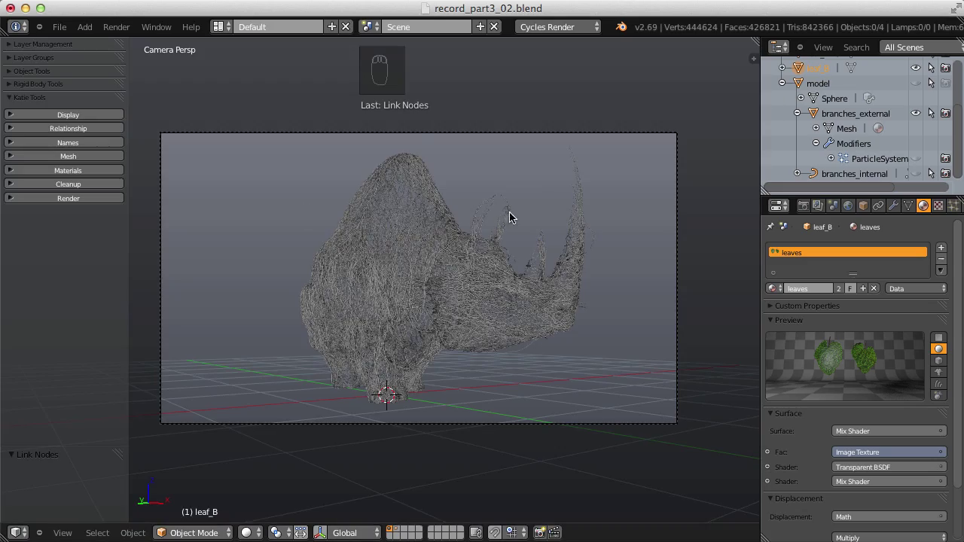
{"action": "middle_click_drag", "start_coordinate": [443, 236], "coordinate": [509, 185]}
{"action": "key", "text": "shift+a"}
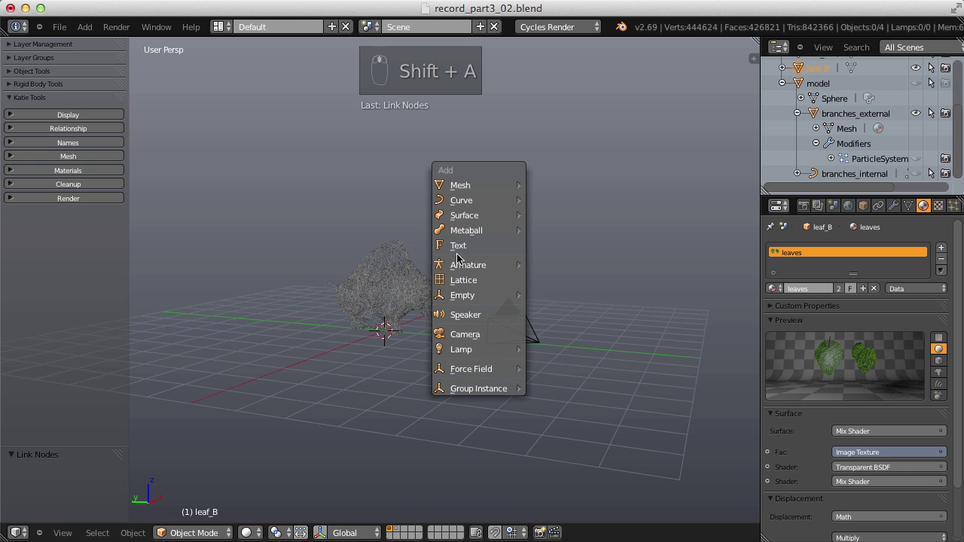
{"action": "mouse_move", "coordinate": [463, 348]}
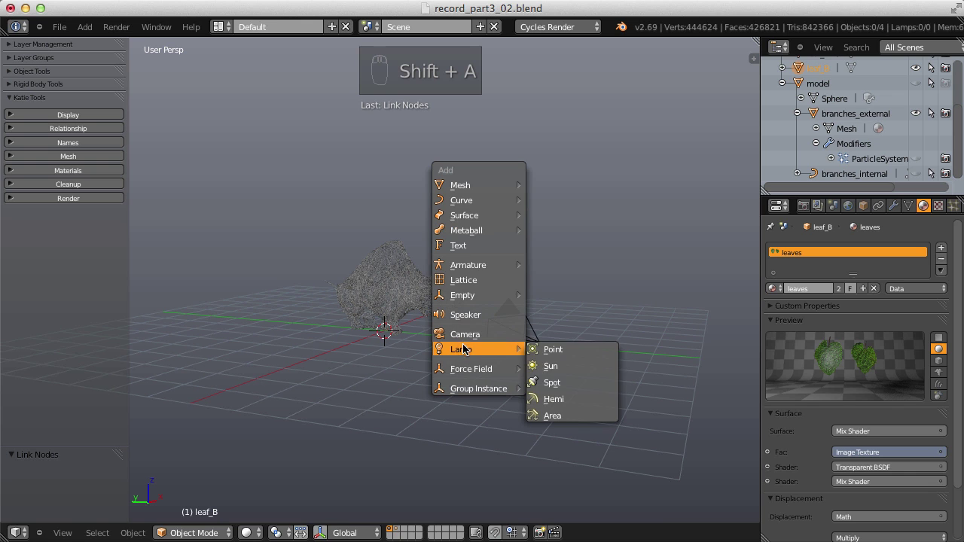
{"action": "left_click", "coordinate": [550, 366]}
Step: Move the sun lamp out in front of the rhino, raised above and beside the camera
{"action": "middle_click_drag", "start_coordinate": [534, 324], "coordinate": [503, 280]}
{"action": "key", "text": "g"}
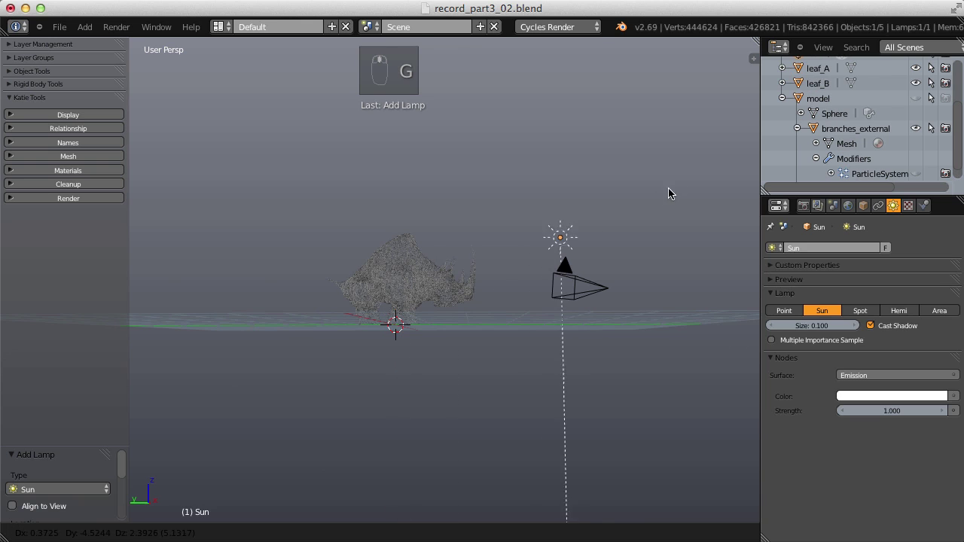
{"action": "left_click", "coordinate": [673, 189]}
{"action": "middle_click_drag", "start_coordinate": [673, 189], "coordinate": [451, 286]}
{"action": "key", "text": "g"}
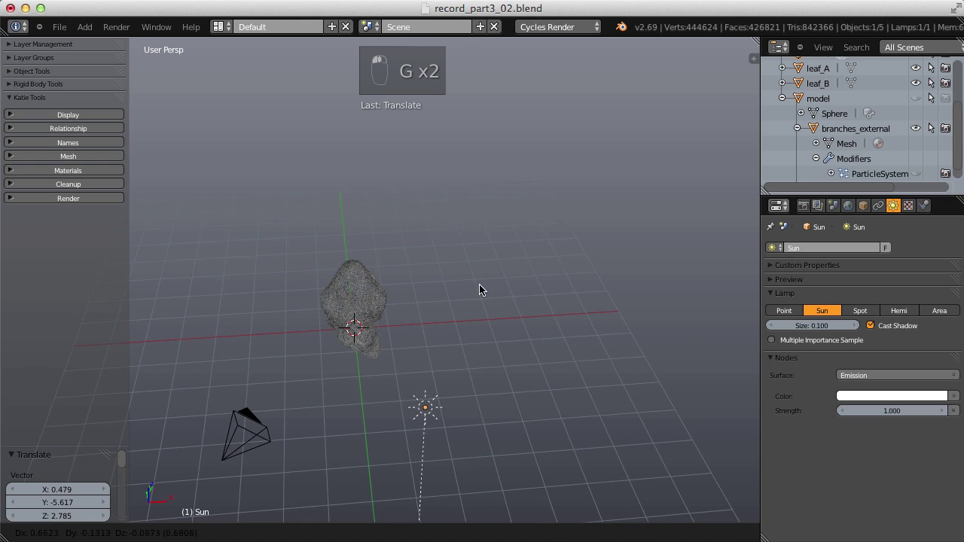
{"action": "left_click", "coordinate": [478, 284]}
Step: Rotate the sun lamp so its beam points toward the rhino, and lower the lamp slightly
{"action": "middle_click_drag", "start_coordinate": [510, 252], "coordinate": [659, 177]}
{"action": "key", "text": "r"}
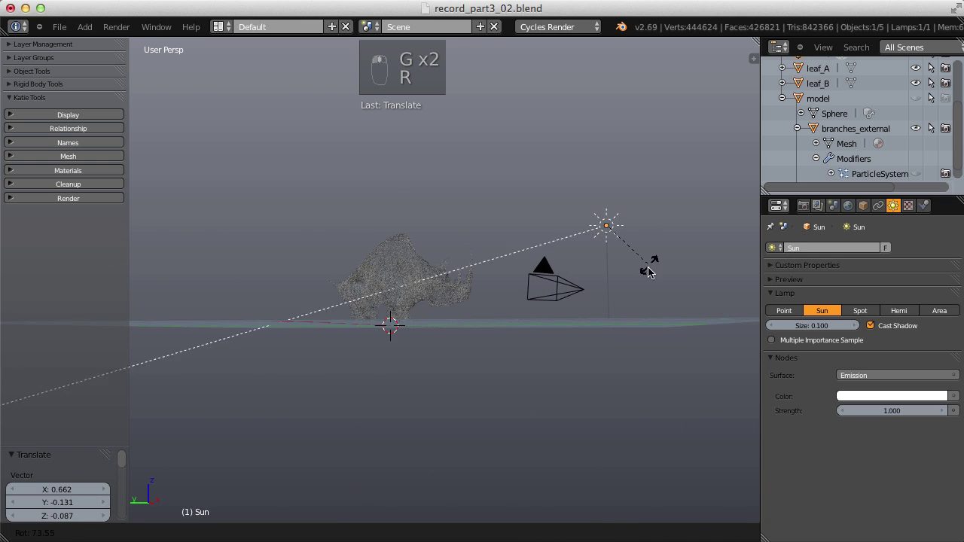
{"action": "left_click", "coordinate": [640, 271]}
{"action": "key", "text": "g"}
{"action": "left_click", "coordinate": [652, 290]}
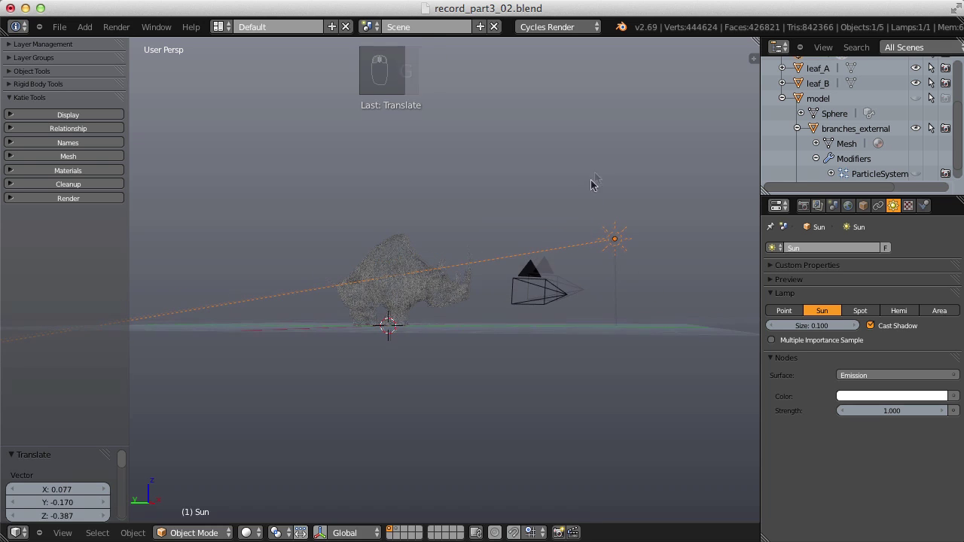
Step: Rotate the sun lamp about -1° around the global Z axis to fine-tune its aim at the rhino
{"action": "middle_click_drag", "start_coordinate": [590, 180], "coordinate": [466, 291]}
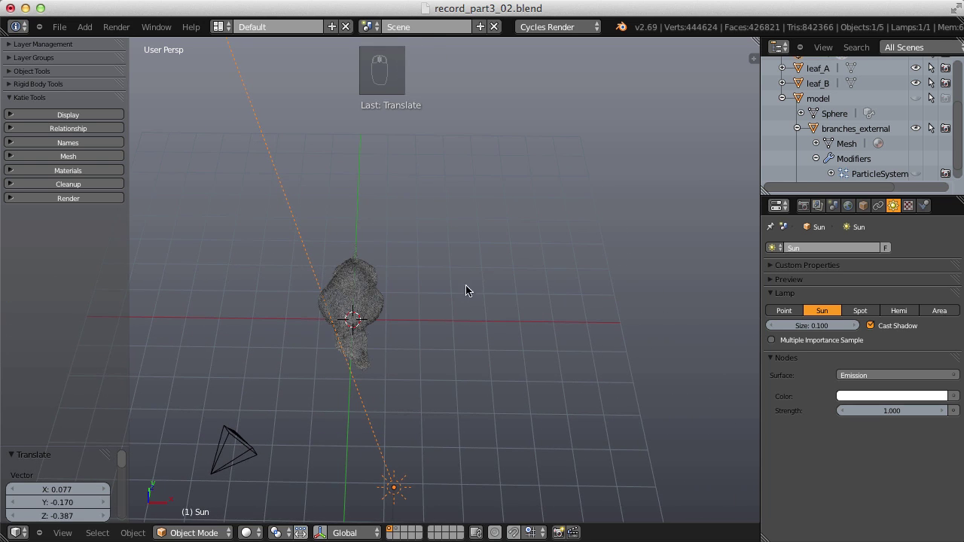
{"action": "key", "text": "r"}
{"action": "key", "text": "z"}
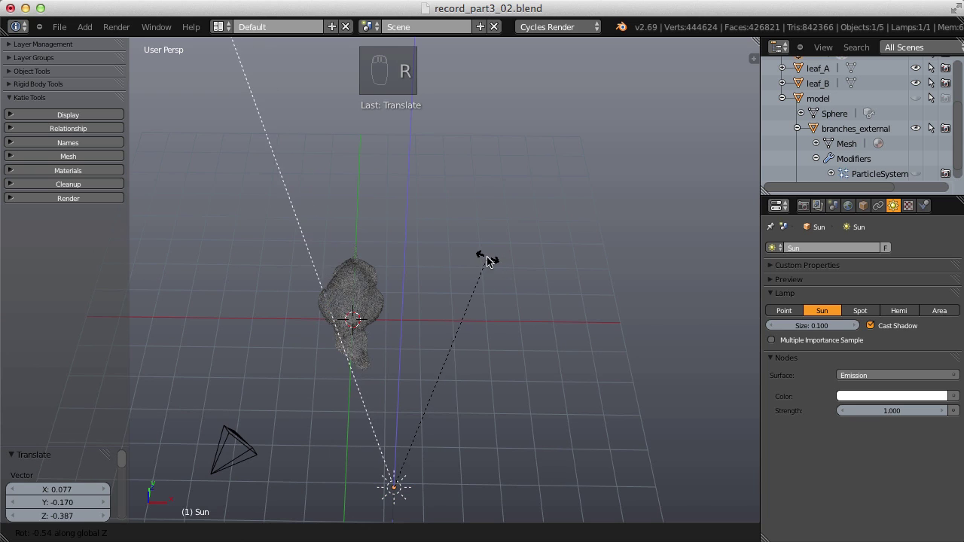
{"action": "left_click", "coordinate": [486, 263]}
{"action": "middle_click_drag", "start_coordinate": [458, 254], "coordinate": [583, 221]}
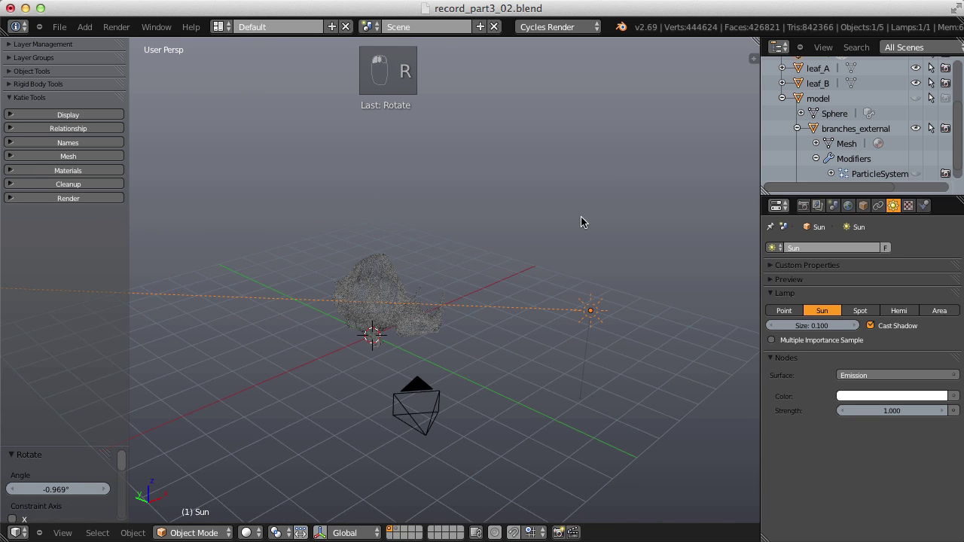
Step: Set the sun's size to 0.3 and tint its color pale yellow (R 1.000, G 0.935, B 0.695)
{"action": "left_click", "coordinate": [806, 326]}
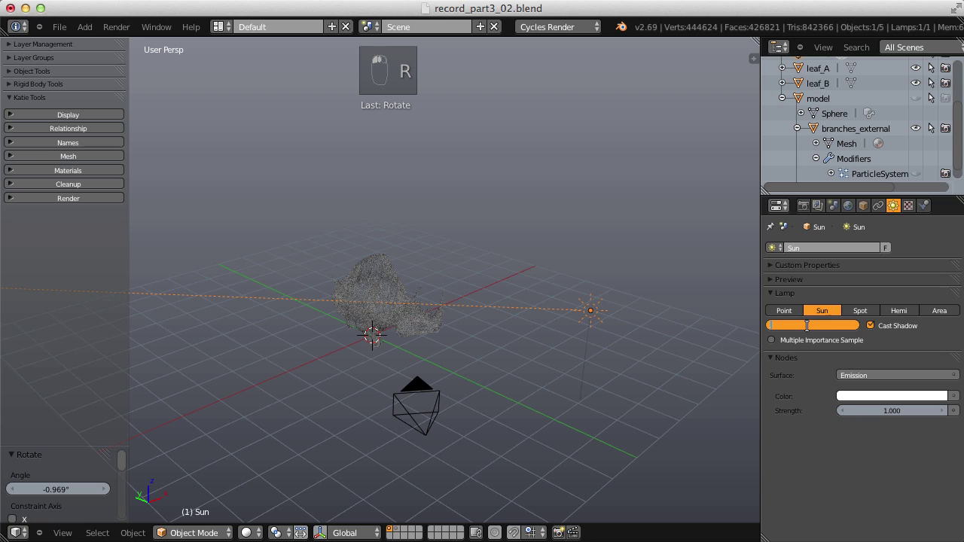
{"action": "key", "text": "Return"}
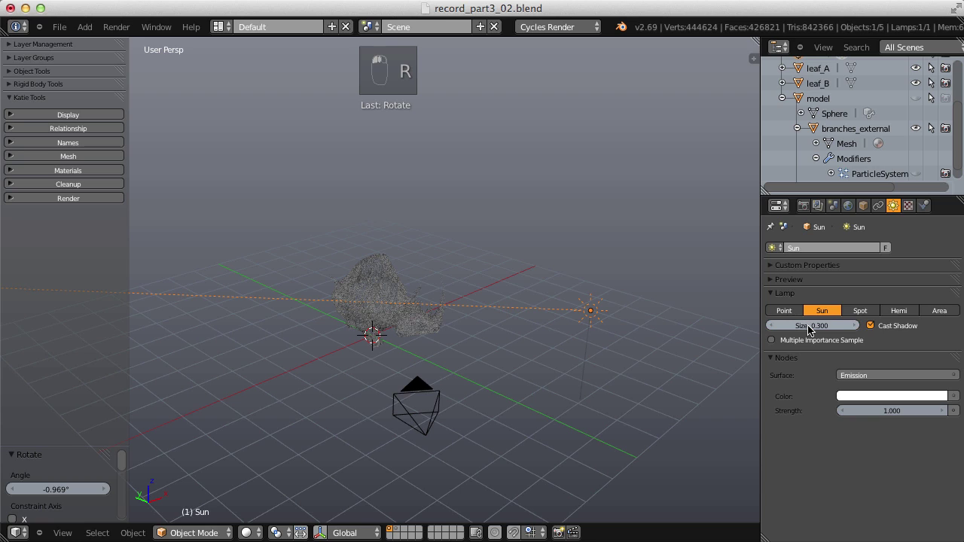
{"action": "left_click", "coordinate": [868, 397]}
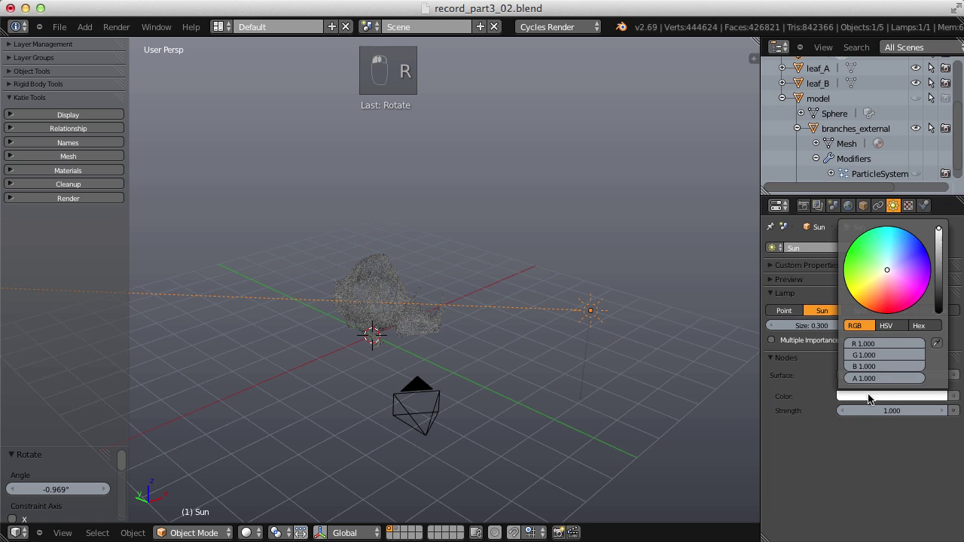
{"action": "left_click", "coordinate": [881, 279]}
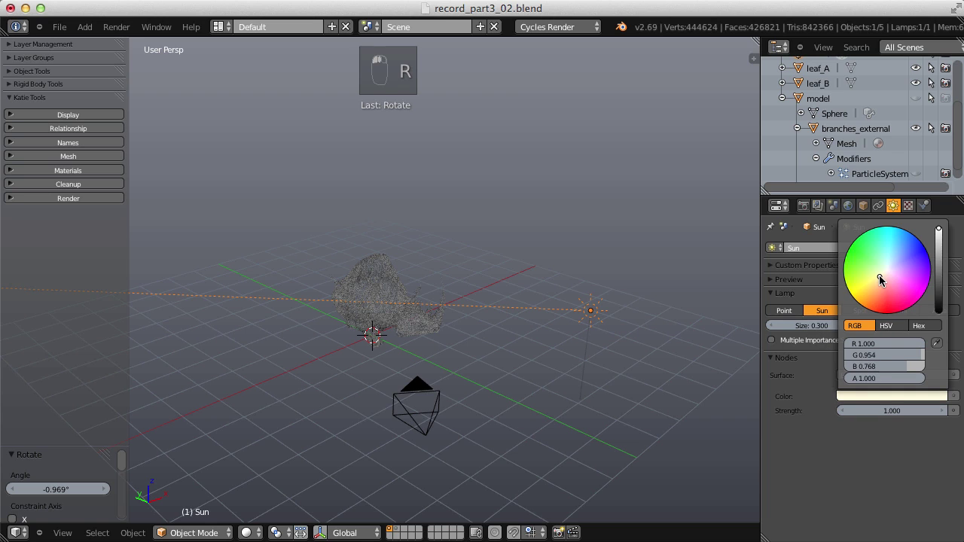
{"action": "left_click_drag", "start_coordinate": [878, 279], "coordinate": [876, 280]}
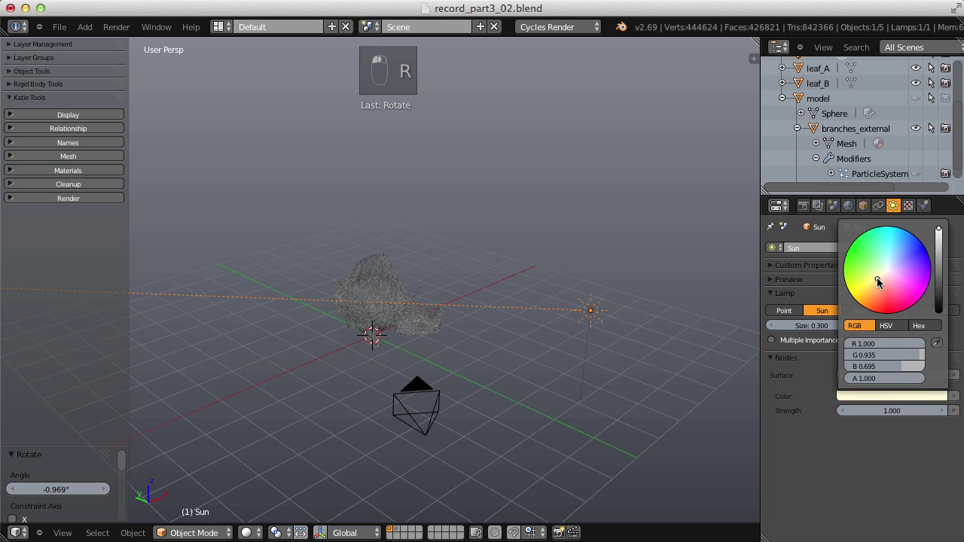
Step: Set the sun lamp's emission strength to 10
{"action": "left_click", "coordinate": [887, 410]}
{"action": "type", "text": "10"}
{"action": "key", "text": "Return"}
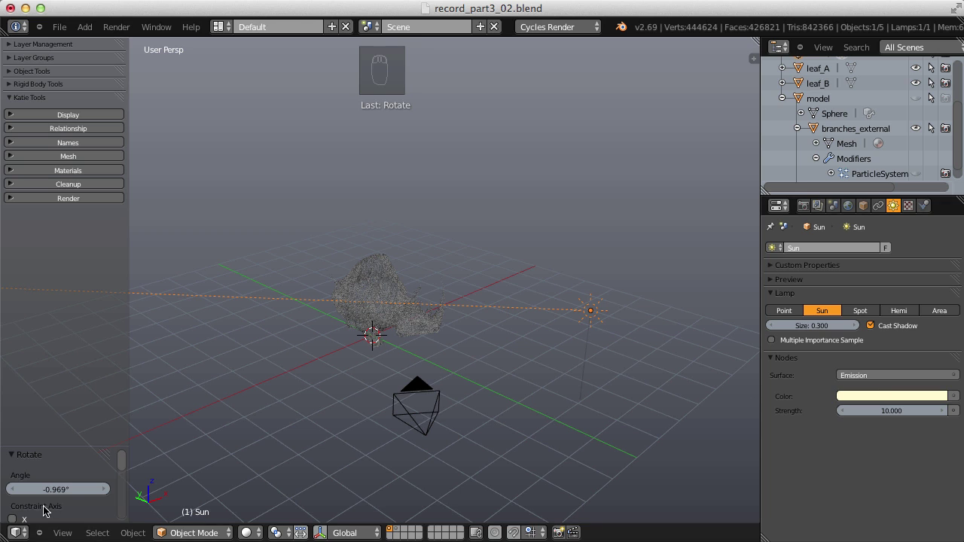
Step: Show the render result in the image editor, select Slot 3 and render the scene into it
{"action": "left_click", "coordinate": [15, 532]}
{"action": "key", "text": "u"}
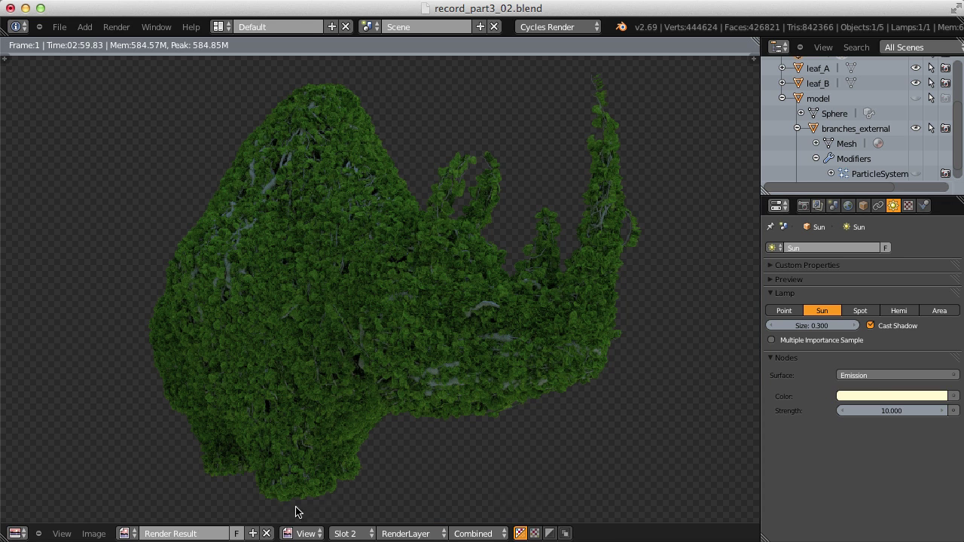
{"action": "left_click", "coordinate": [347, 533]}
{"action": "left_click", "coordinate": [356, 487]}
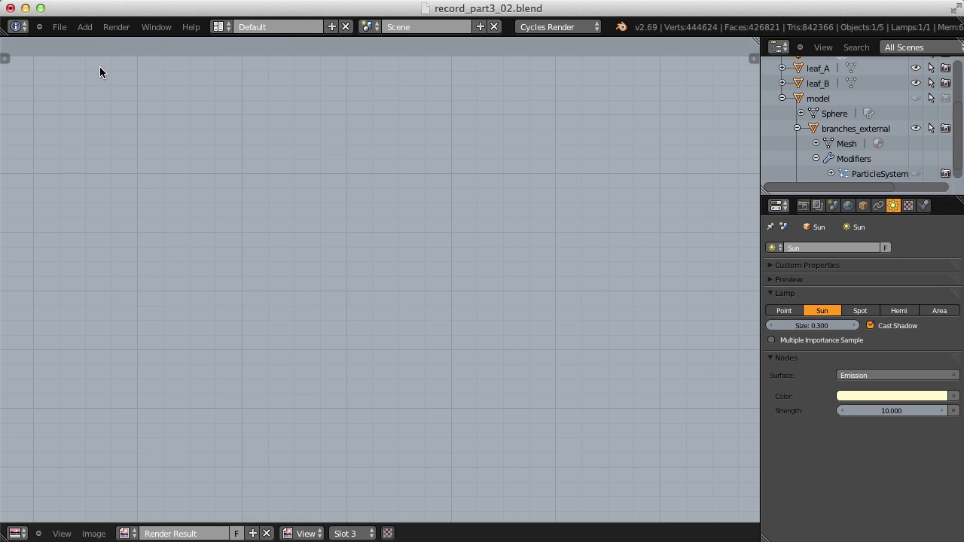
{"action": "left_click", "coordinate": [116, 26]}
{"action": "left_click", "coordinate": [128, 37]}
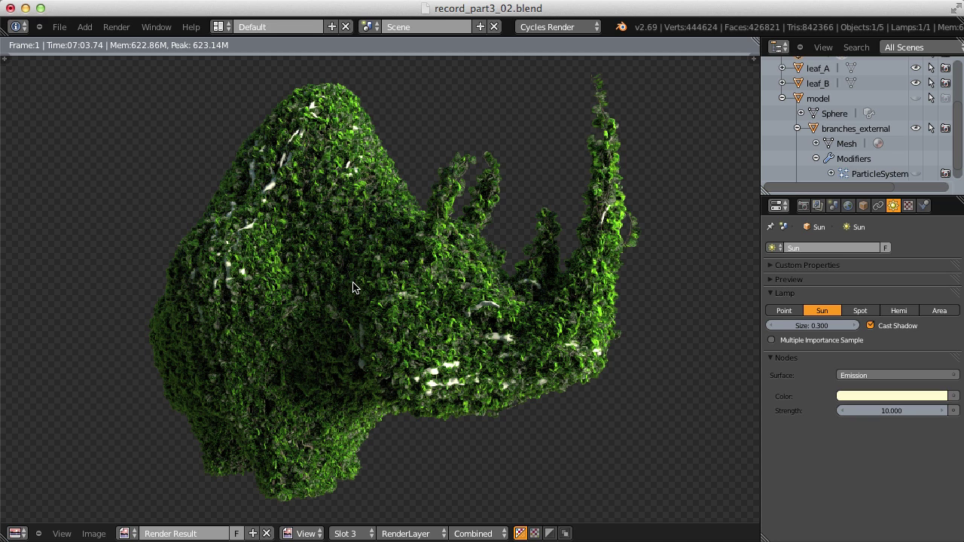
Step: Select render Slot 4 and bring up the material of branches_external in the Node Editor
{"action": "left_click", "coordinate": [351, 533]}
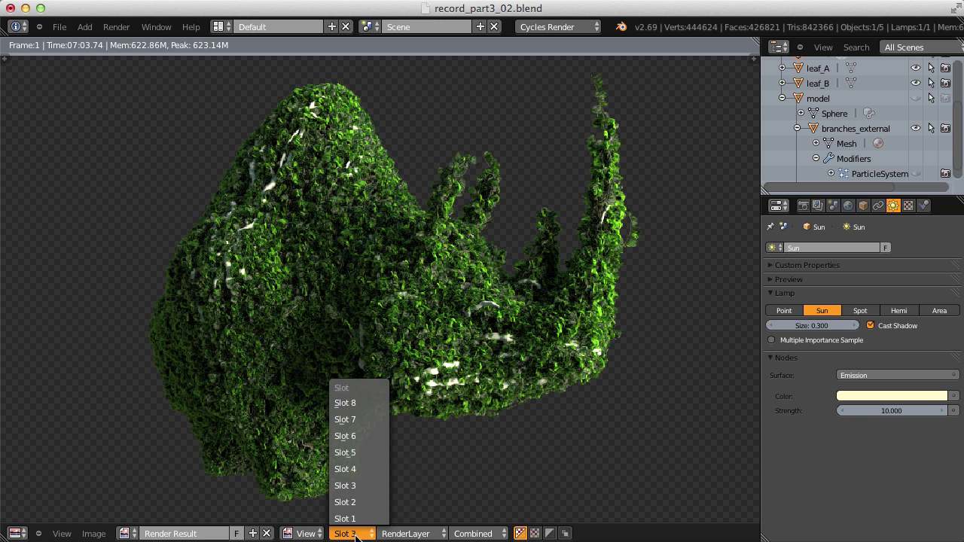
{"action": "left_click", "coordinate": [346, 469]}
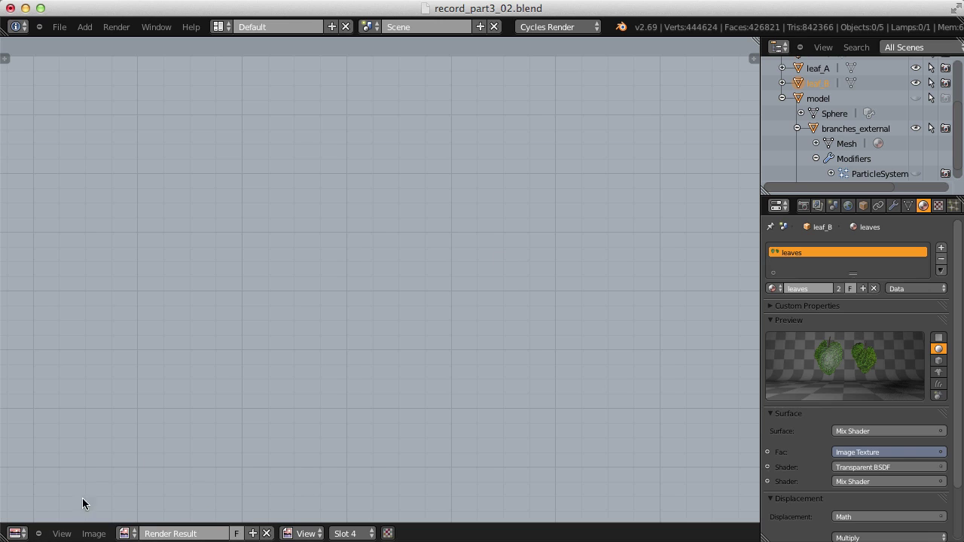
{"action": "left_click", "coordinate": [16, 533]}
{"action": "left_click", "coordinate": [41, 353]}
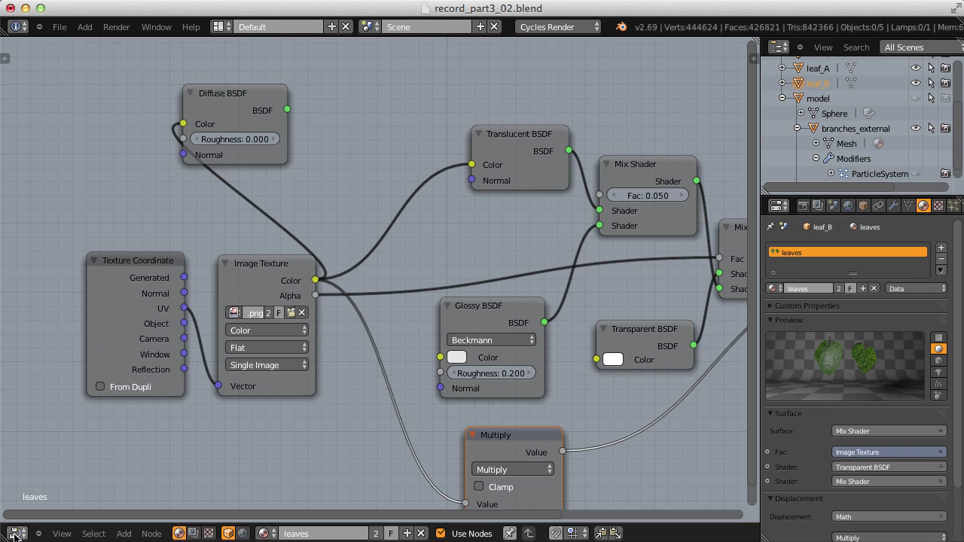
{"action": "left_click", "coordinate": [847, 129]}
{"action": "middle_click_drag", "start_coordinate": [417, 247], "coordinate": [612, 223]}
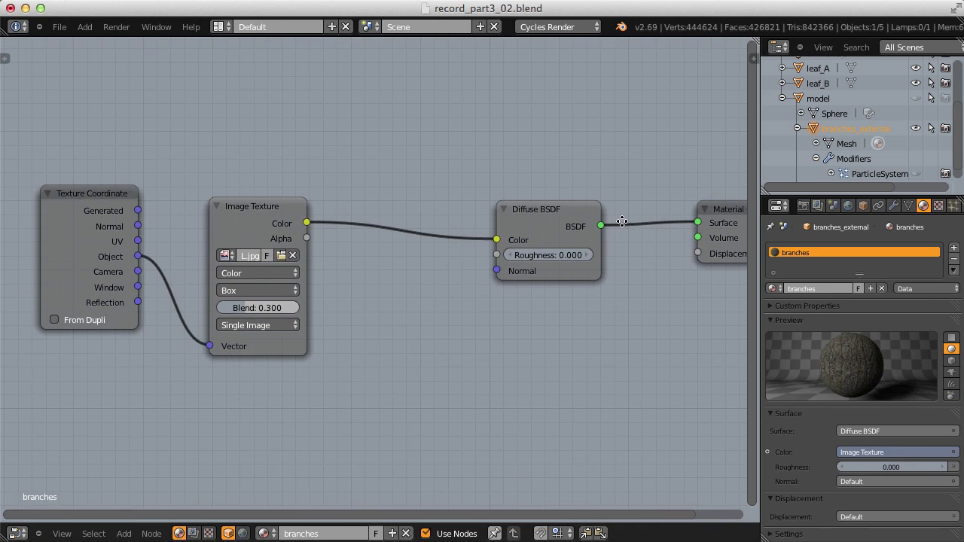
Step: Insert a Hue Saturation Value node on the link between the Image Texture and the Diffuse BSDF
{"action": "scroll", "coordinate": [512, 206], "scroll_direction": "up", "scroll_amount": 1}
{"action": "scroll", "coordinate": [512, 206], "scroll_direction": "up", "scroll_amount": 1}
{"action": "key", "text": "shift+a"}
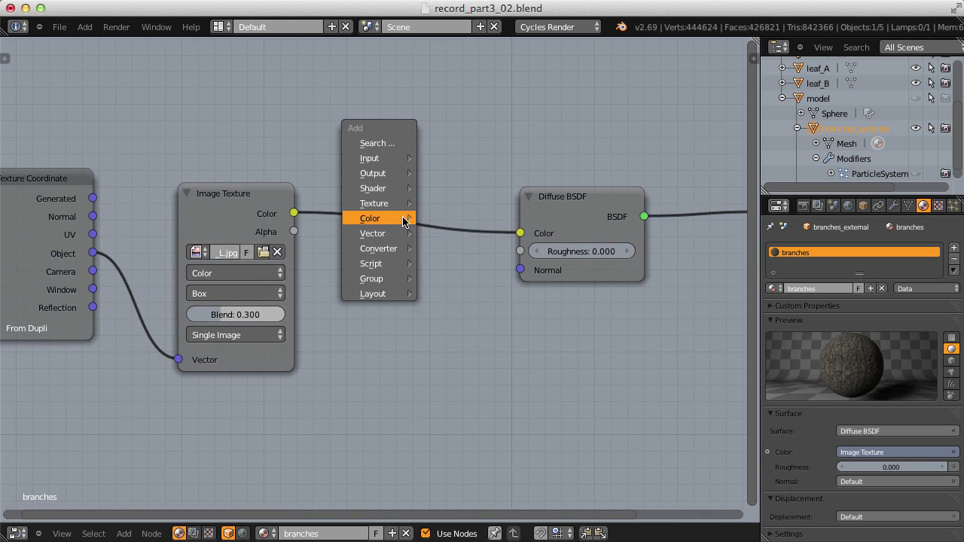
{"action": "mouse_move", "coordinate": [402, 218]}
{"action": "left_click", "coordinate": [464, 284]}
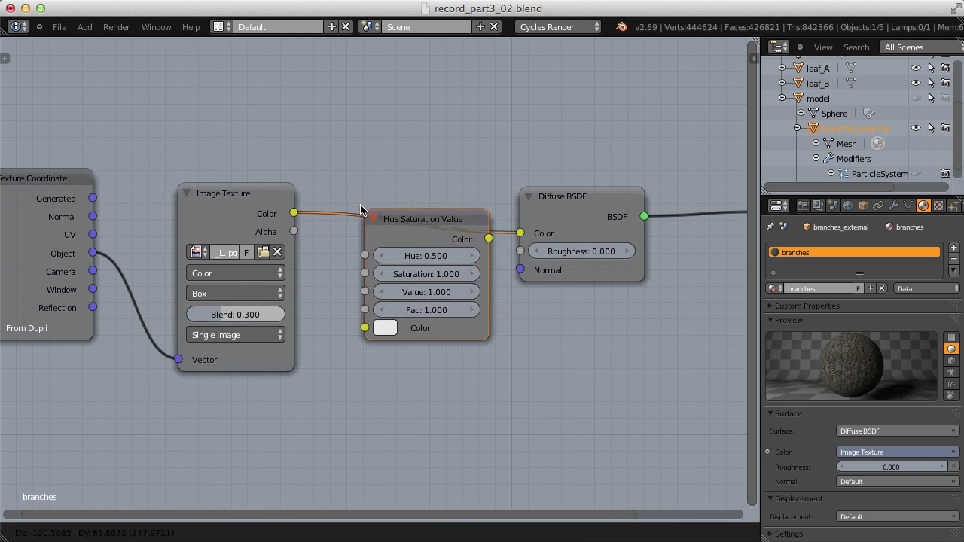
{"action": "left_click", "coordinate": [448, 259]}
{"action": "middle_click_drag", "start_coordinate": [297, 180], "coordinate": [326, 221]}
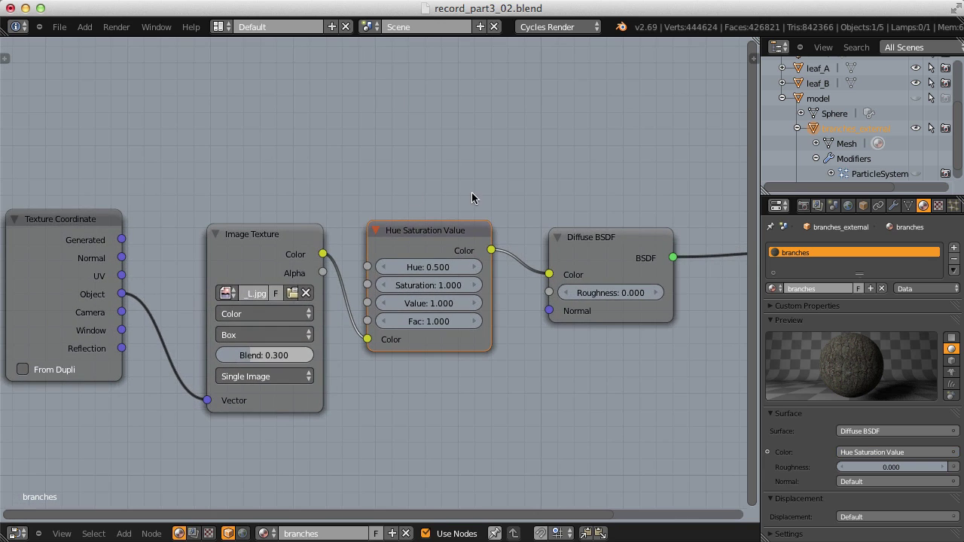
Step: Set the Hue Saturation Value node's saturation to 2 and its value to 0.8
{"action": "middle_click_drag", "start_coordinate": [472, 193], "coordinate": [423, 209]}
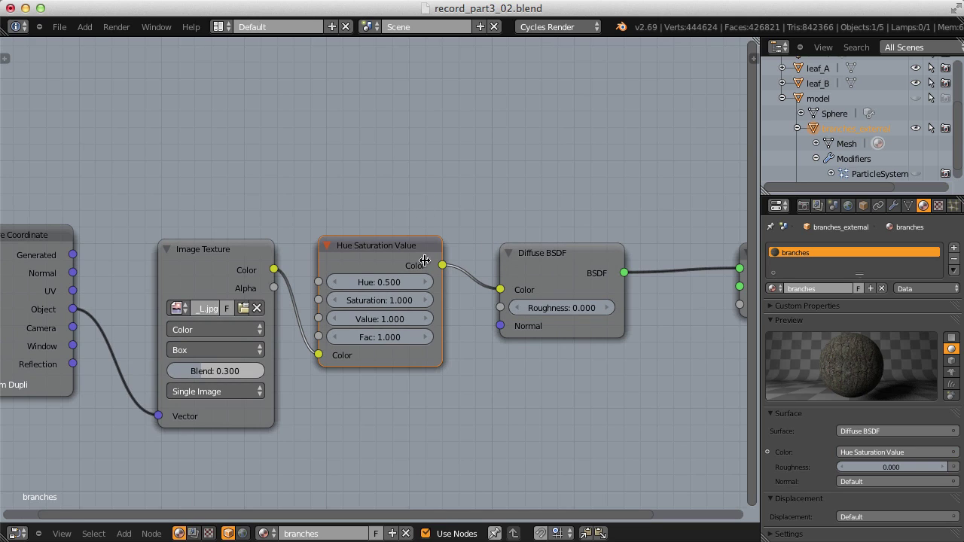
{"action": "left_click", "coordinate": [371, 301]}
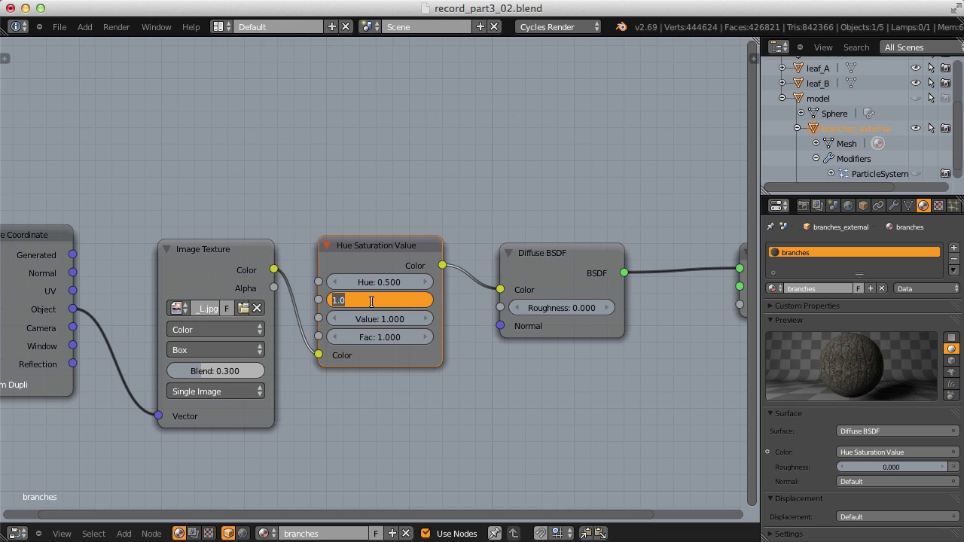
{"action": "type", "text": "2"}
{"action": "key", "text": "Return"}
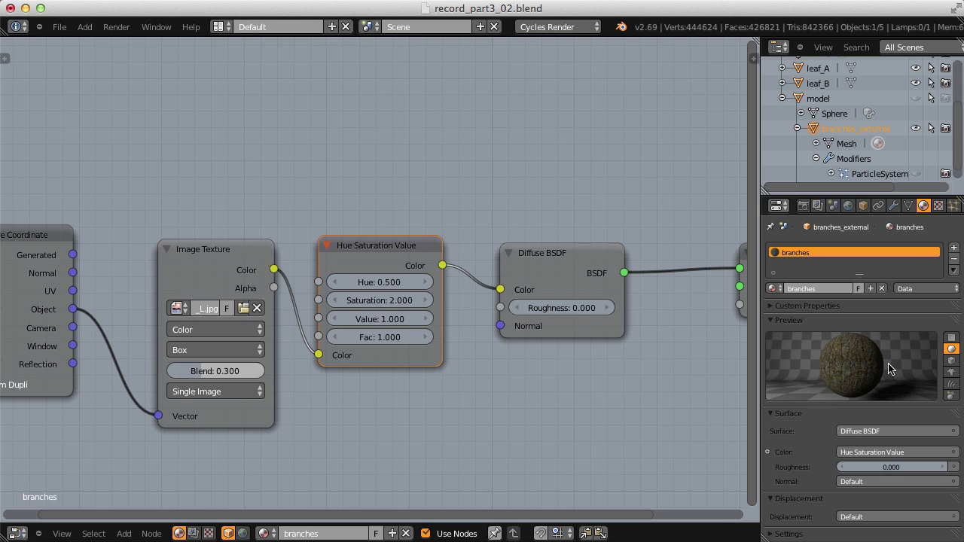
{"action": "left_click", "coordinate": [375, 319]}
{"action": "type", "text": "0.8"}
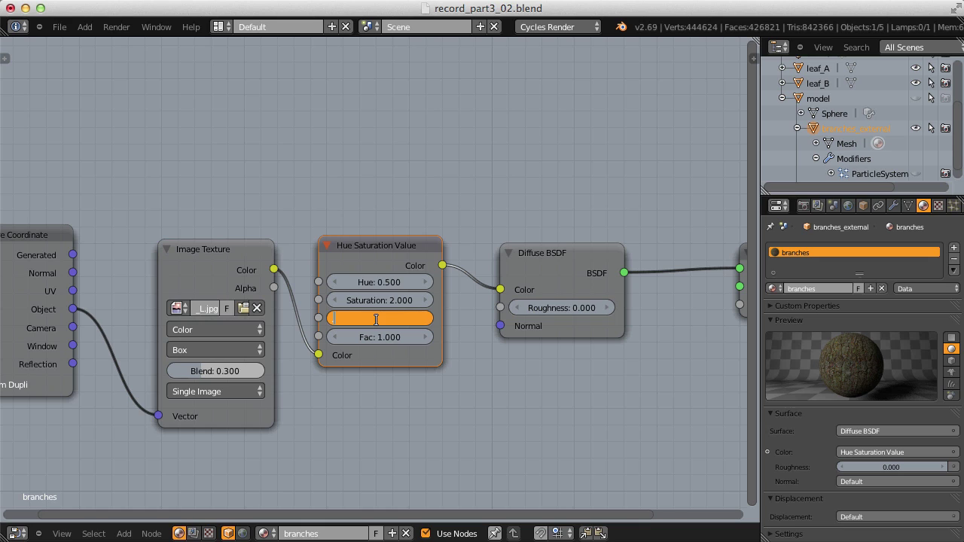
{"action": "key", "text": "Return"}
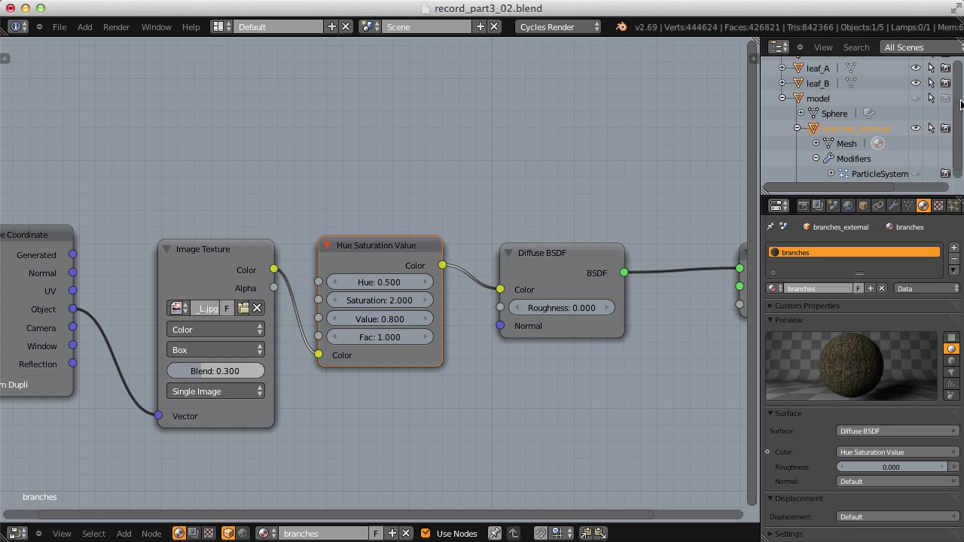
Step: Assign the existing branches material to the branches_internal object
{"action": "scroll", "coordinate": [851, 158], "scroll_direction": "down", "scroll_amount": 1}
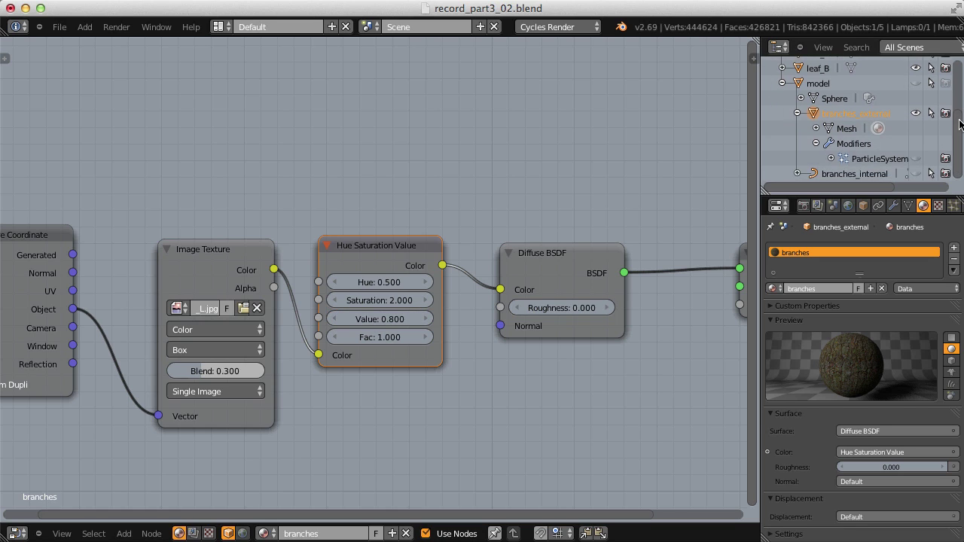
{"action": "left_click", "coordinate": [844, 175]}
{"action": "left_click", "coordinate": [774, 289]}
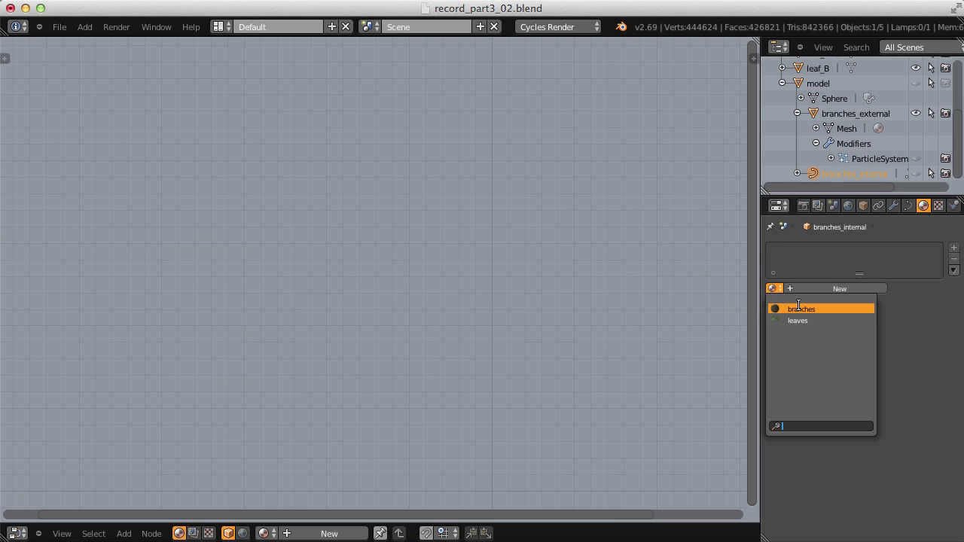
{"action": "left_click", "coordinate": [796, 303]}
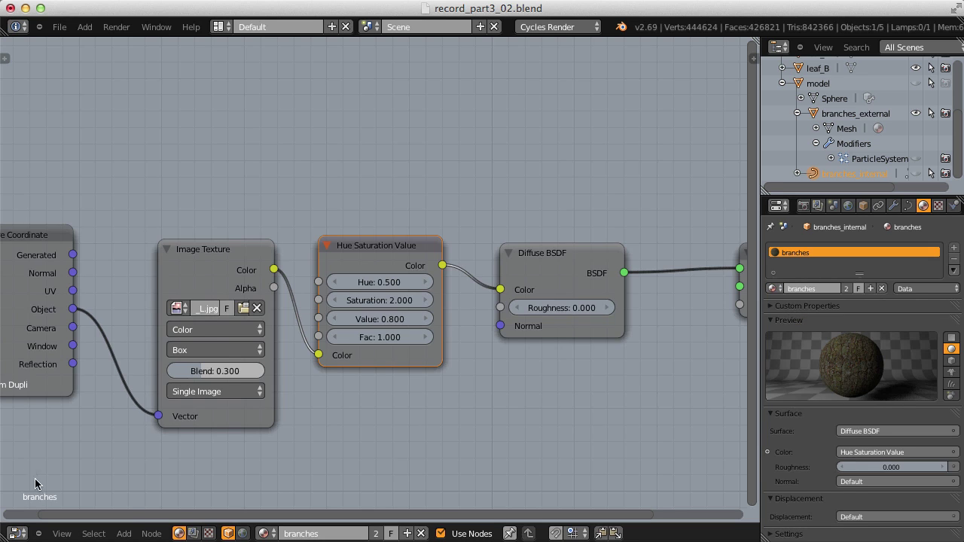
Step: Return to the 3D View and duplicate the Sun lamp in place
{"action": "left_click", "coordinate": [18, 534]}
{"action": "left_click", "coordinate": [30, 518]}
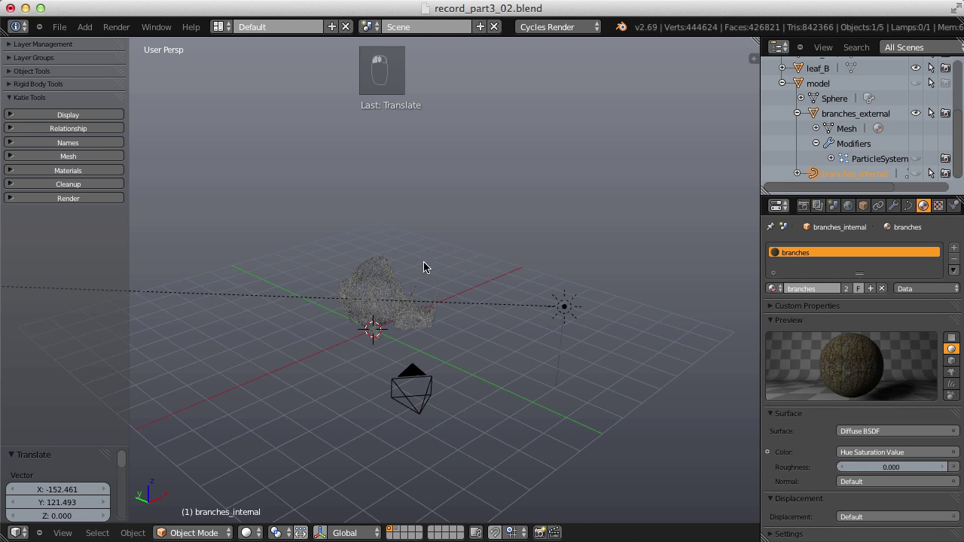
{"action": "right_click", "coordinate": [564, 305]}
{"action": "middle_click_drag", "start_coordinate": [486, 163], "coordinate": [590, 260]}
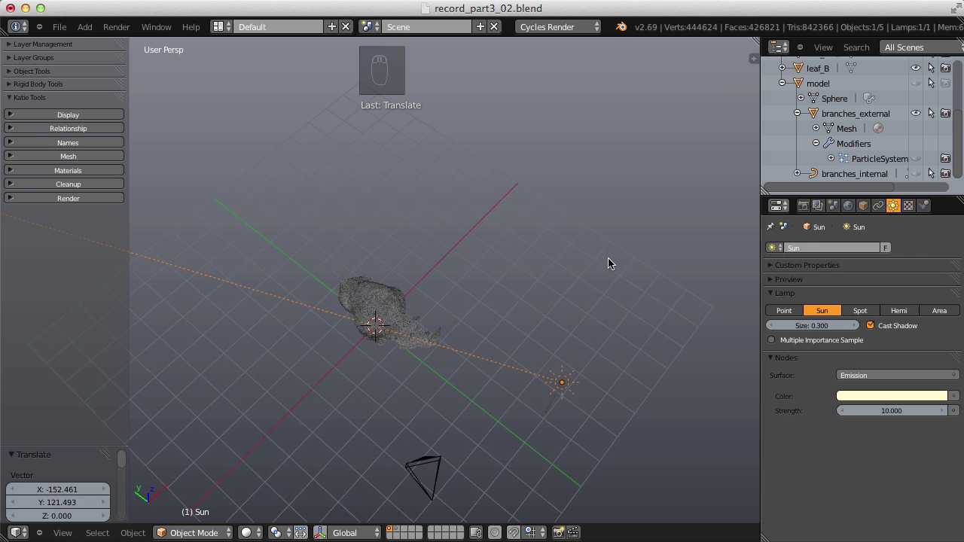
{"action": "key", "text": "shift+d"}
{"action": "left_click", "coordinate": [596, 241]}
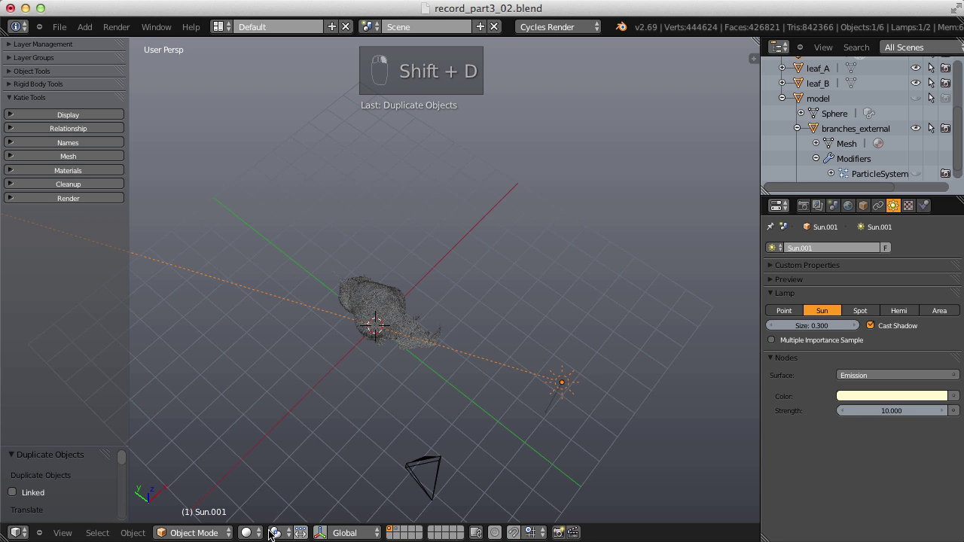
Step: Set the pivot point to the 3D cursor and rotate the duplicated sun about 123° around the global Z axis
{"action": "left_click", "coordinate": [275, 532]}
{"action": "left_click", "coordinate": [297, 503]}
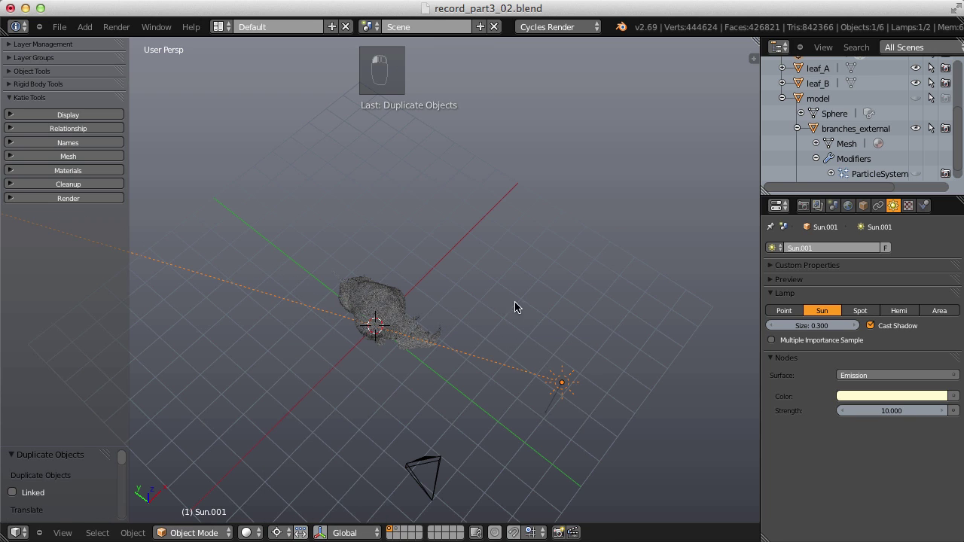
{"action": "key", "text": "r"}
{"action": "key", "text": "z"}
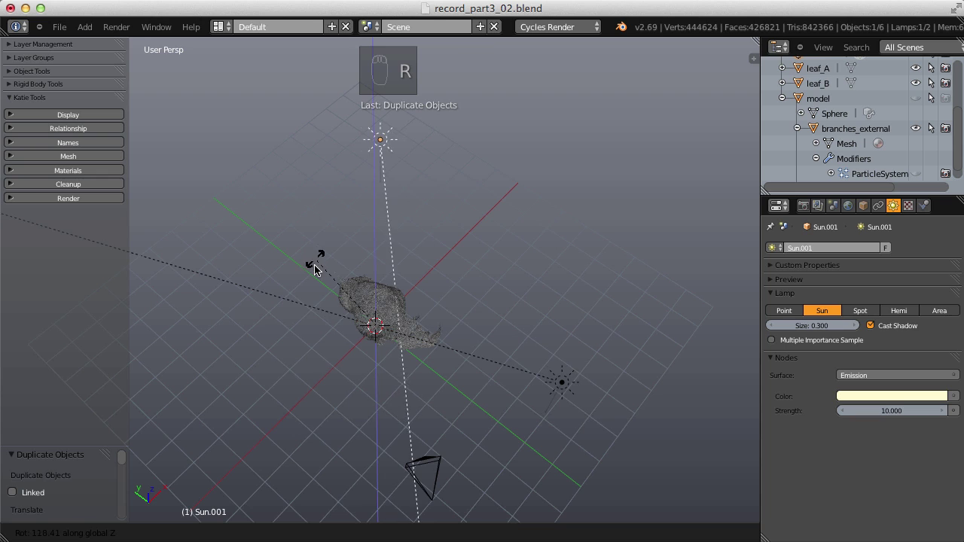
{"action": "left_click", "coordinate": [316, 273]}
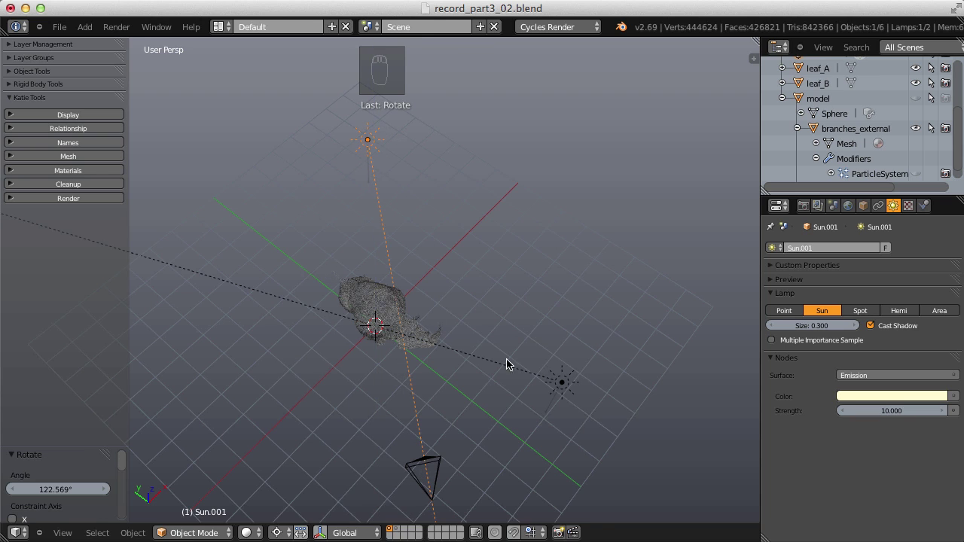
Step: Rotate the duplicated sun about 9° more around global Z and shift it horizontally by about -0.91 in X and 0.40 in Y
{"action": "middle_click_drag", "start_coordinate": [616, 348], "coordinate": [497, 354]}
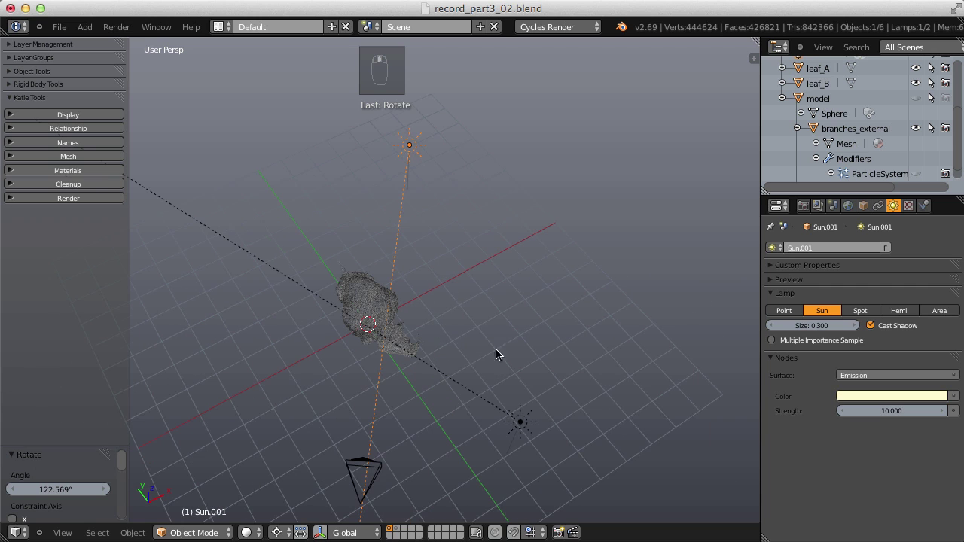
{"action": "key", "text": "r"}
{"action": "key", "text": "z"}
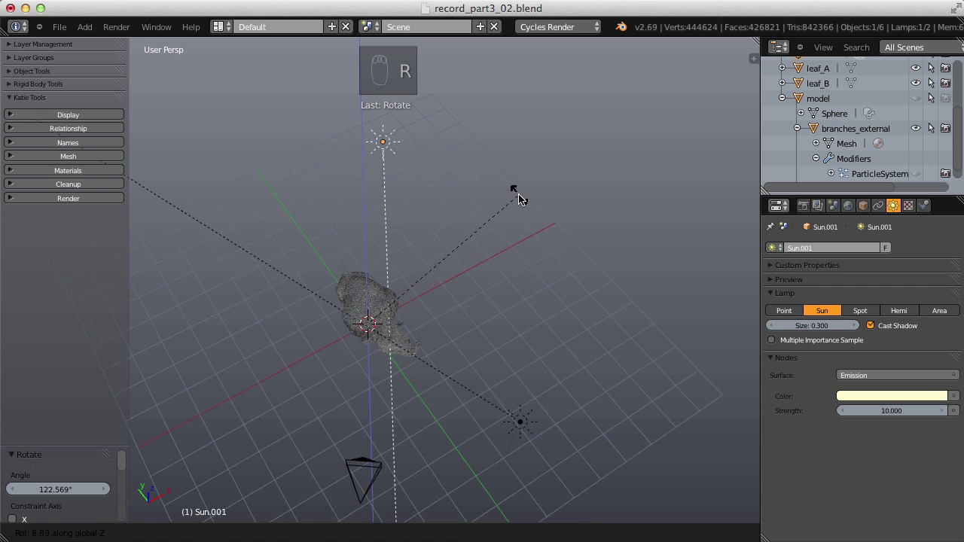
{"action": "left_click", "coordinate": [519, 198]}
{"action": "key", "text": "g"}
{"action": "key", "text": "shift+z"}
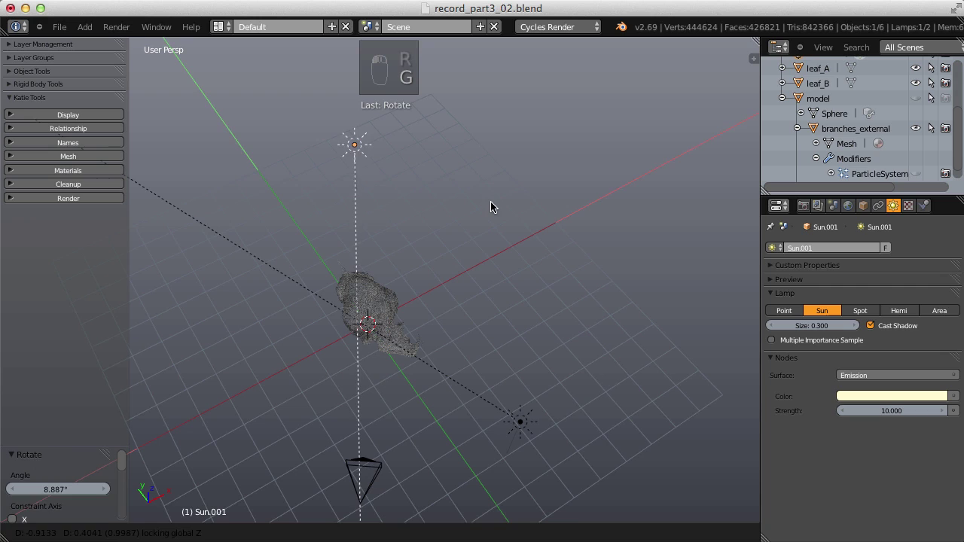
{"action": "left_click", "coordinate": [490, 201]}
Step: Set the duplicated sun's emission strength to 20
{"action": "left_click", "coordinate": [882, 407]}
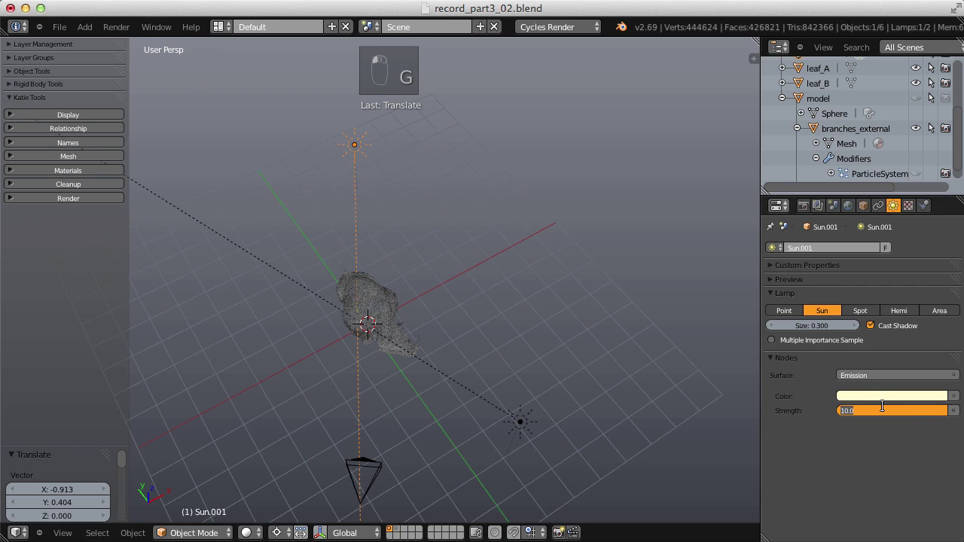
{"action": "type", "text": "2"}
{"action": "key", "text": "Return"}
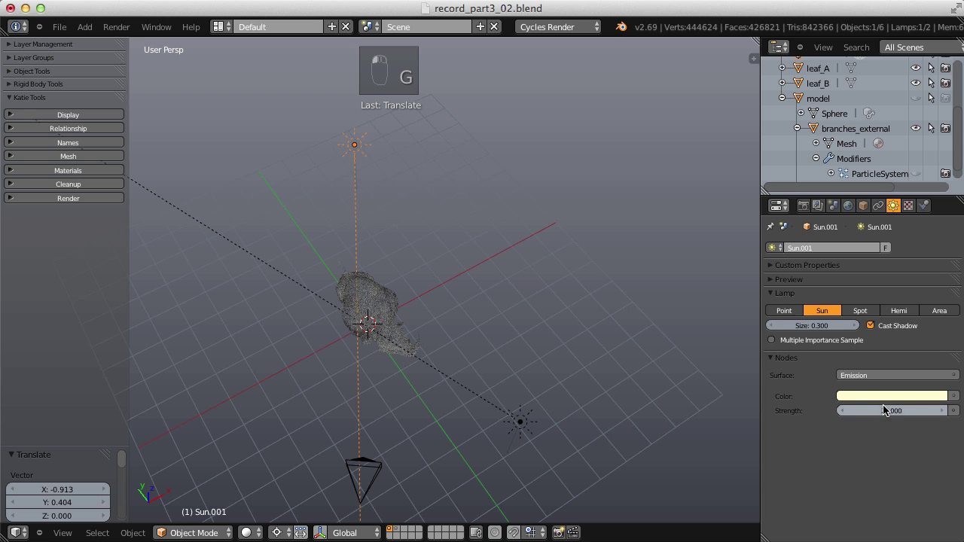
Step: Look through the camera and render the image with the second sun in place
{"action": "key", "text": "KP_0"}
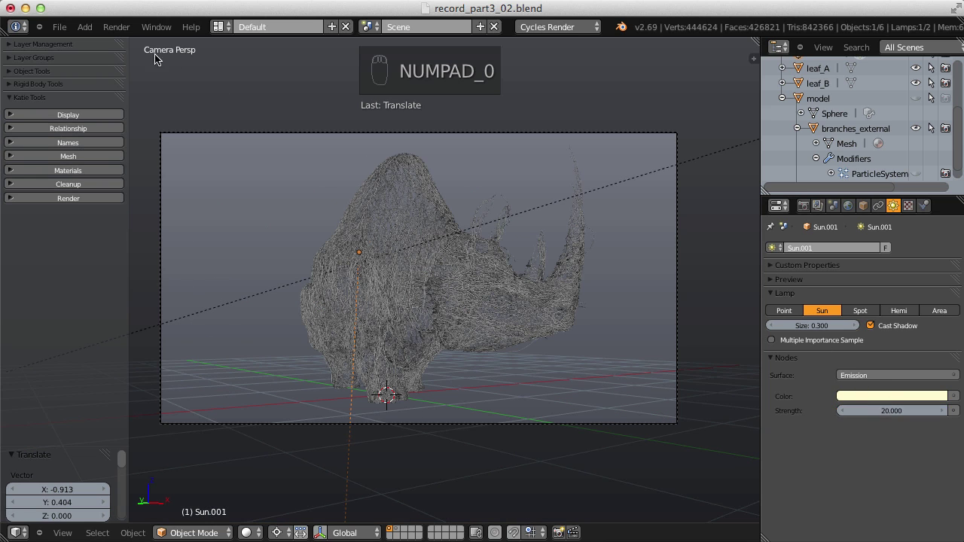
{"action": "left_click", "coordinate": [117, 29]}
{"action": "left_click", "coordinate": [113, 40]}
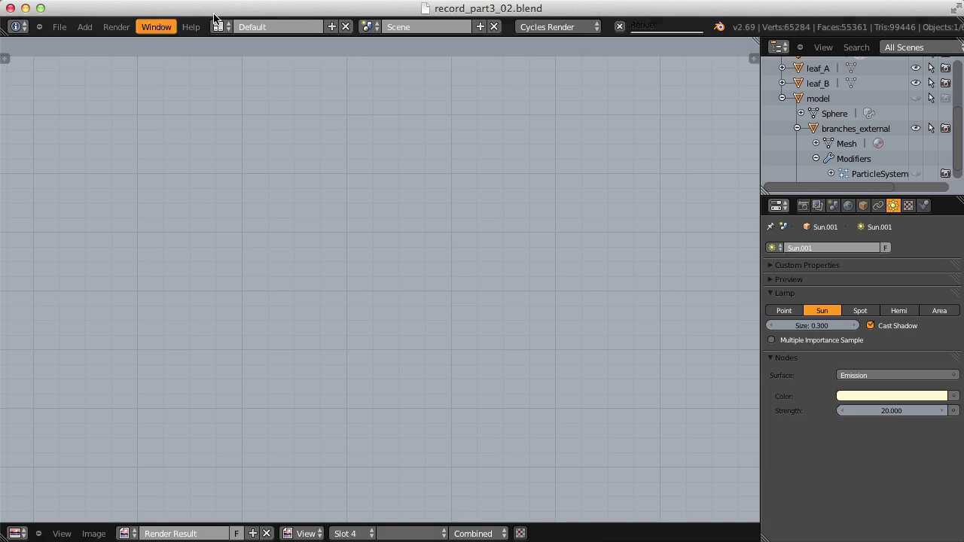